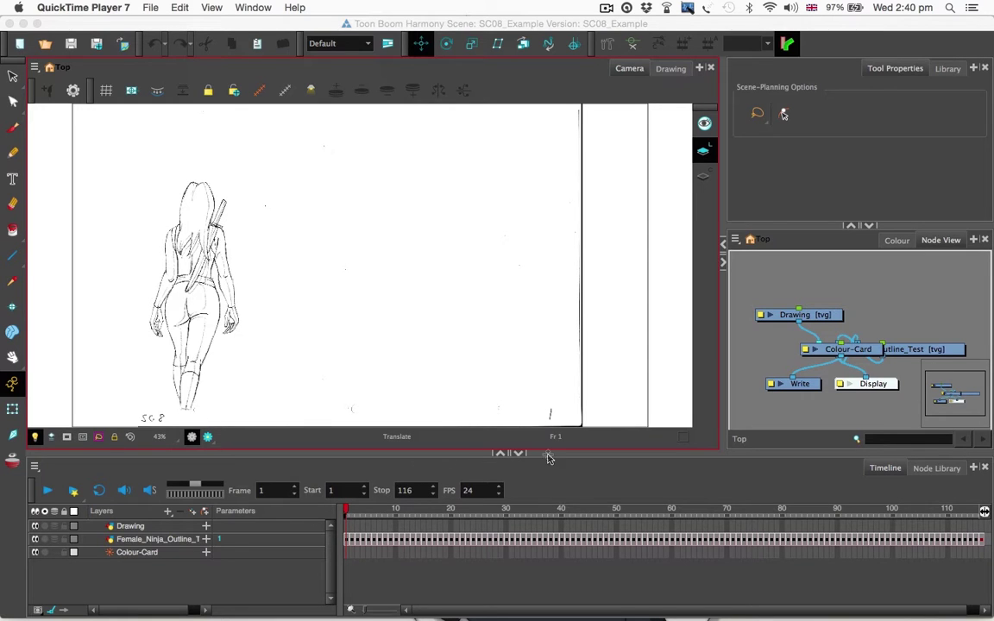
Give the Timeline area more height and bring the Colour view to the front.
left_click_drag(550, 457, 551, 434)
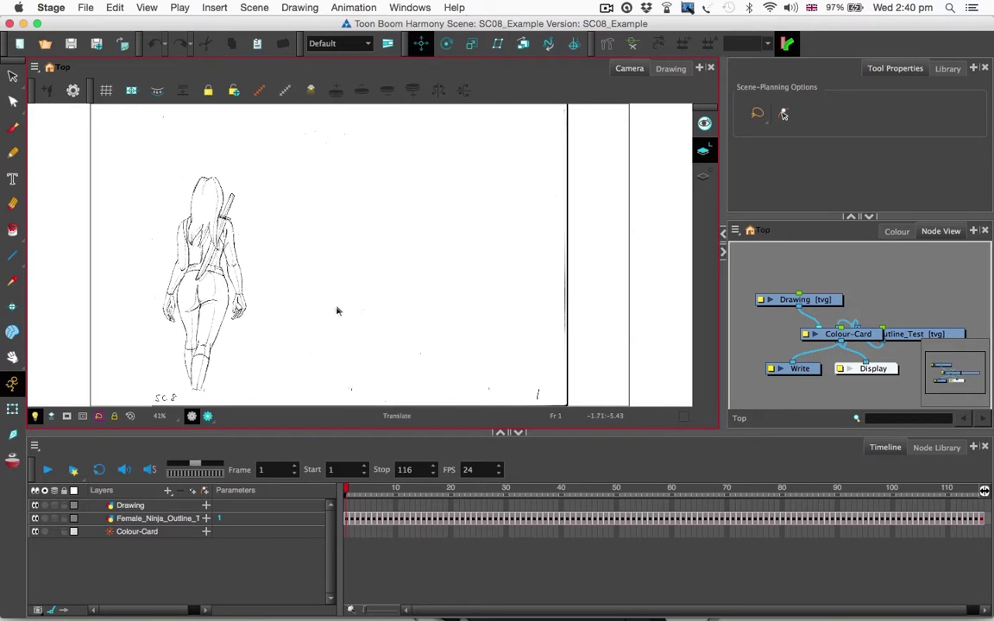
left_click_drag(310, 291, 367, 292)
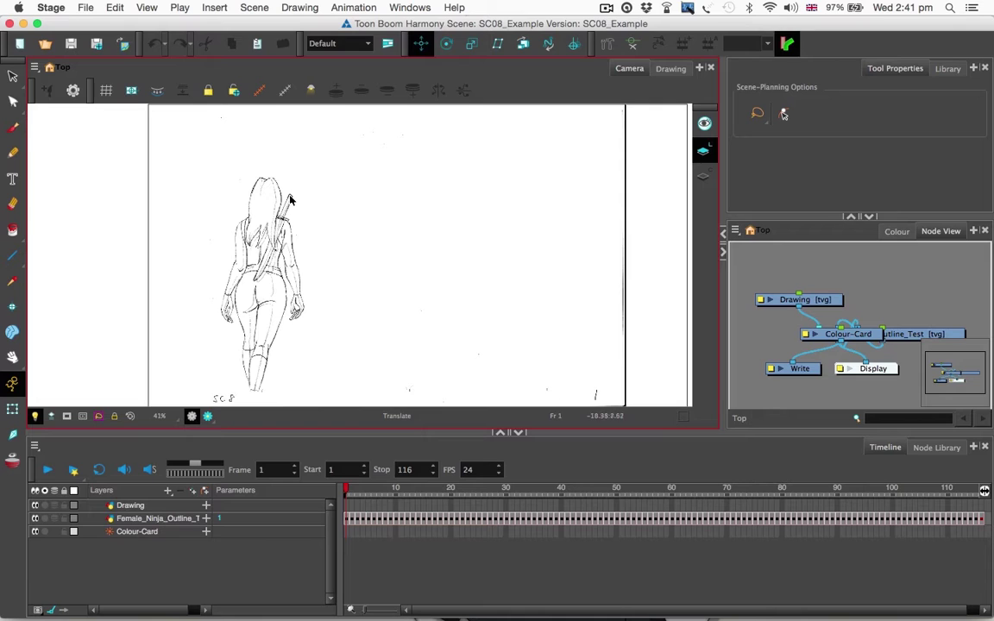
left_click(897, 241)
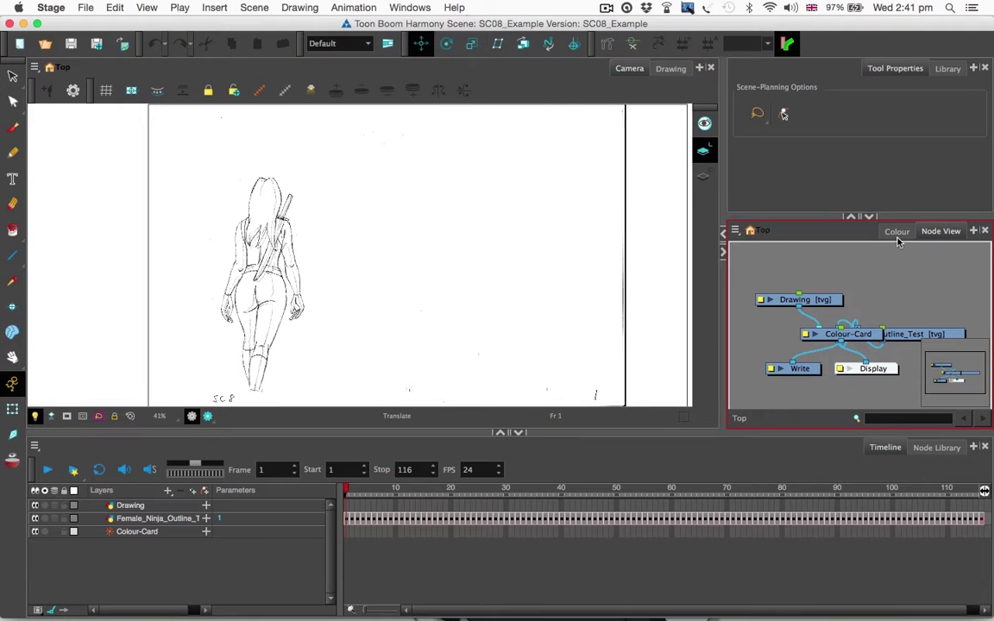
left_click(896, 231)
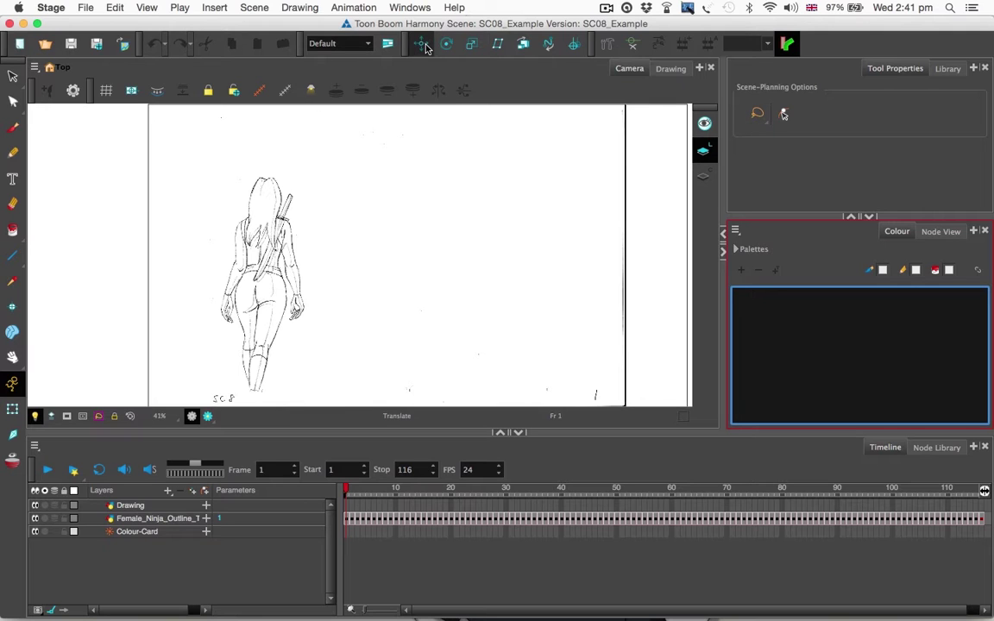
Activate the Brush tool and make the Tool Properties area slightly taller to expose more brush settings.
left_click(13, 128)
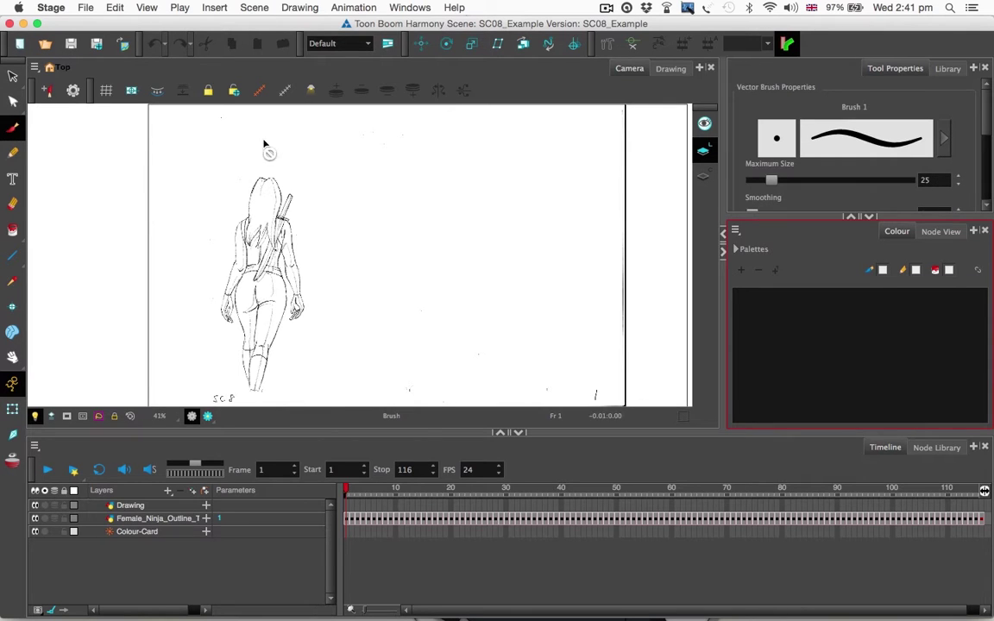
right_click(957, 69)
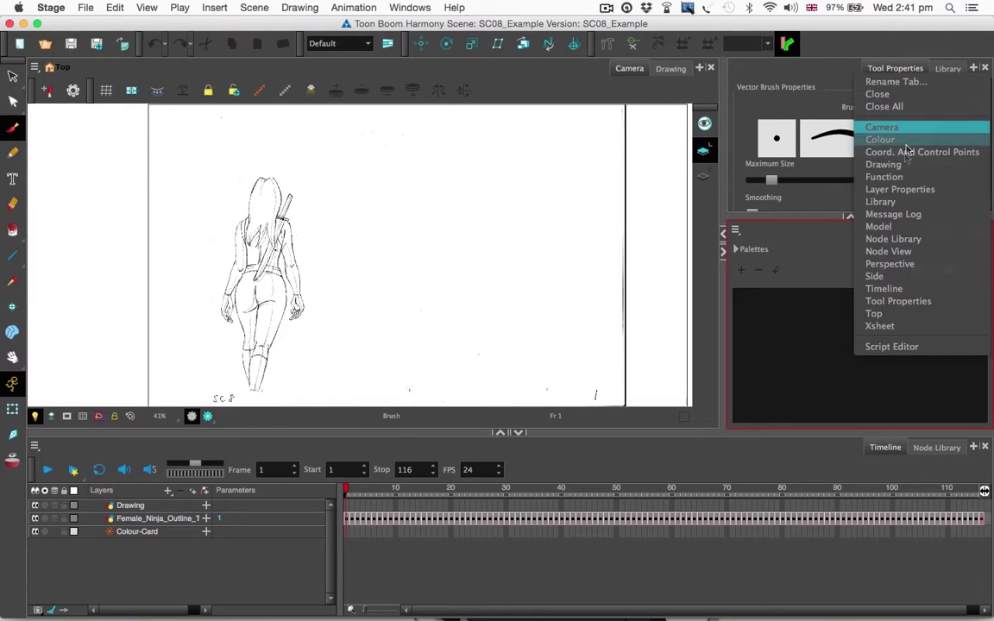
left_click(978, 71)
left_click(975, 231)
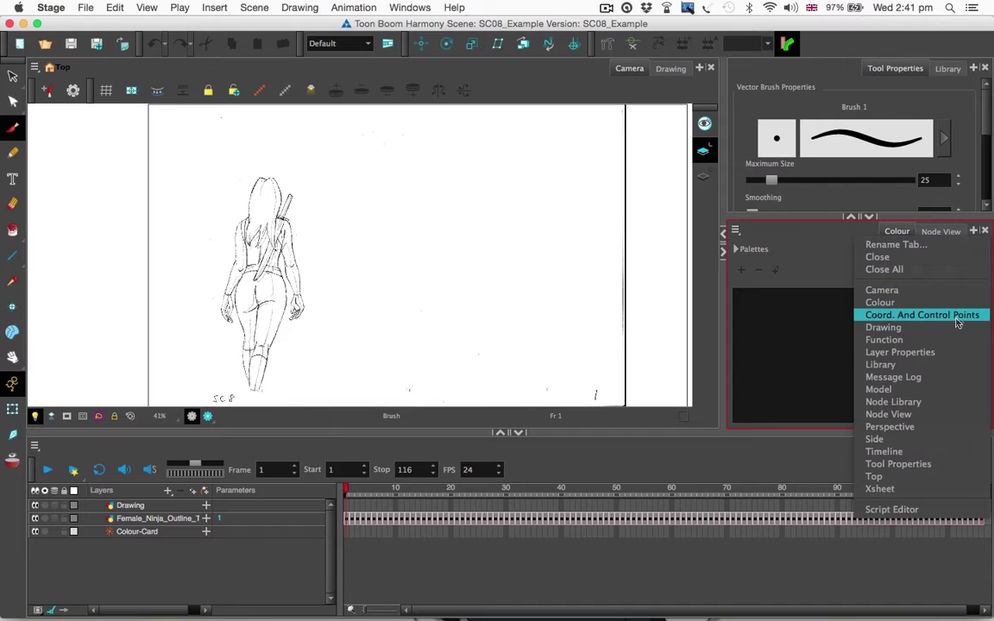
left_click(816, 239)
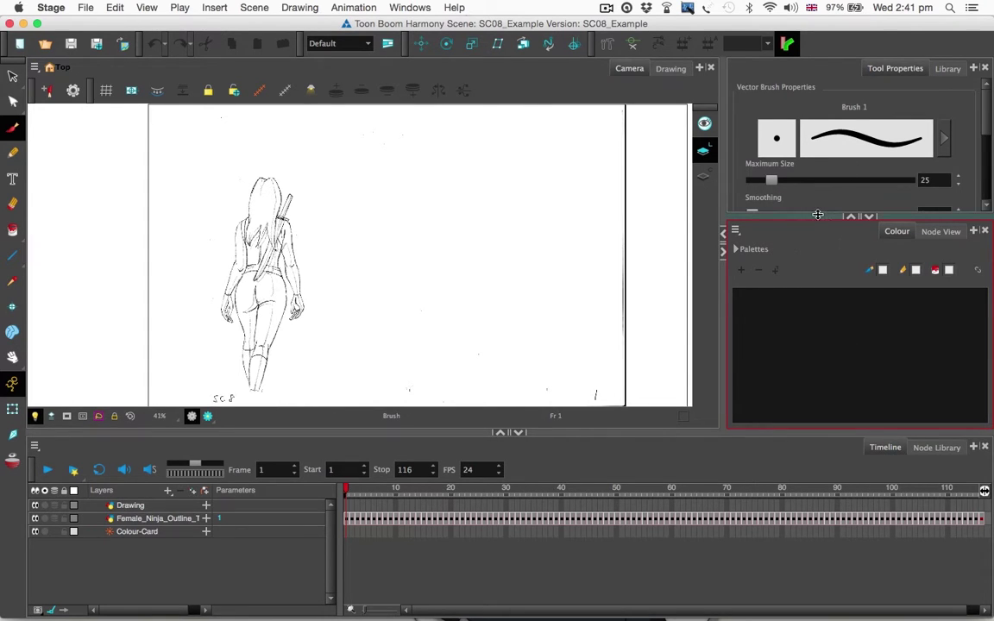
mouse_move(817, 214)
left_mouse_down()
mouse_move(820, 271)
mouse_move(819, 184)
mouse_move(814, 291)
mouse_move(827, 226)
left_mouse_up()
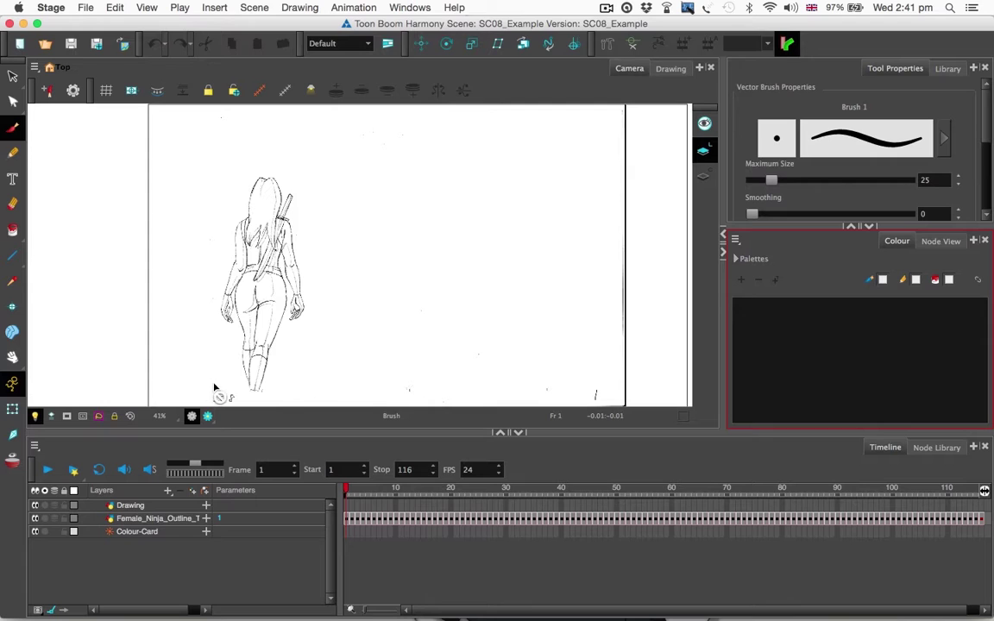
Add a drawing layer named ninja_suit with bitmap line and colour art, and place it directly beneath the Female_Ninja_Outline layer.
left_click(136, 561)
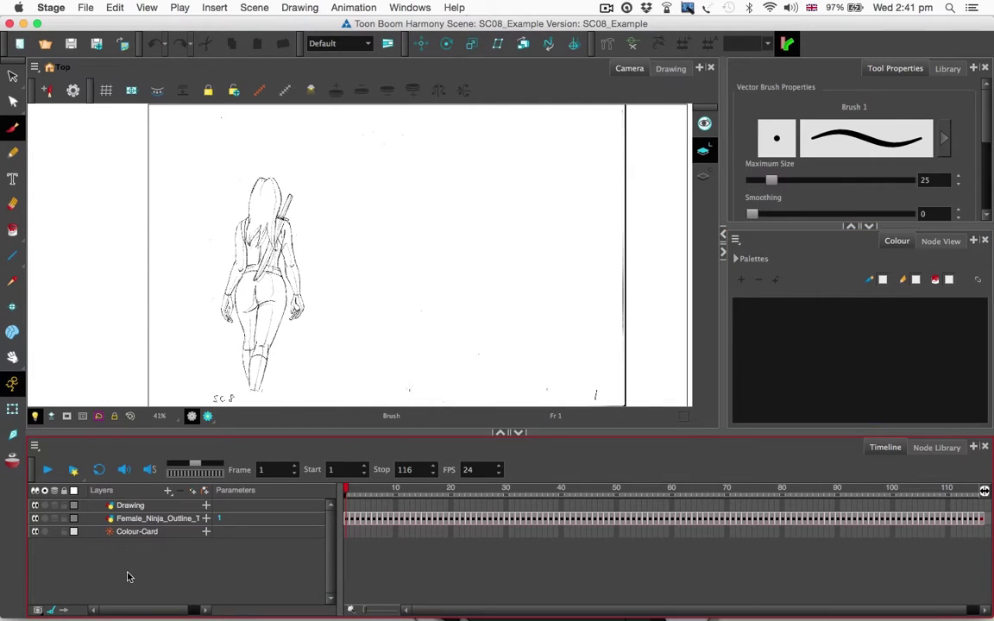
left_click(168, 491)
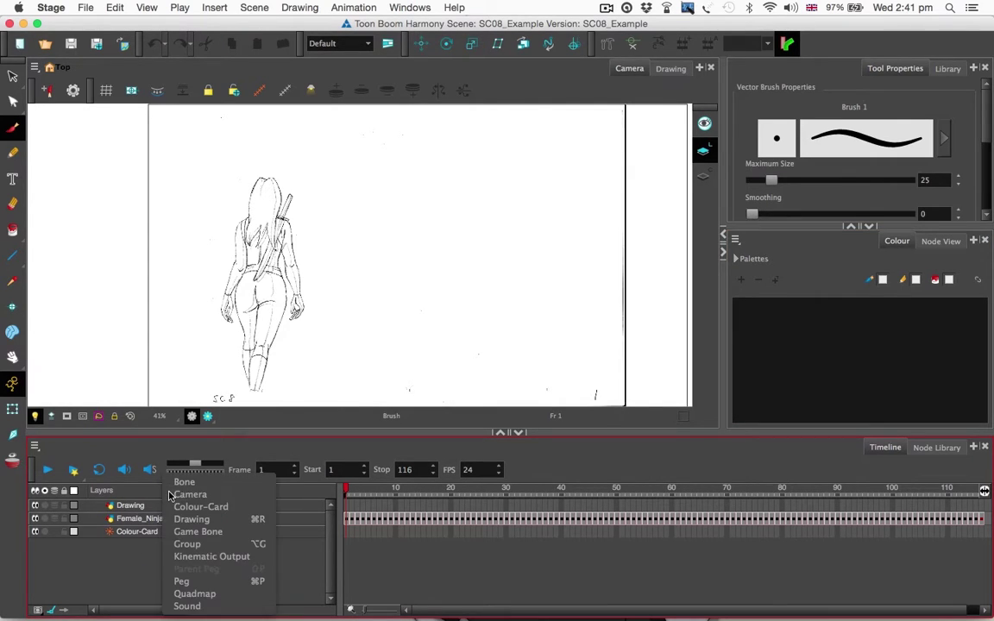
left_click(203, 522)
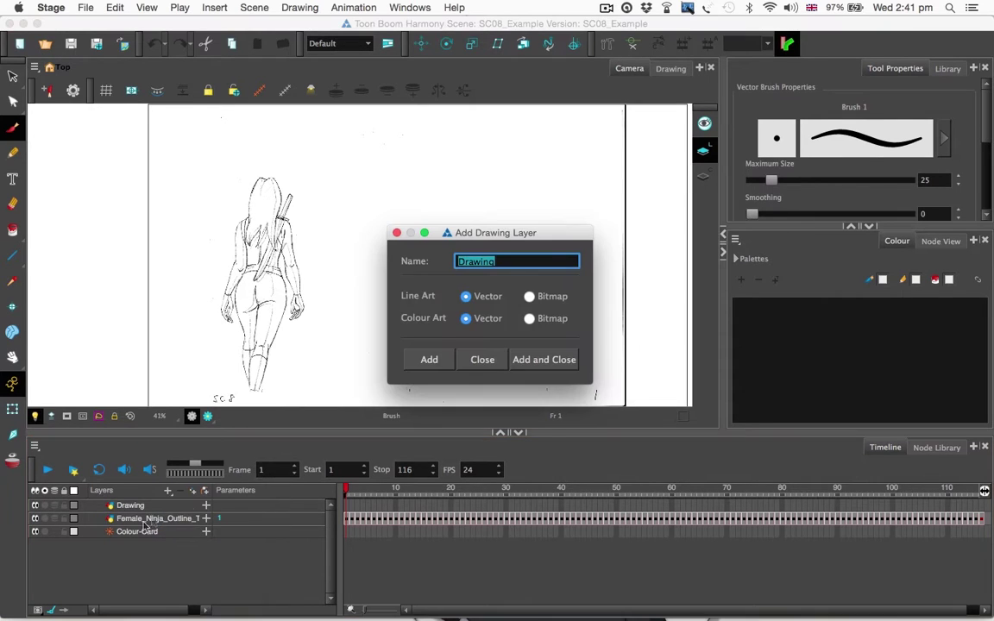
left_click(529, 297)
left_click(502, 260)
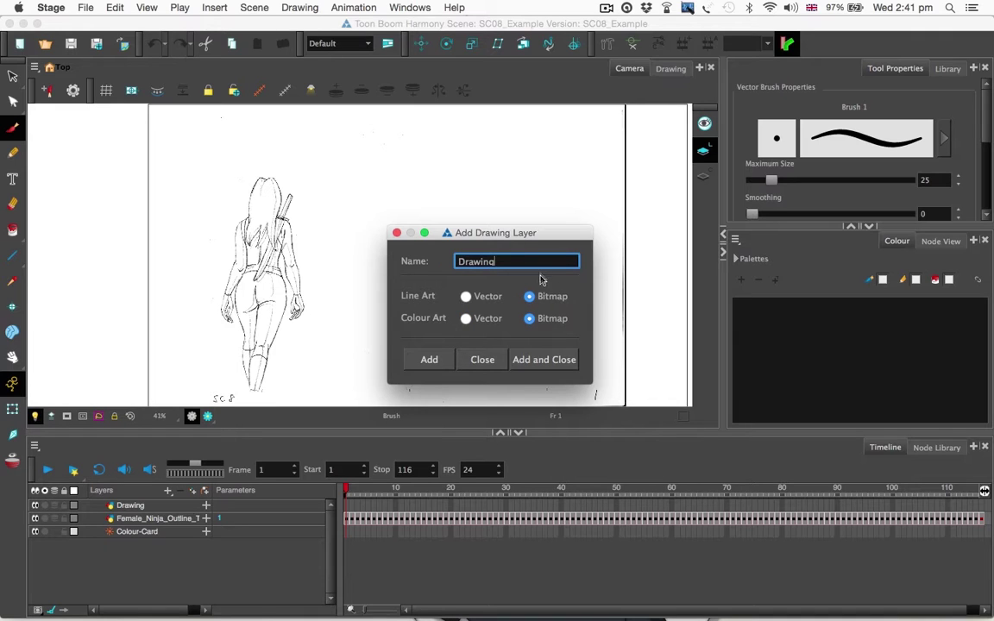
double_click(489, 260)
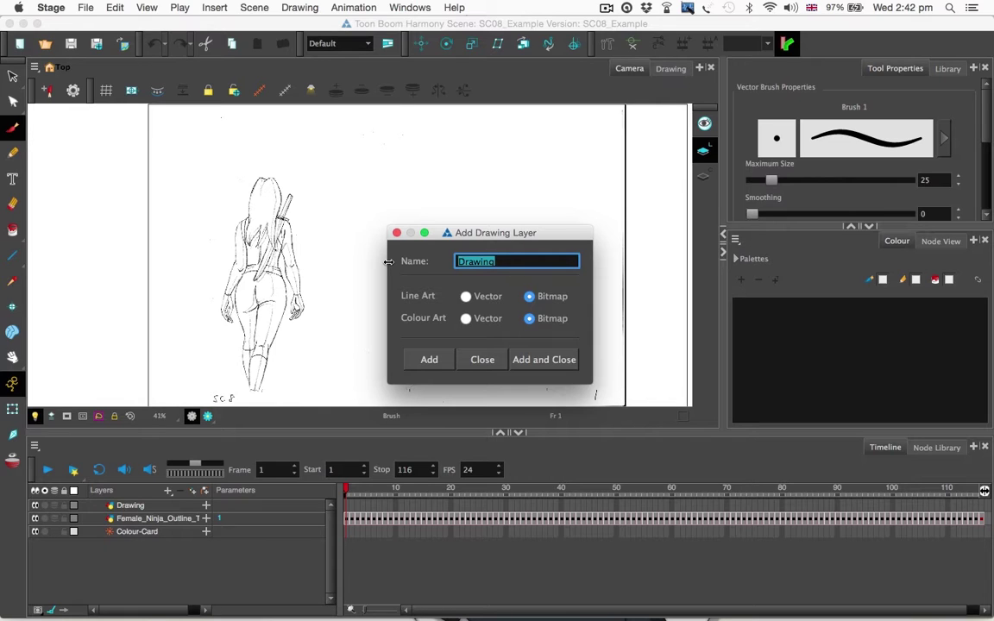
type("ninja_suit")
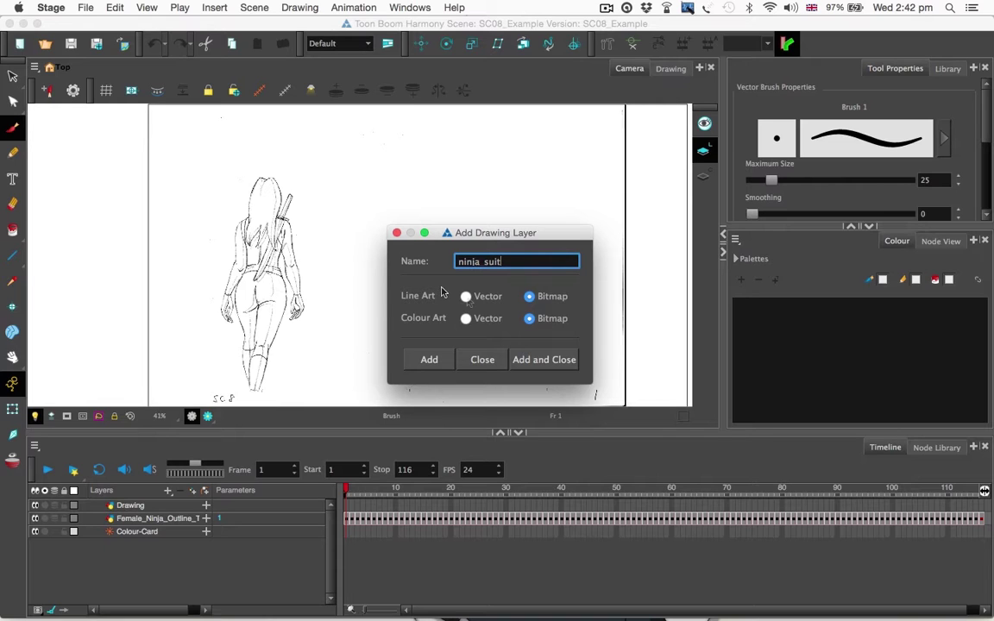
left_click(531, 366)
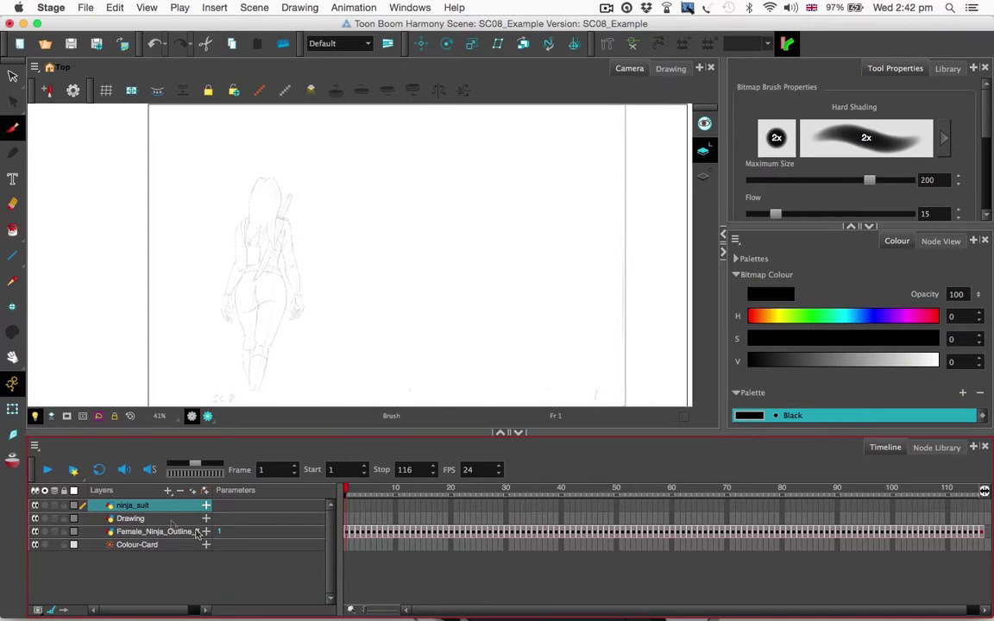
left_click_drag(138, 509, 138, 536)
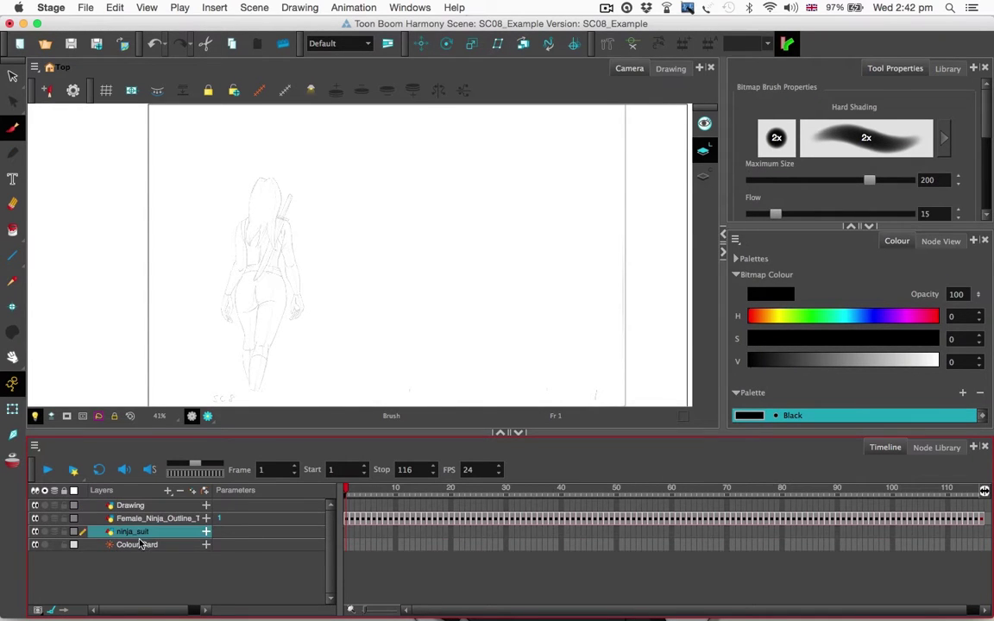
left_click(140, 518)
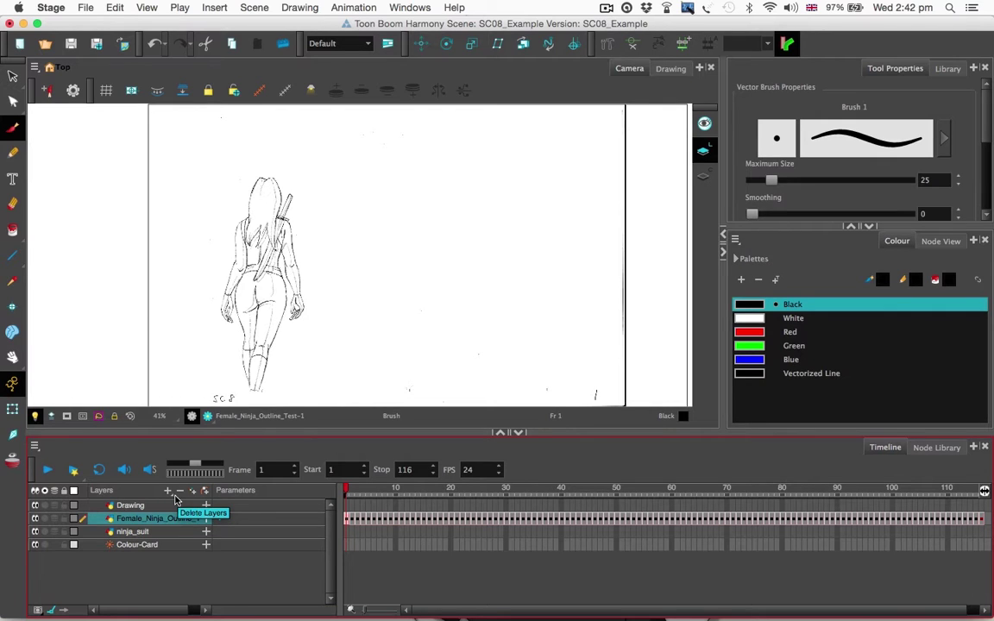
left_click(163, 562)
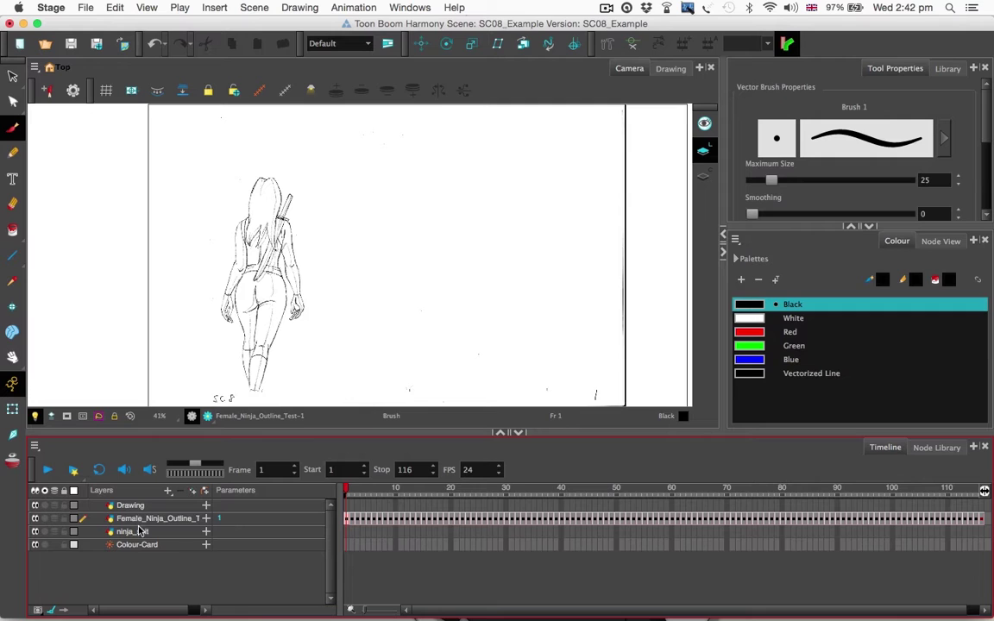
left_click(185, 519)
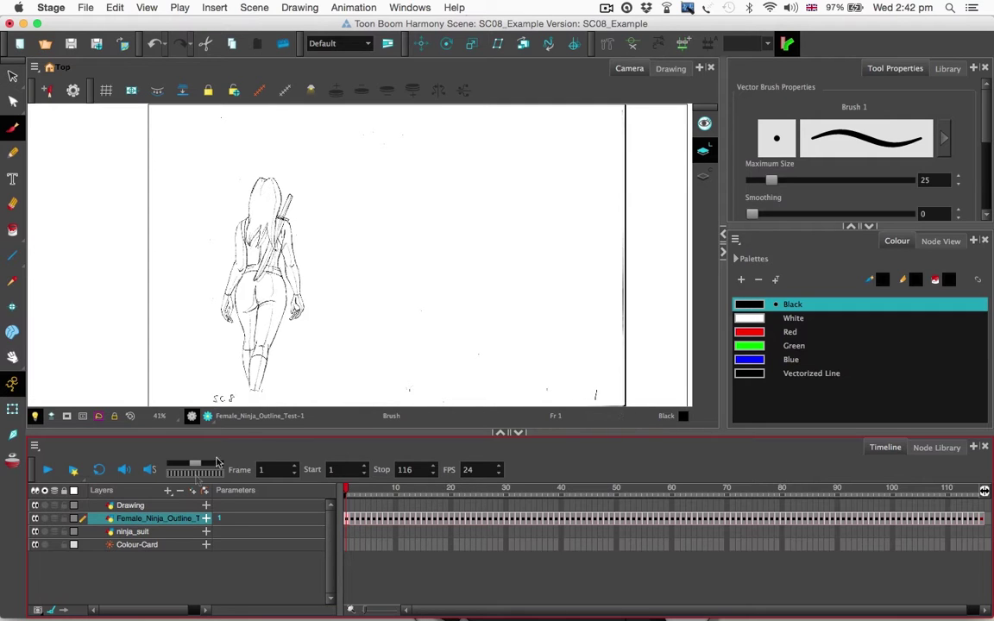
left_click(138, 531)
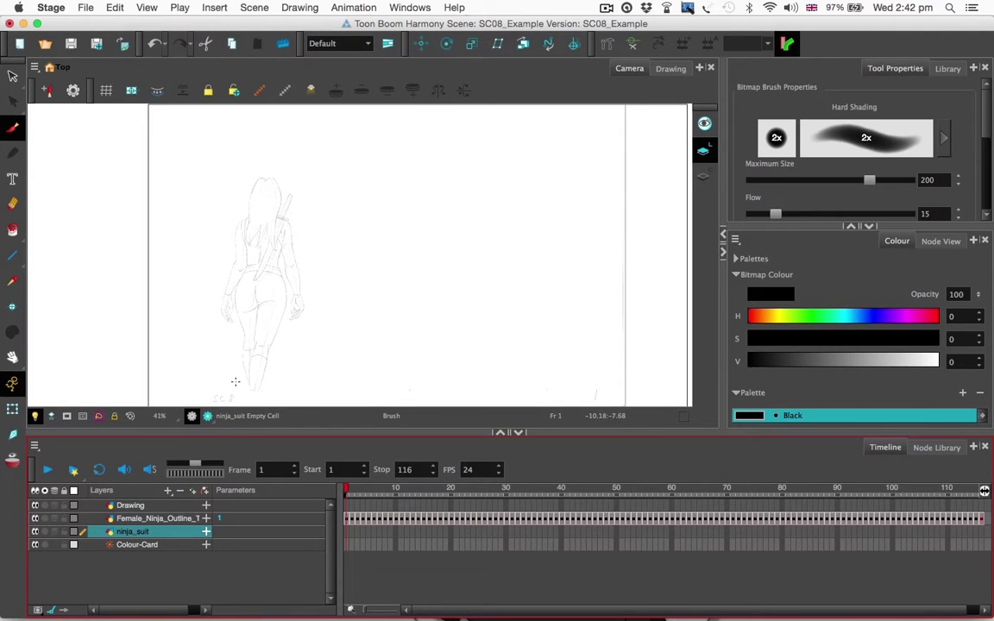
left_click(173, 579)
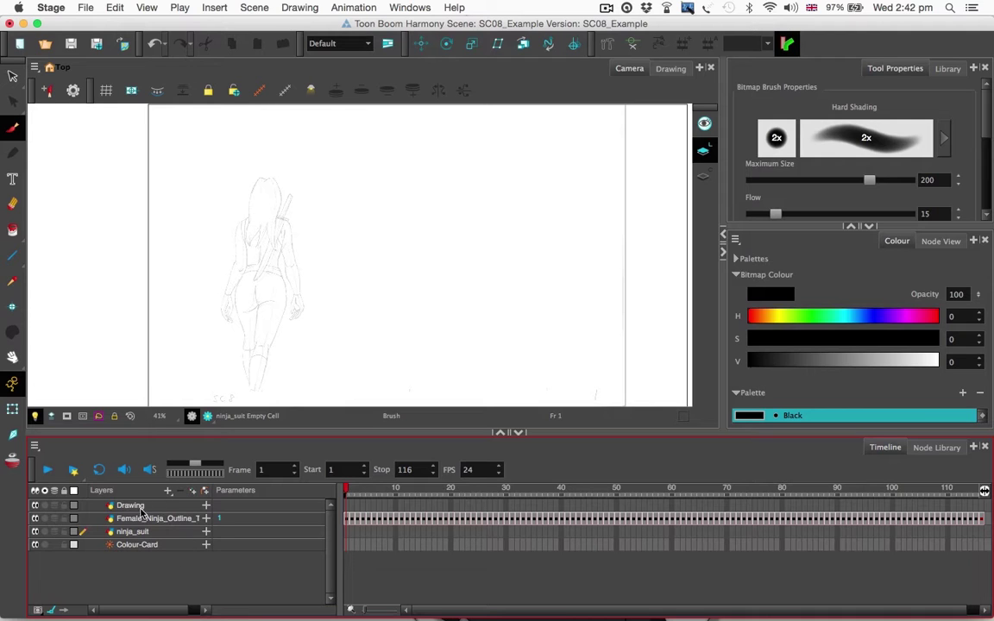
Add a drawing layer named hair with bitmap line and colour art, and place it between the Female_Ninja_Outline and ninja_suit layers.
left_click(169, 490)
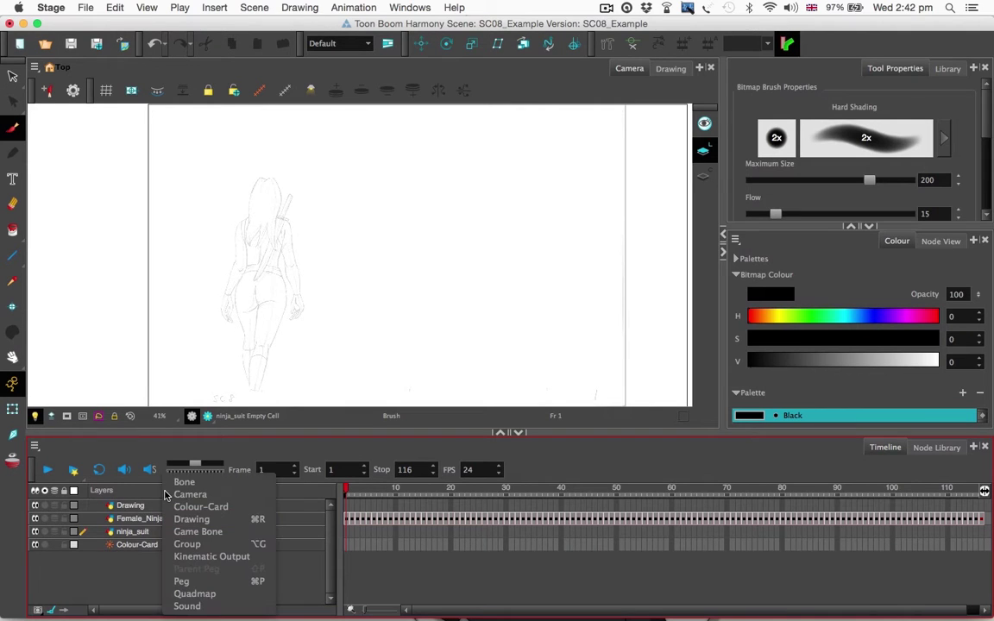
left_click(228, 521)
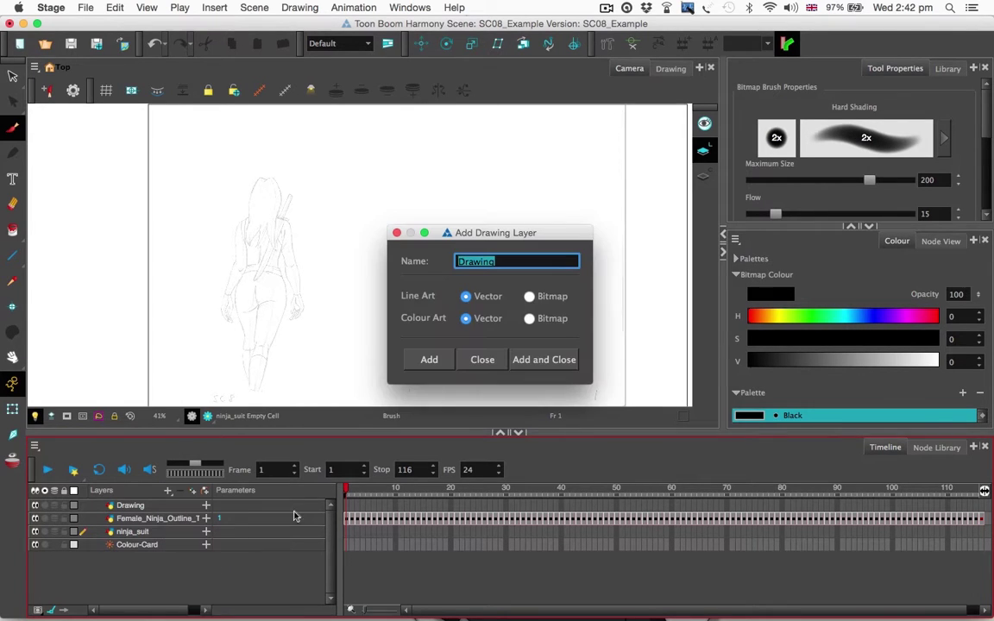
left_click(529, 296)
left_click(529, 318)
type("hair")
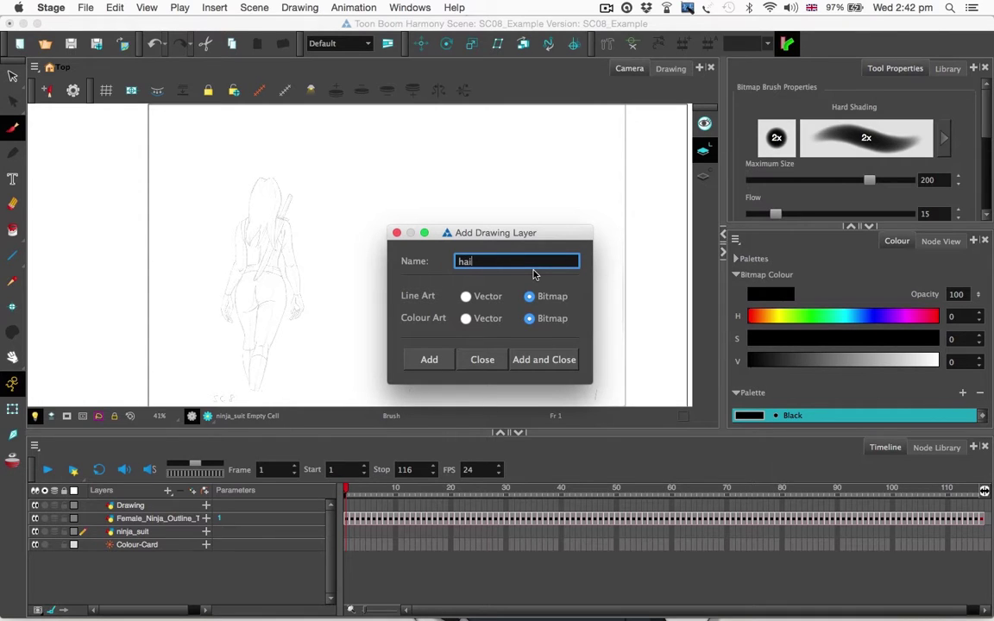
left_click(538, 361)
key("F11")
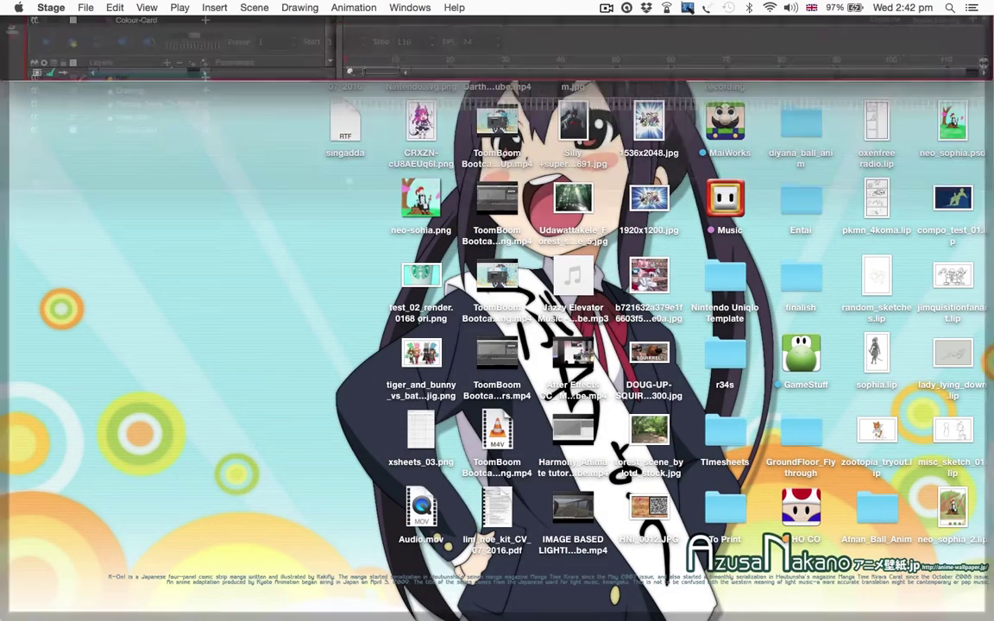
key("F11")
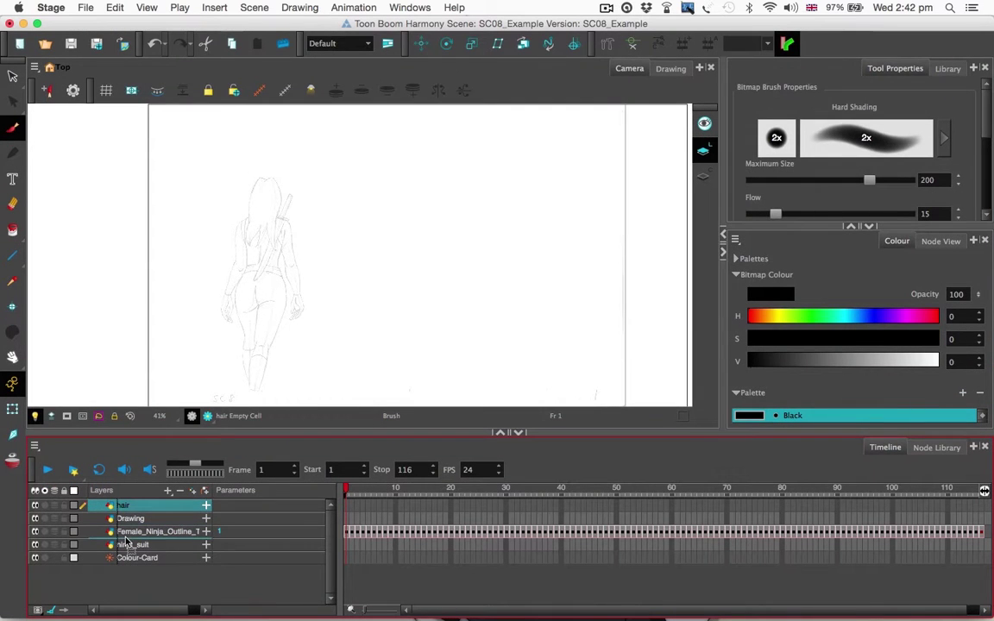
left_click_drag(123, 506, 128, 538)
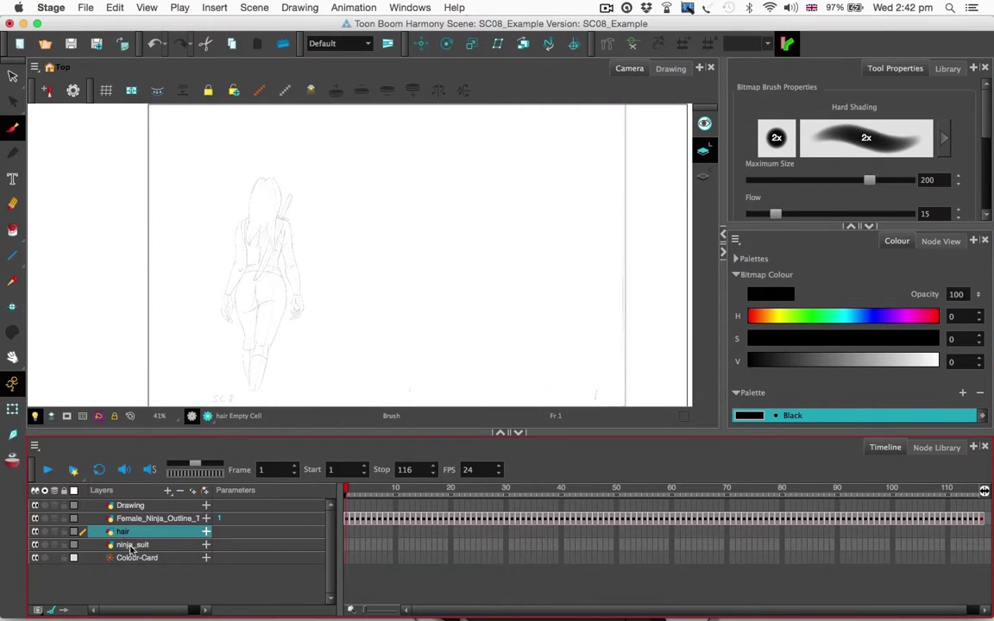
left_click(131, 546)
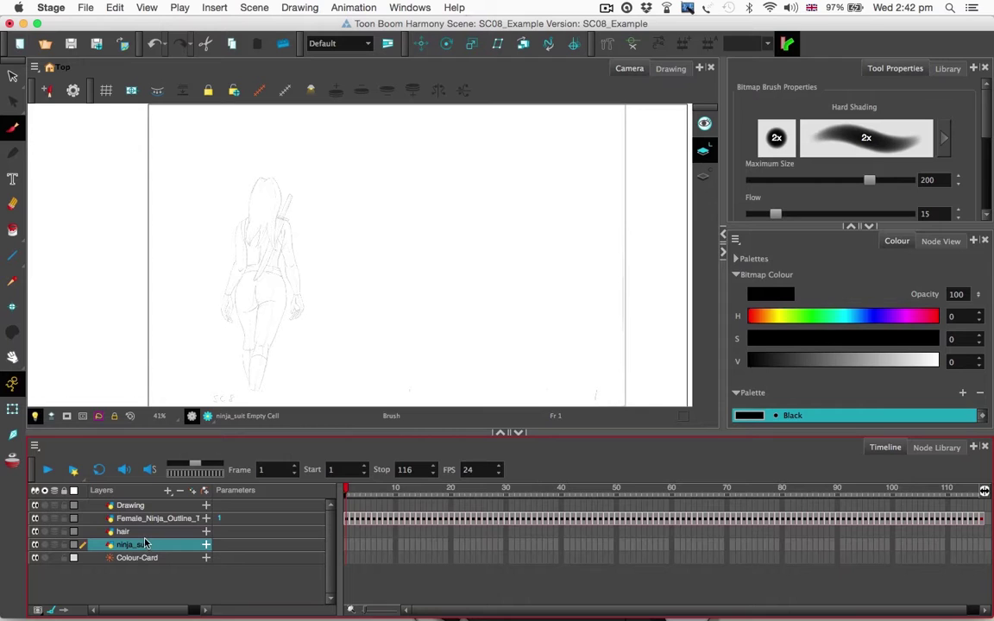
left_click(145, 533)
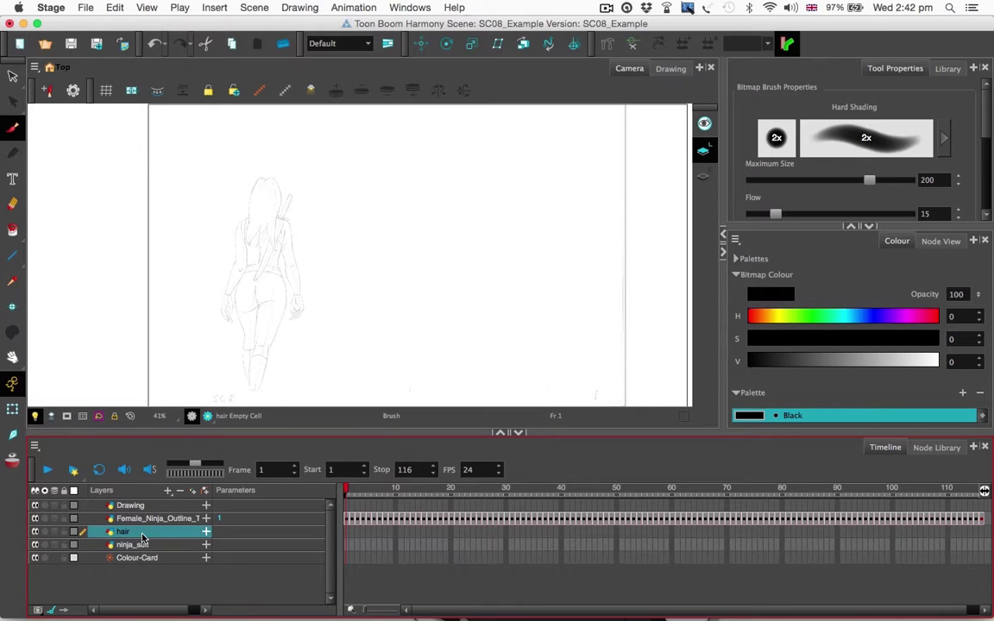
left_click(143, 547)
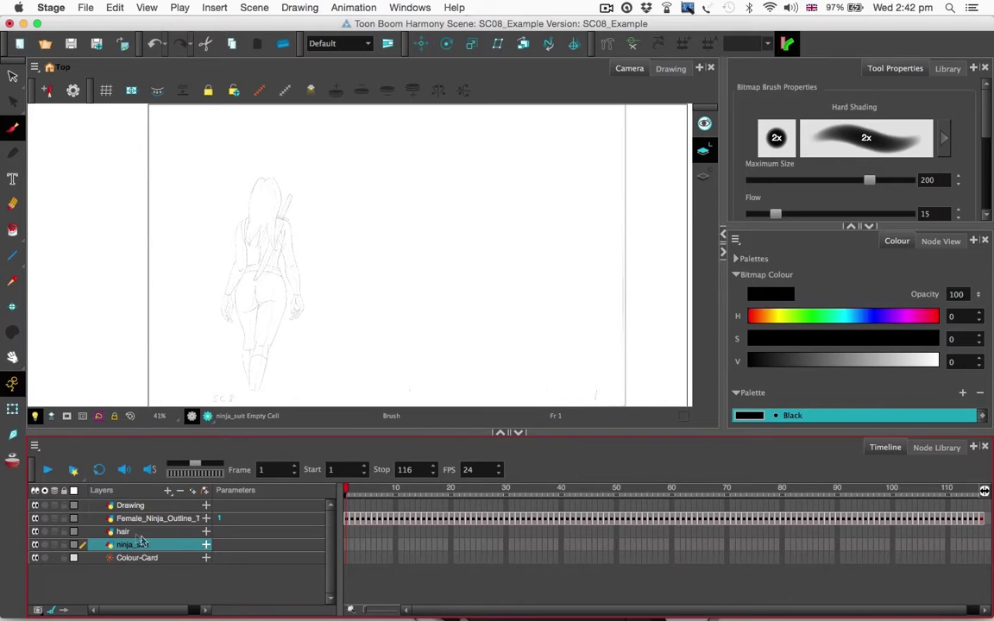
left_click(149, 534)
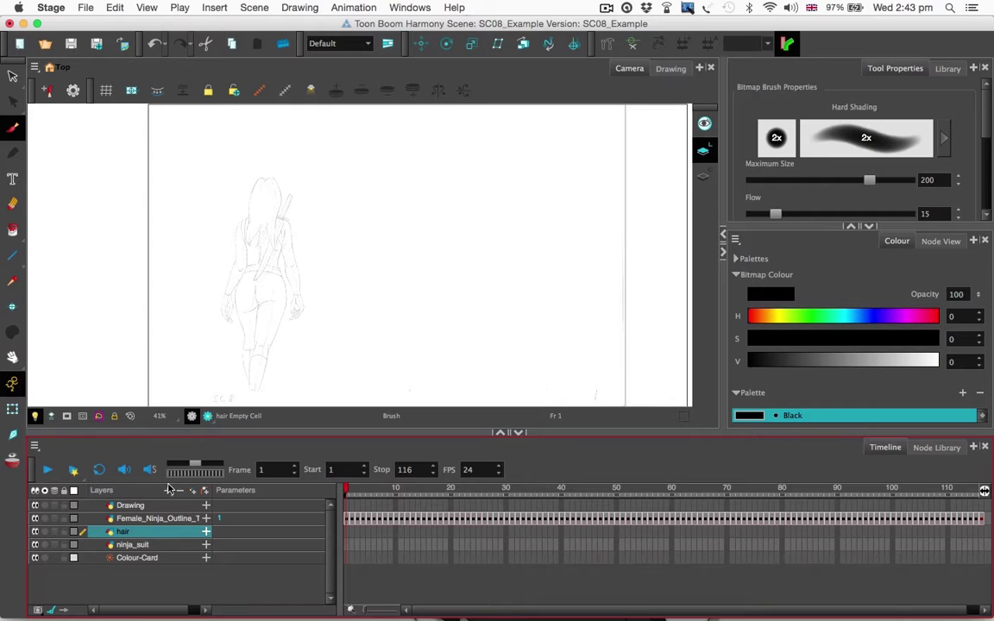
left_click(163, 587)
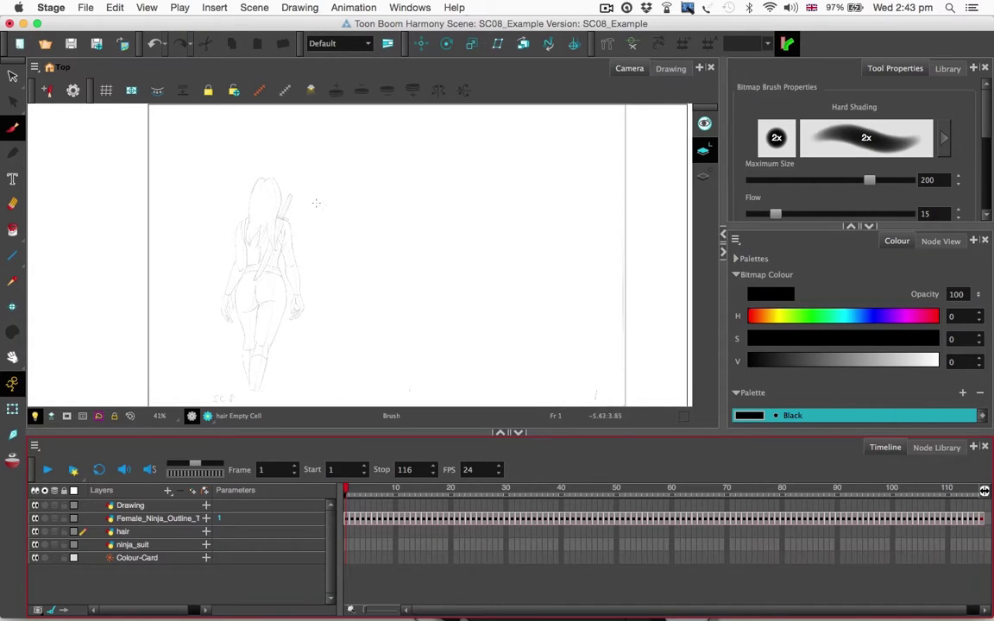
Start an image import and open the file chooser for the drawings to bring into the scene.
left_click(229, 8)
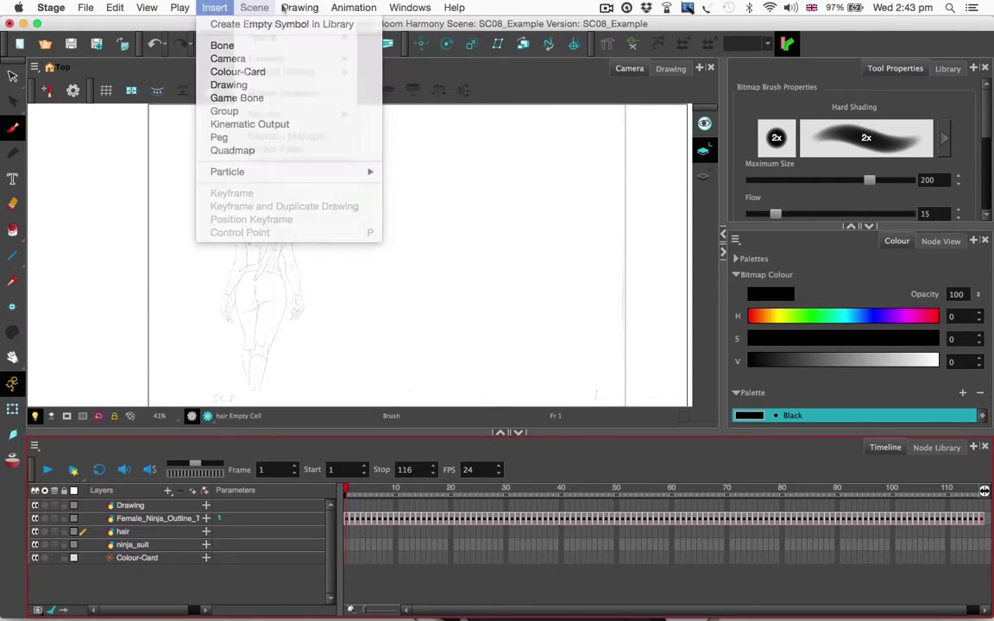
mouse_move(117, 8)
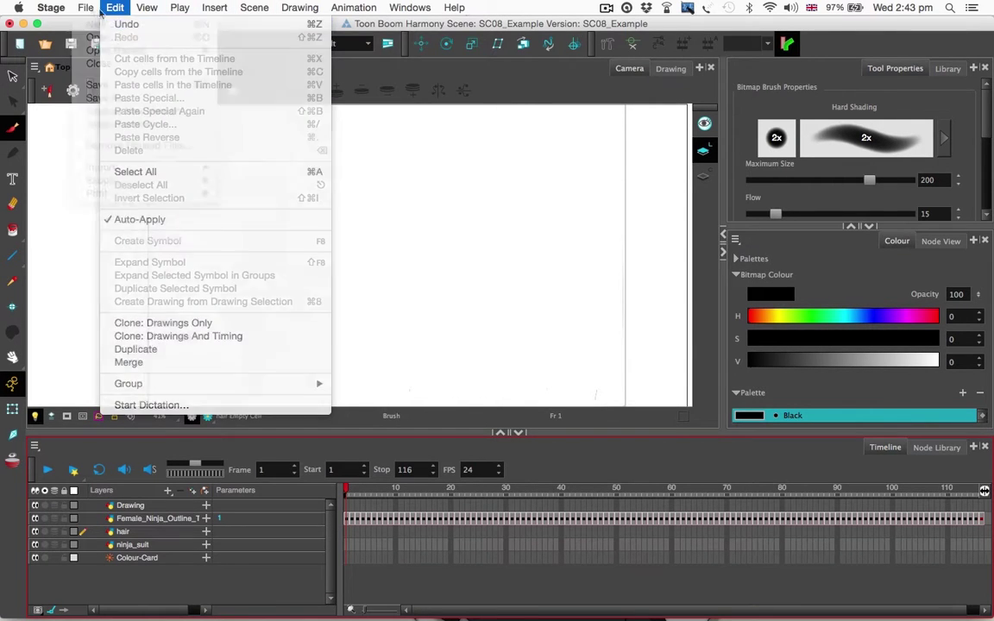
mouse_move(85, 7)
mouse_move(160, 166)
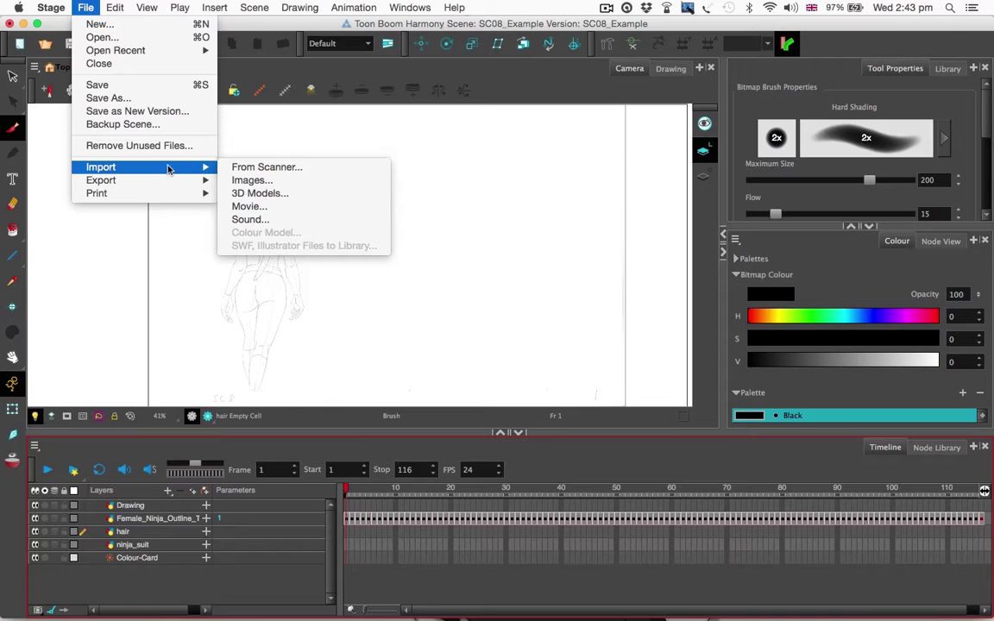
left_click(252, 182)
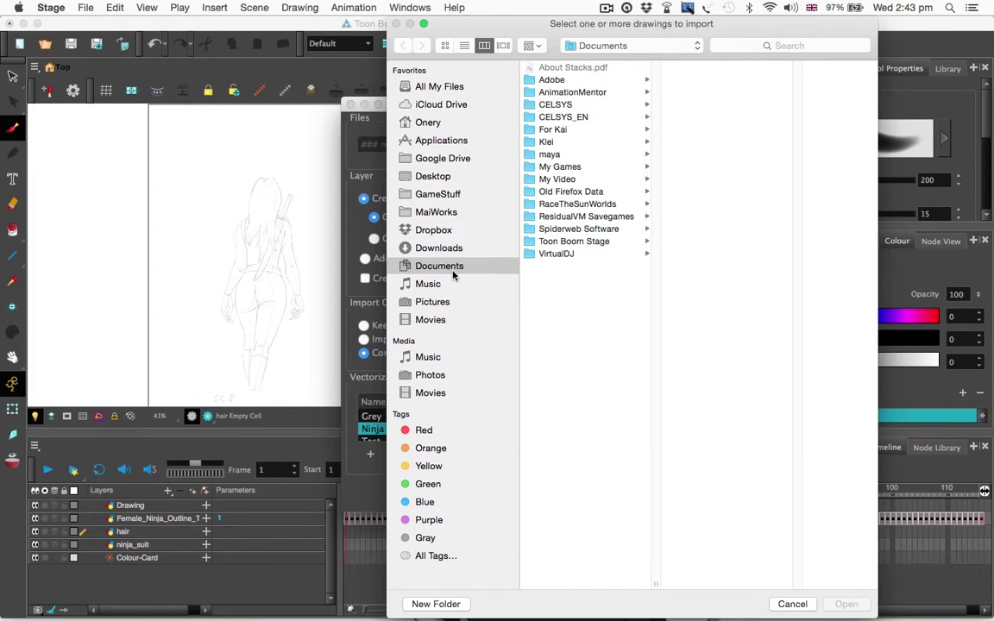
Choose Female Ninja Colour Ref.JPG from MaiWorks > Ninja Cafe Project > Ninja Animation Project > SC43 as the image to import.
left_click(440, 212)
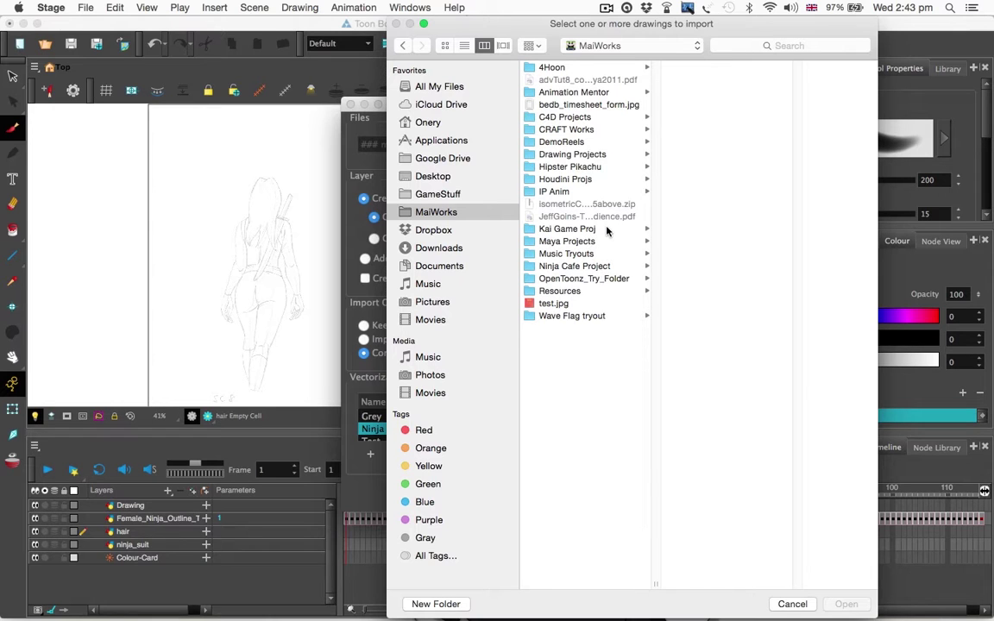
left_click(545, 267)
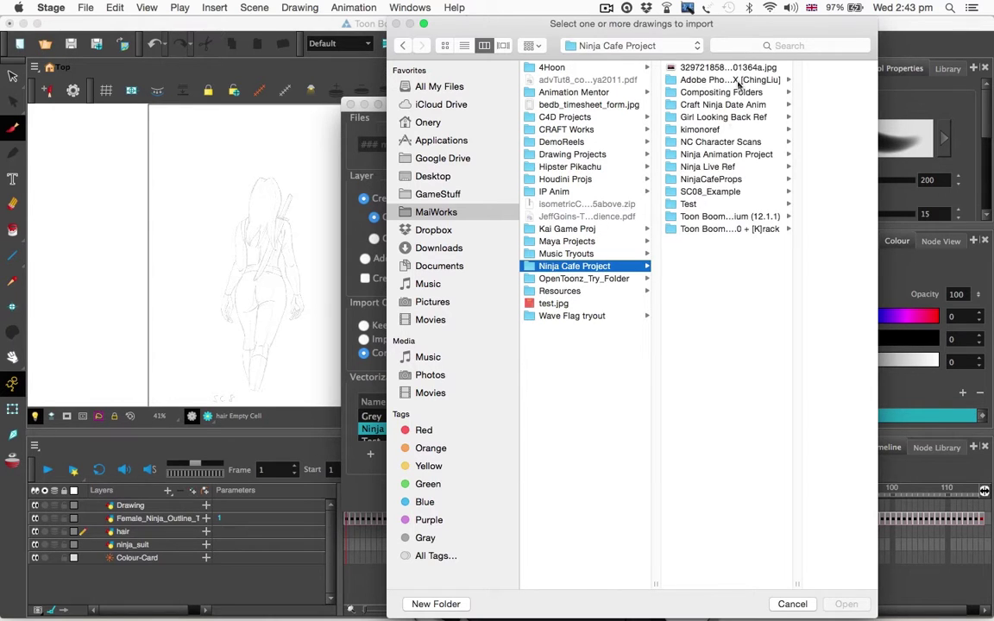
left_click(738, 155)
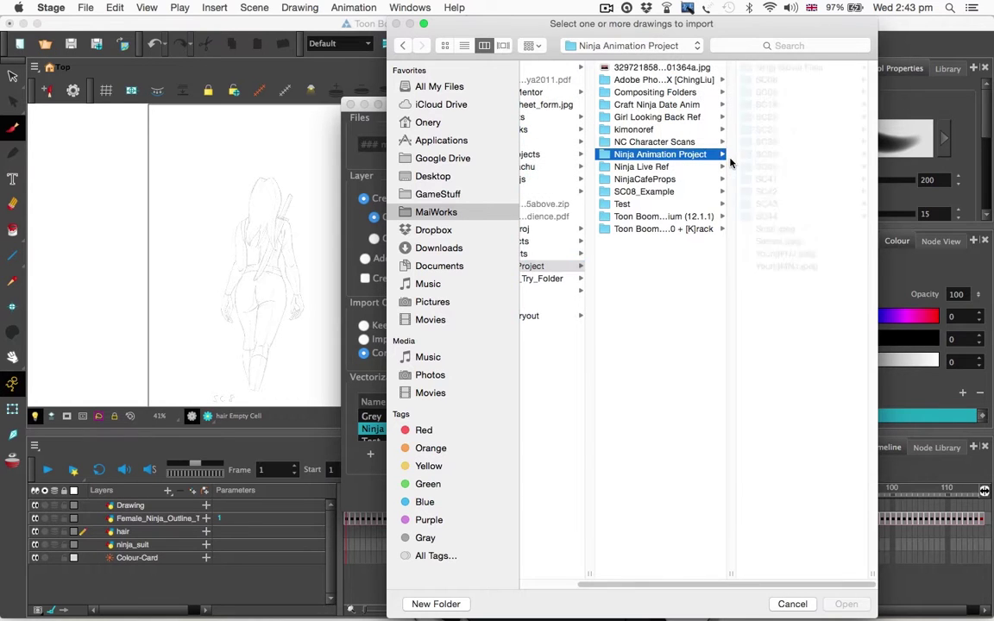
left_click(803, 153)
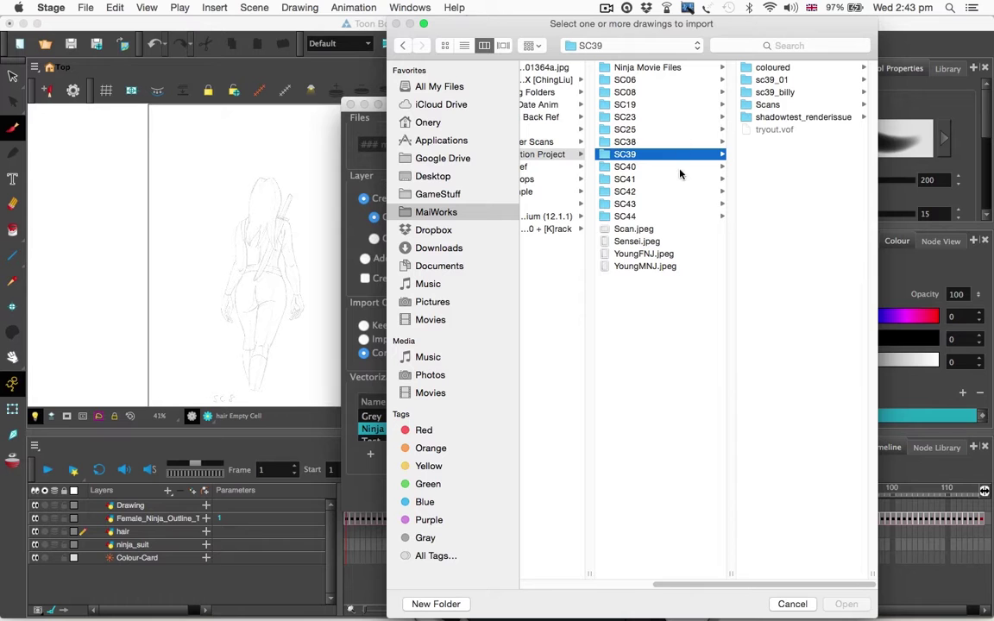
left_click(681, 190)
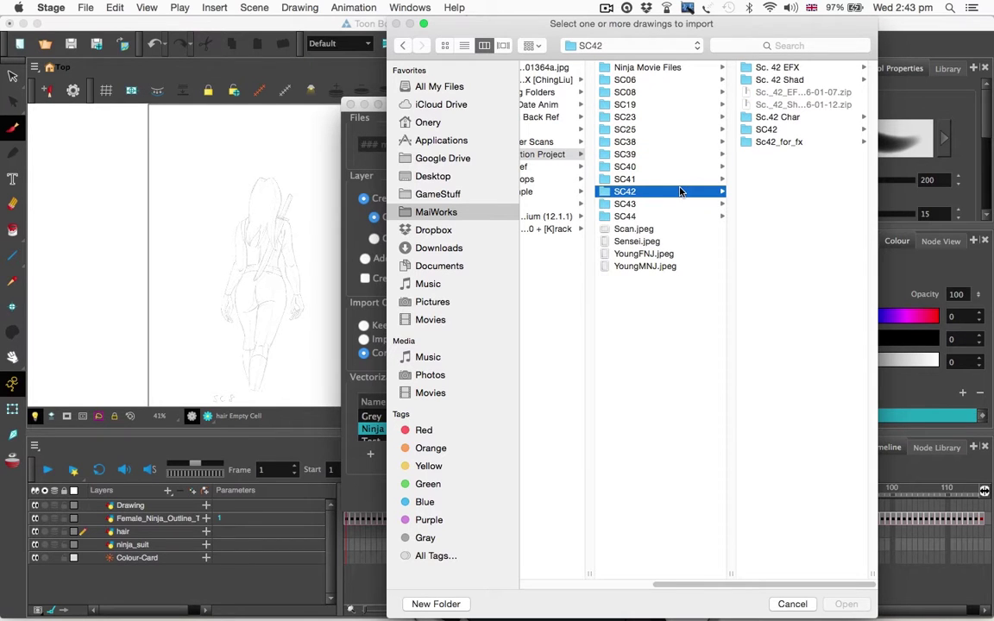
key("Right")
key("Left")
key("Down")
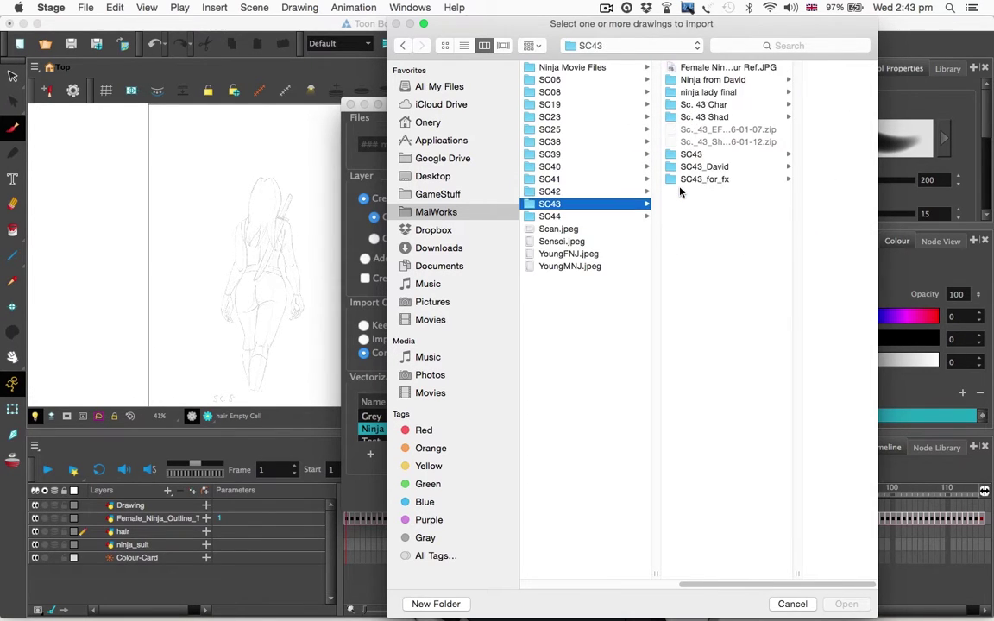
key("Right")
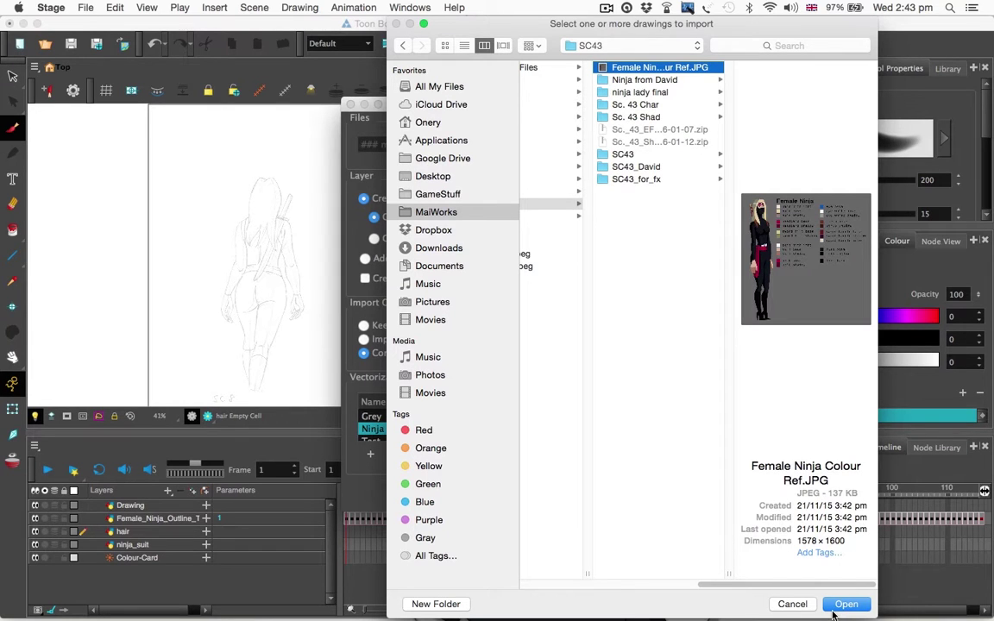
left_click(846, 605)
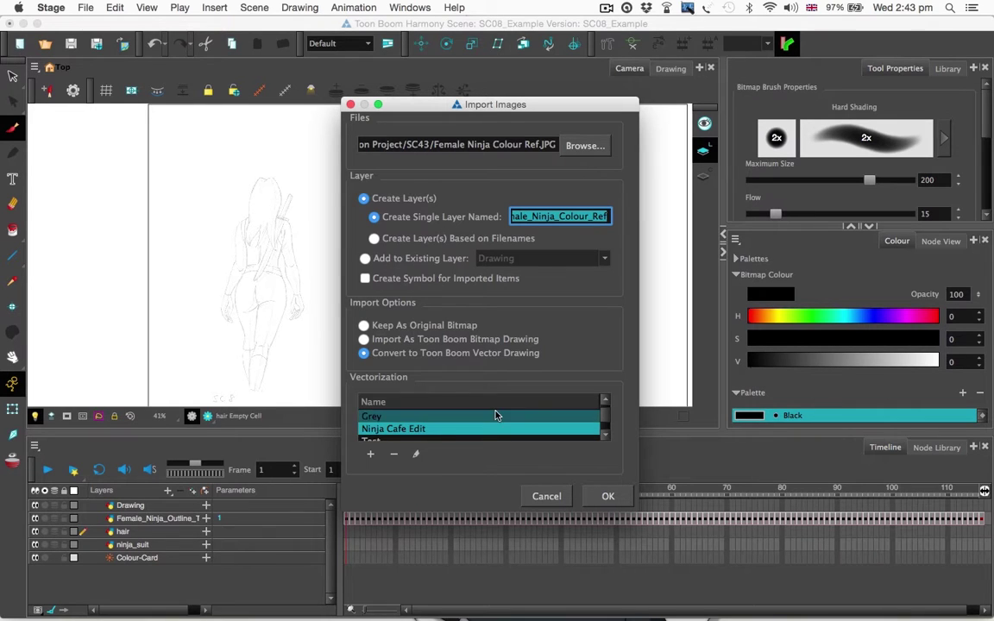
Import the colour reference as a Toon Boom bitmap drawing on its own new layer, Female_Ninja_Colour_Ref, with Vertical Fit alignment.
scroll(606, 431, "down", 3)
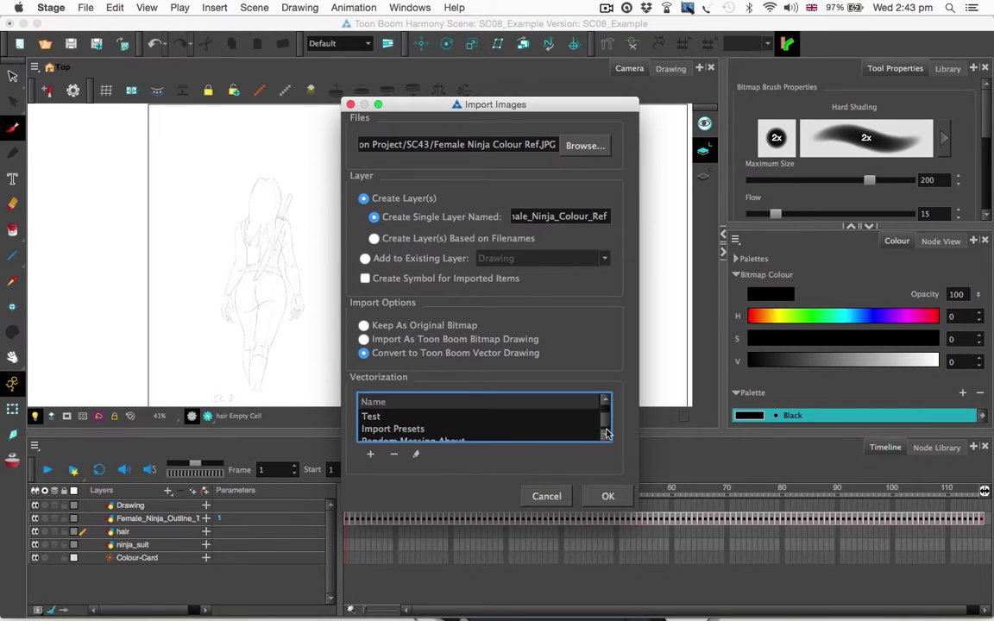
scroll(607, 415, "up", 5)
scroll(607, 417, "down", 2)
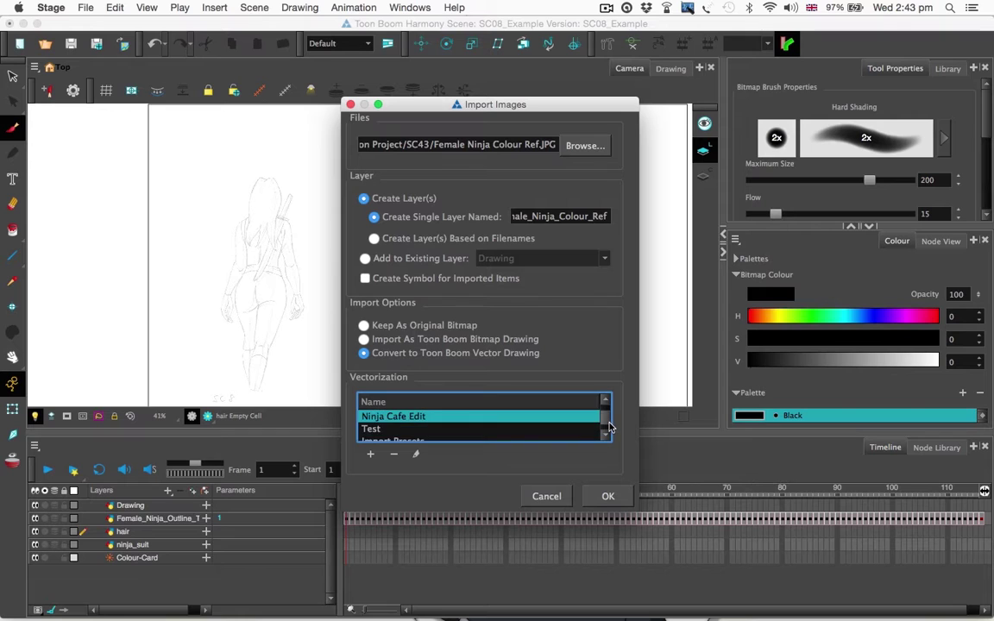
scroll(611, 417, "up", 2)
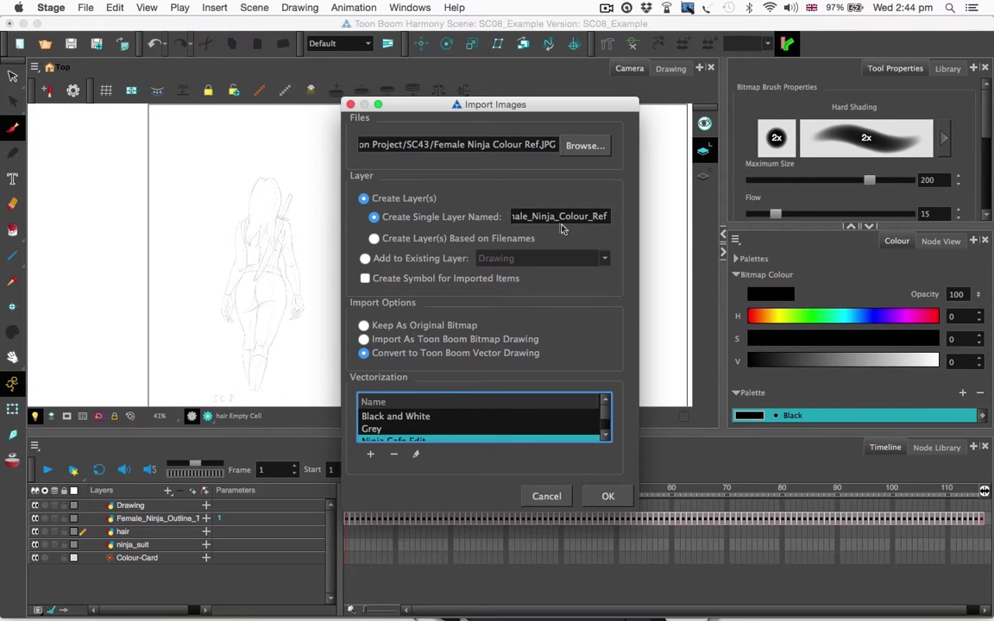
left_click(443, 343)
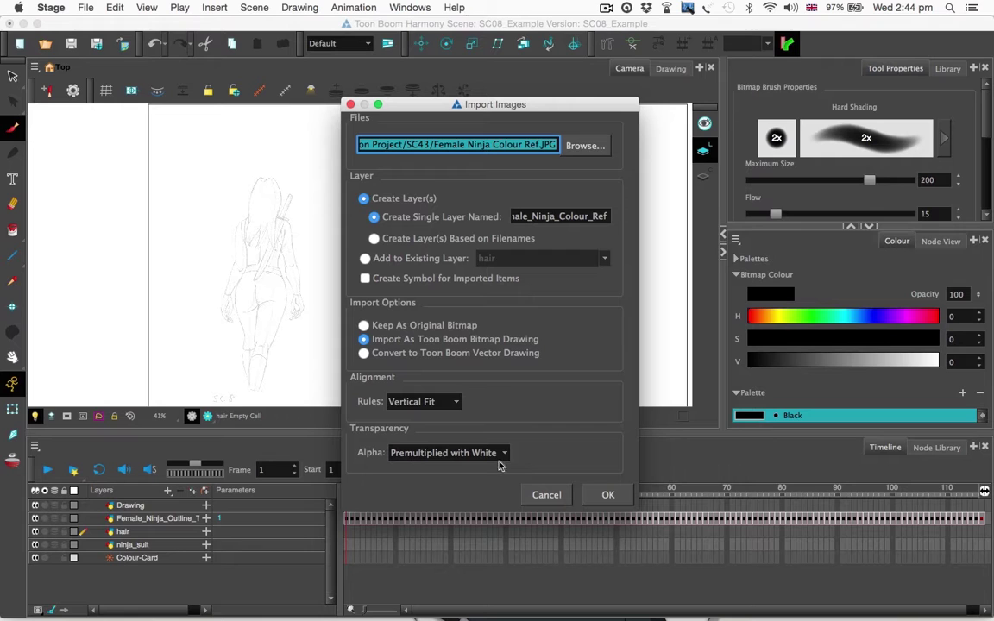
left_click(608, 496)
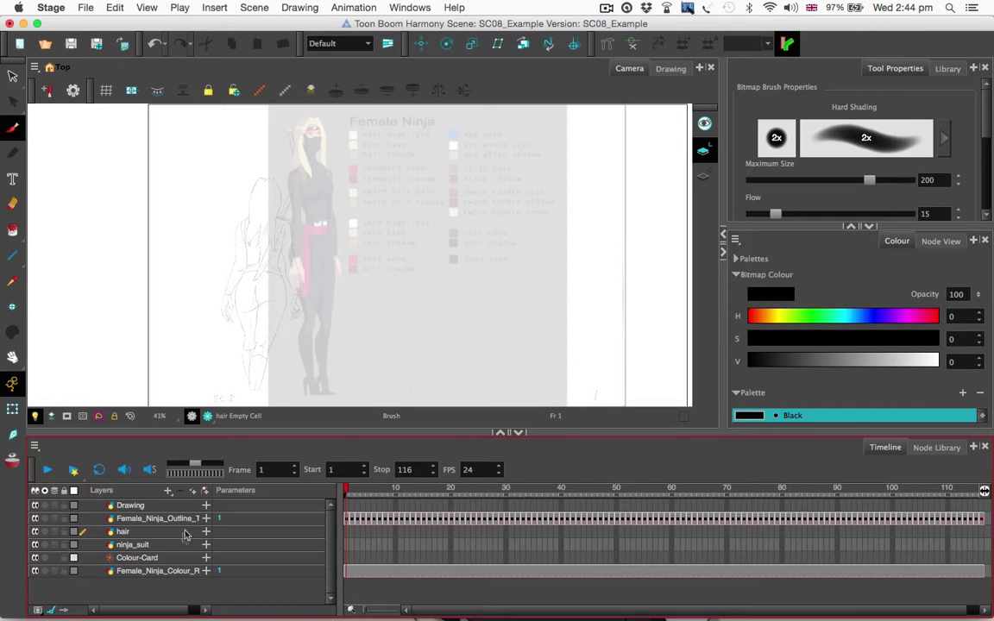
Move the Female_Ninja_Colour_Ref layer to the top of the layer stack, above the Drawing layer.
left_click(166, 520)
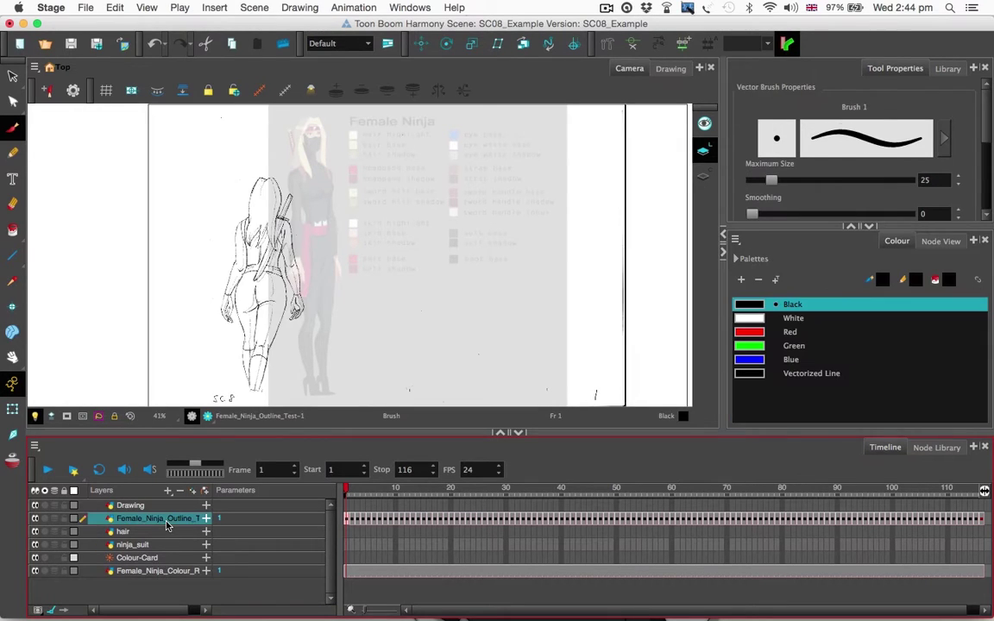
left_click(151, 573)
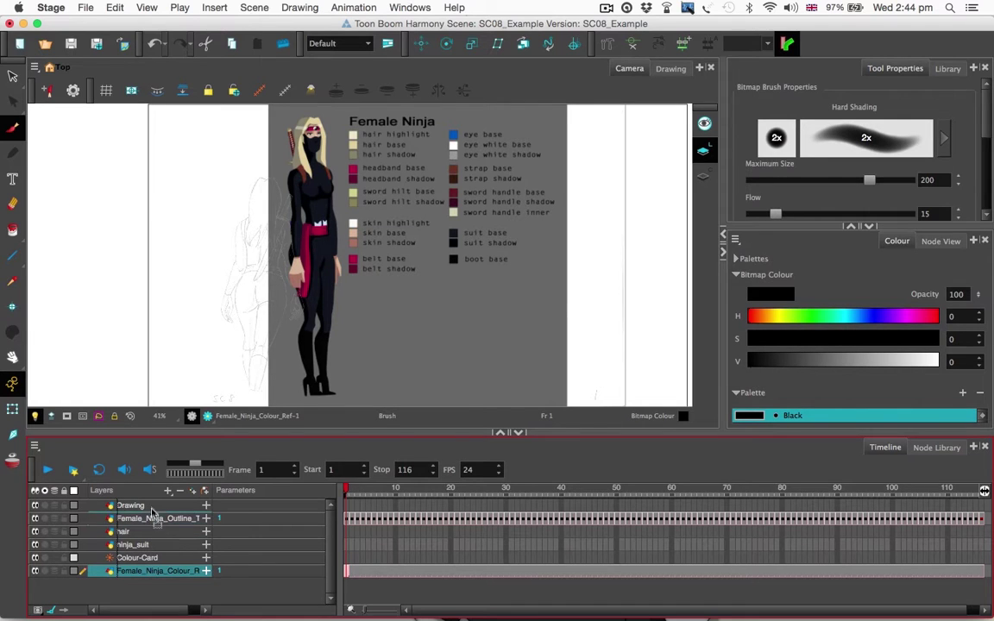
left_click_drag(153, 504, 152, 502)
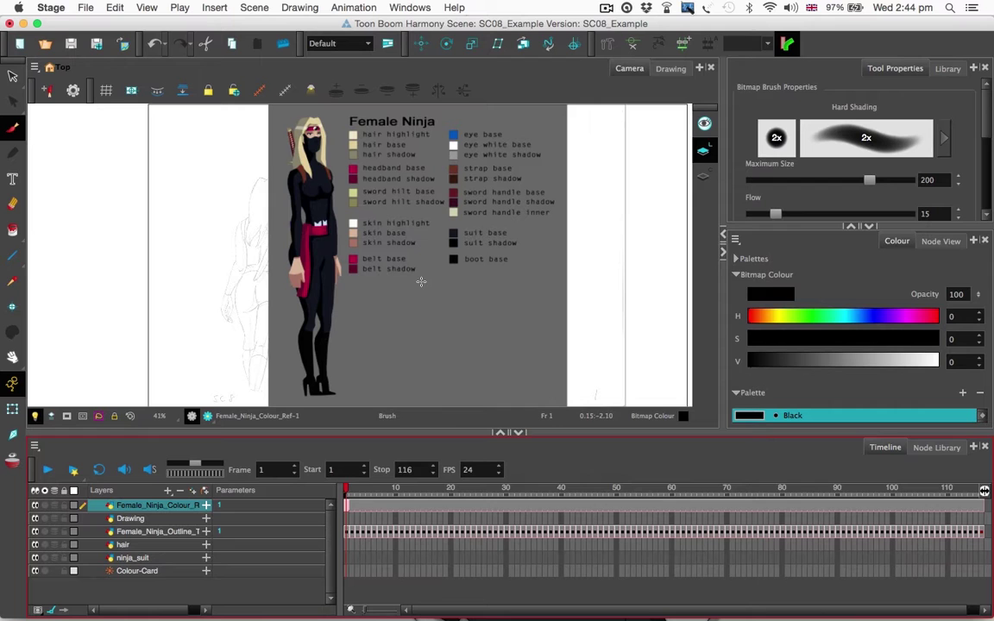
Translate the colour reference image to the left edge of the camera frame, deselect it and reactivate the Brush tool.
left_click(420, 43)
left_click_drag(469, 249, 348, 248)
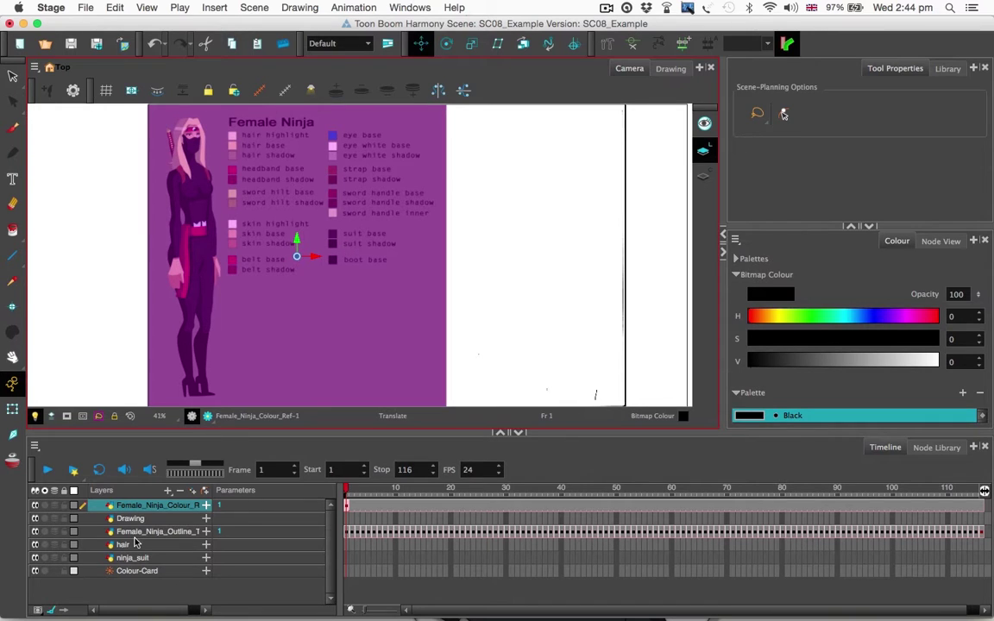
left_click(135, 598)
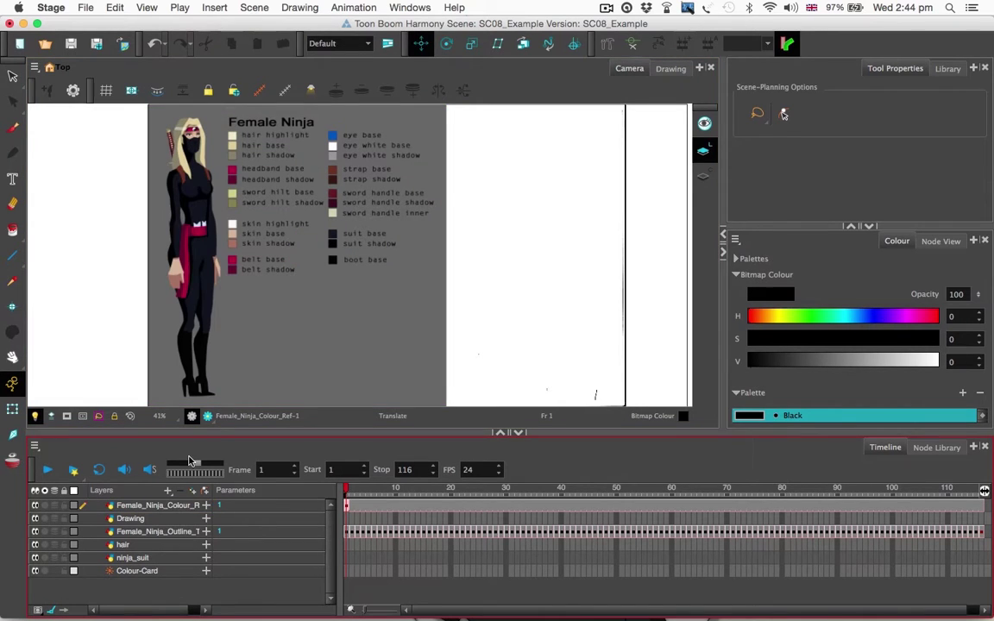
left_click(12, 128)
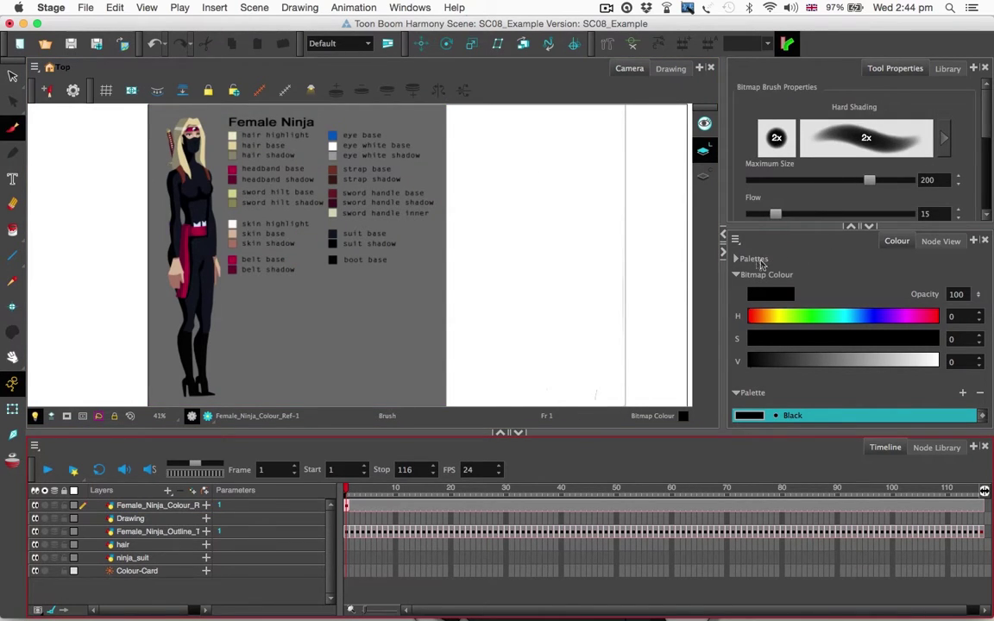
left_click(737, 260)
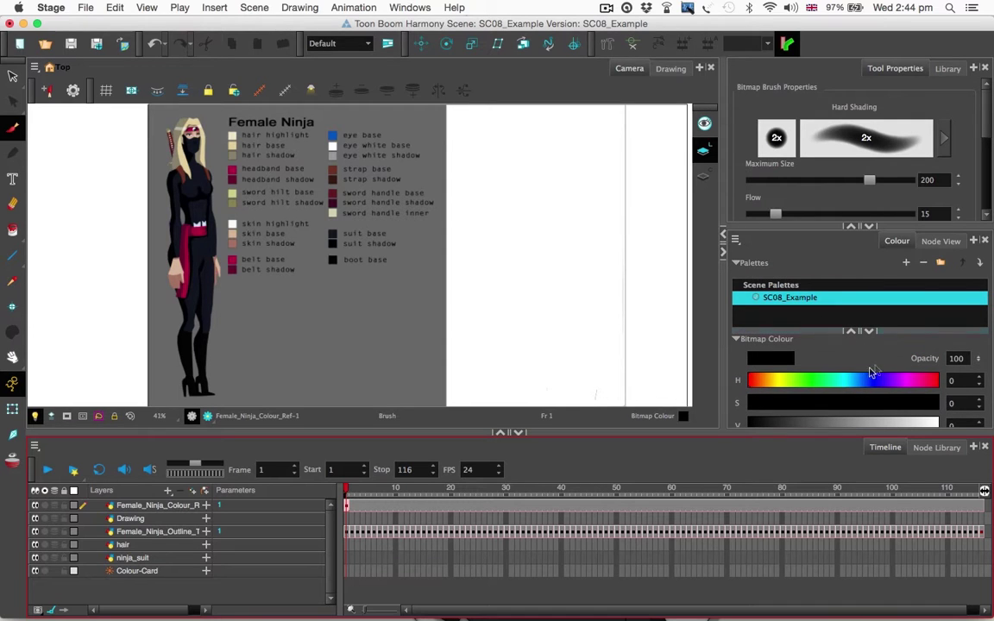
left_click(737, 260)
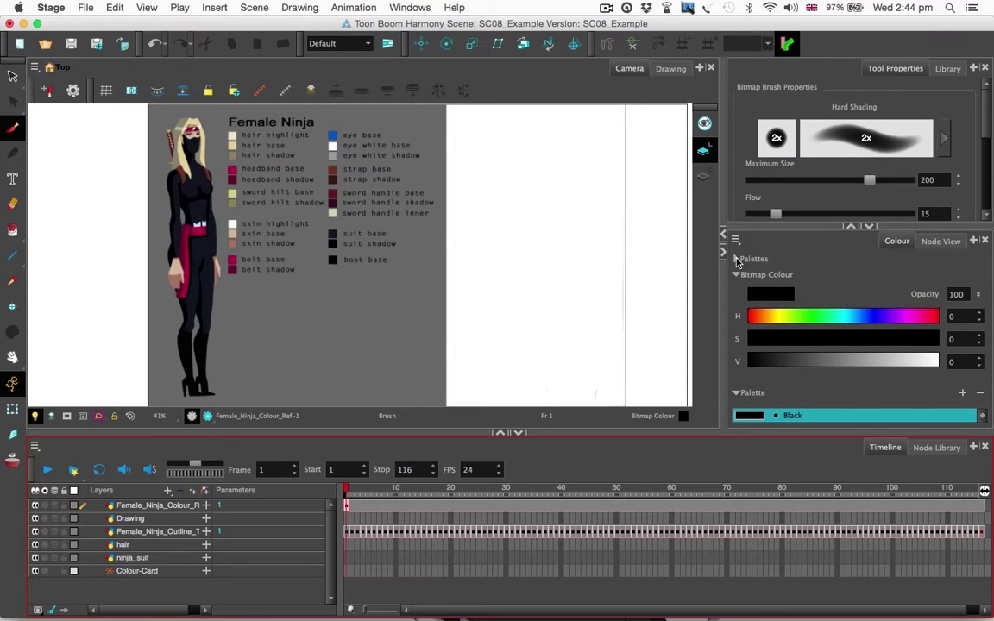
left_click(736, 260)
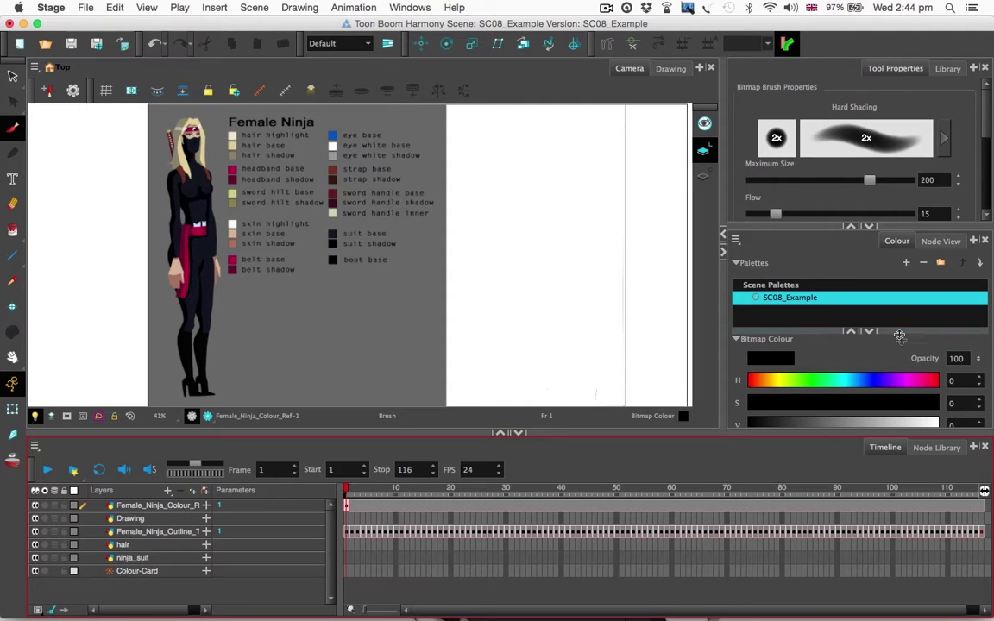
left_click(905, 263)
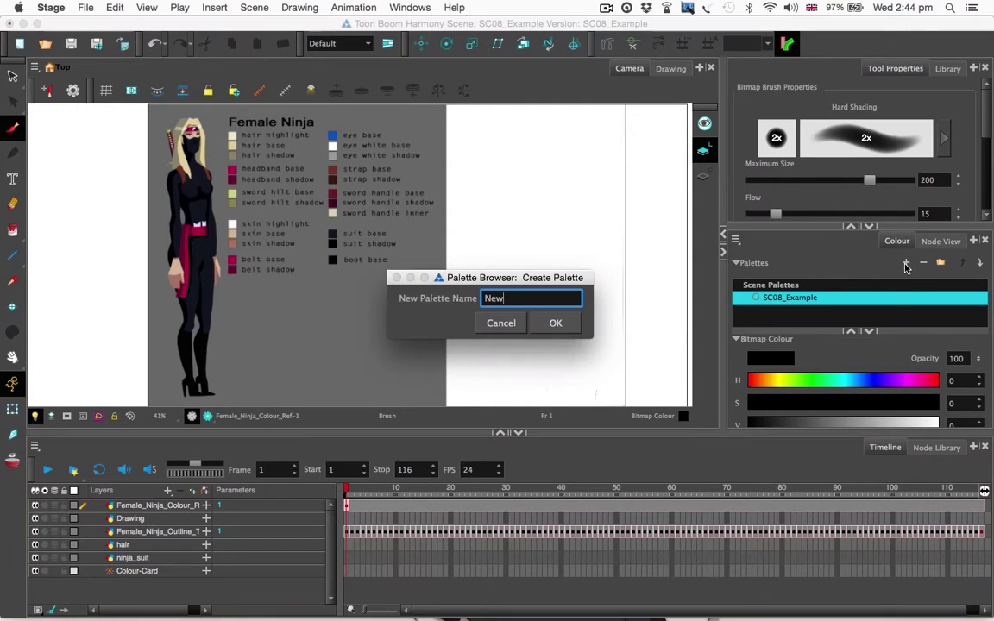
left_click(519, 322)
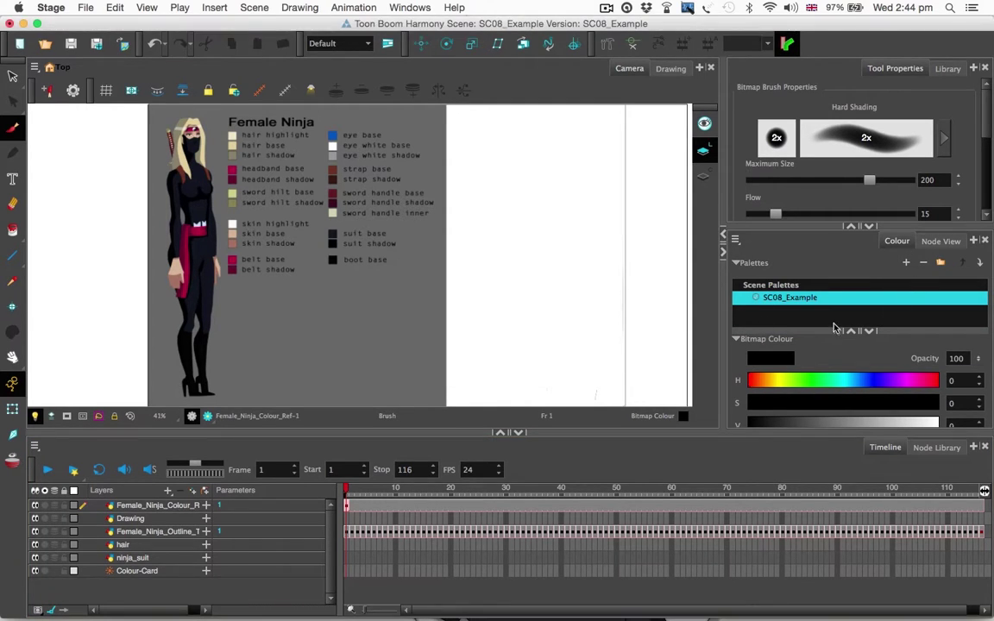
mouse_move(888, 331)
left_mouse_down()
mouse_move(898, 288)
mouse_move(898, 330)
left_mouse_up()
left_click(737, 262)
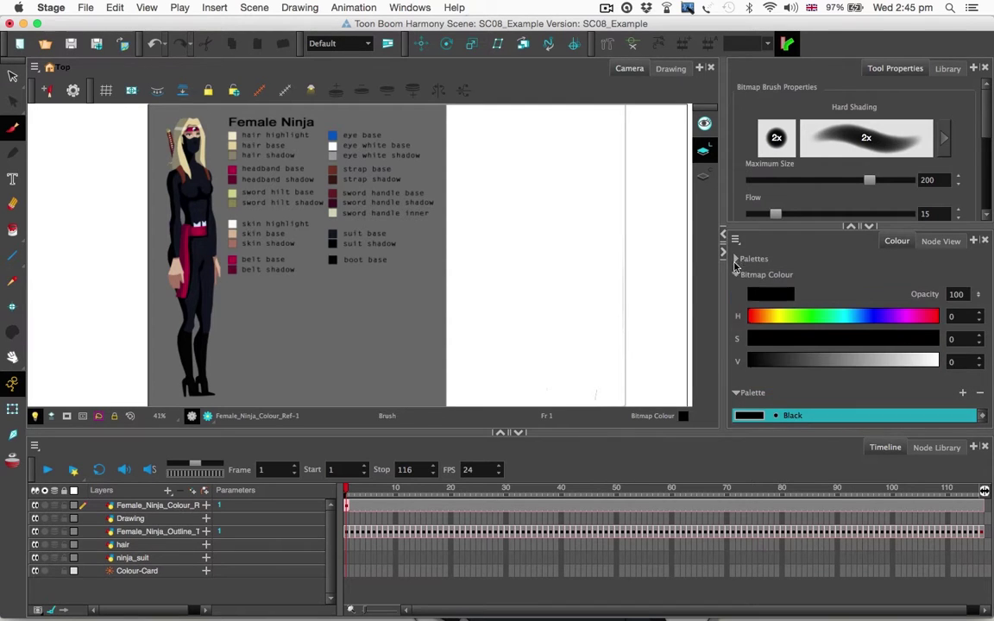
Collapse the Bitmap Colour and Palettes sections, leaving the Palette swatch list expanded.
left_click(749, 393)
left_click(748, 393)
left_click(738, 274)
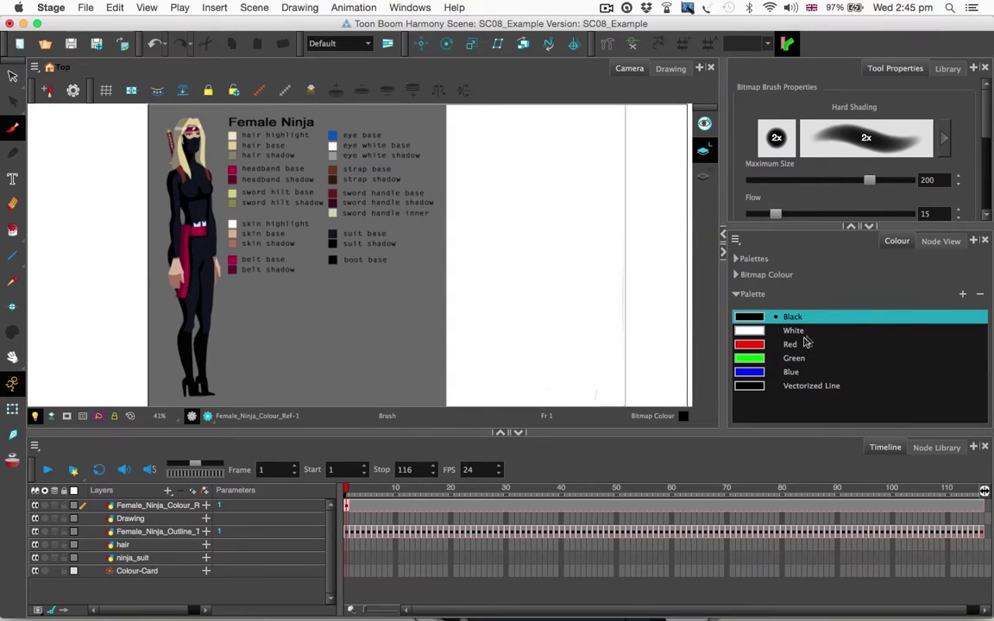
left_click(736, 260)
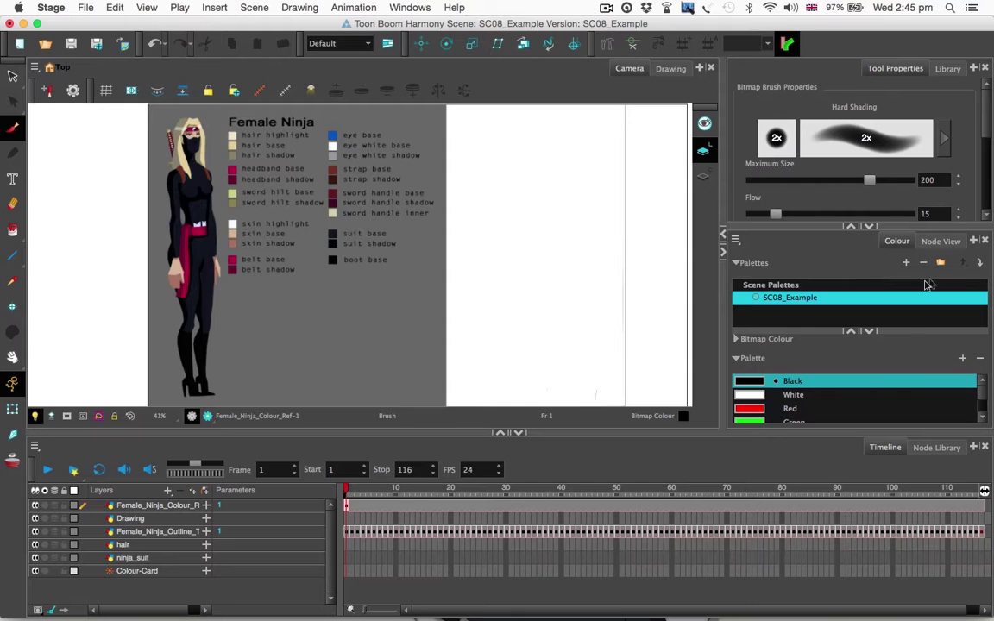
left_click(736, 264)
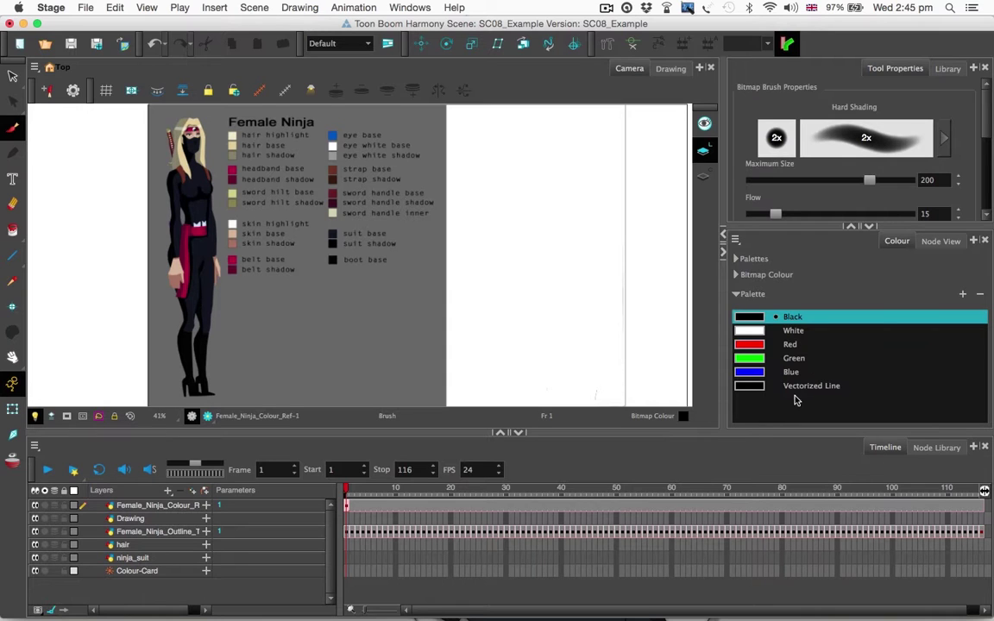
left_click(798, 398)
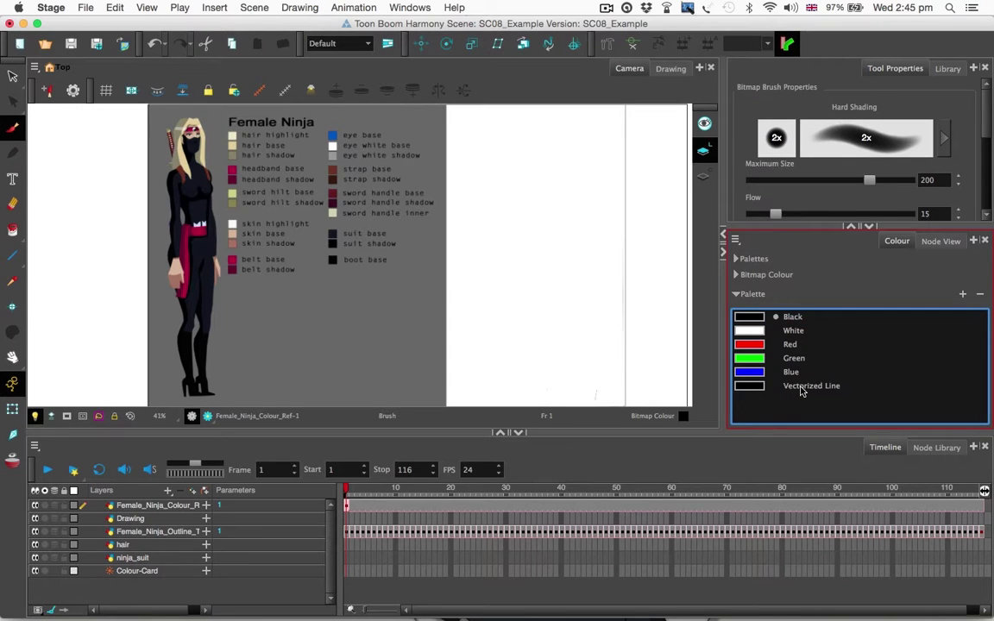
left_click(802, 387)
left_click(795, 317, "shift")
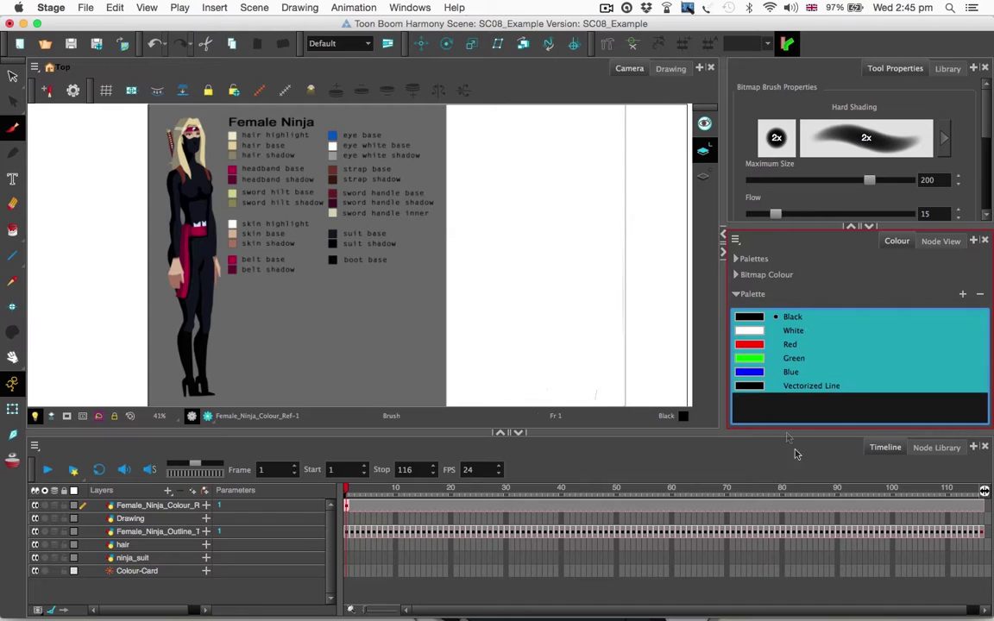
left_click(798, 423)
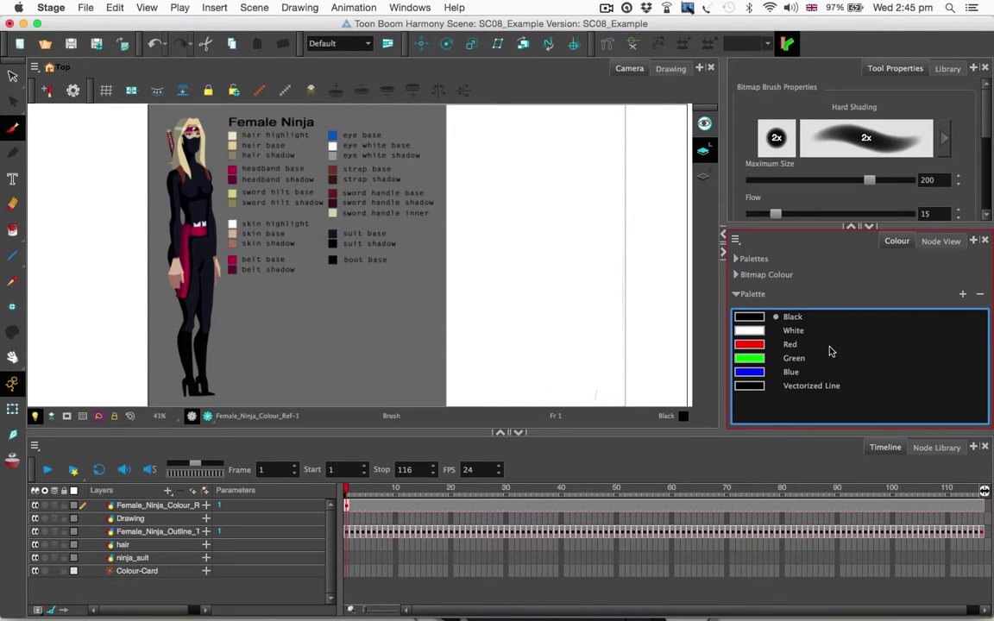
Delete the Red, Green, Blue and Vectorized Line swatches from the palette, even though drawings use them.
left_click(800, 330)
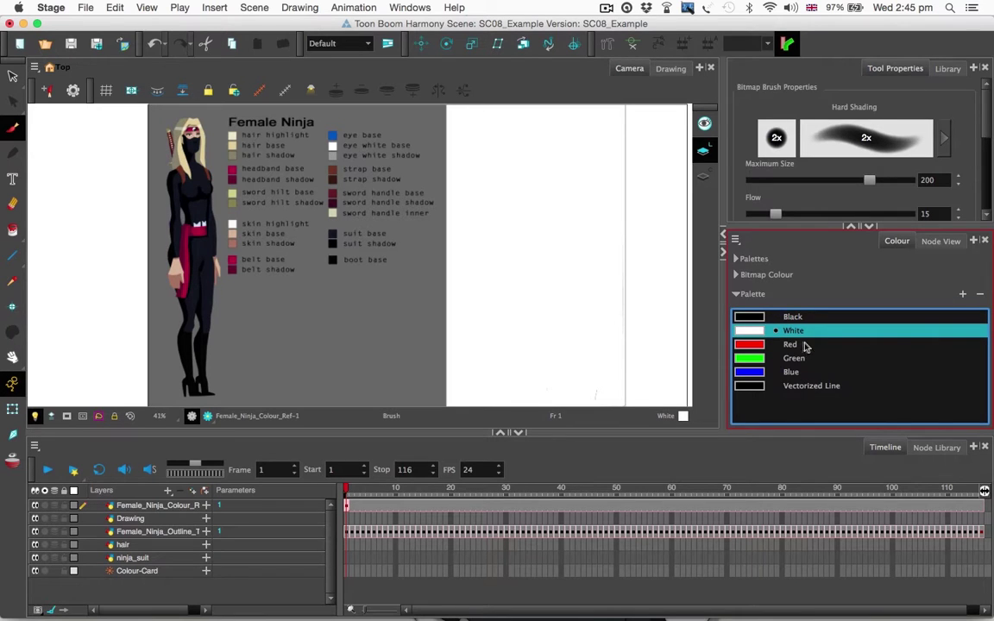
left_click(804, 344)
left_click(808, 386, "shift")
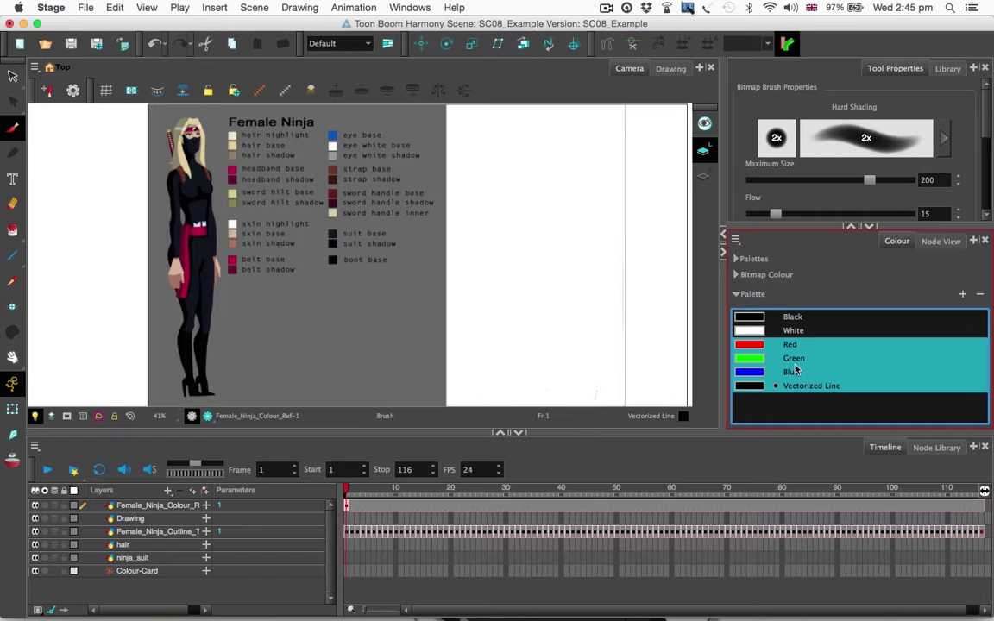
left_click(801, 345)
left_click(809, 402)
left_click(829, 390)
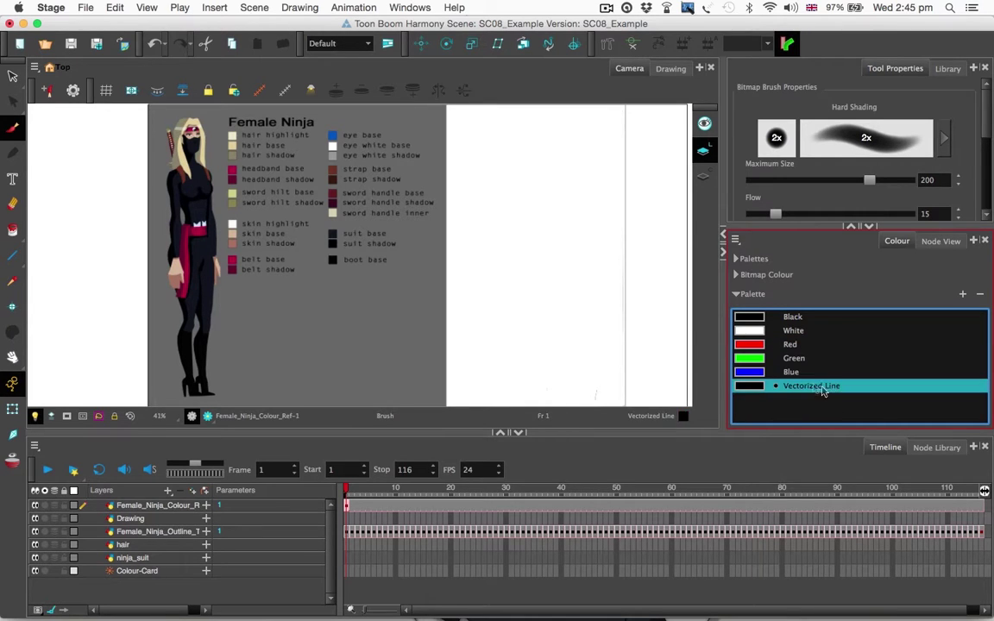
left_click(803, 346, "shift")
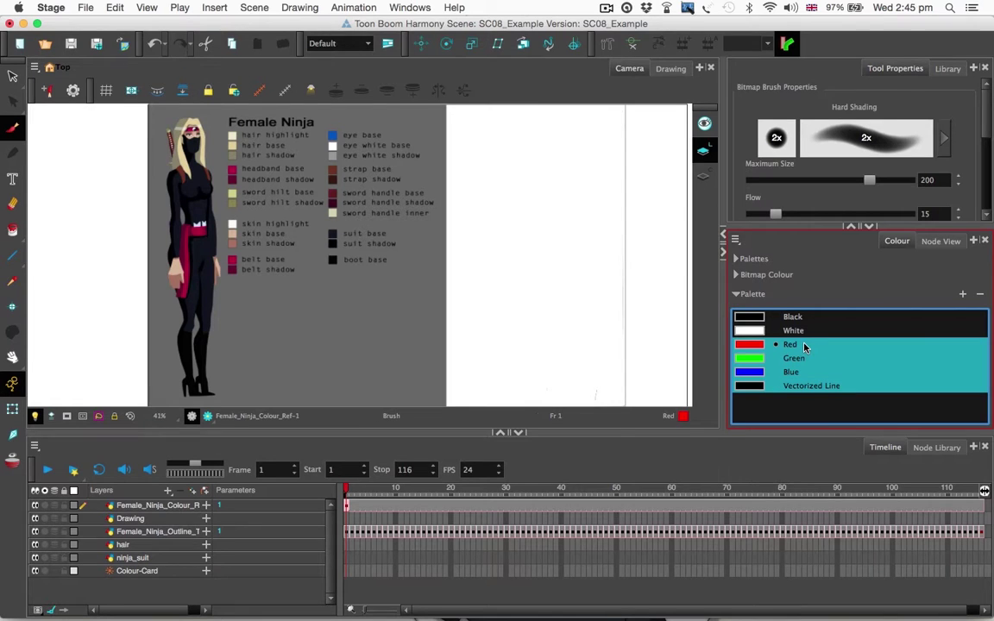
right_click(803, 346)
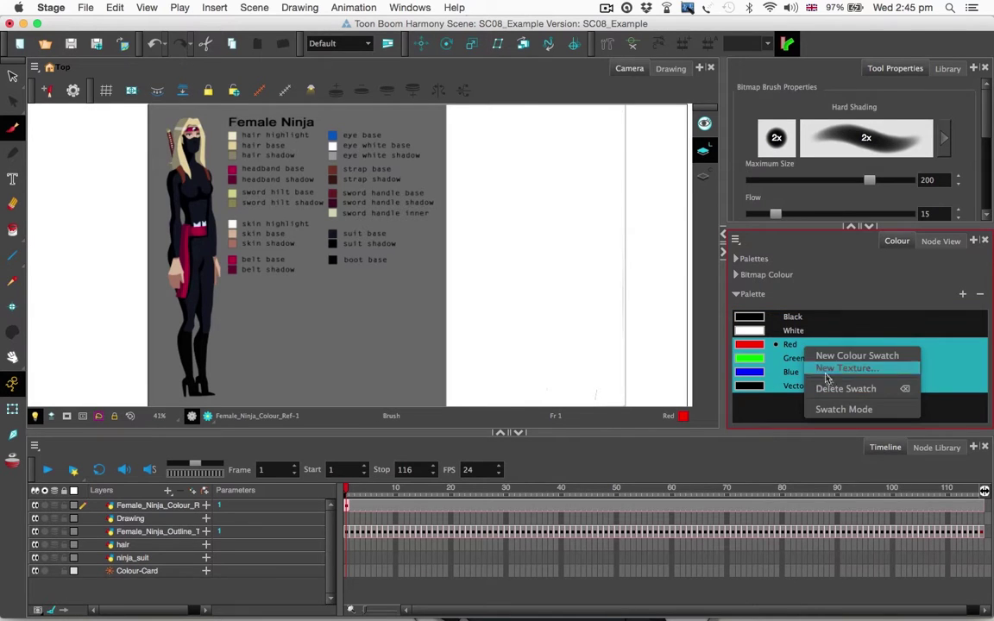
left_click(793, 353)
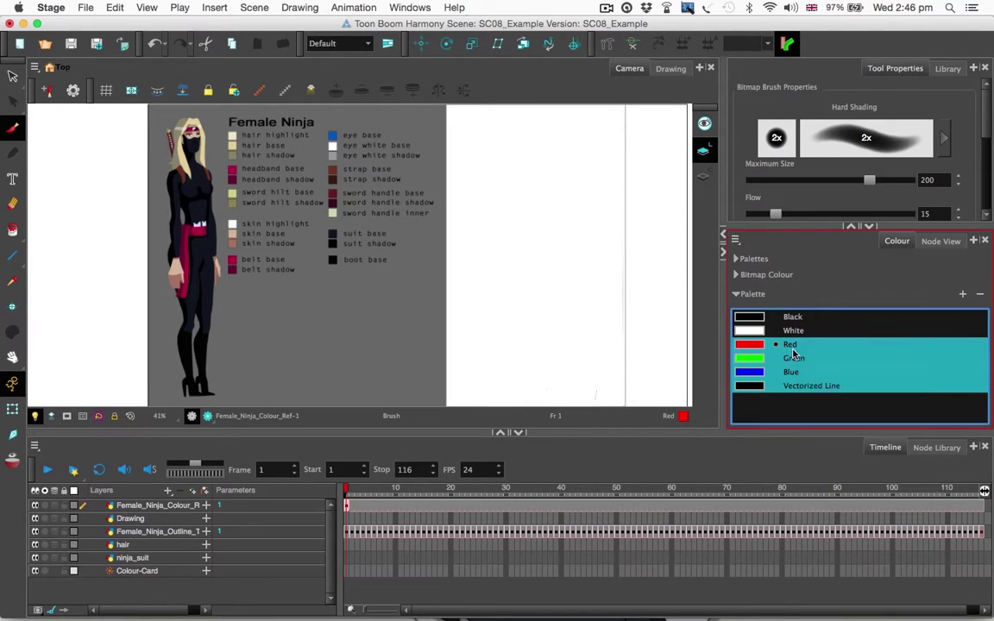
right_click(792, 348)
left_click(833, 390)
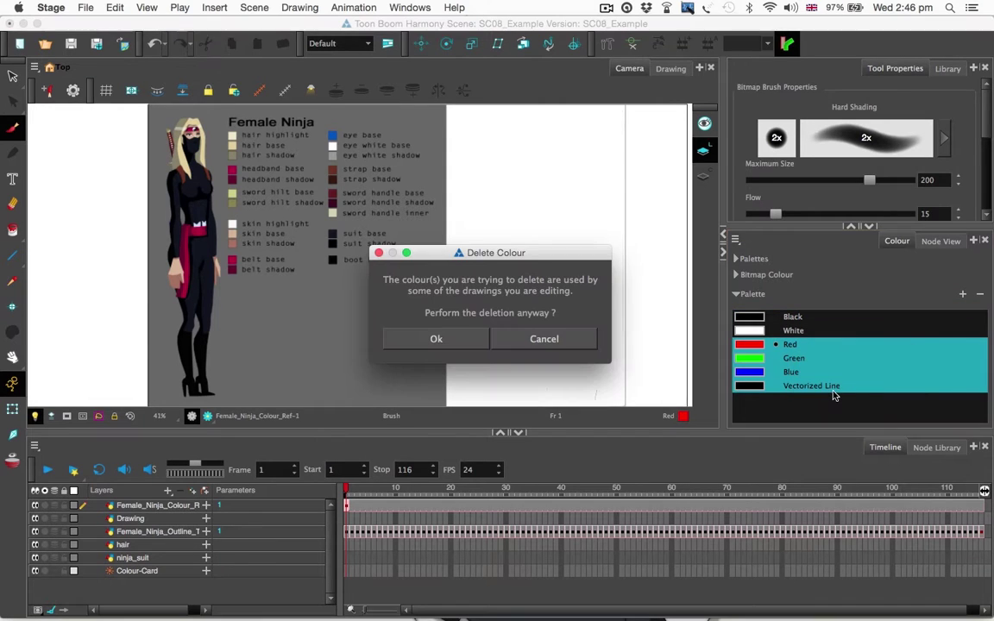
left_click(436, 338)
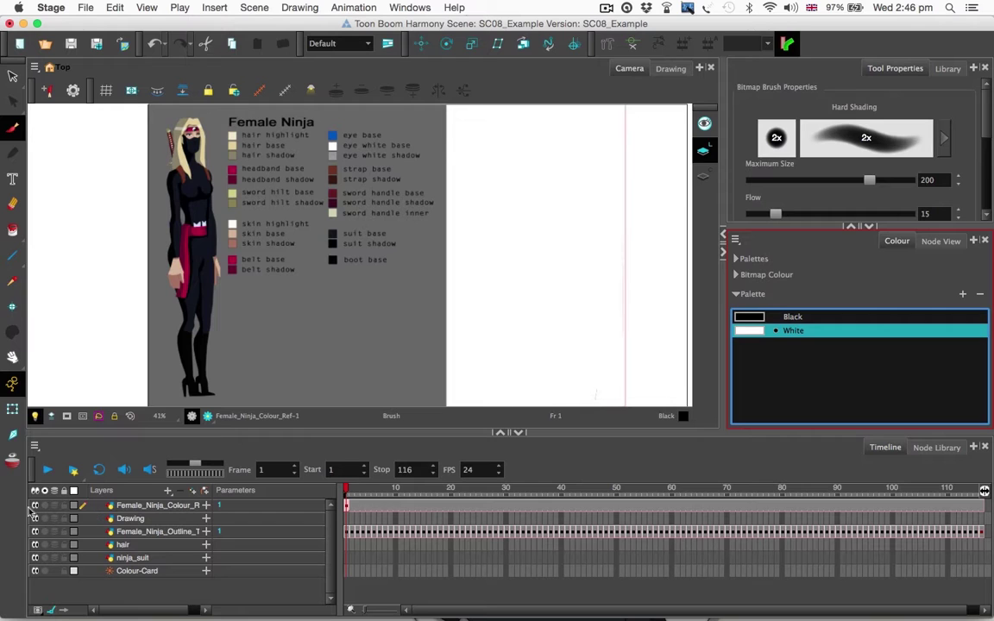
Toggle the Female_Ninja_Colour_Ref layer off and on to inspect the outline drawing beneath it.
left_click(34, 509)
left_click(35, 509)
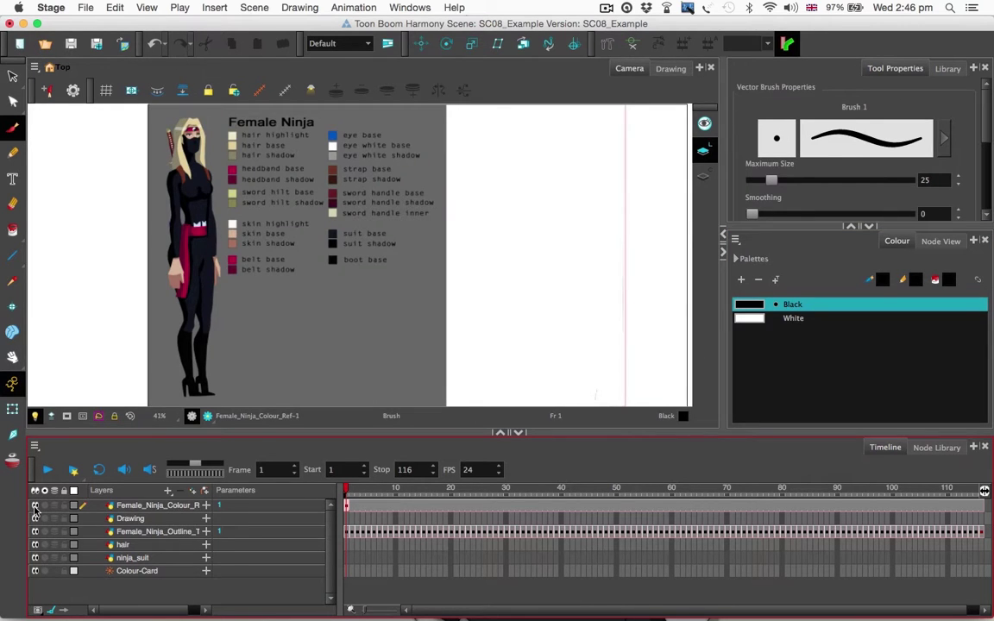
left_click(34, 509)
left_click(35, 508)
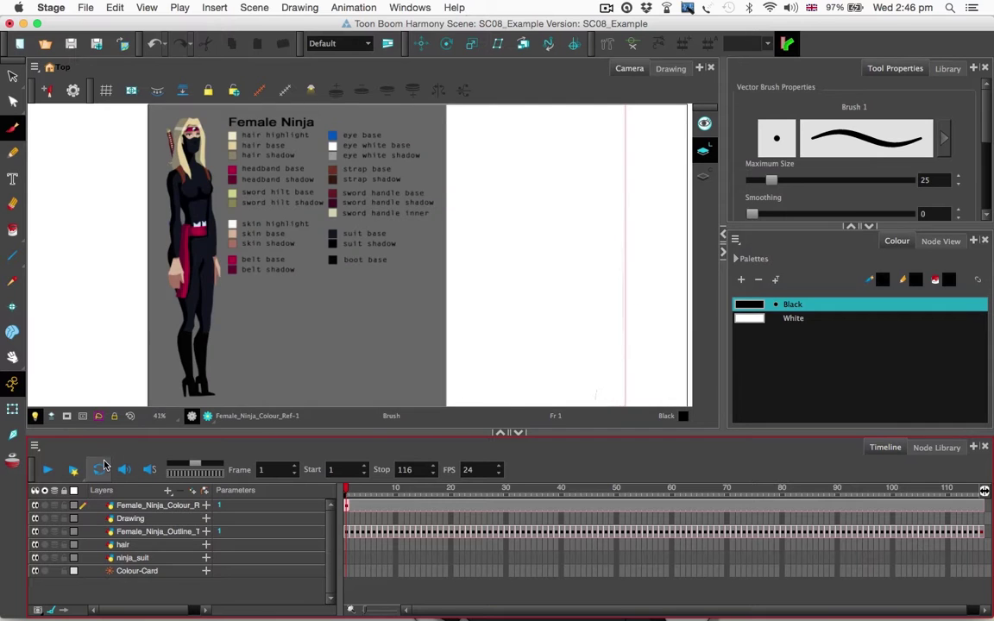
Undo the deletion of the Red, Green, Blue and Vectorized Line swatches.
key("super+z")
key("super+shift+z")
key("super+z")
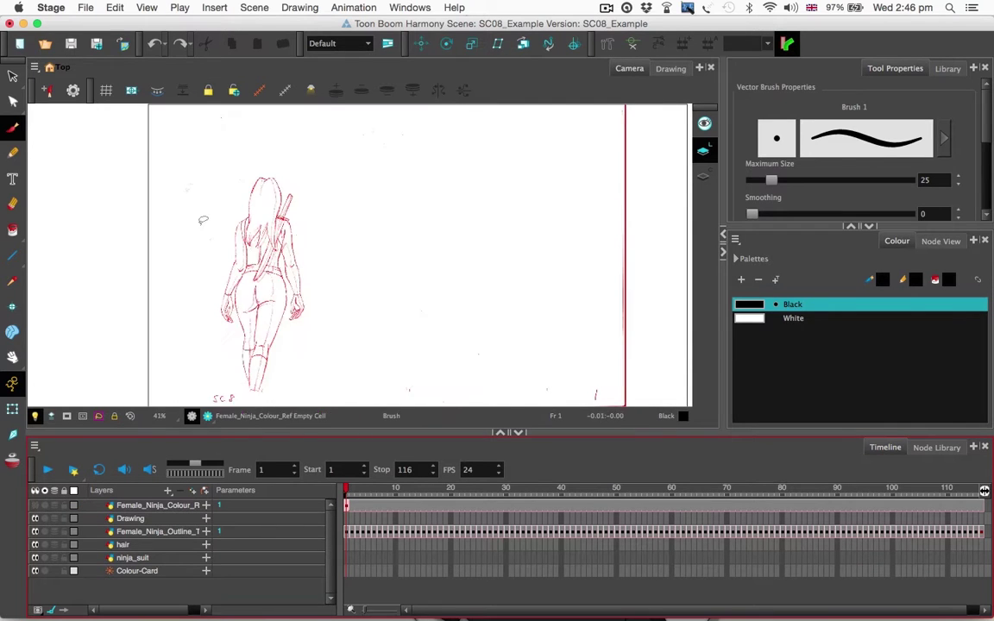
key("super+shift+z")
left_click(114, 7)
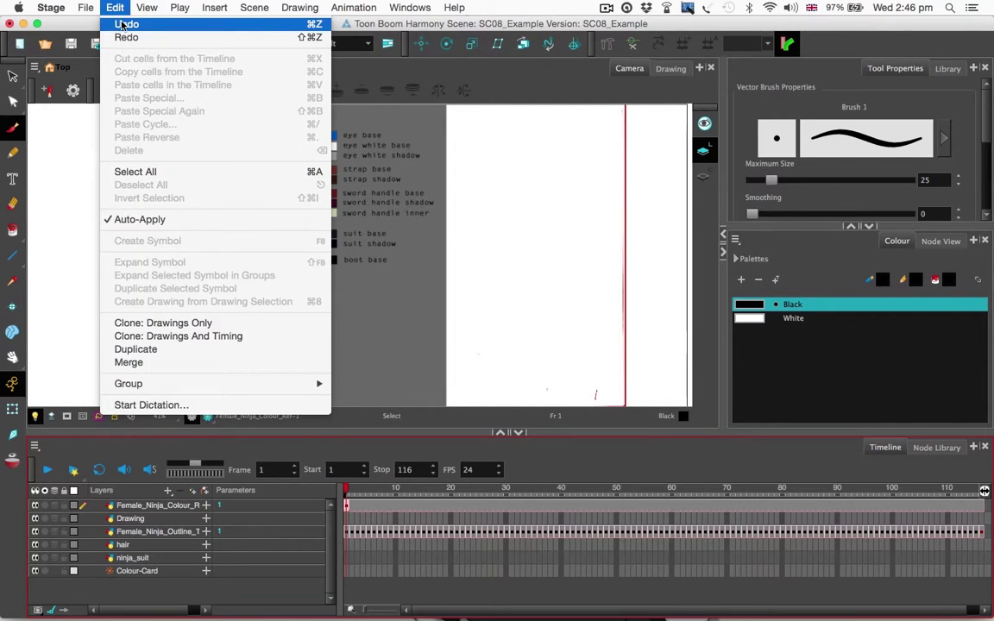
left_click(121, 24)
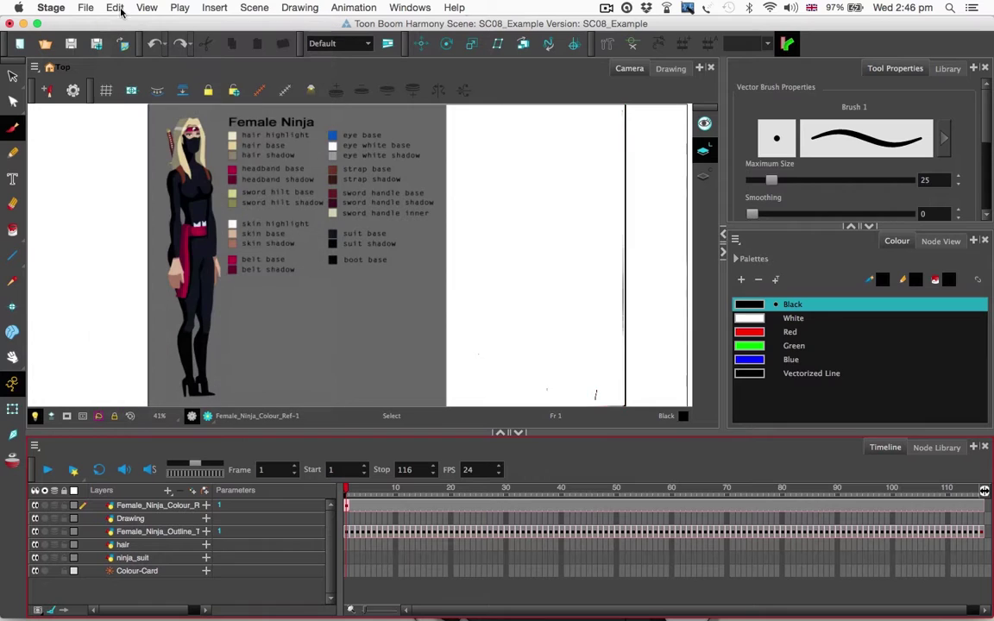
Select the Vectorized Line swatch and toggle the colour reference layer's visibility to check the outline's colour.
left_click(816, 375)
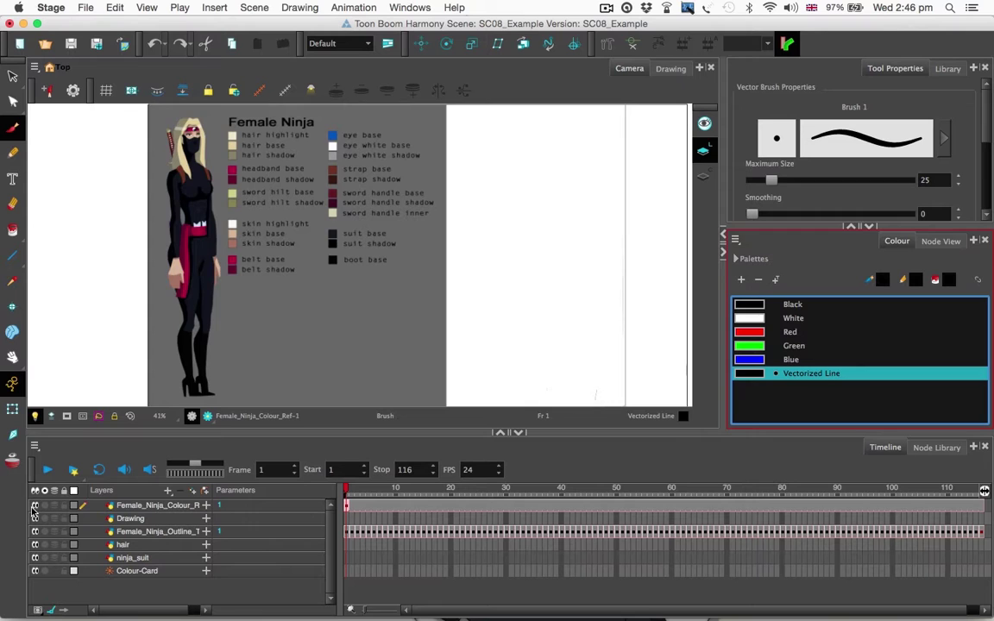
left_click(34, 507)
left_click(35, 507)
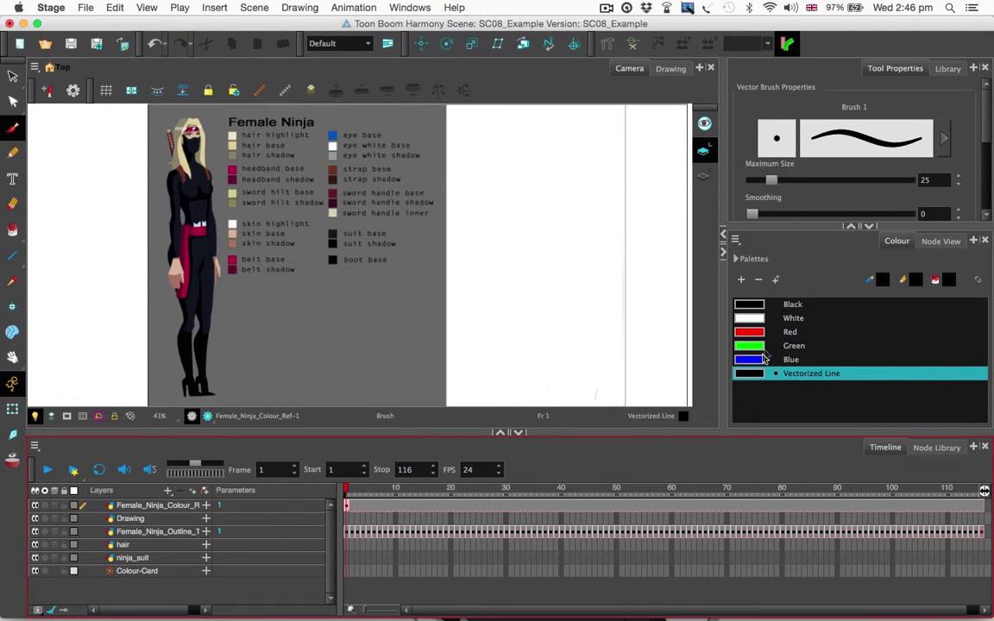
Delete only the Red, Green and Blue swatches from the palette and clear the swatch selection.
left_click(800, 358)
left_click(789, 332, "shift")
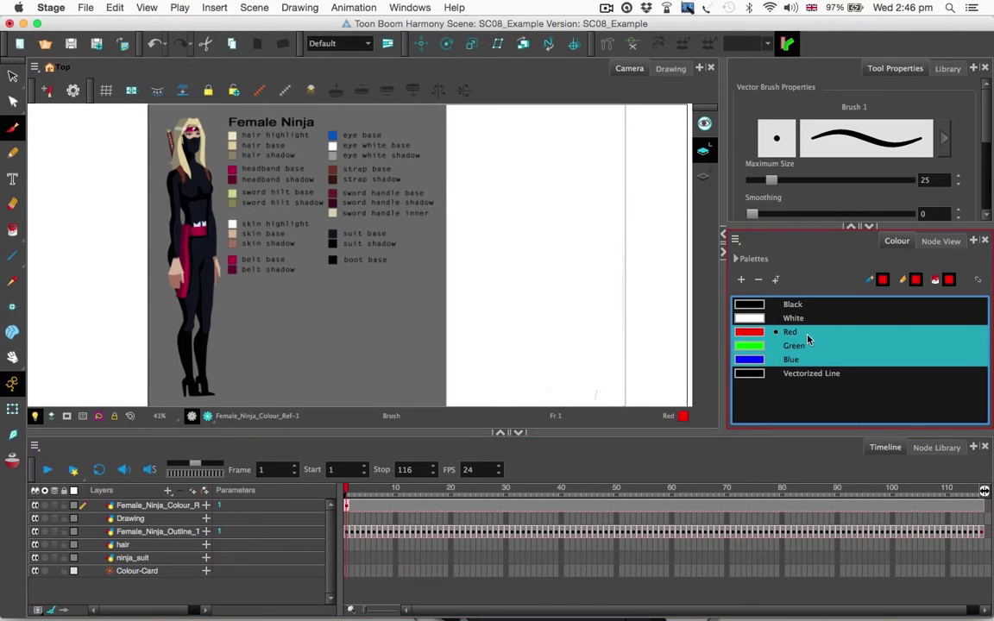
right_click(806, 337)
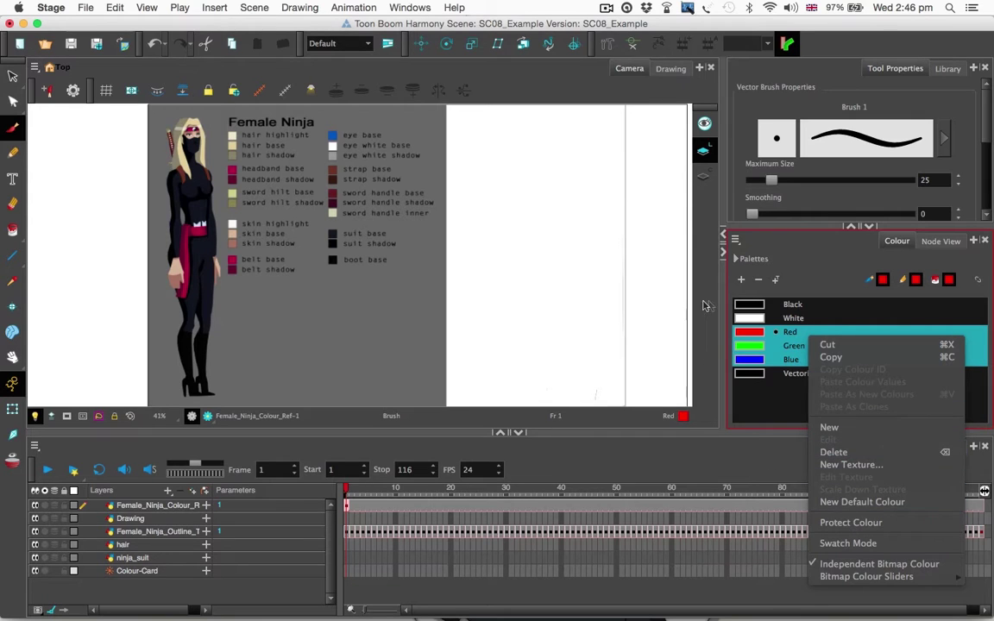
left_click(709, 312)
right_click(798, 346)
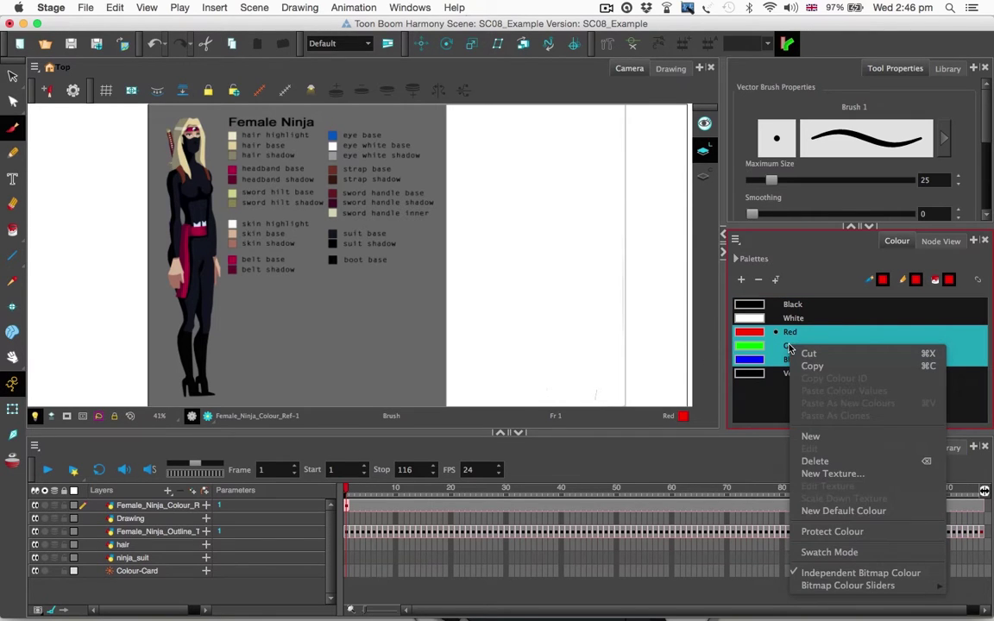
left_click(815, 460)
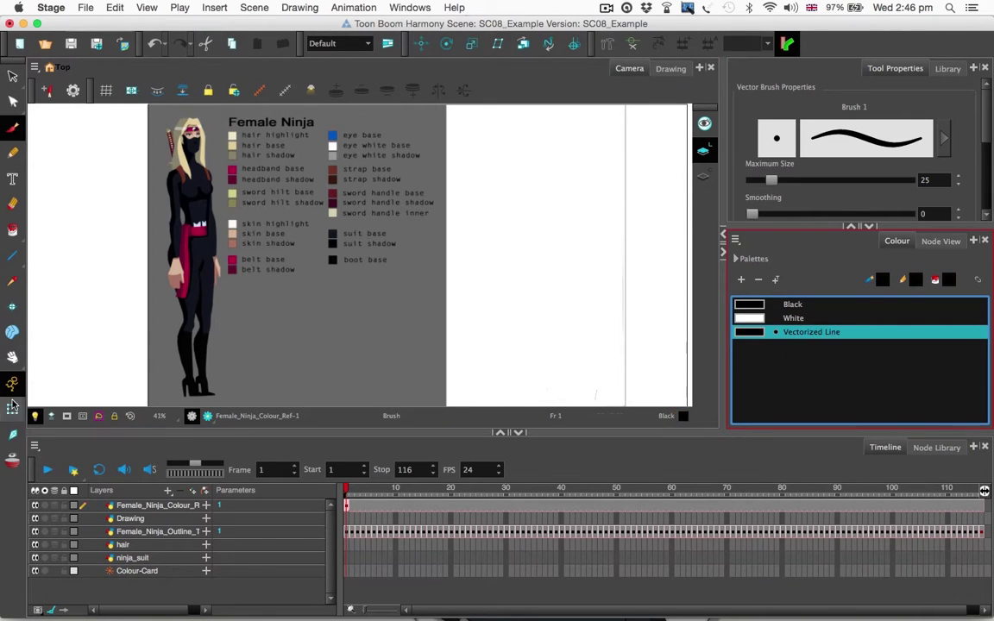
left_click(35, 470)
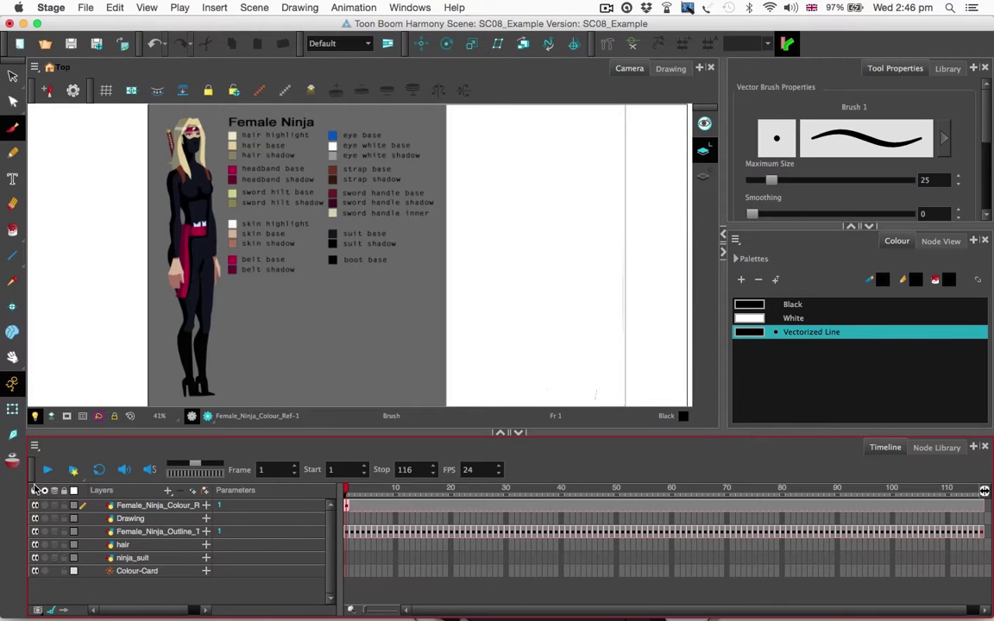
left_click(781, 371)
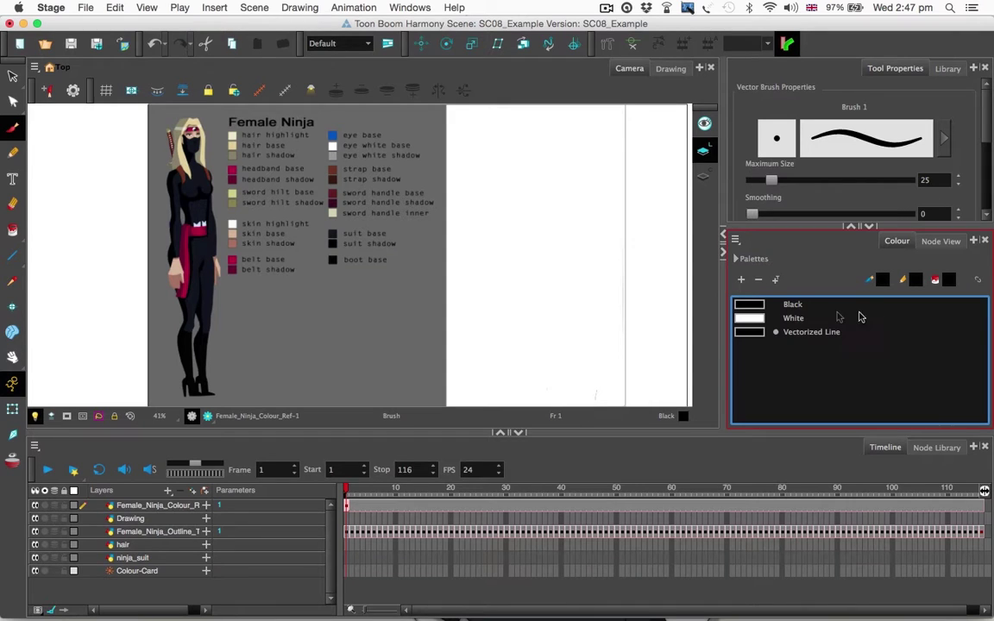
Add a new colour swatch to the palette and name it female ninja hair.
left_click(741, 280)
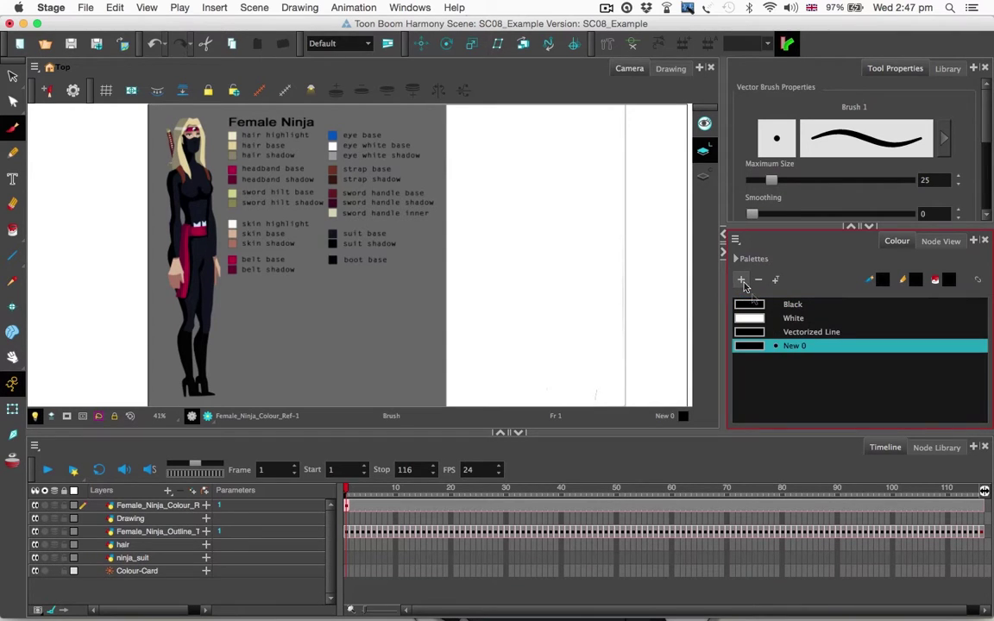
double_click(748, 345)
left_click_drag(478, 175, 459, 156)
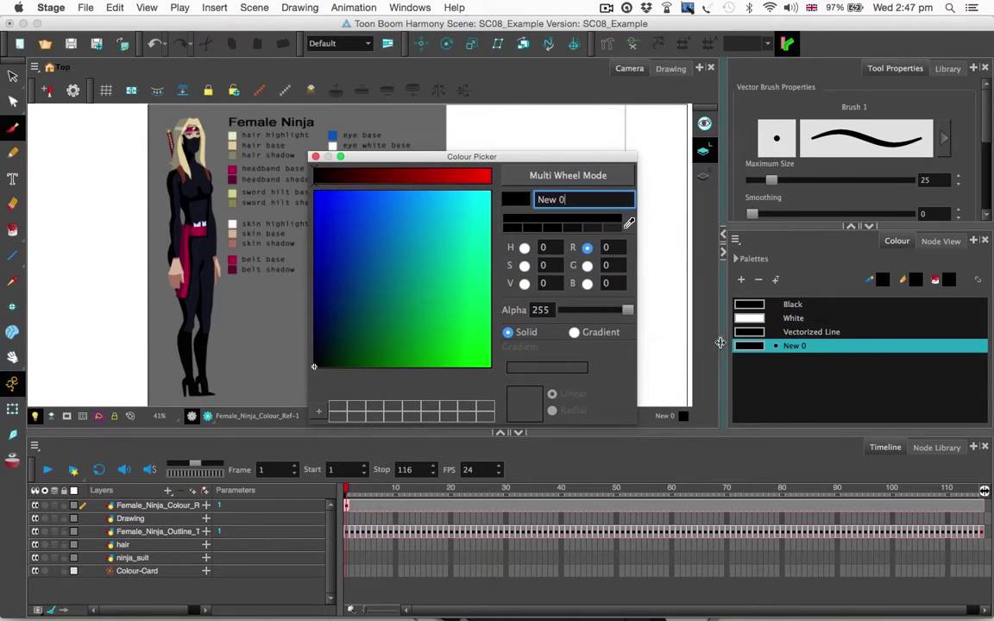
left_click(316, 156)
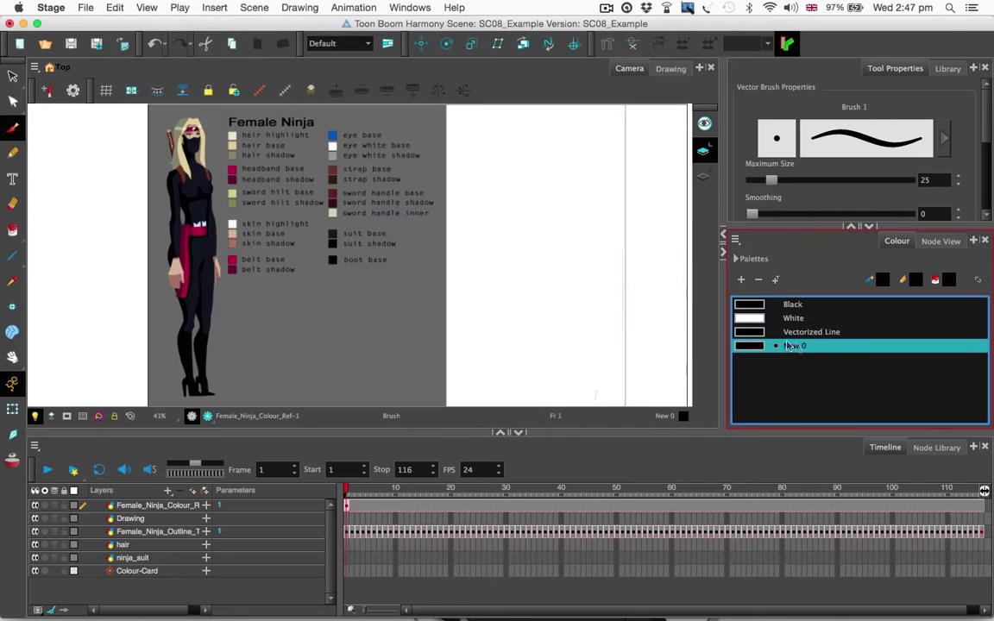
double_click(800, 346)
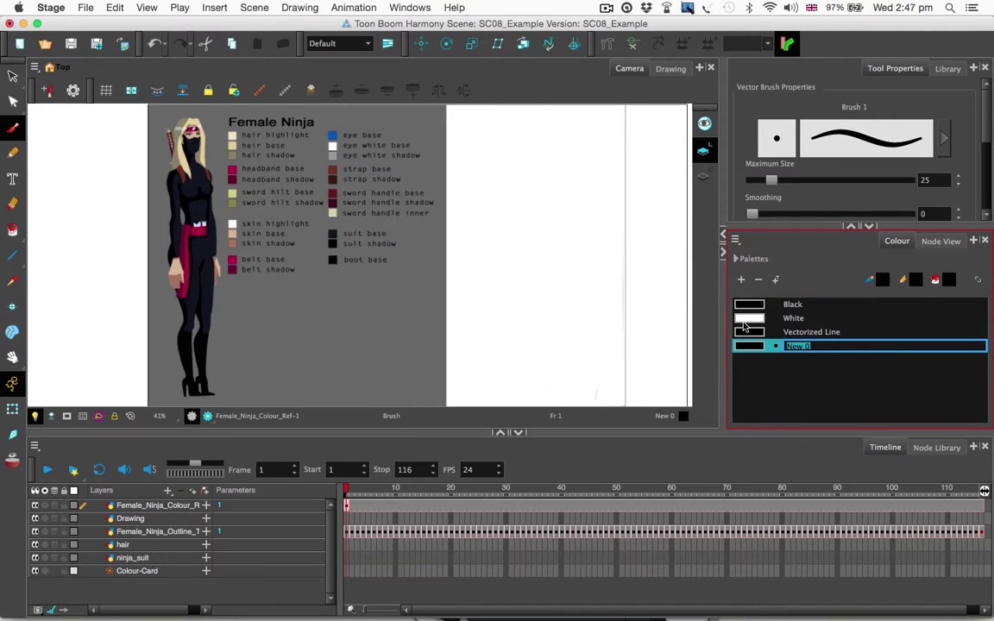
type("ha")
key("BackSpace")
key("Tab")
left_click(748, 346)
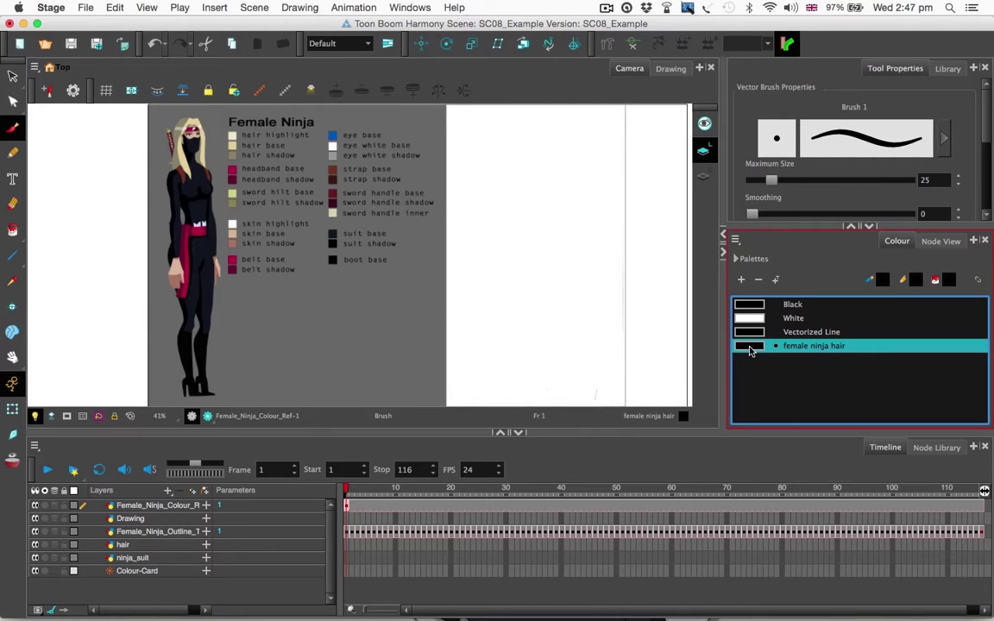
Set the female ninja hair swatch to the hair base colour sampled from the reference, RGB 226, 206, 155, and reactivate the Brush tool.
double_click(749, 349)
left_click_drag(581, 158, 797, 128)
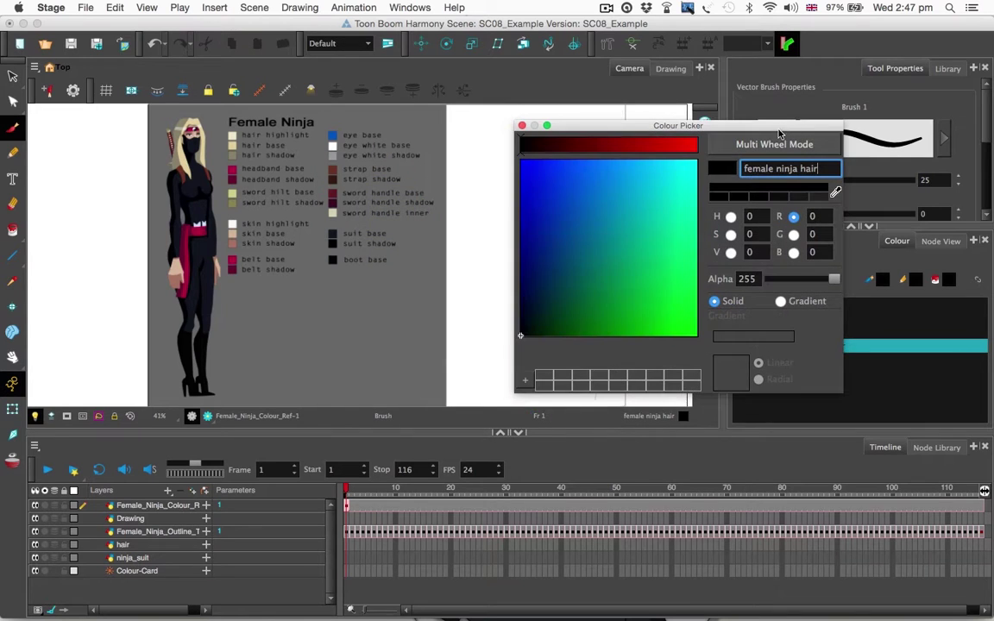
left_click(835, 189)
left_click(500, 338)
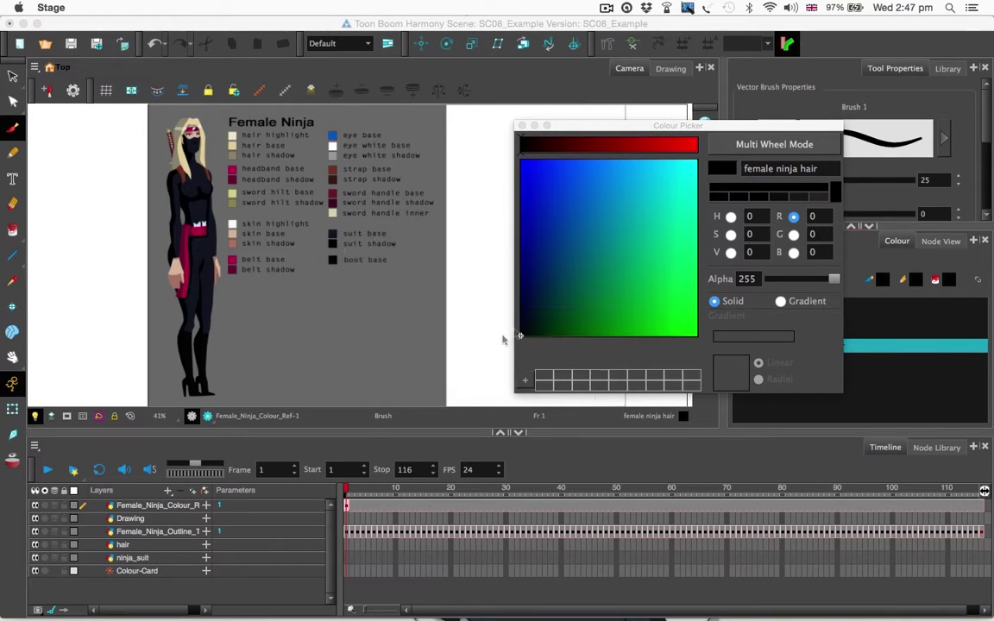
left_click(835, 189)
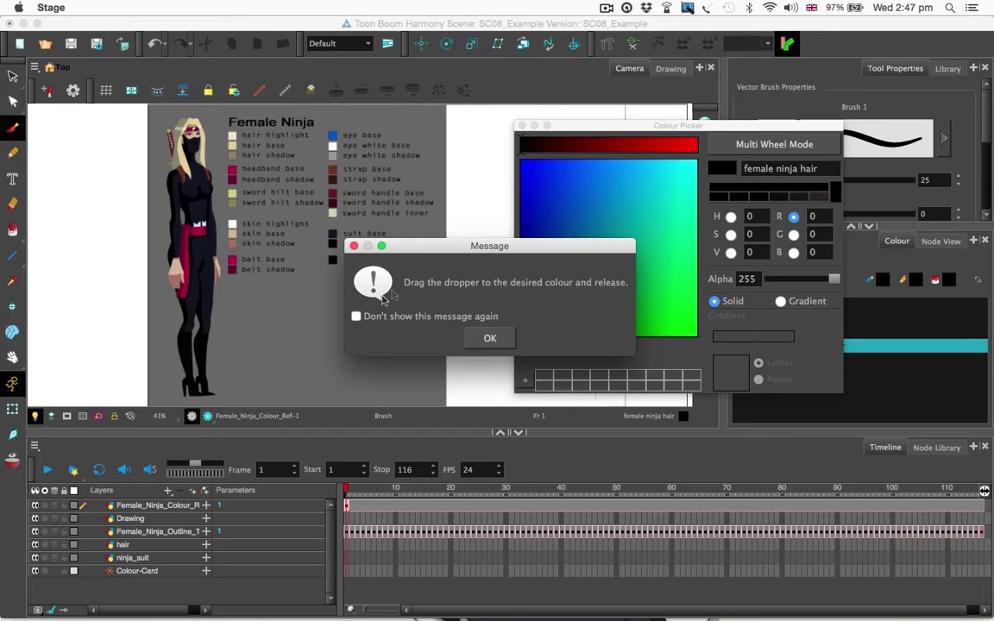
left_click(490, 338)
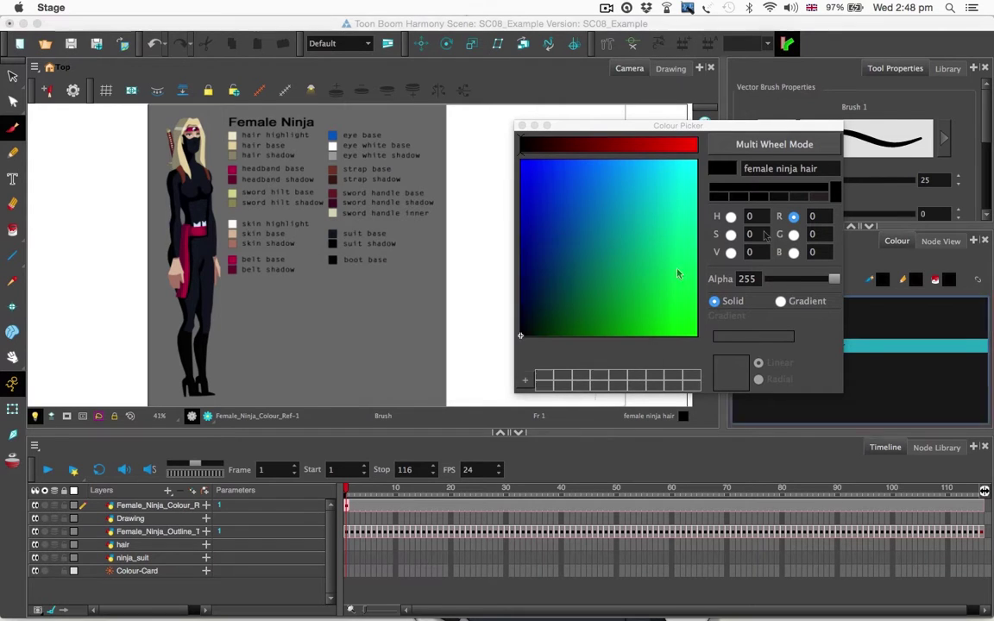
left_click_drag(835, 192, 234, 145)
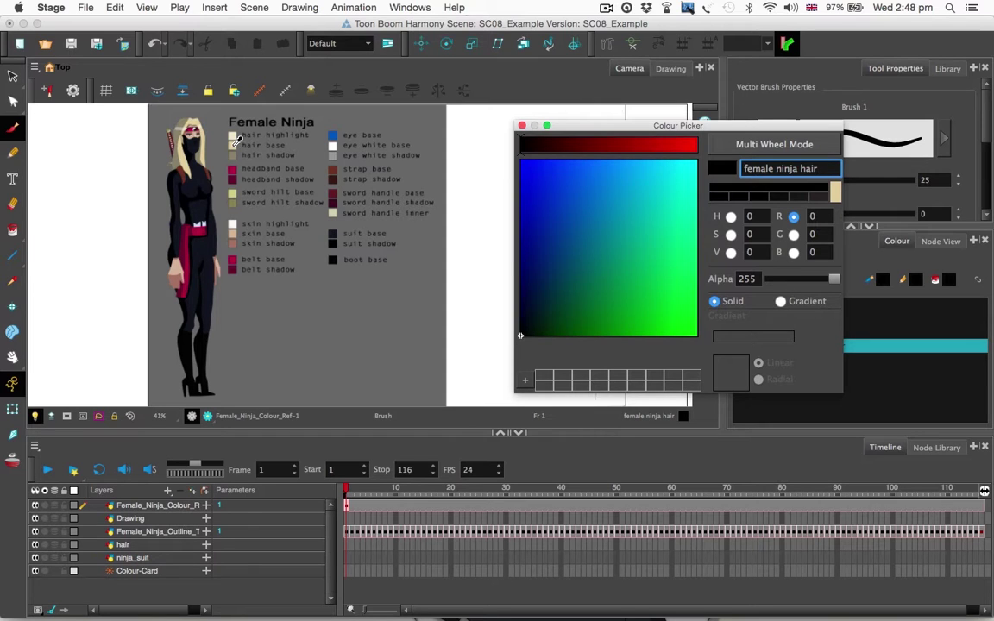
left_click_drag(234, 145, 232, 145)
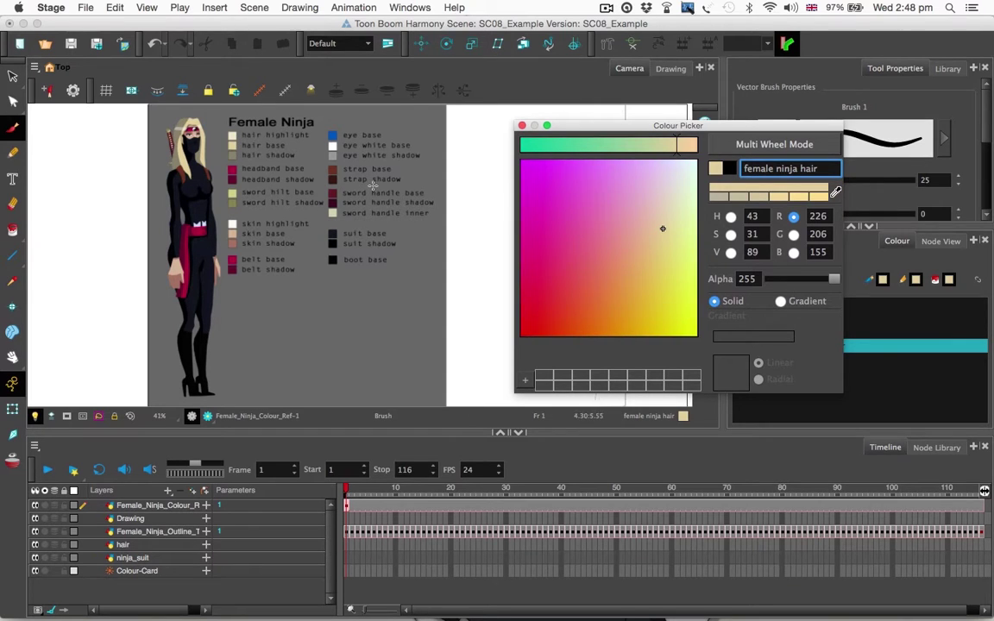
left_click(521, 125)
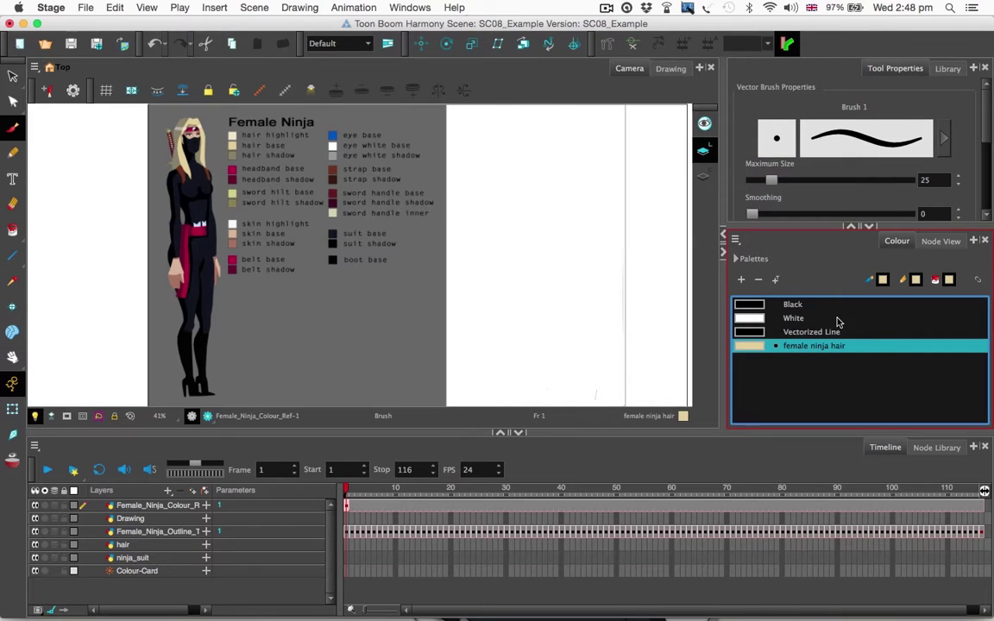
left_click(787, 374)
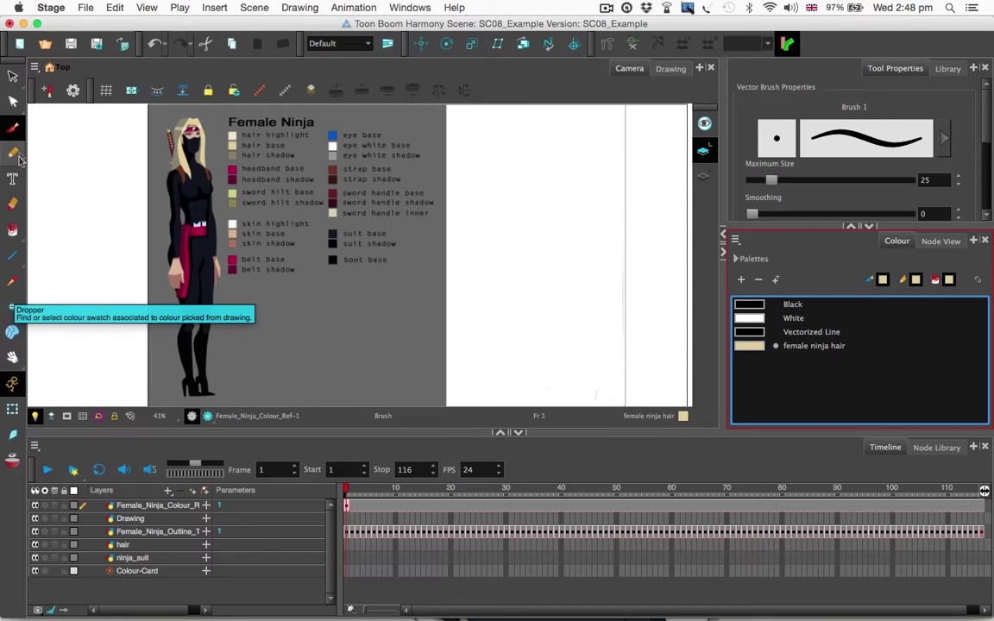
left_click(13, 128)
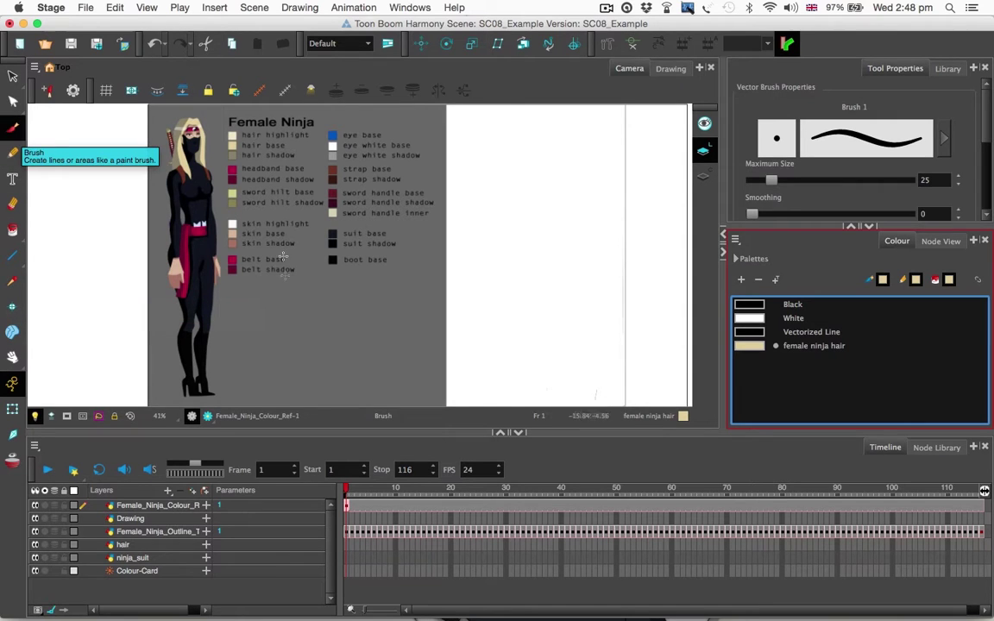
Sample the reference's suit base with the Dropper tool and add a palette swatch named female ninja suit.
left_click(13, 285)
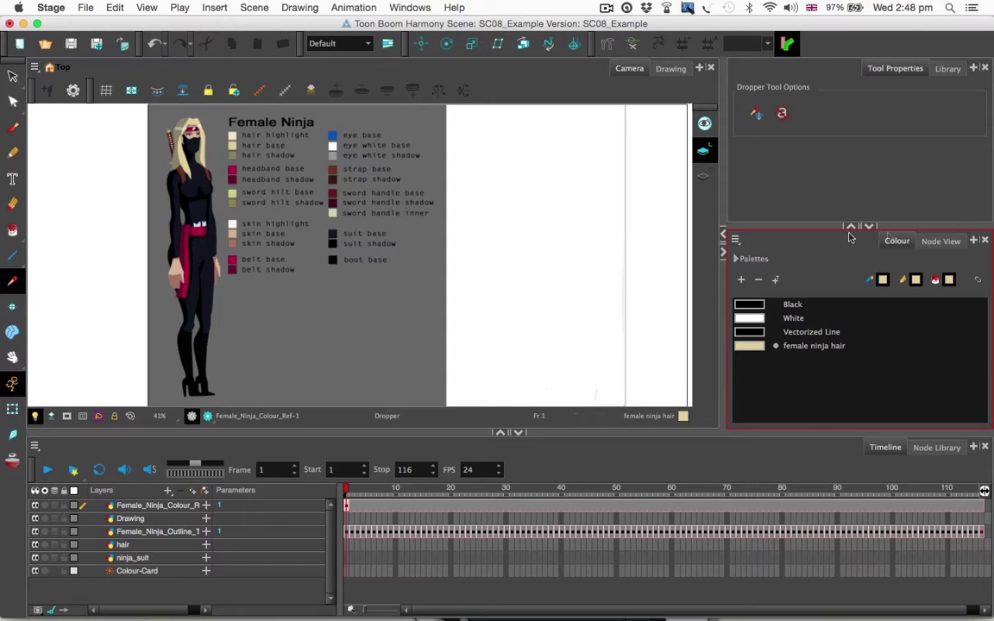
left_click(336, 233)
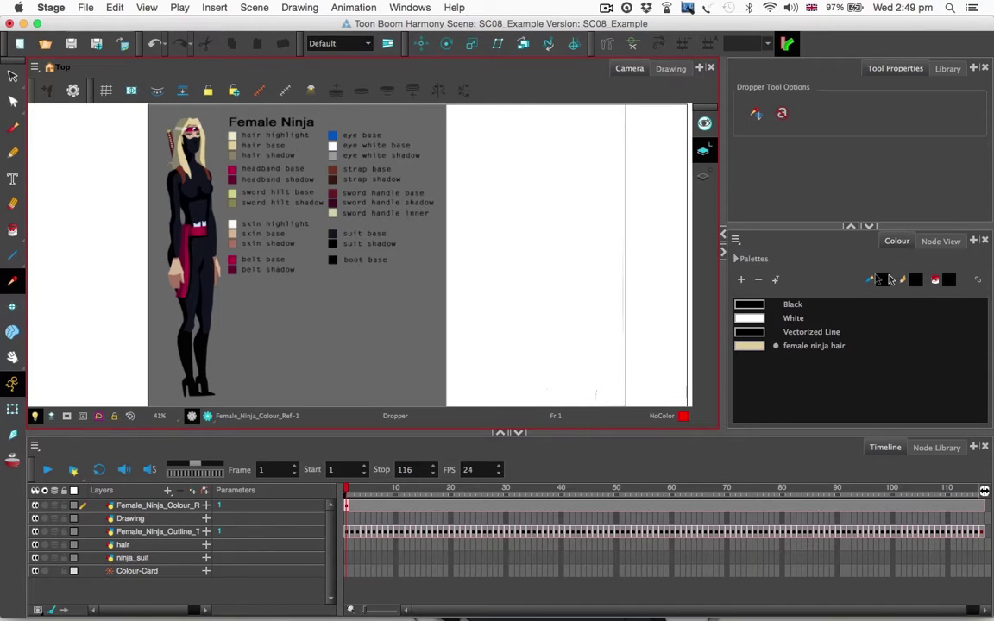
left_click(739, 280)
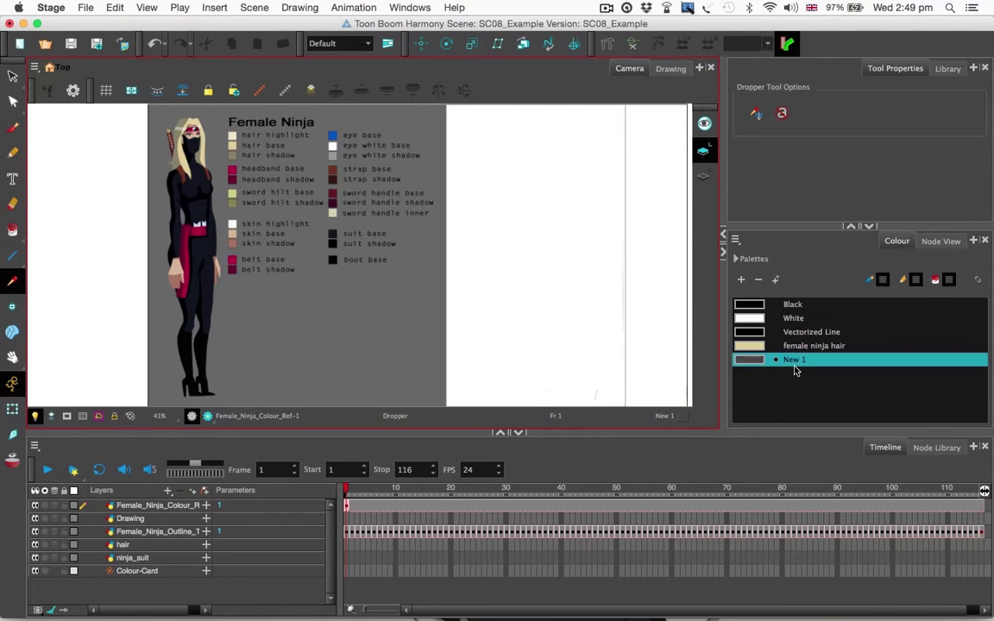
double_click(794, 360)
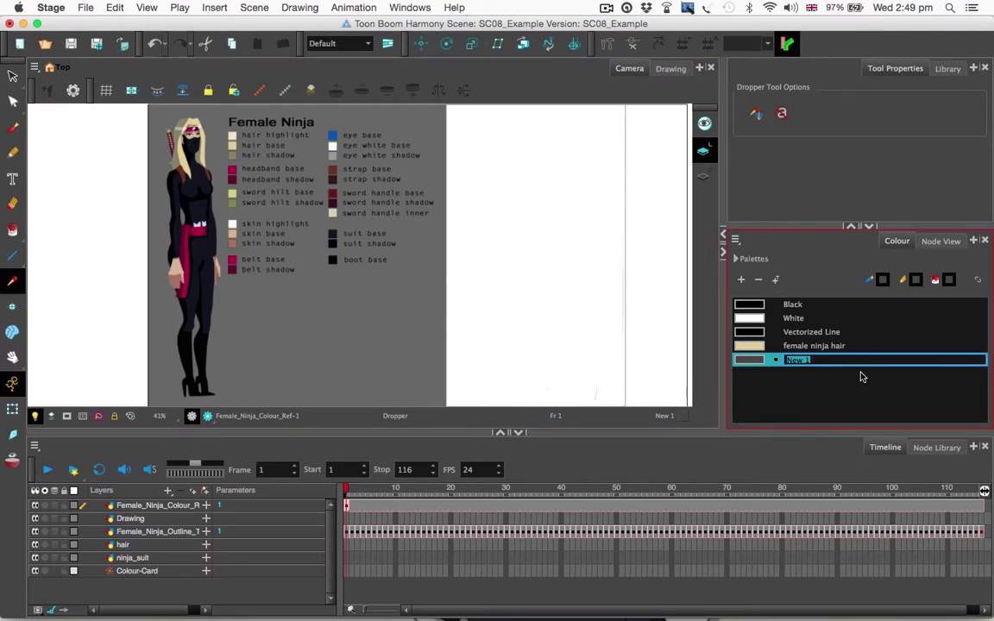
type("female ninja suit")
key("Return")
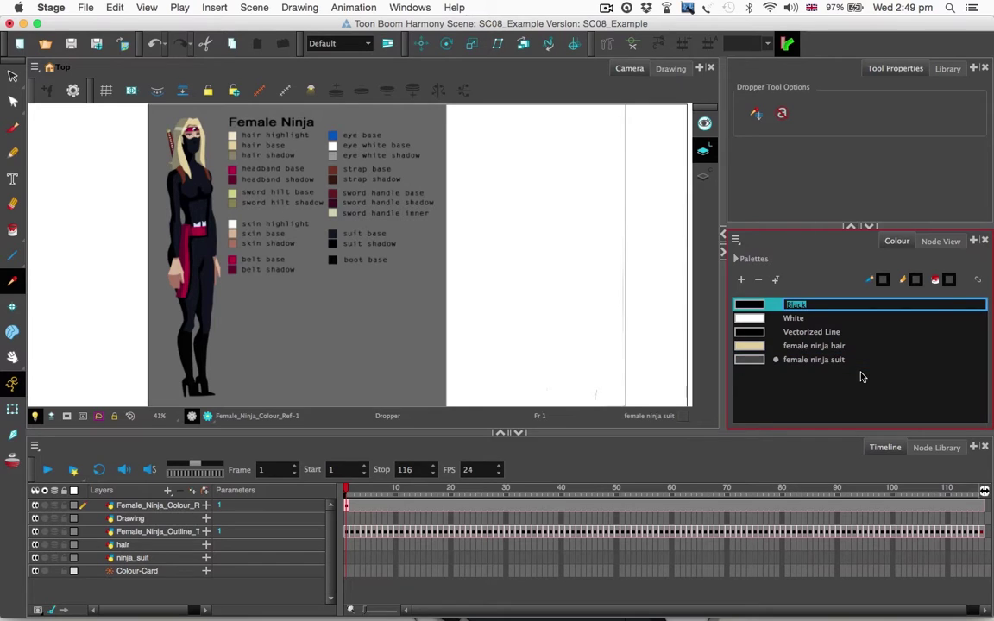
Set the female ninja suit swatch's colour to RGB 40, 40, 40.
double_click(756, 363)
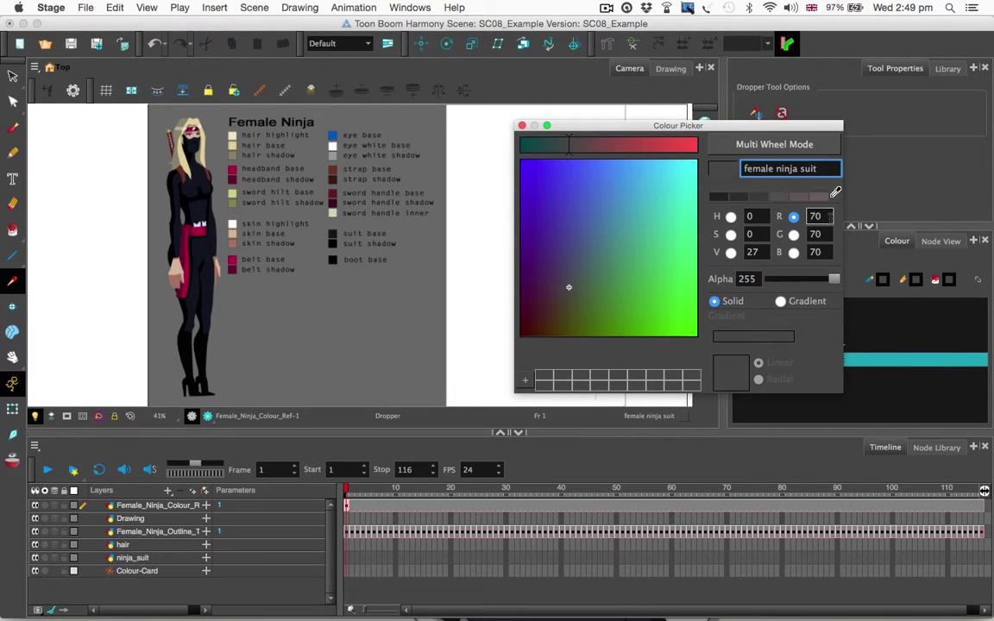
key("Tab")
type("40")
key("Tab")
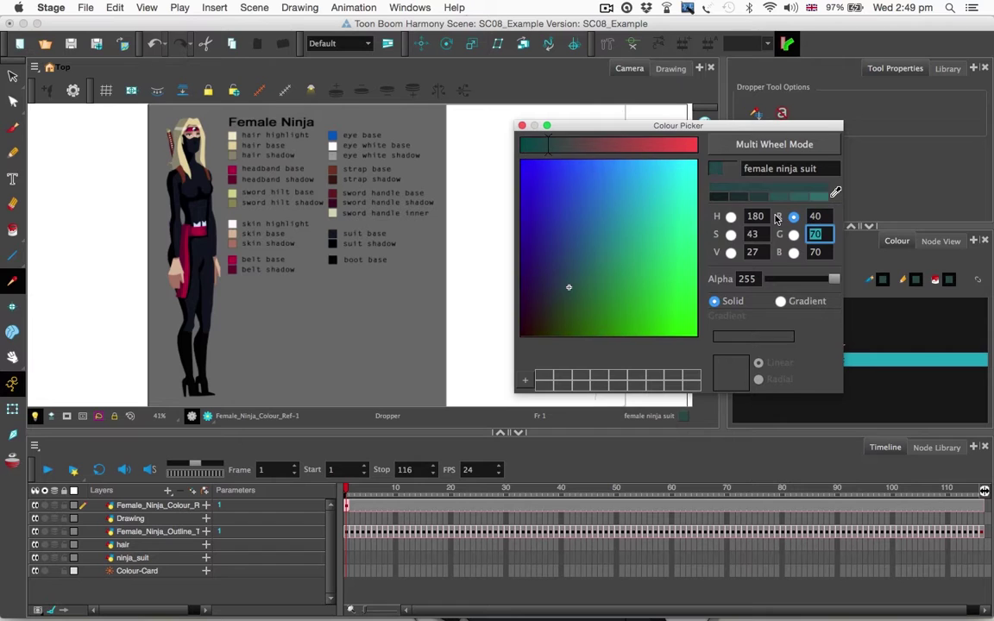
type("40")
key("Tab")
type("40")
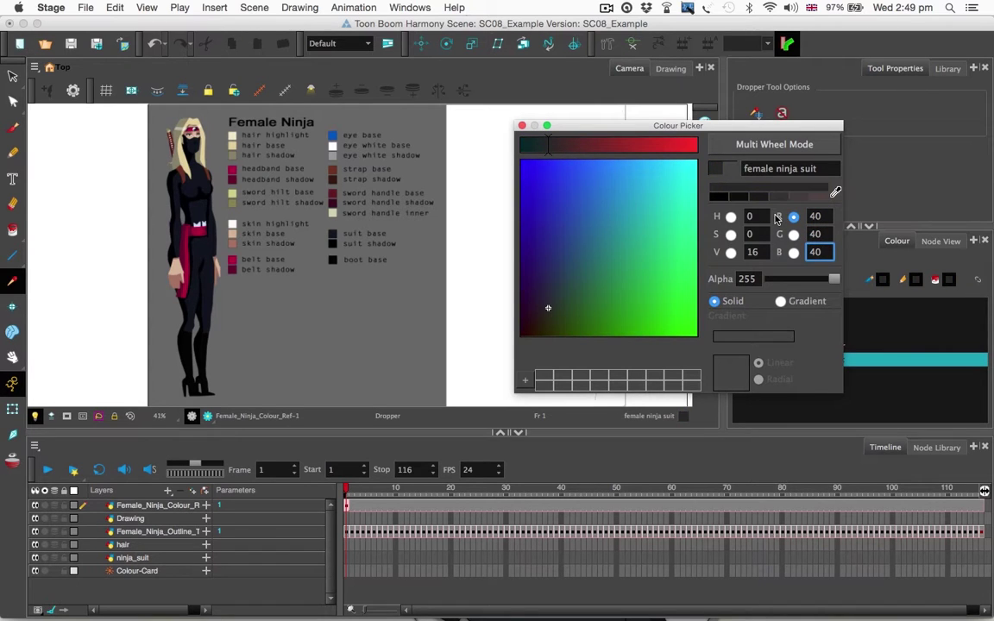
left_click(521, 126)
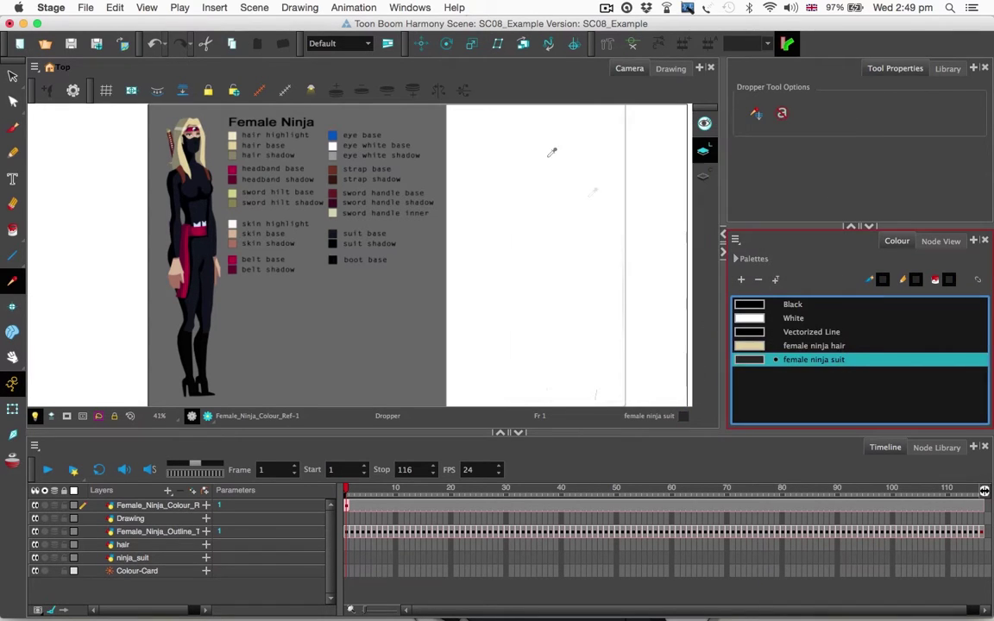
Reopen the female ninja suit swatch's colour settings to check its RGB values and sampling option.
left_click(754, 374)
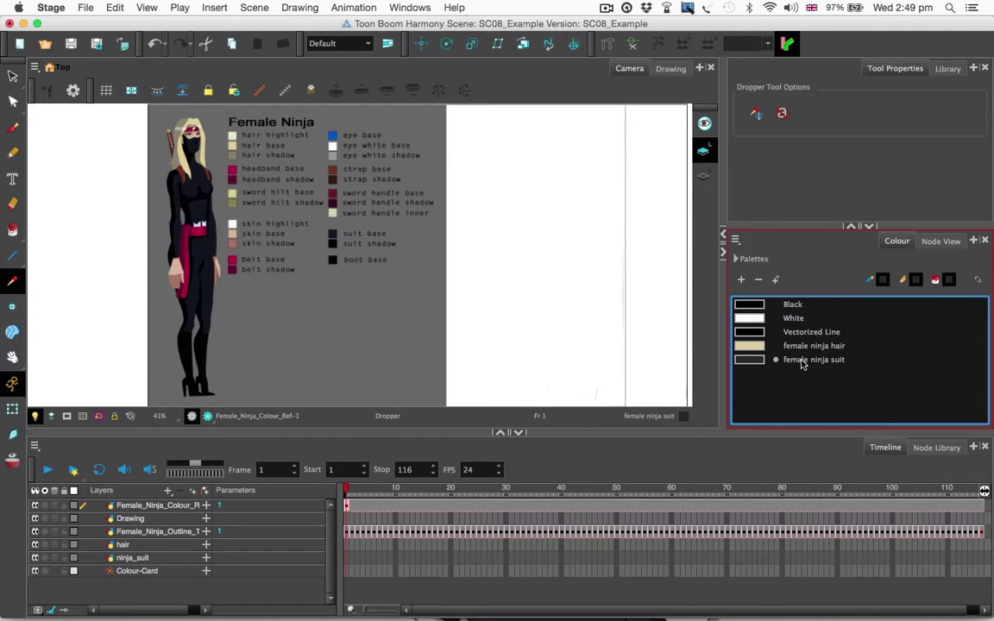
double_click(756, 357)
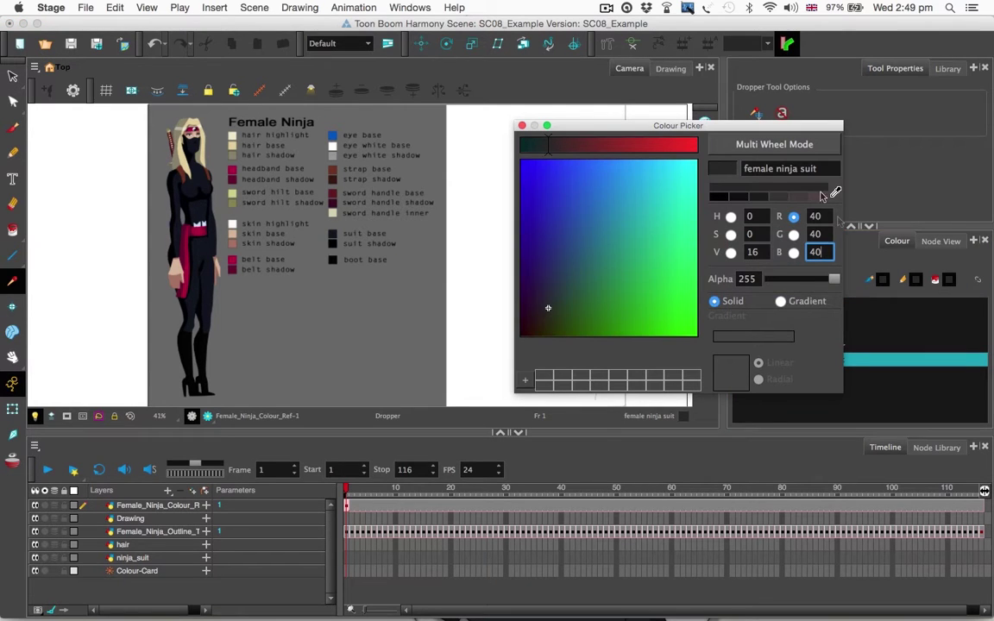
left_click(522, 126)
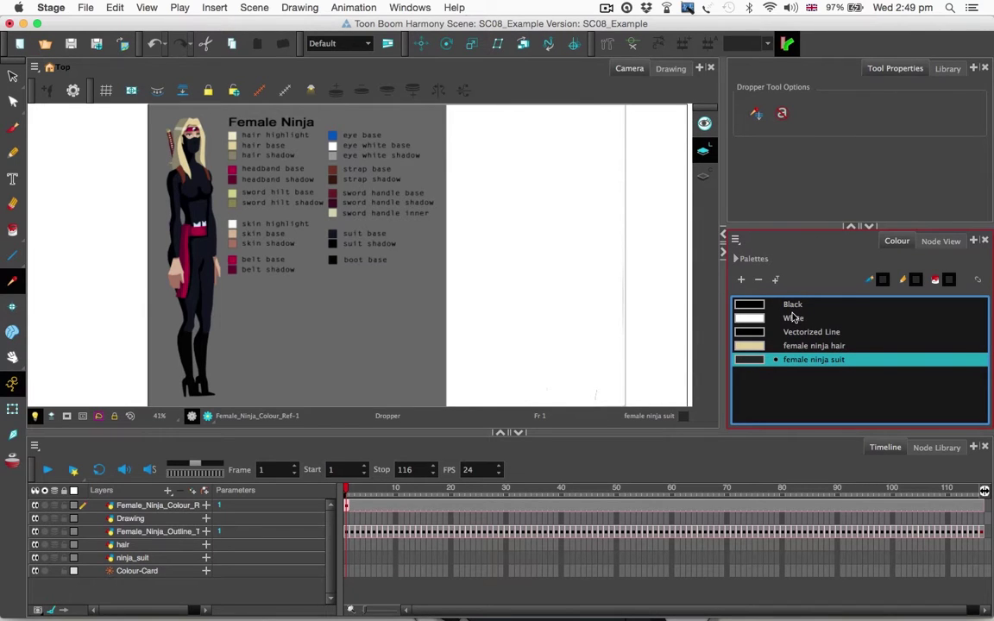
double_click(750, 361)
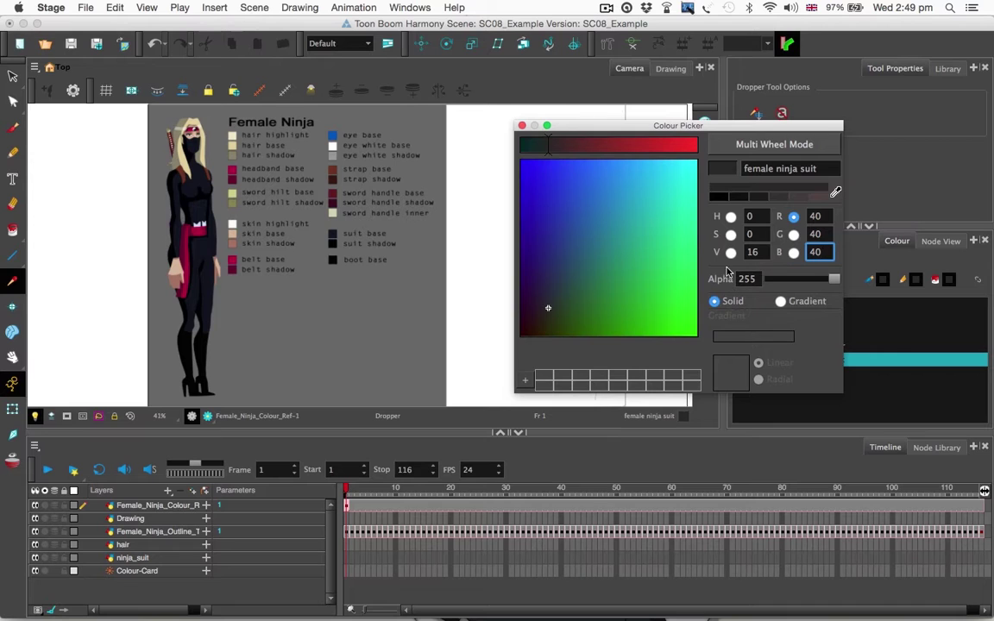
left_click(521, 125)
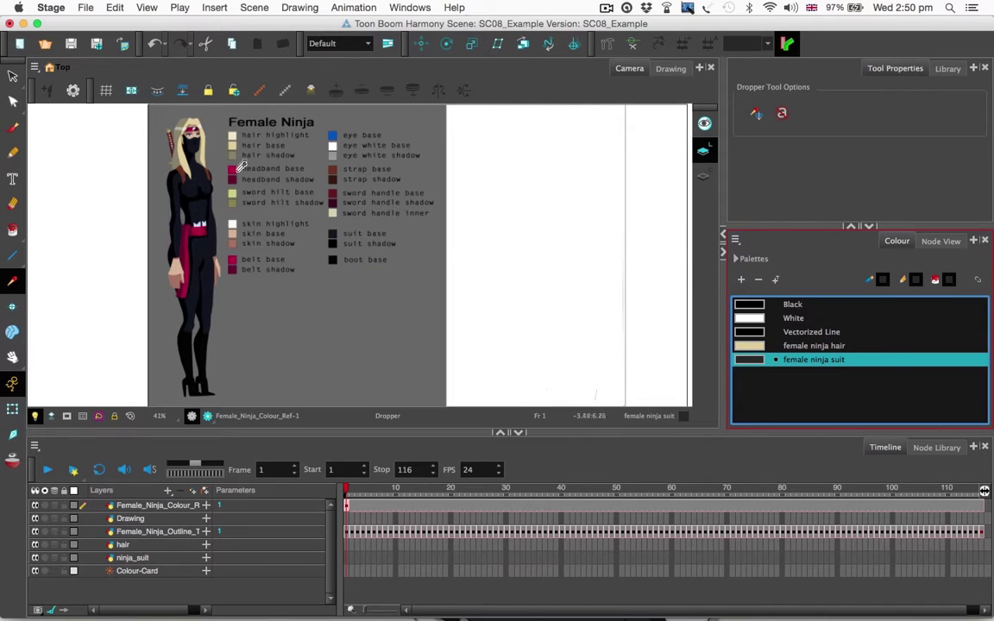
left_click(308, 207)
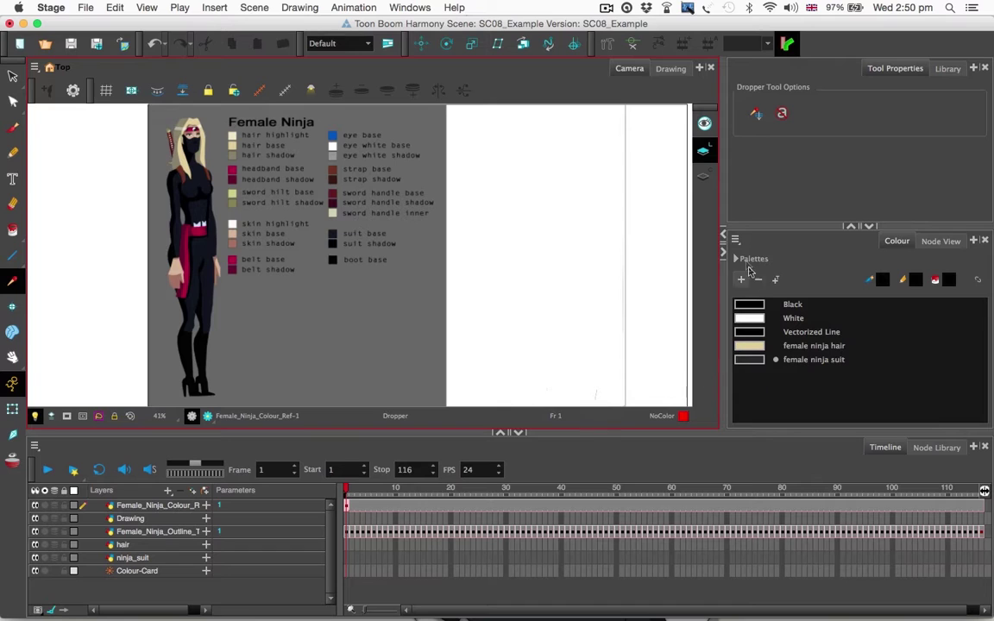
left_click(740, 278)
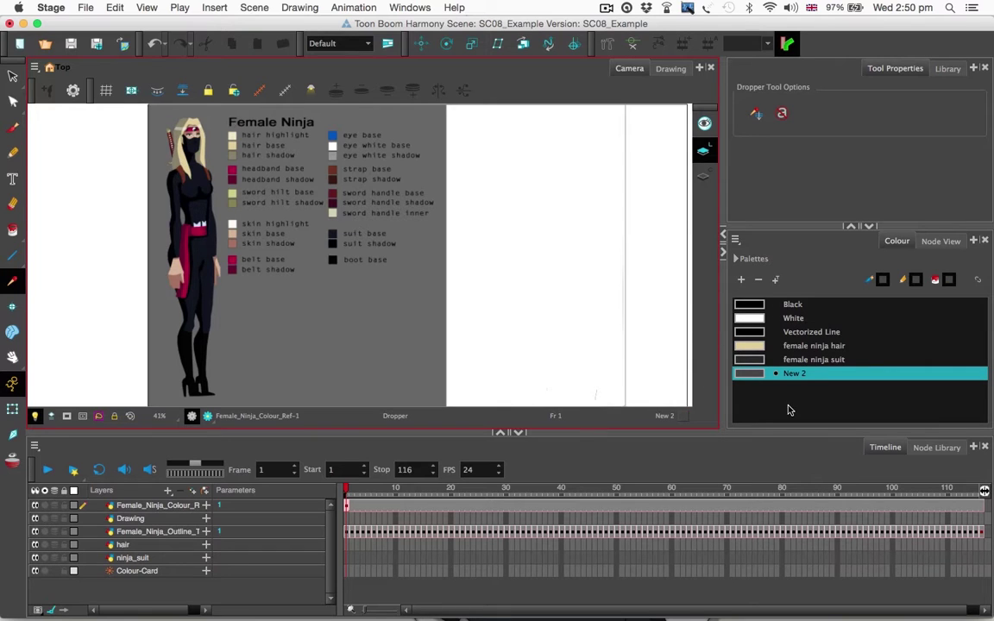
key("super+z")
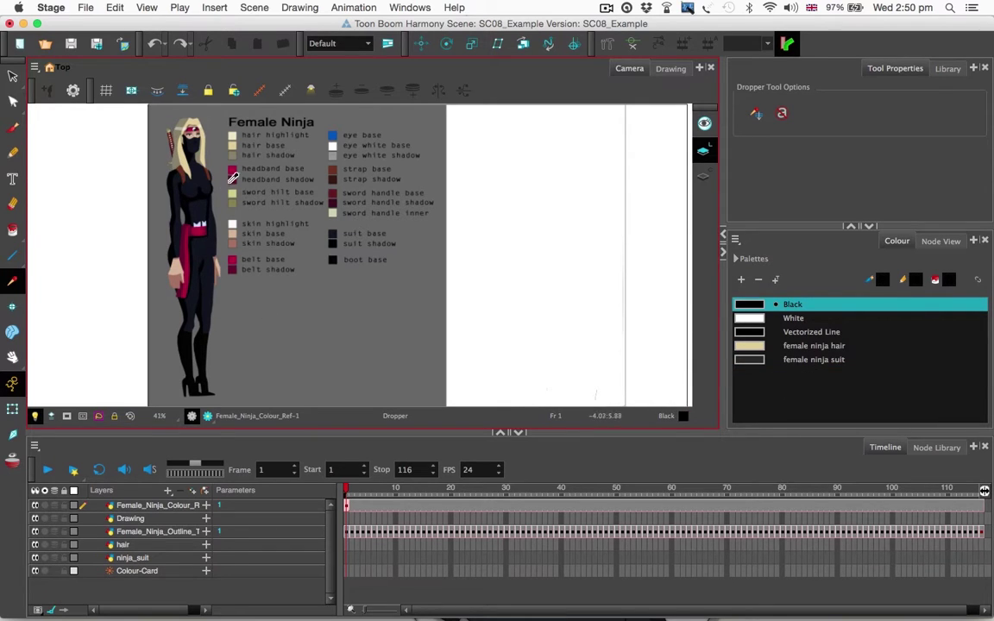
left_click(232, 170)
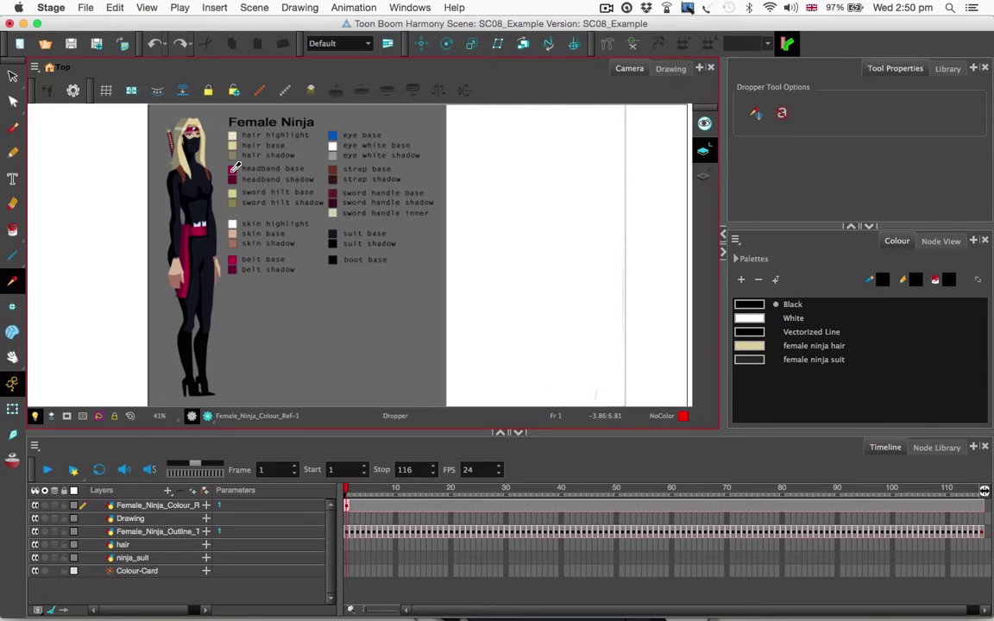
left_click(13, 257)
left_click(13, 281)
Select the female ninja colour reference layer and sample its headband base colour with the Dropper tool.
left_click(147, 505)
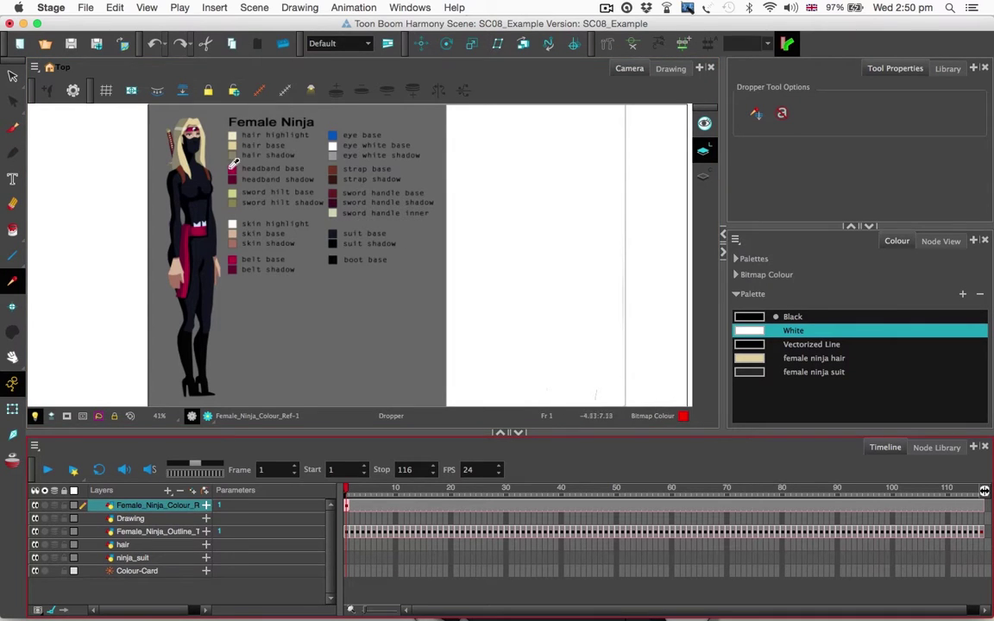
left_click(212, 148)
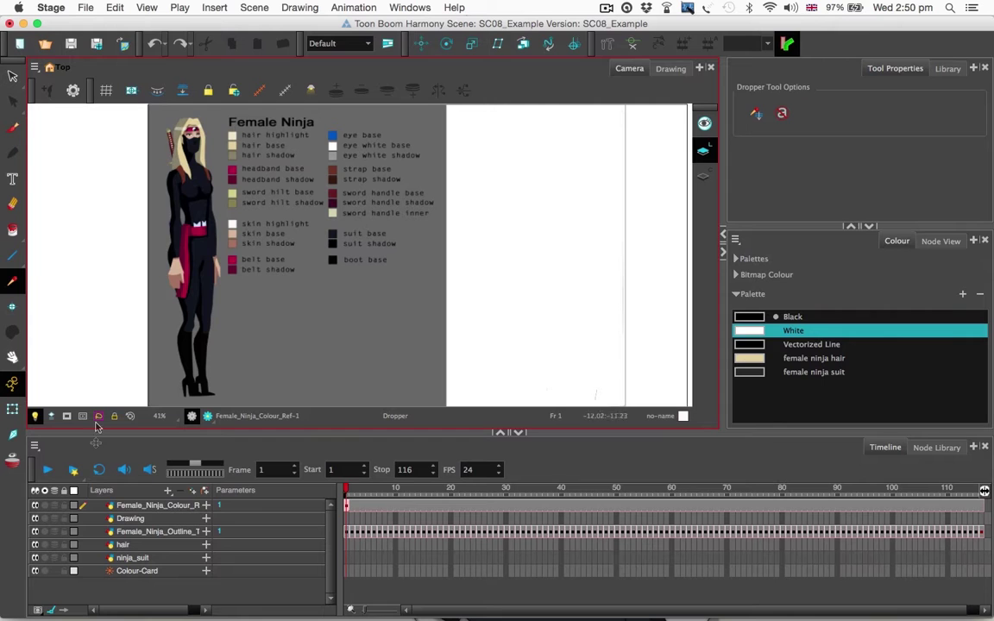
left_click(138, 506)
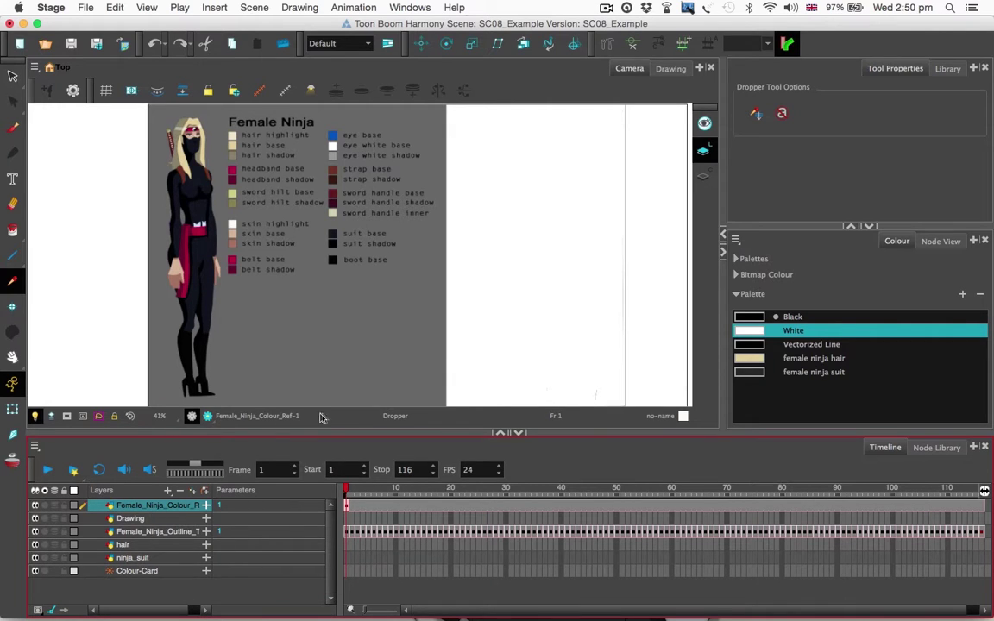
left_click(232, 170)
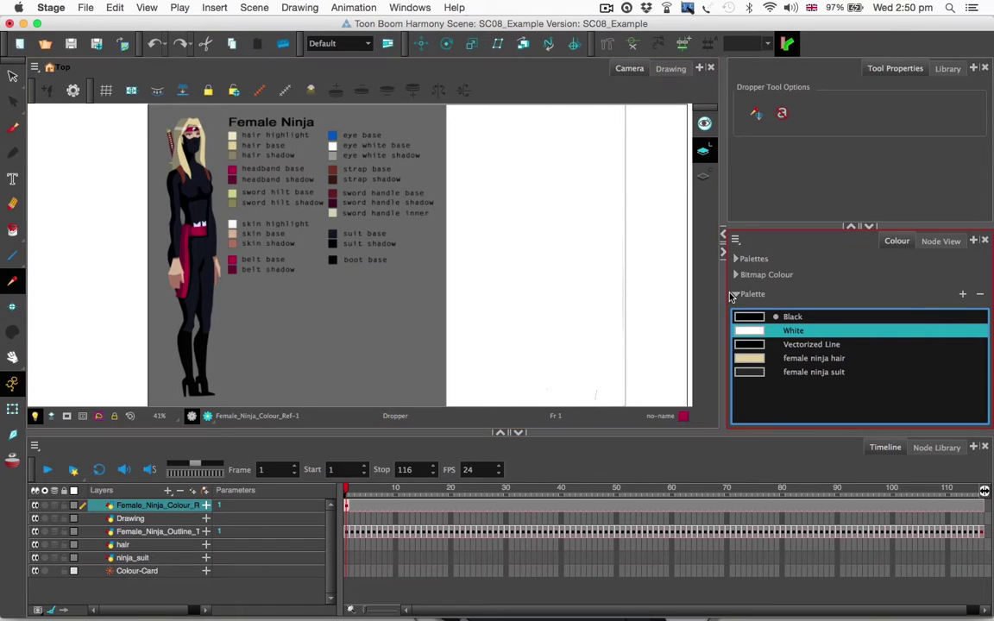
left_click(737, 295)
left_click(736, 294)
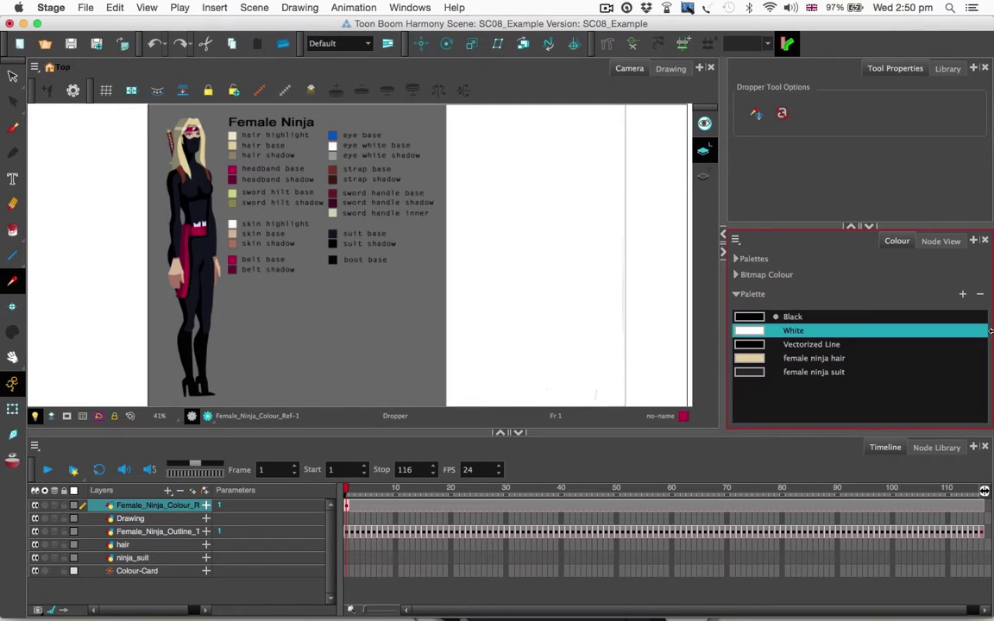
Add the sampled headband colour to the palette as a new swatch named female ninja headband.
left_click(963, 294)
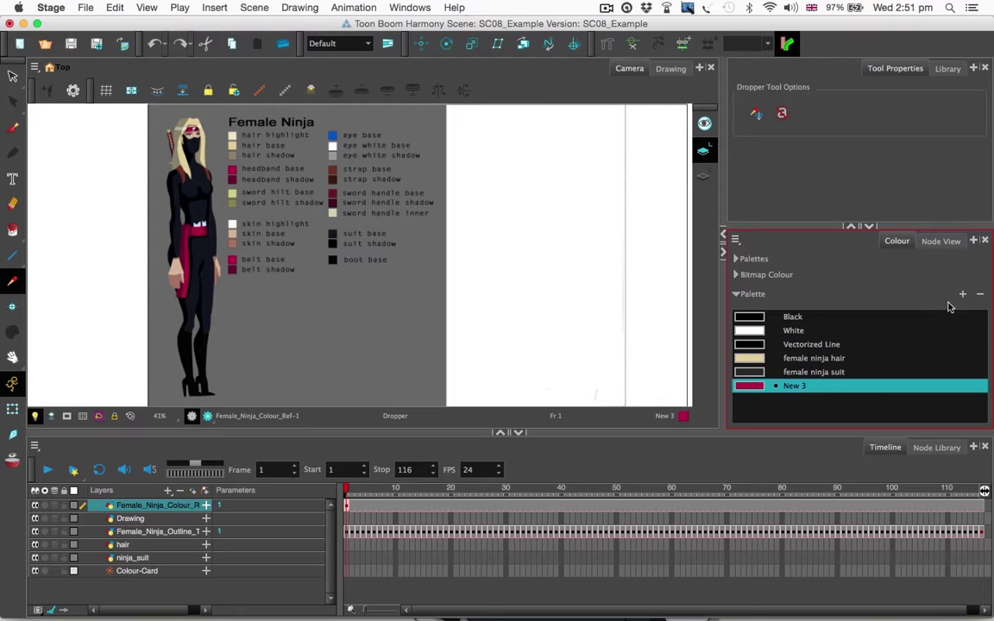
double_click(798, 387)
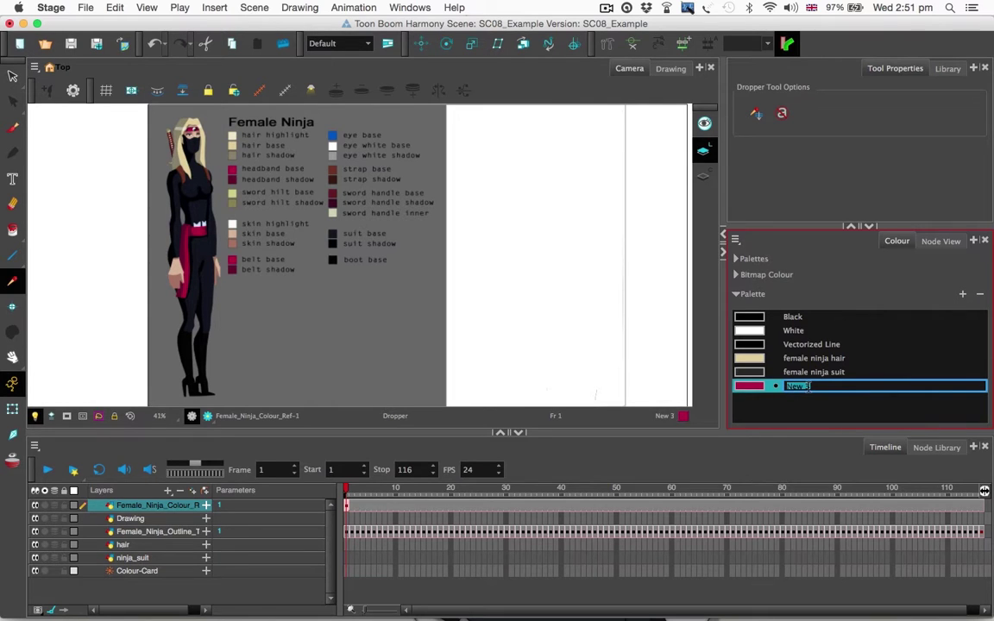
type("female ninja headband")
key("Tab")
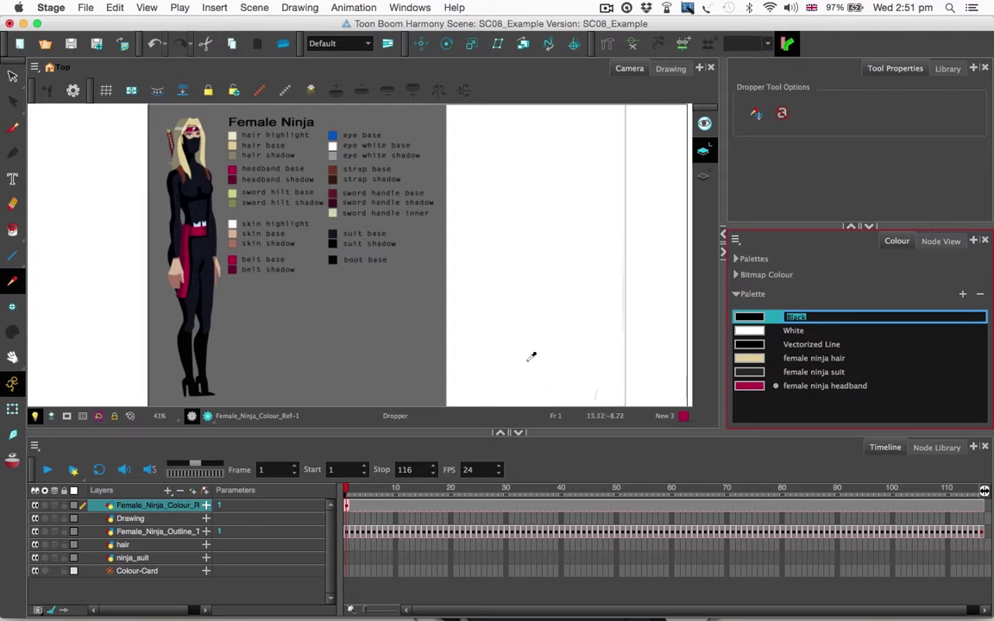
Sample the reference's belt base colour and add it to the palette as a swatch named female ninja belt.
left_click(231, 259)
left_click(231, 260)
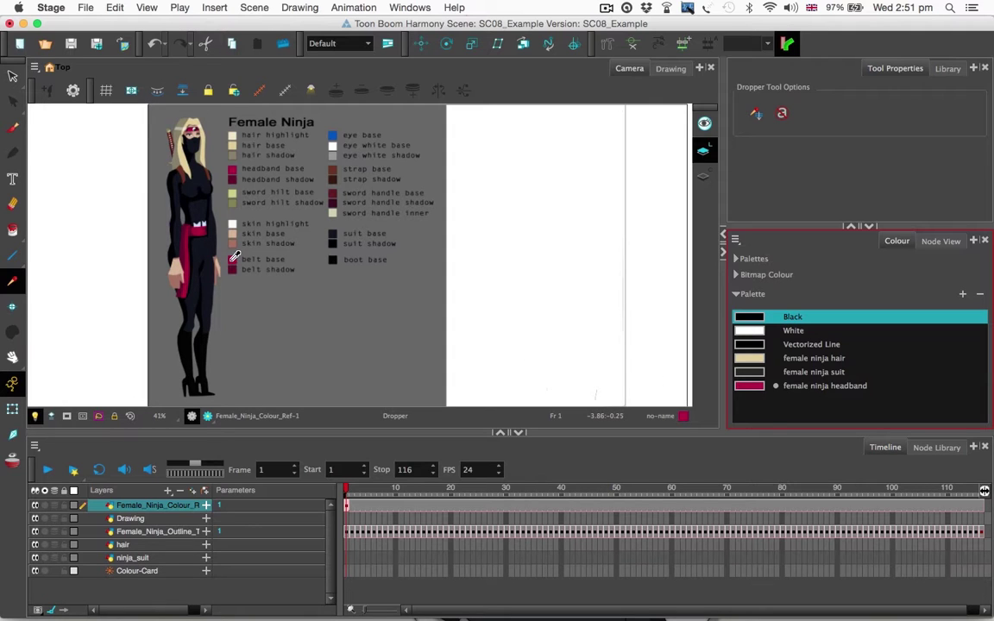
left_click(315, 418)
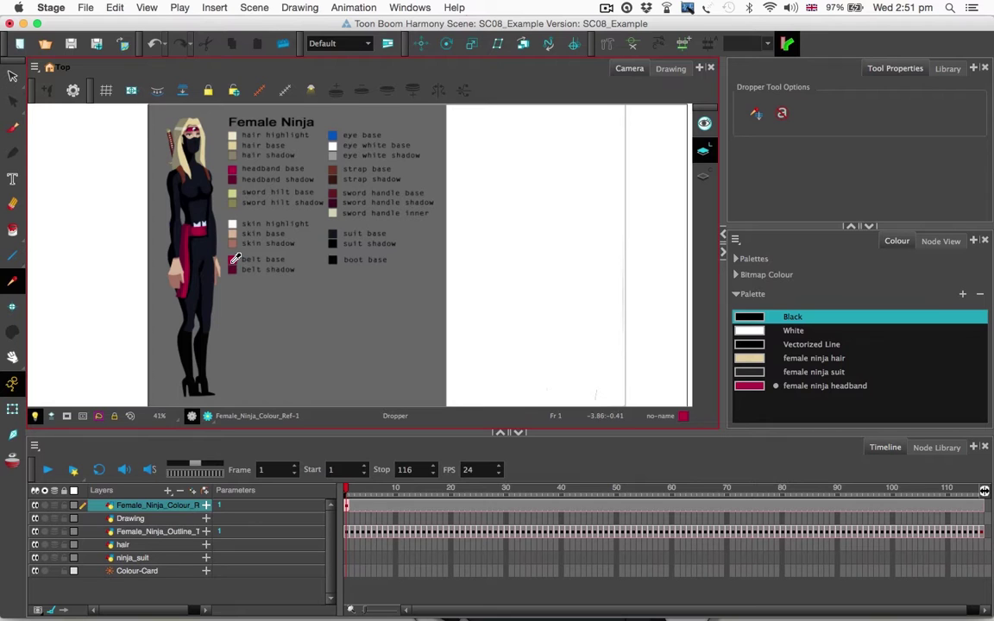
left_click(962, 293)
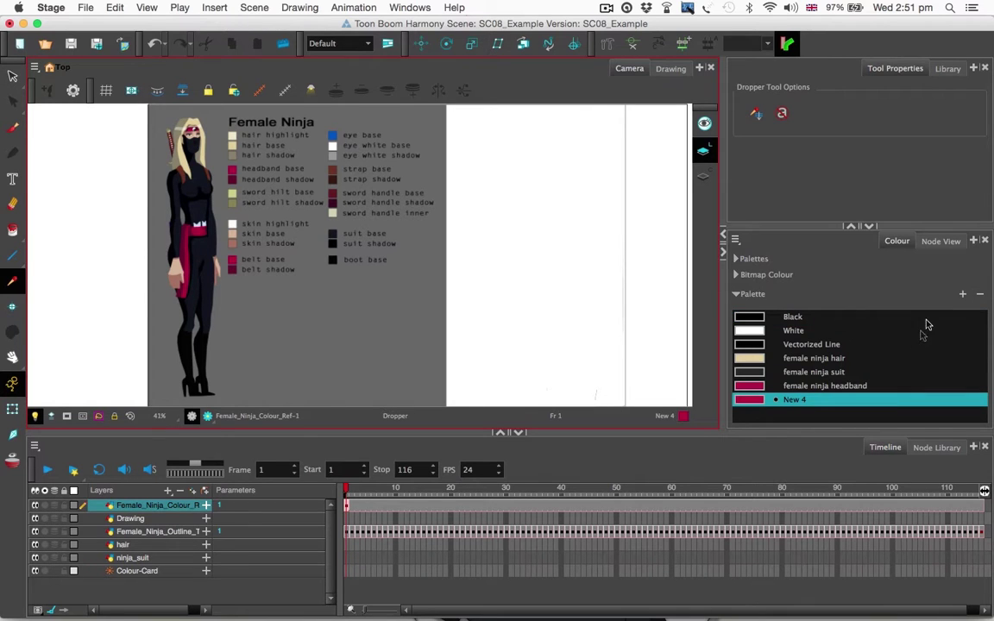
double_click(795, 400)
type("female ninj")
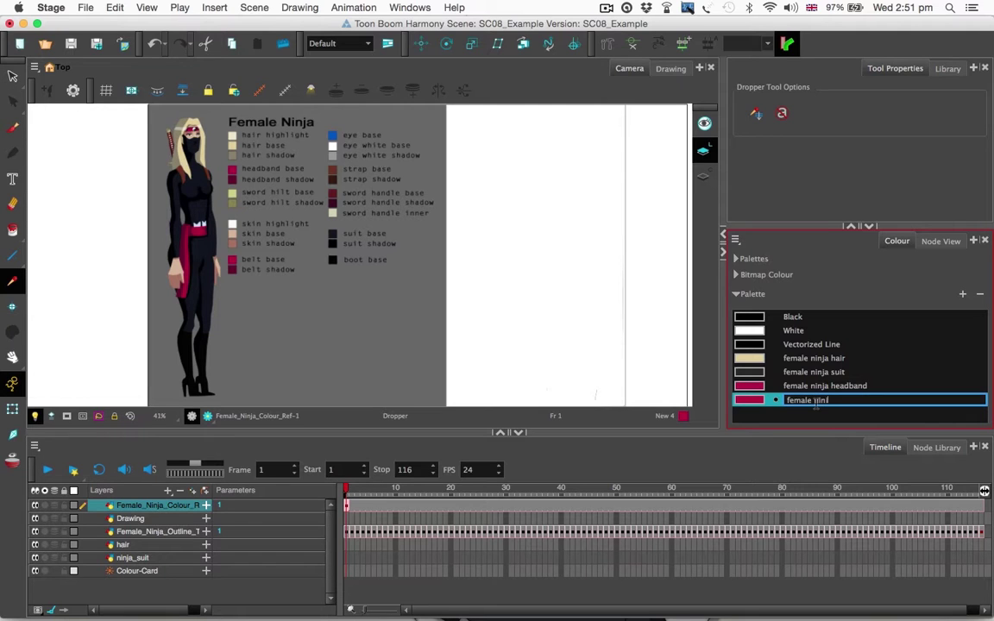
type("a belt")
key("Return")
left_click(815, 402)
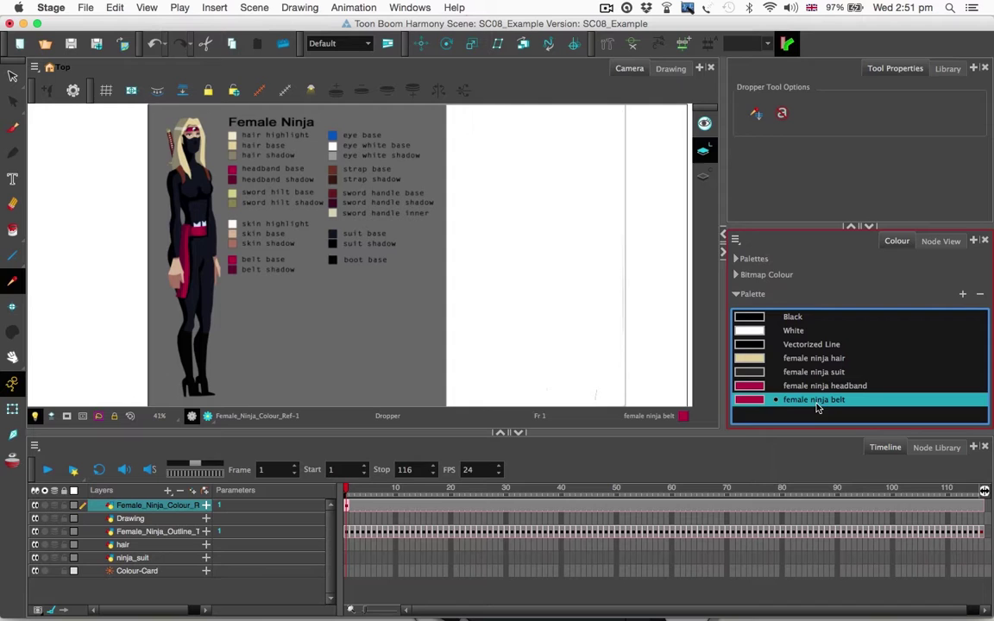
Resample the female ninja belt swatch's colour from the reference's belt base, RGB 179, 3, 65.
double_click(750, 400)
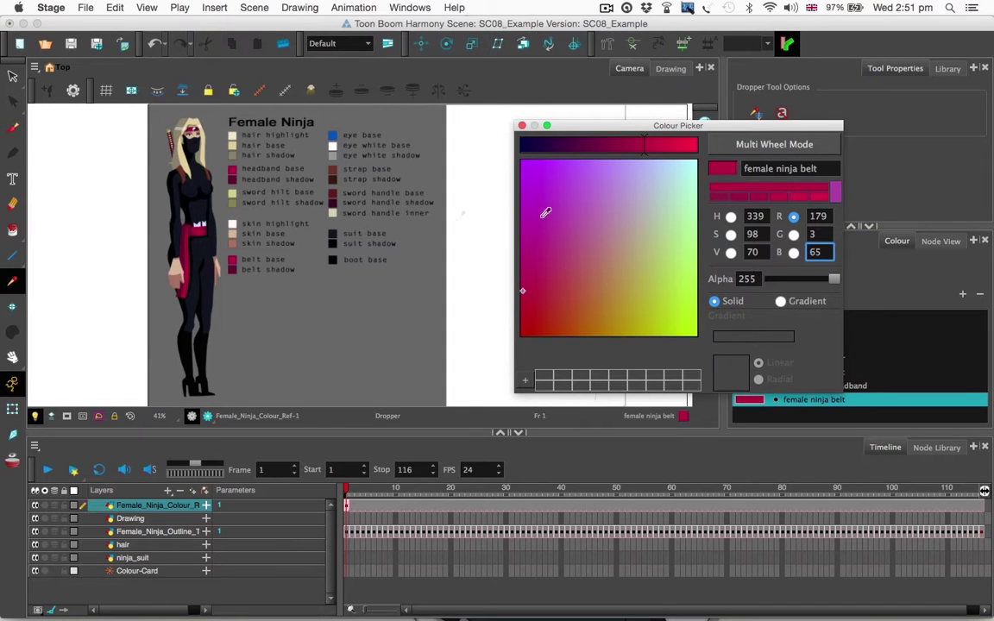
left_click(234, 257)
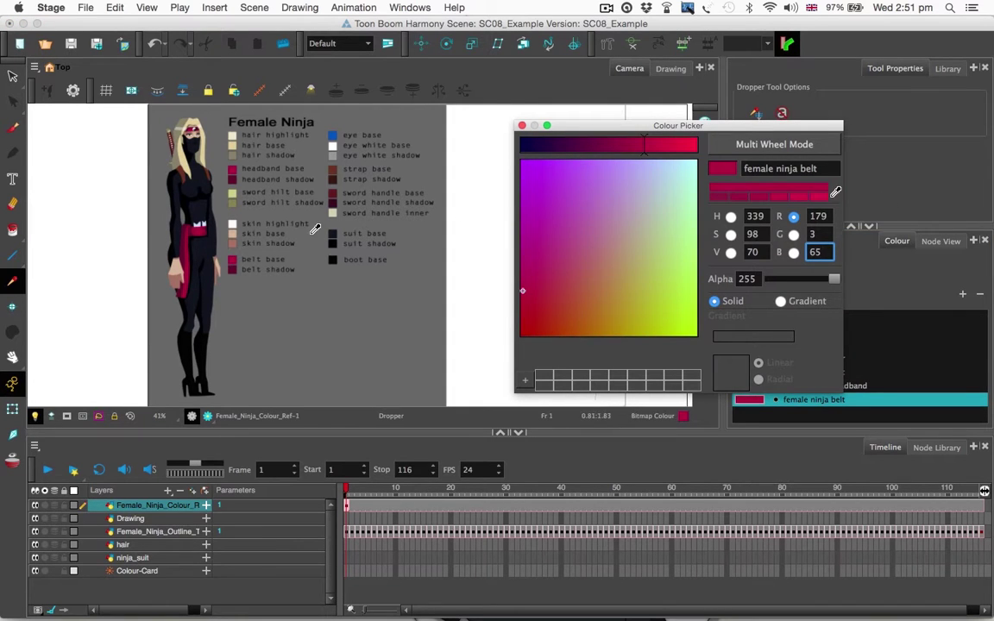
left_click(835, 191)
left_click(521, 125)
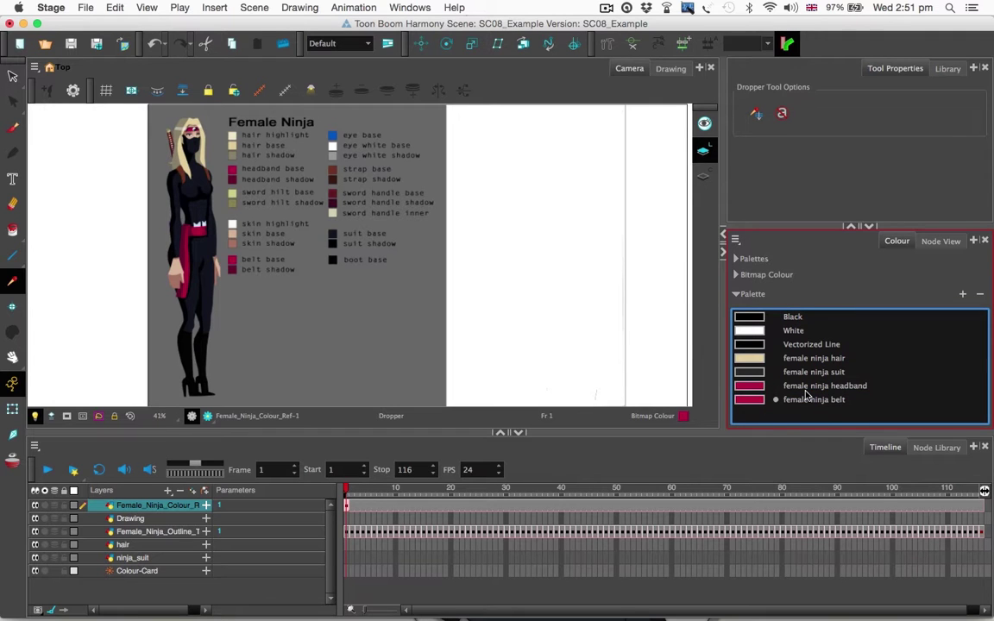
Compare the RGB values of the female ninja headband and female ninja belt swatches in the Colour Picker.
double_click(805, 388)
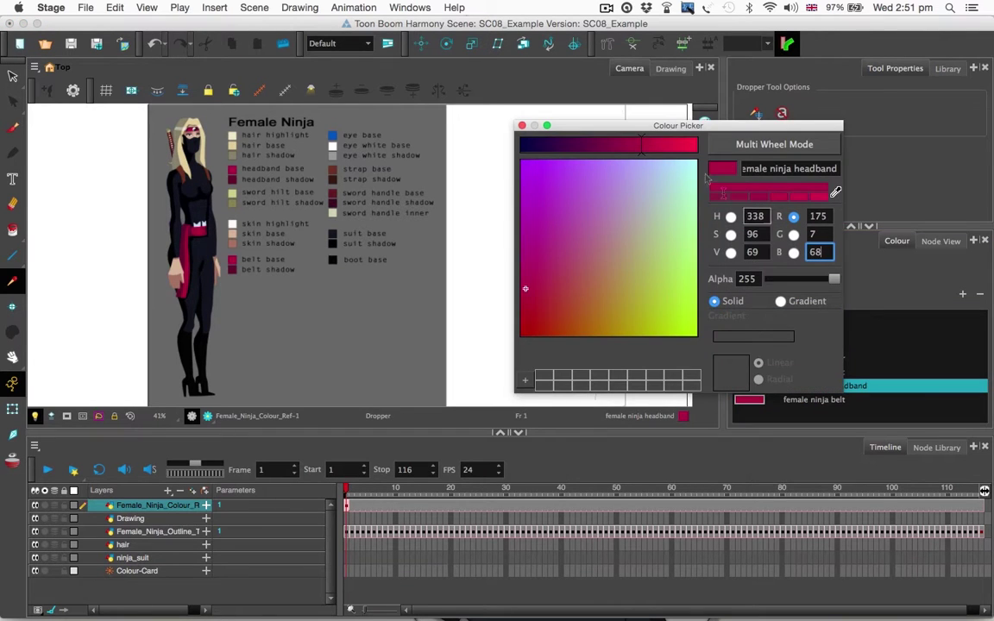
left_click_drag(682, 124, 519, 111)
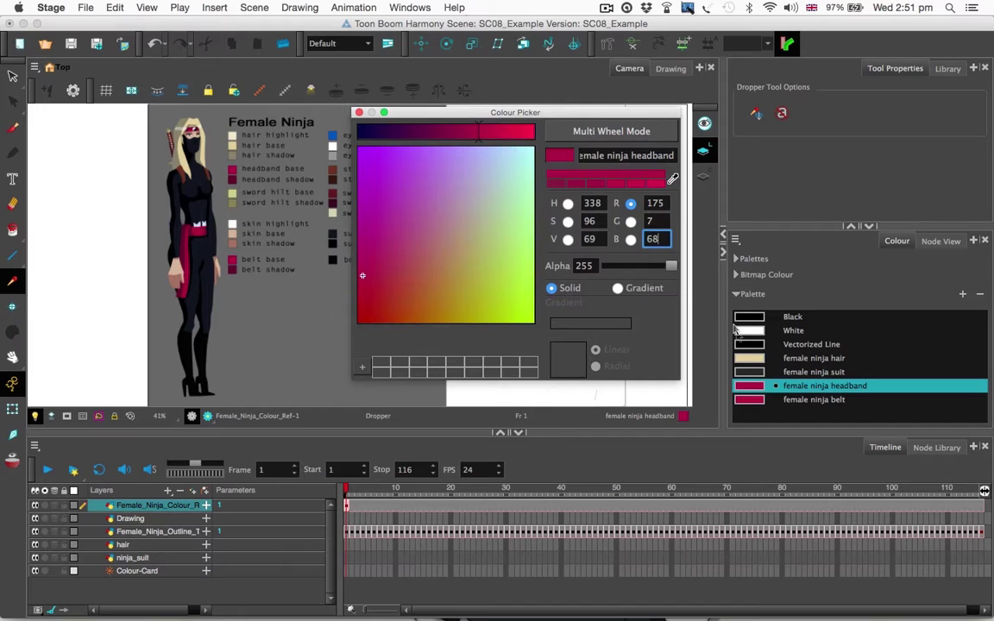
double_click(798, 399)
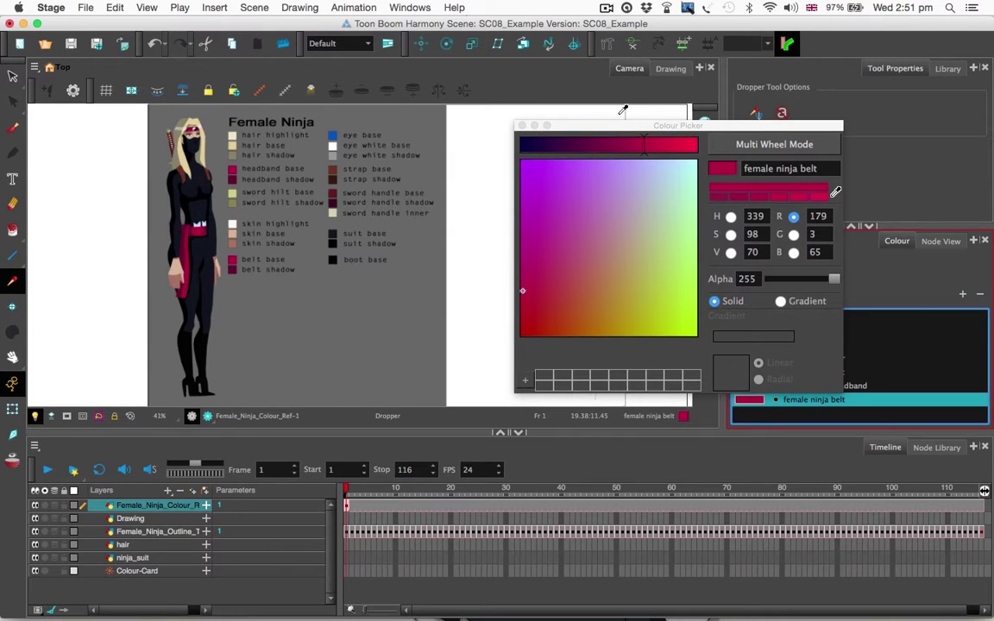
left_click_drag(552, 125, 451, 89)
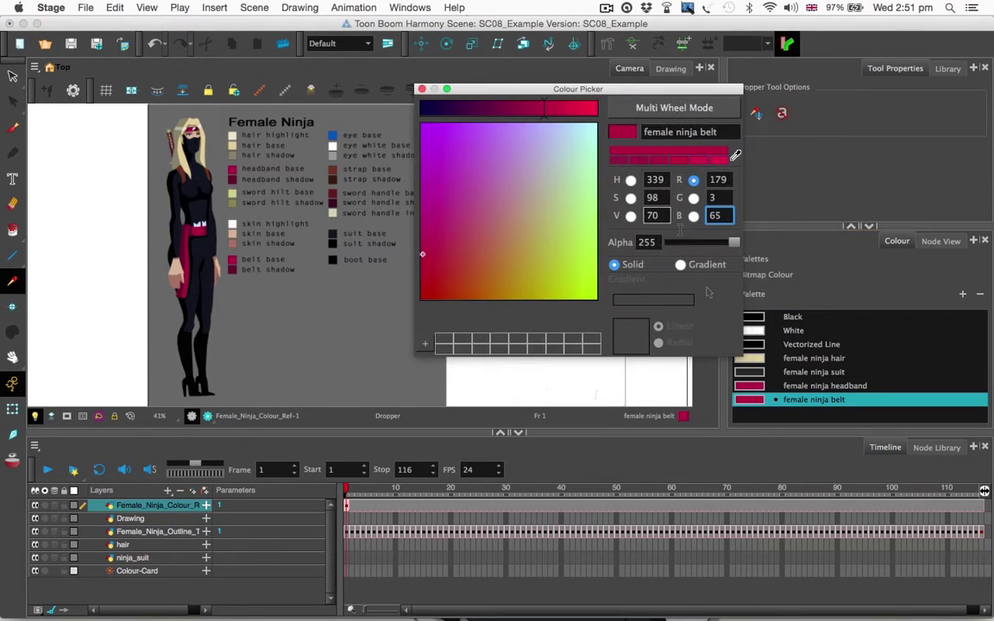
double_click(748, 389)
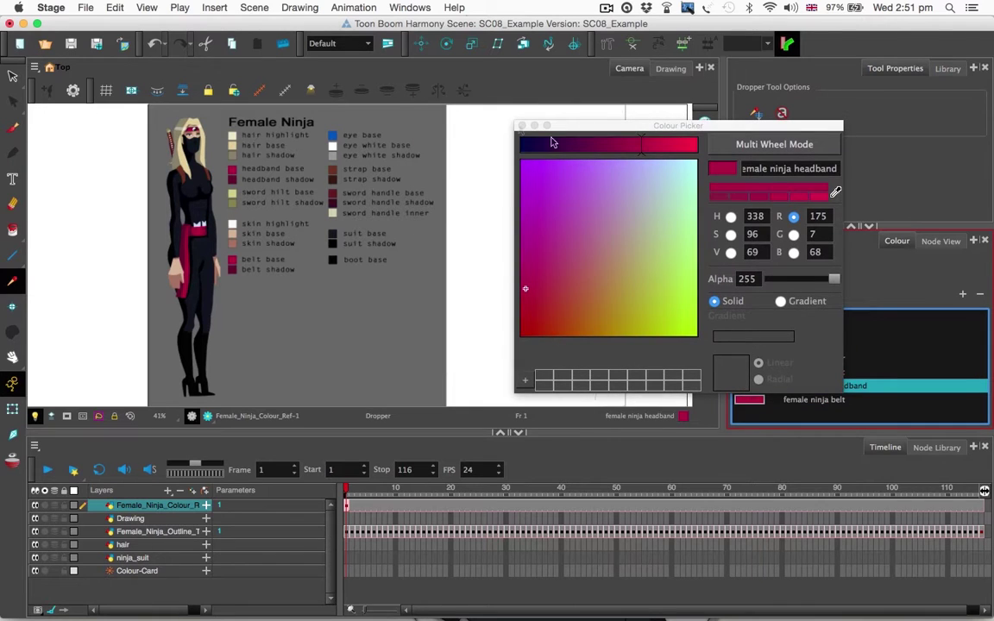
left_click(523, 126)
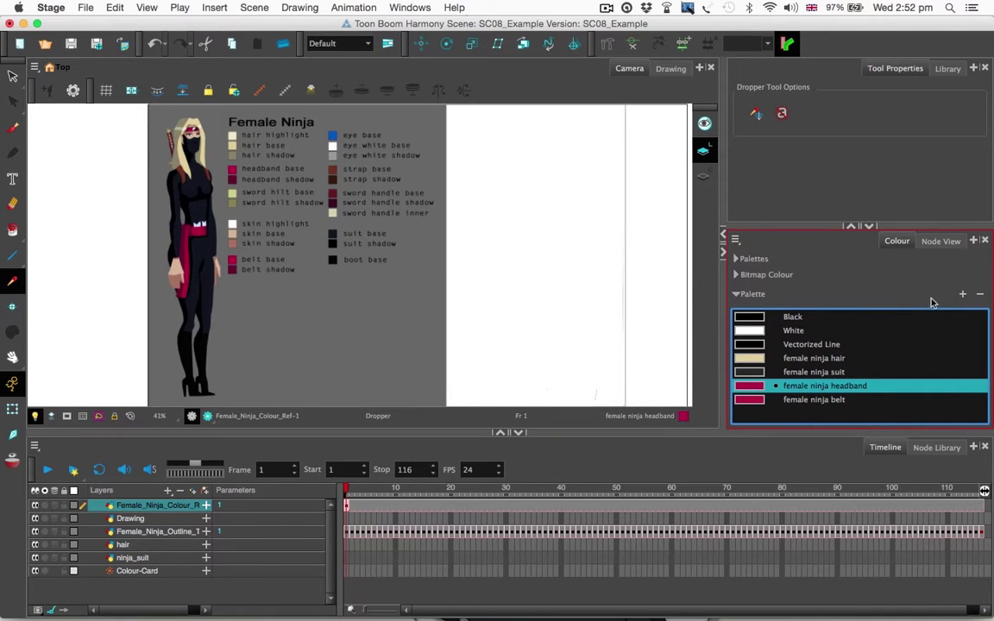
Add a new swatch to the palette and name it belt accersories.
left_click(962, 294)
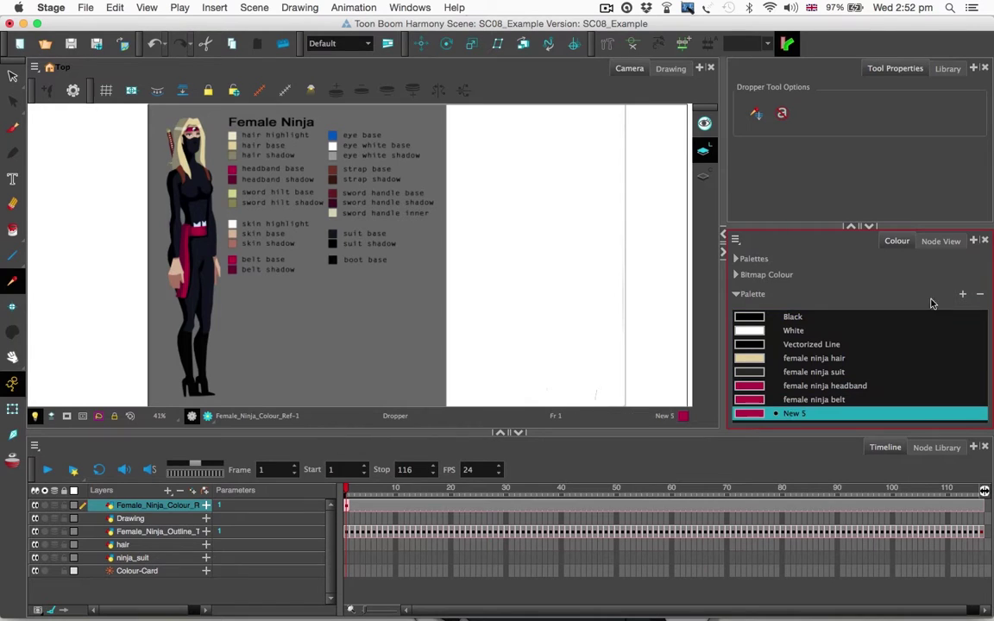
double_click(791, 416)
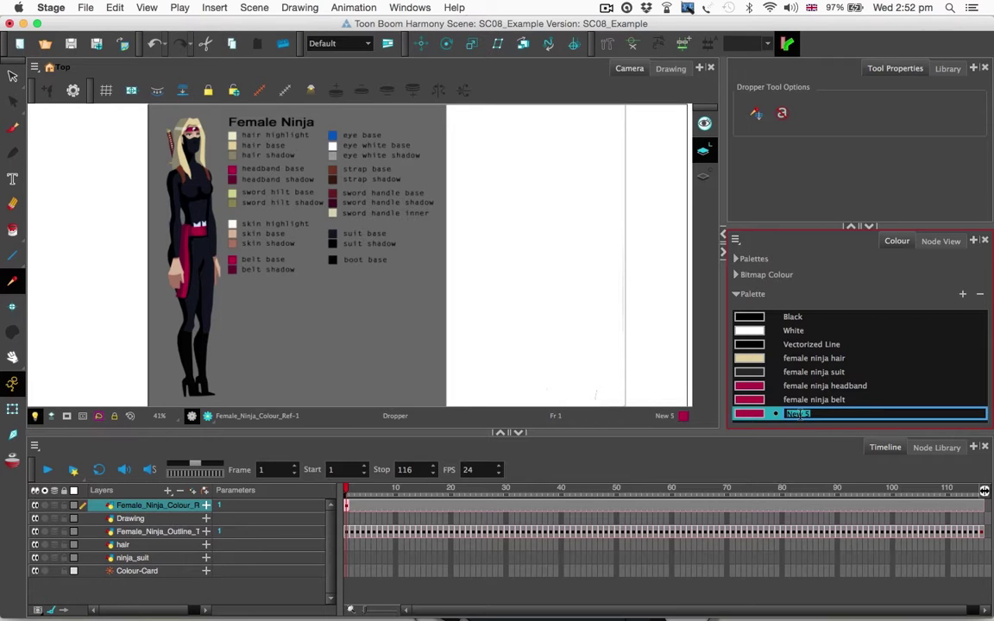
type("acc")
type("belt")
key("Tab")
Sample the reference's strap base colour into the belt accersories swatch.
double_click(747, 414)
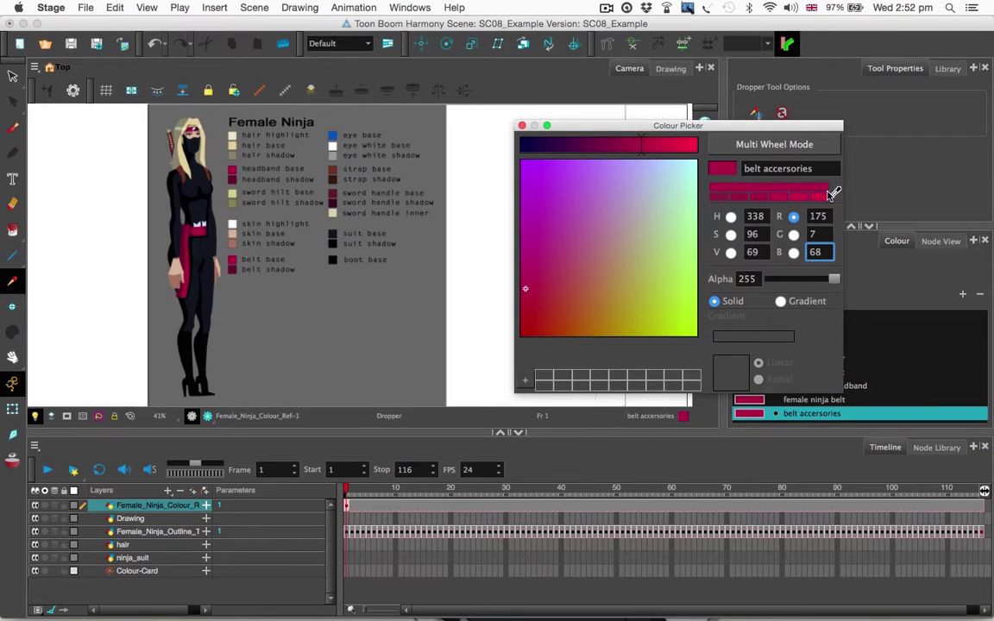
left_click(835, 194)
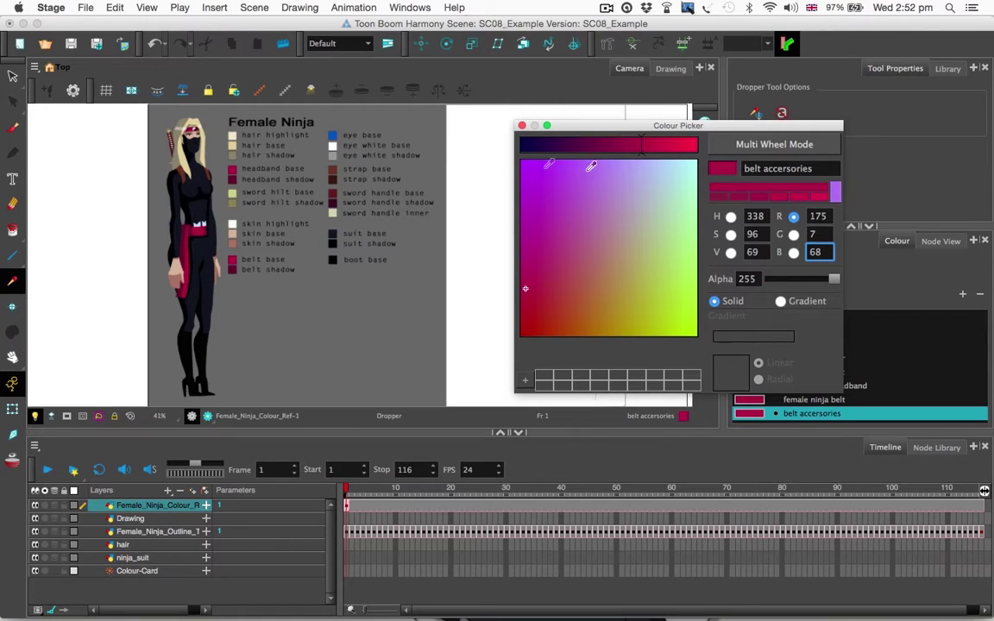
left_click(337, 166)
left_click(521, 125)
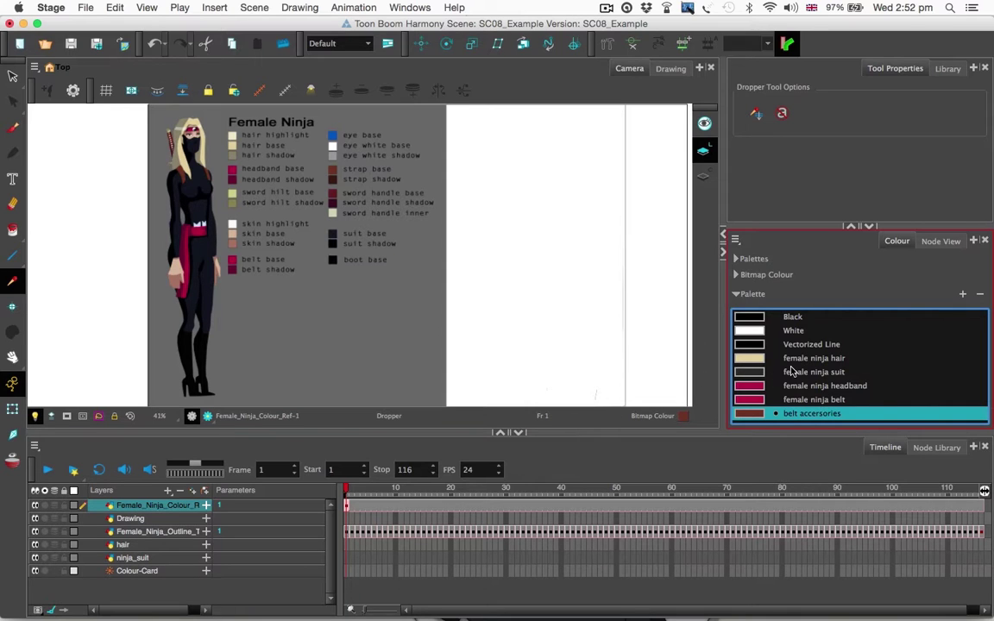
Rename the belt accersories swatch as female ninja belt accersories.
double_click(802, 414)
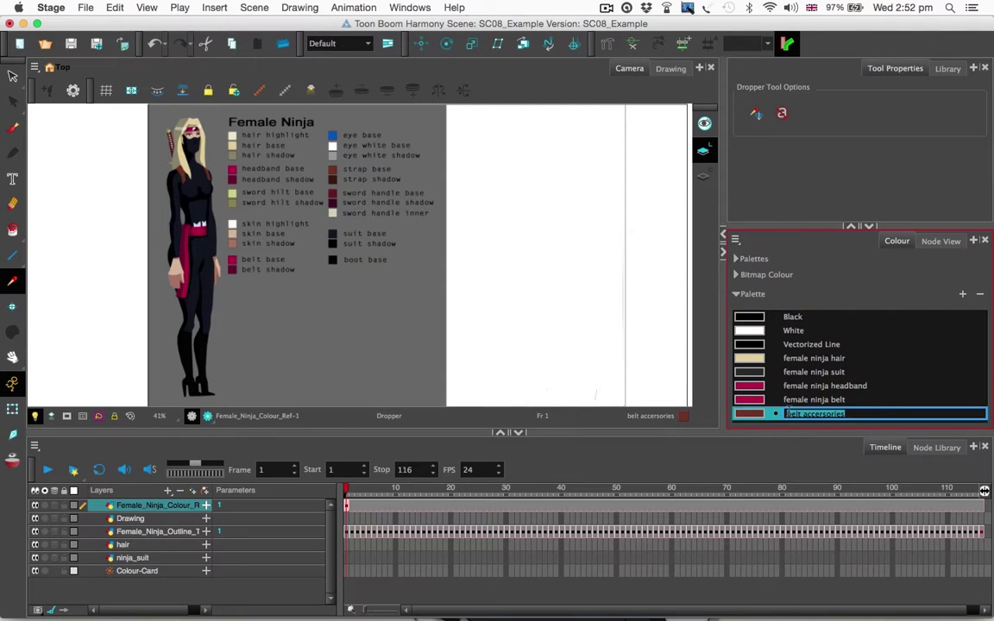
left_click(818, 429)
type("female ninja")
double_click(793, 317)
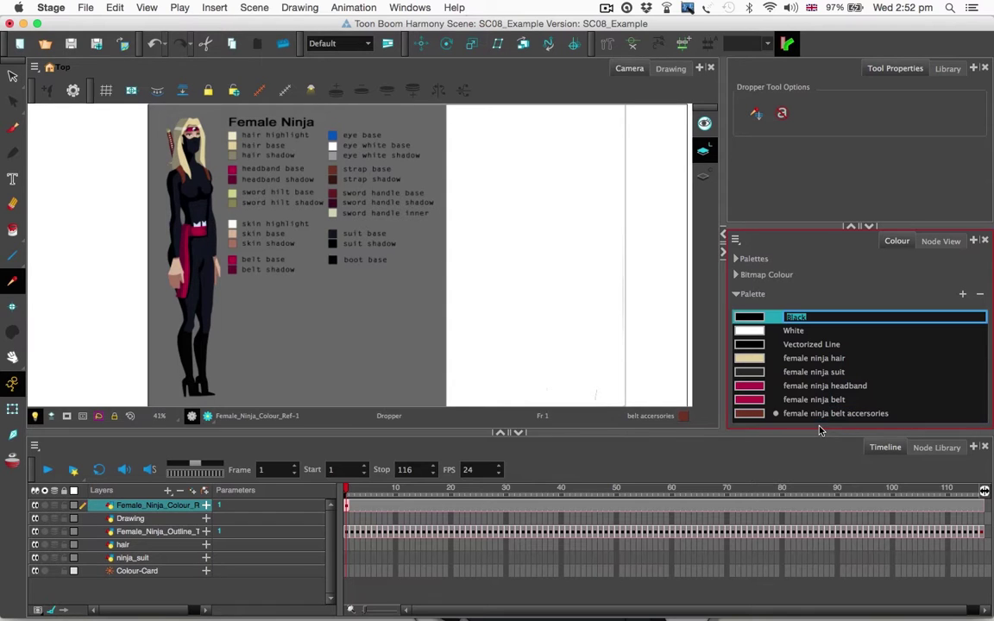
left_click(806, 362)
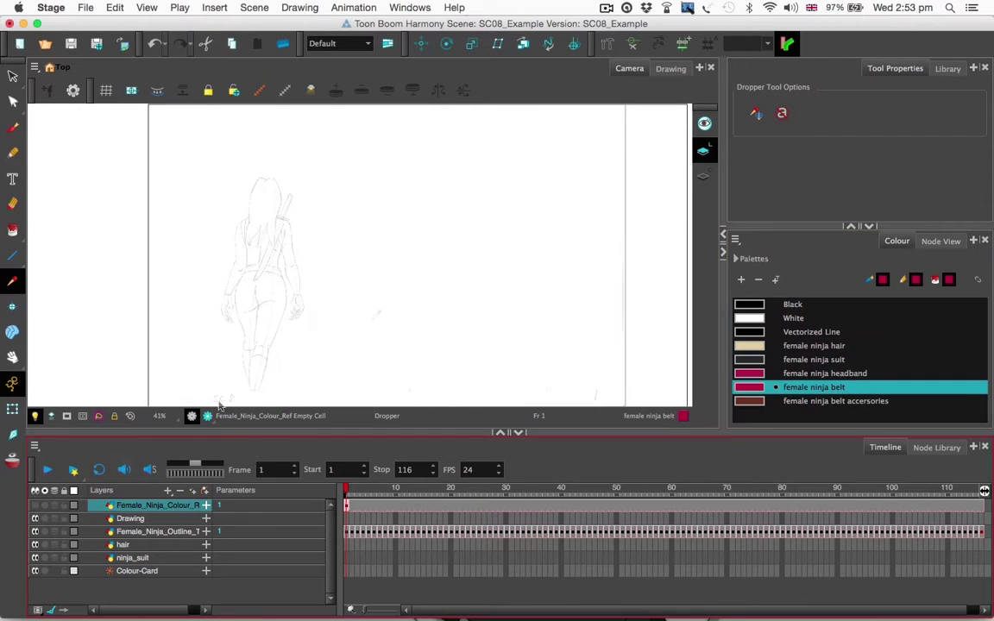
Compare the palette options of the outline and ninja_suit layers, and check the Vector and Bitmap choices for a new drawing layer.
left_click(144, 533)
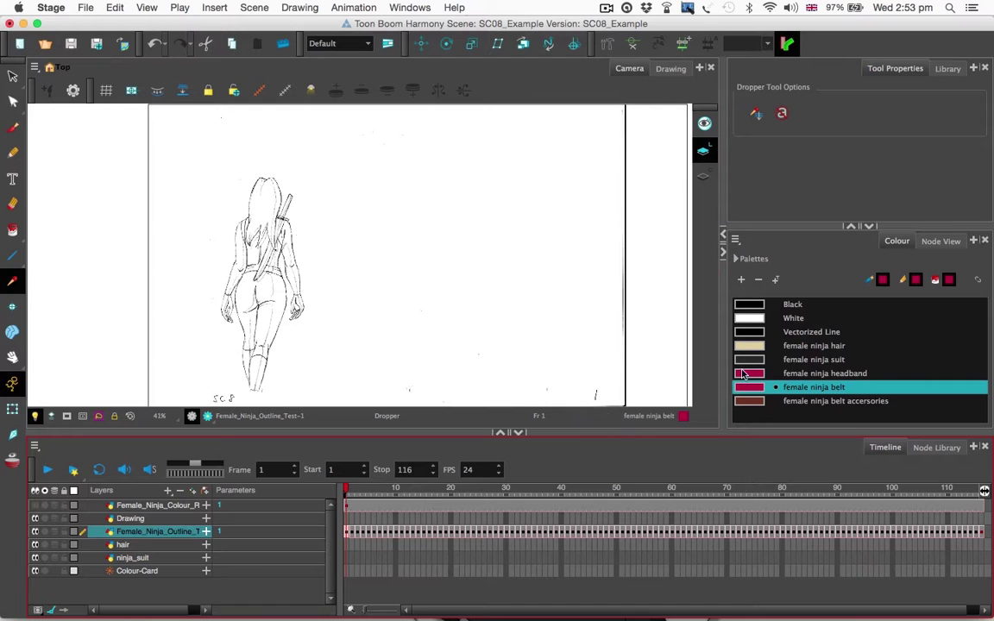
left_click(134, 558)
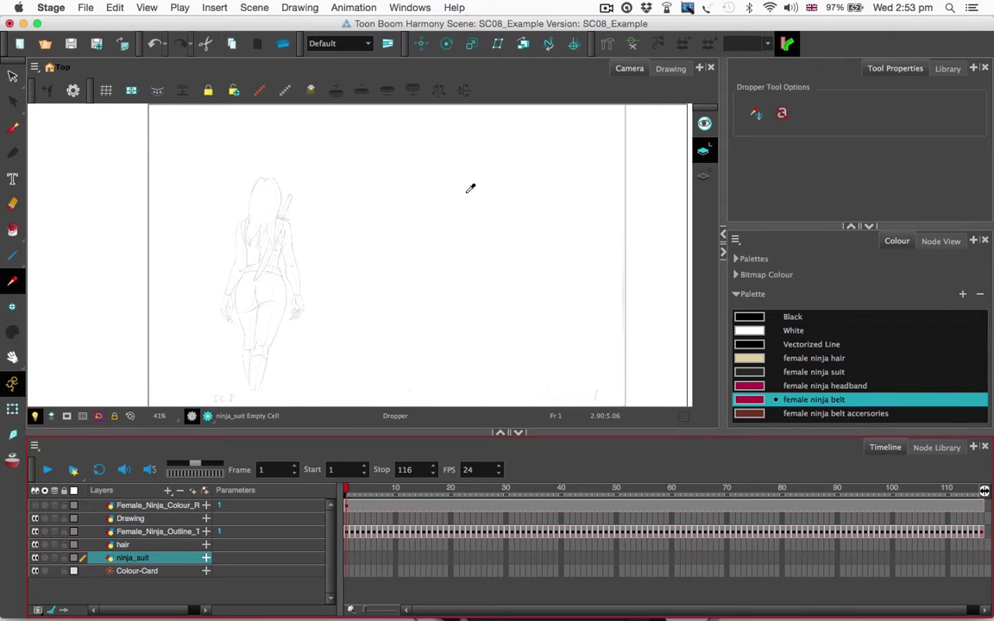
left_click(169, 489)
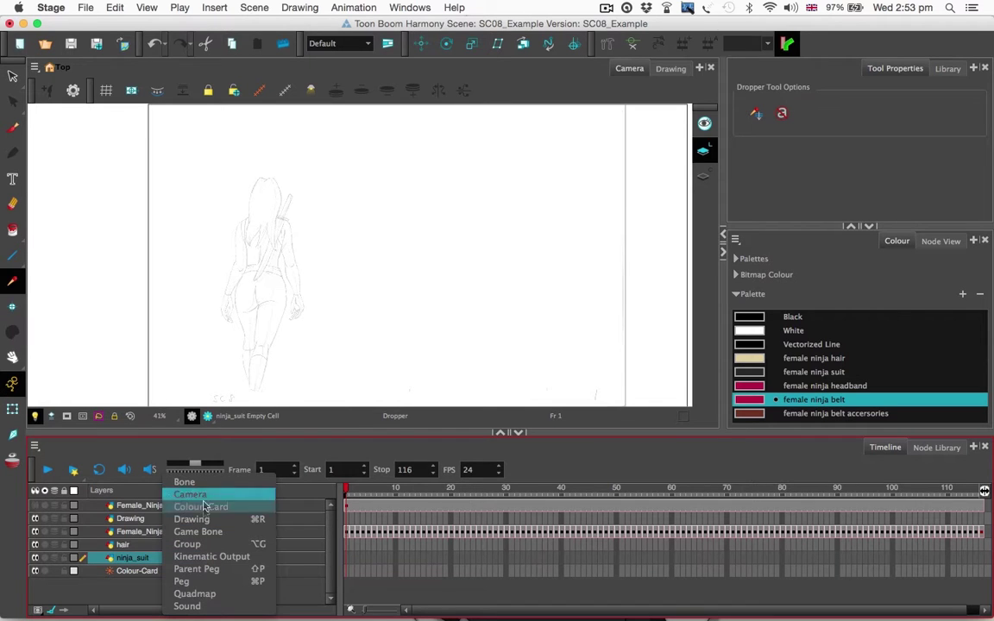
left_click(192, 518)
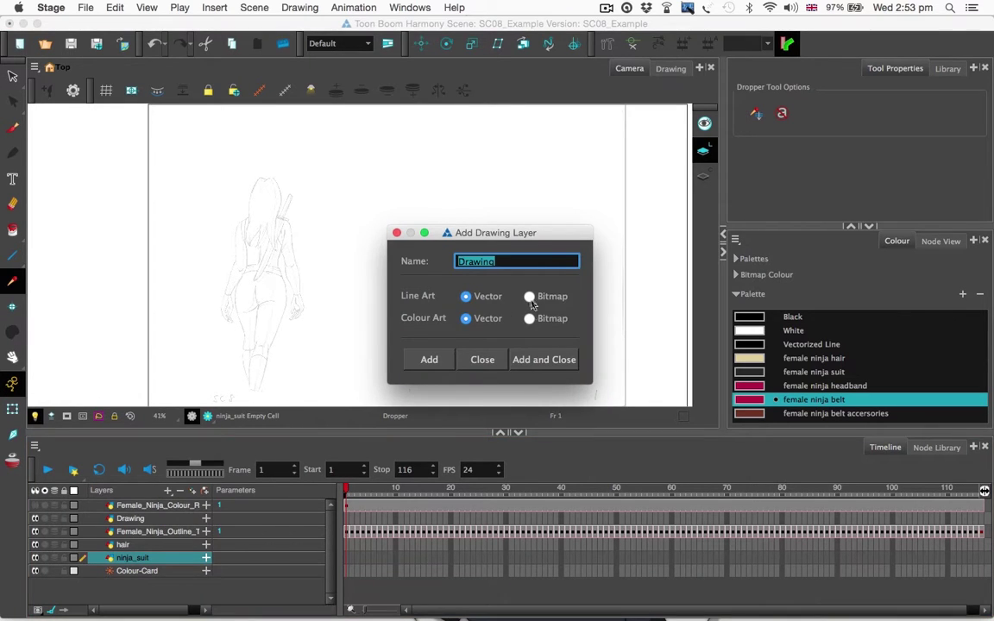
left_click(482, 359)
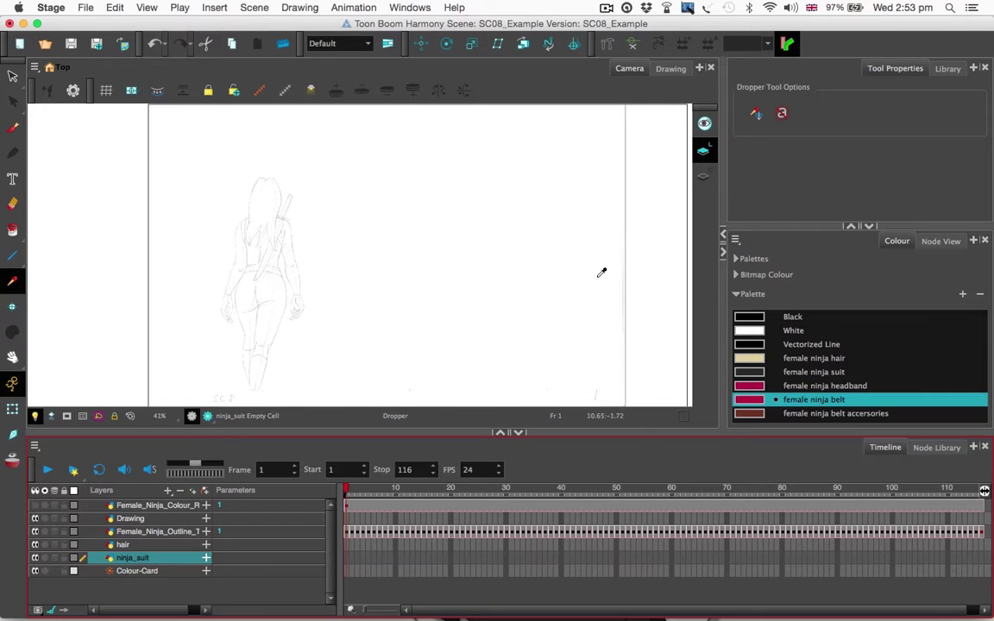
Select the female ninja outline layer and make Colour Art its current art layer.
left_click(713, 155)
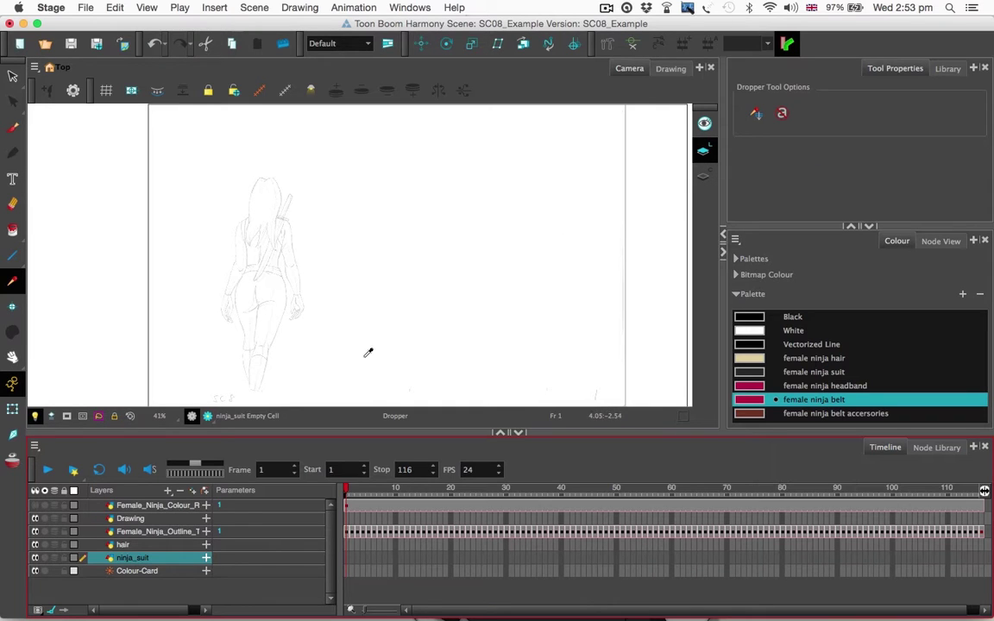
left_click(156, 532)
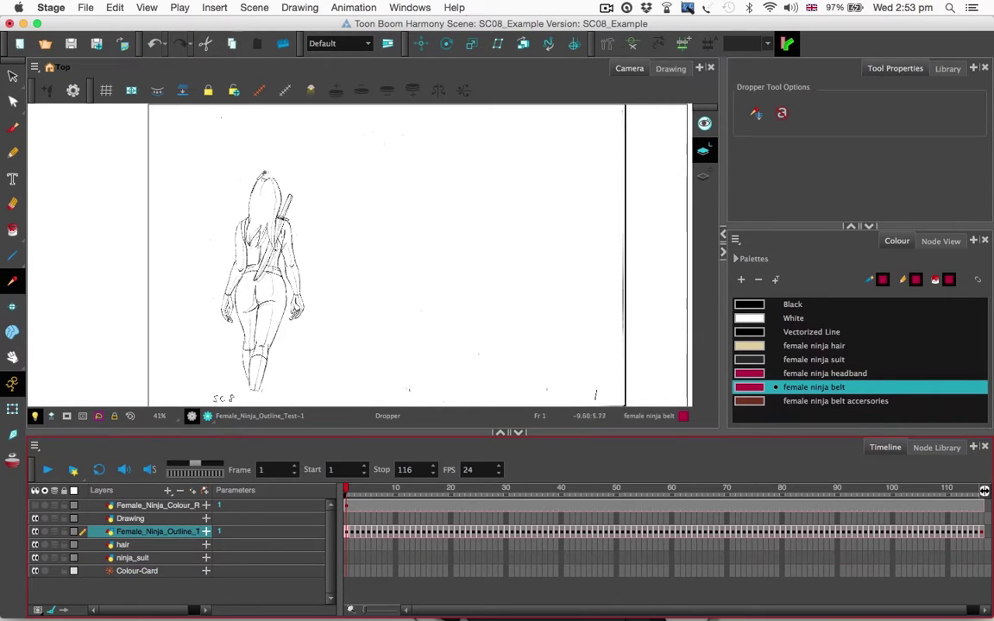
left_click(704, 179)
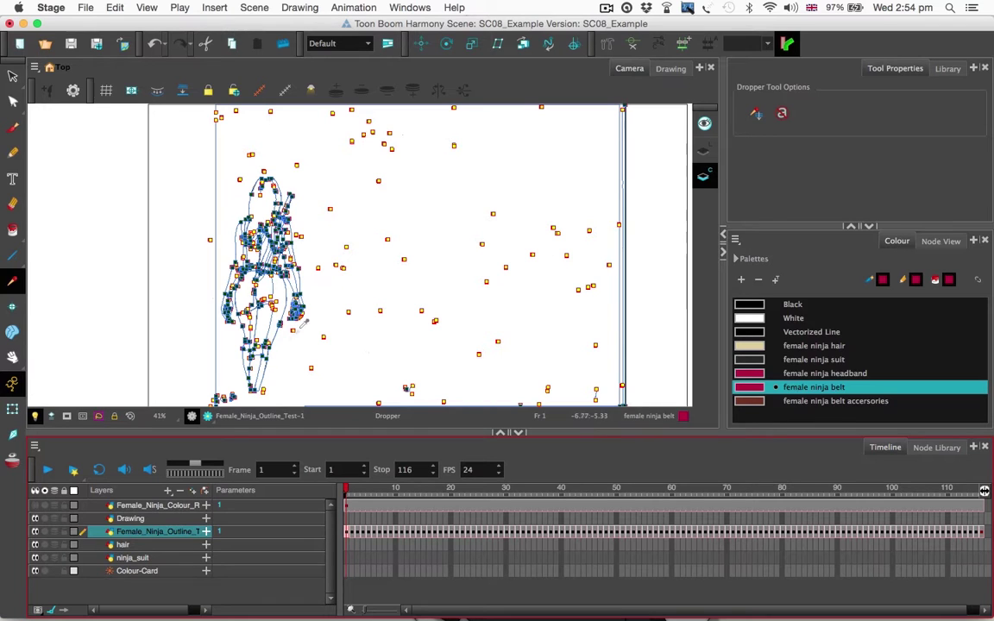
Select the ninja_suit layer with Colour Art as the current art layer and activate the Brush tool.
left_click(136, 558)
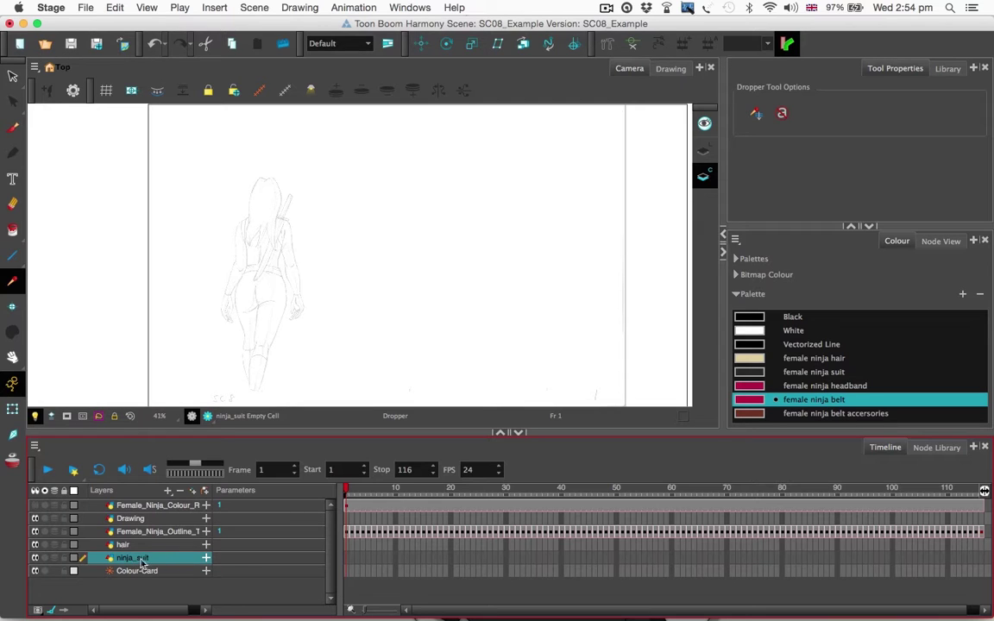
left_click(136, 545)
left_click(138, 559)
left_click(139, 547)
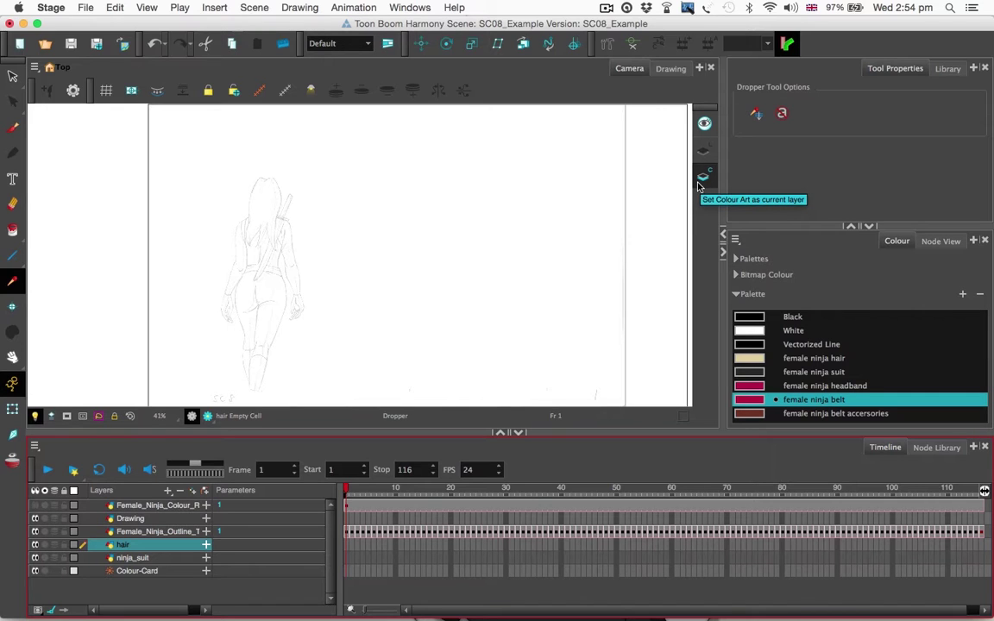
left_click(698, 183)
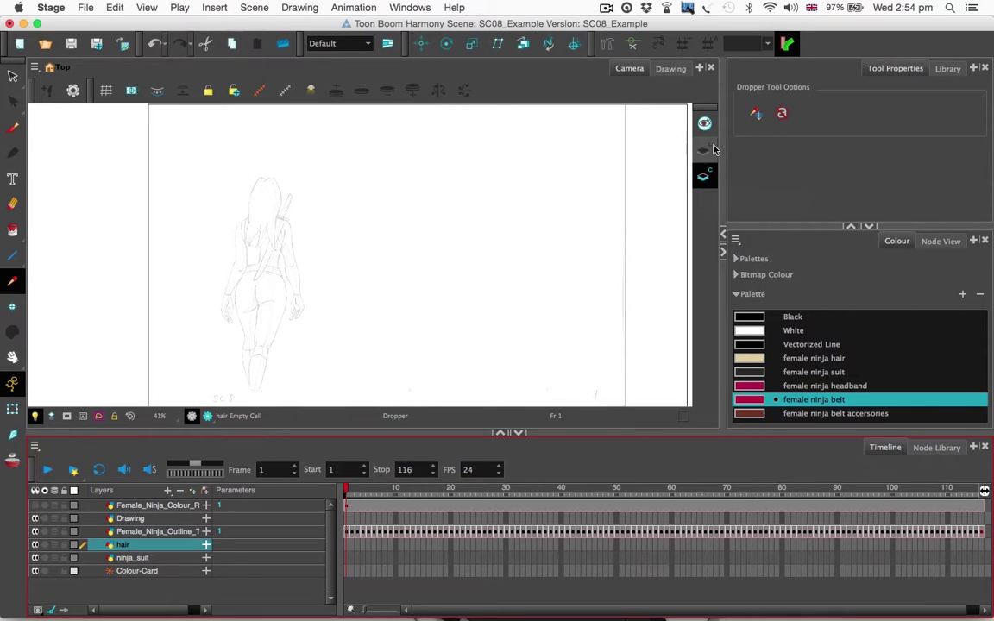
left_click(705, 152)
left_click(709, 172)
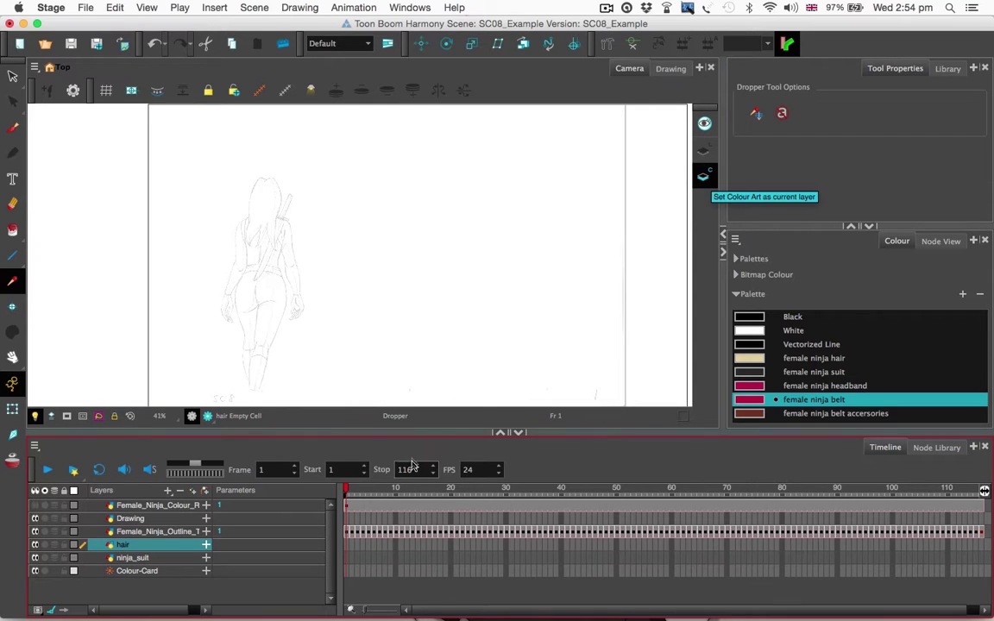
left_click(700, 151)
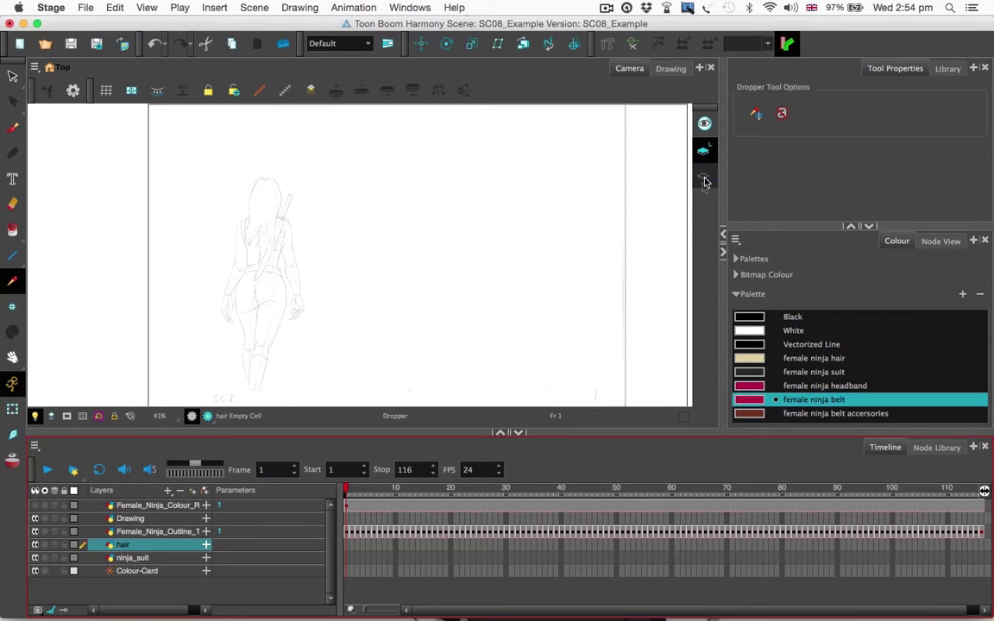
left_click(704, 178)
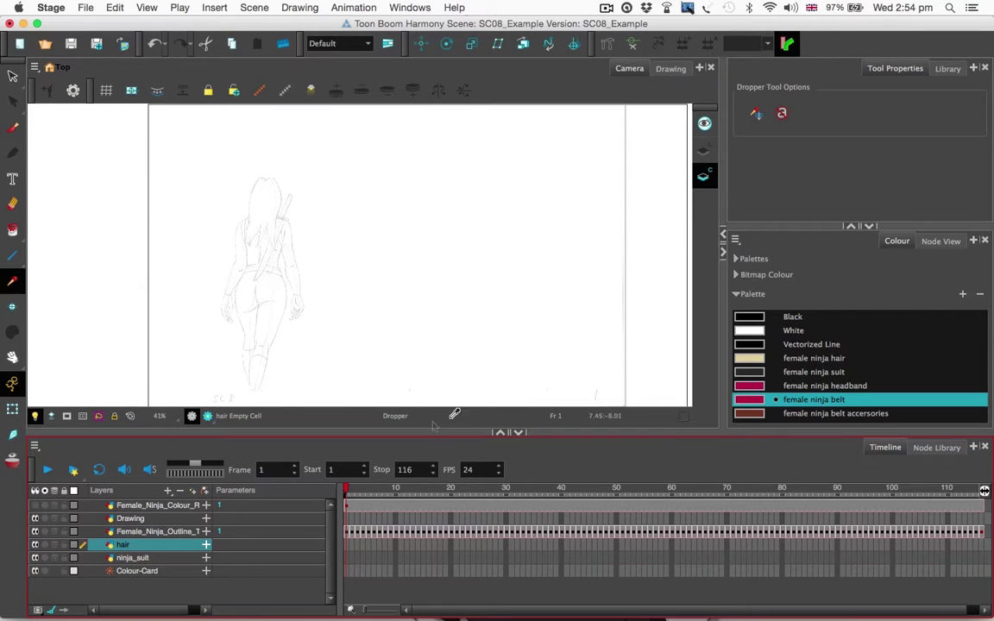
left_click(132, 558)
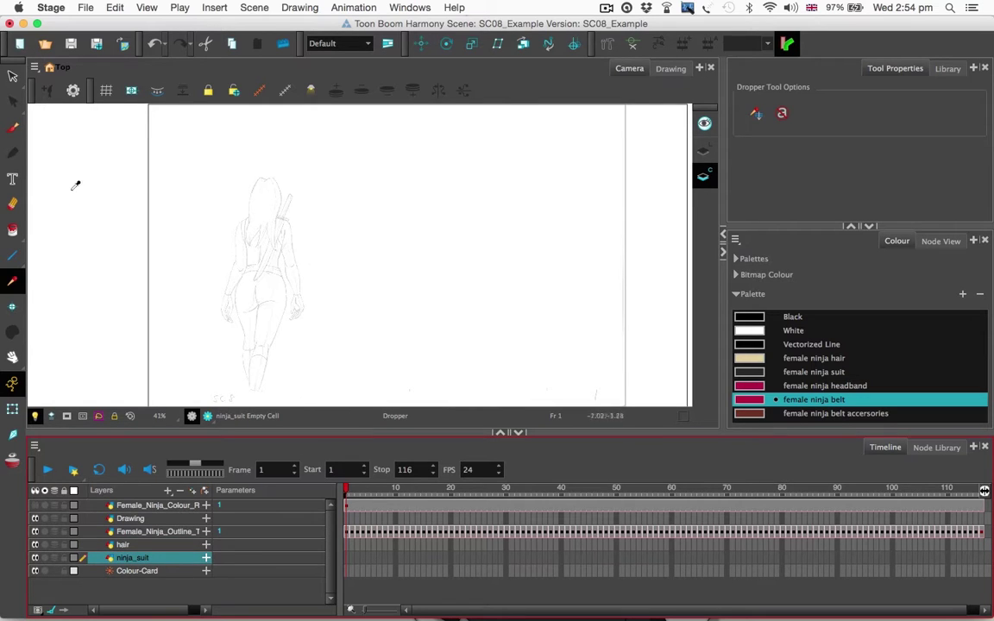
left_click(13, 128)
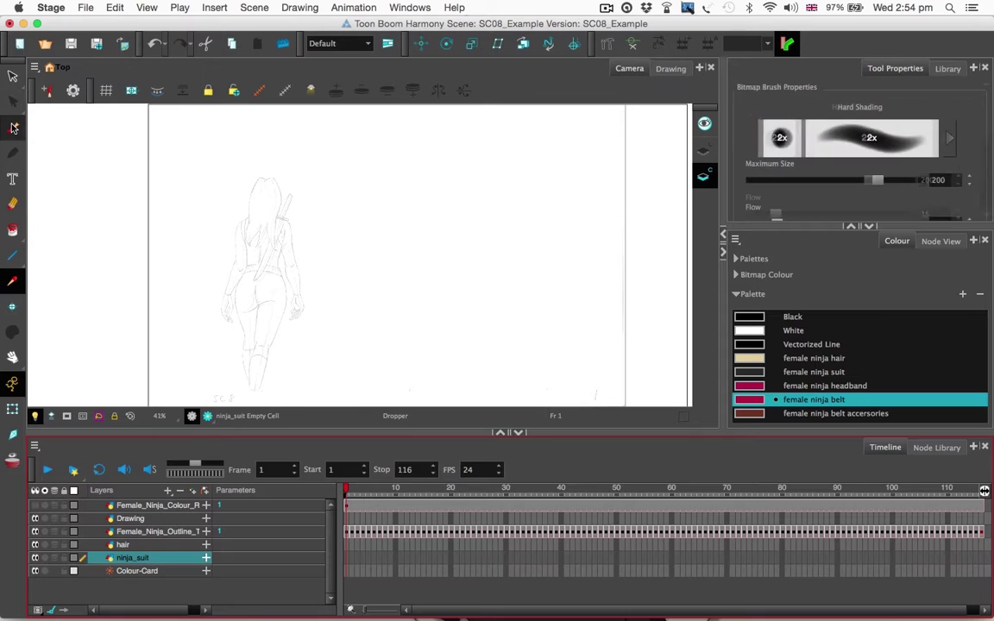
Try two bitmap brush strokes across the figure's upper body on the ninja_suit layer and undo them.
left_click_drag(414, 200, 263, 216)
left_click_drag(362, 220, 259, 244)
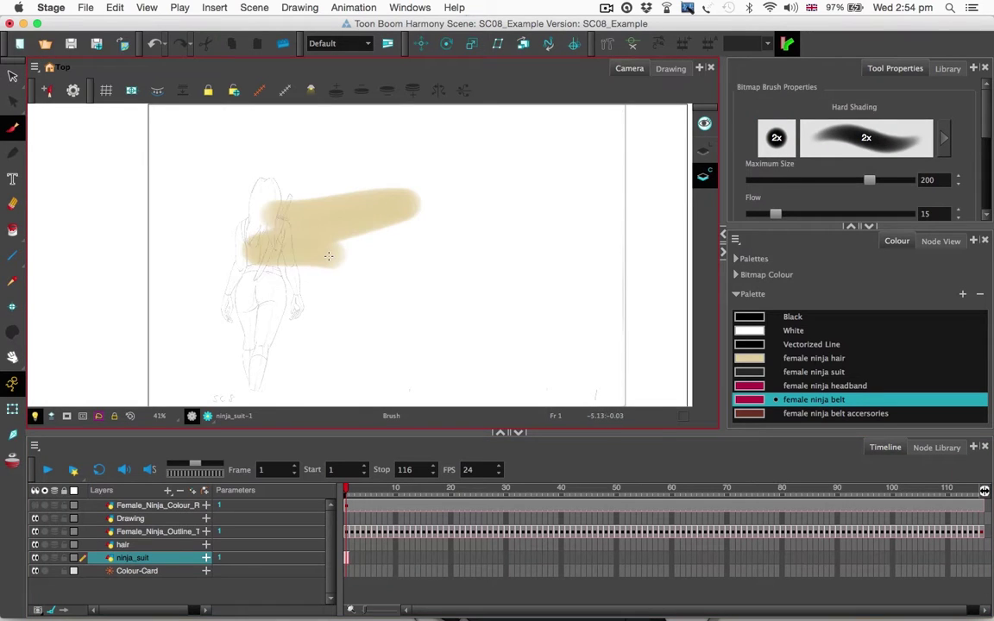
key("ctrl+z")
key("ctrl+z")
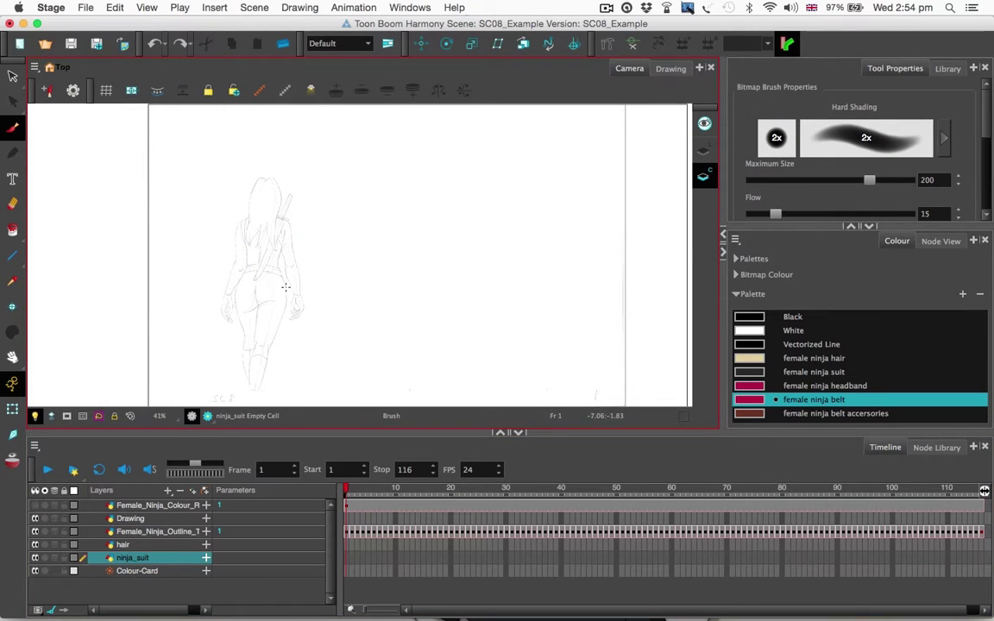
Try two brush strokes across the figure in the female ninja headband colour and undo them.
left_click(815, 359)
left_click(814, 386)
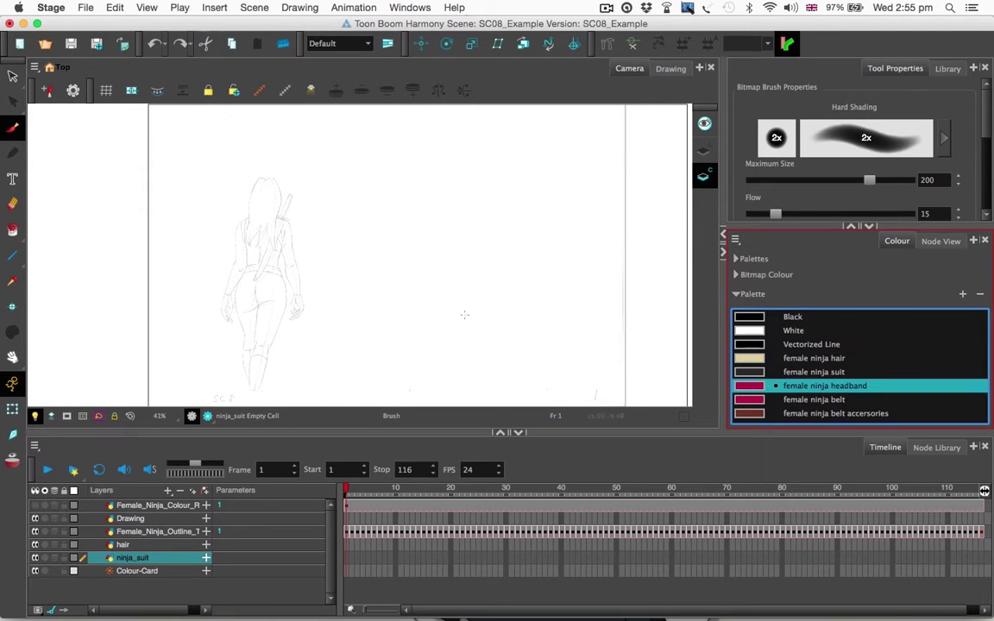
left_click_drag(280, 222, 159, 209)
left_click_drag(231, 246, 292, 233)
key("super+z")
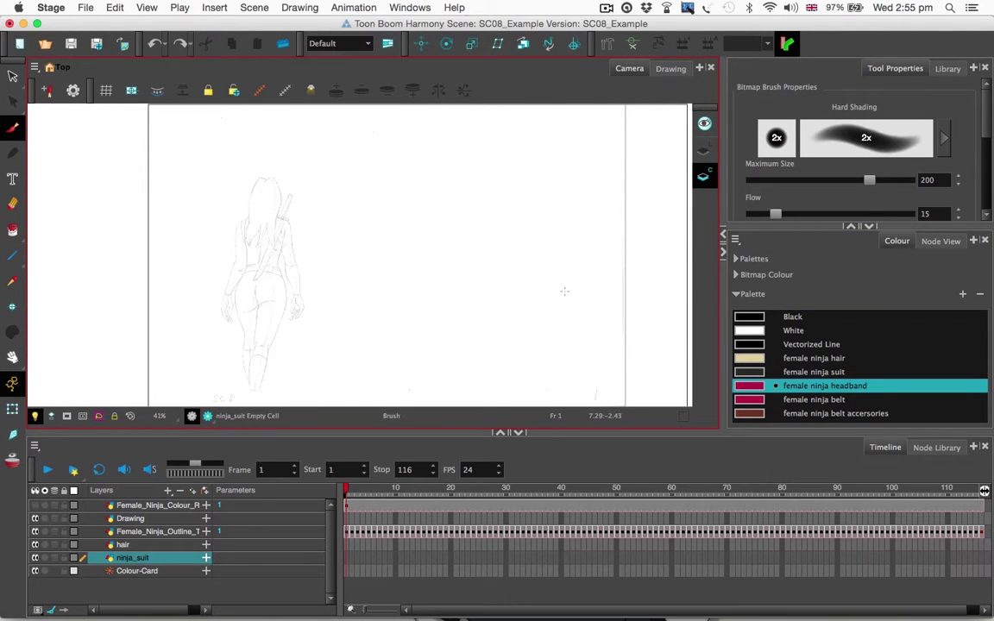
Make female ninja suit the current brush colour for painting the figure's torso and hips.
left_click(777, 372)
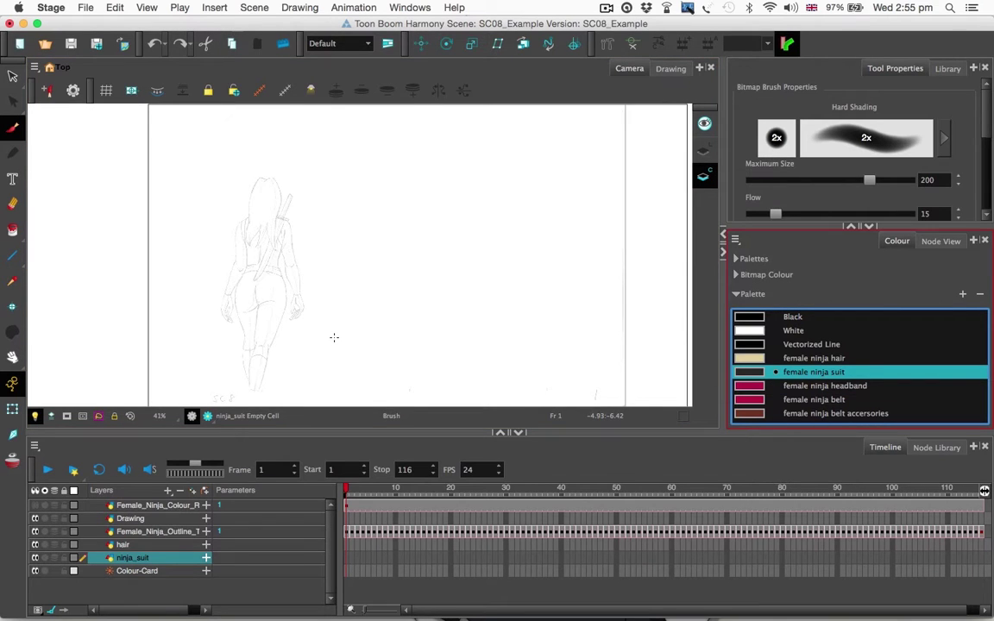
scroll(279, 284, "up", 3)
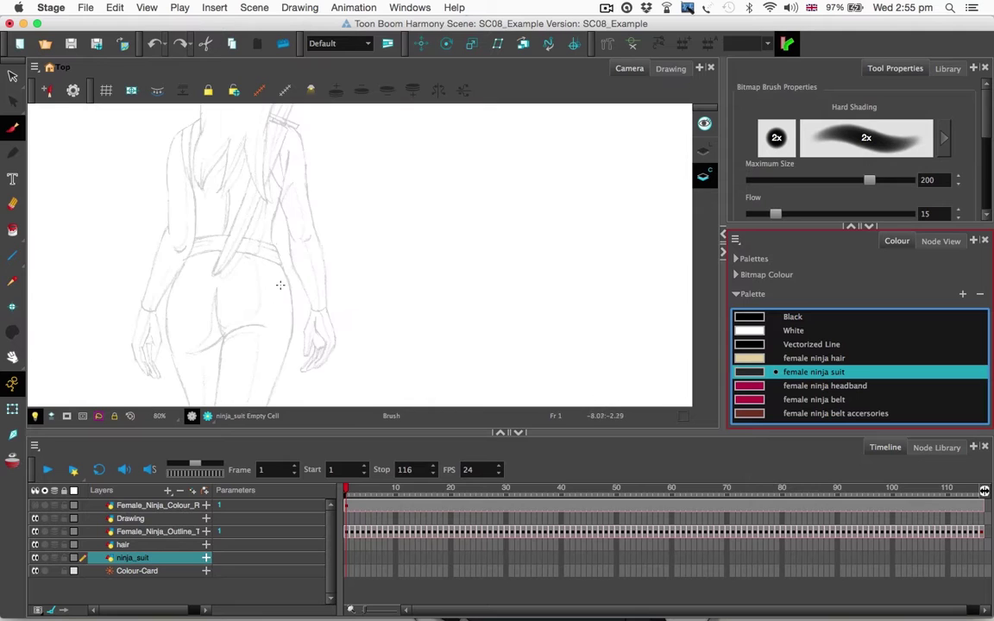
key("space")
left_click_drag(277, 260, 402, 291)
Try suit-coloured brush strokes over the figure's back and hips, check them in Render View, and undo them.
mouse_move(327, 209)
left_mouse_down()
mouse_move(328, 312)
mouse_move(370, 345)
left_mouse_up()
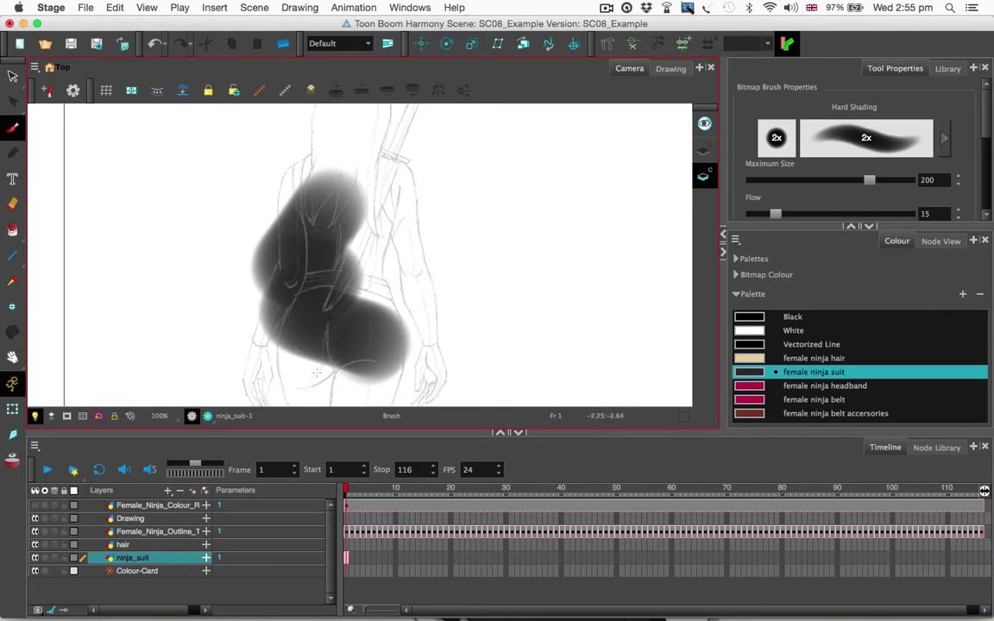
left_click(207, 418)
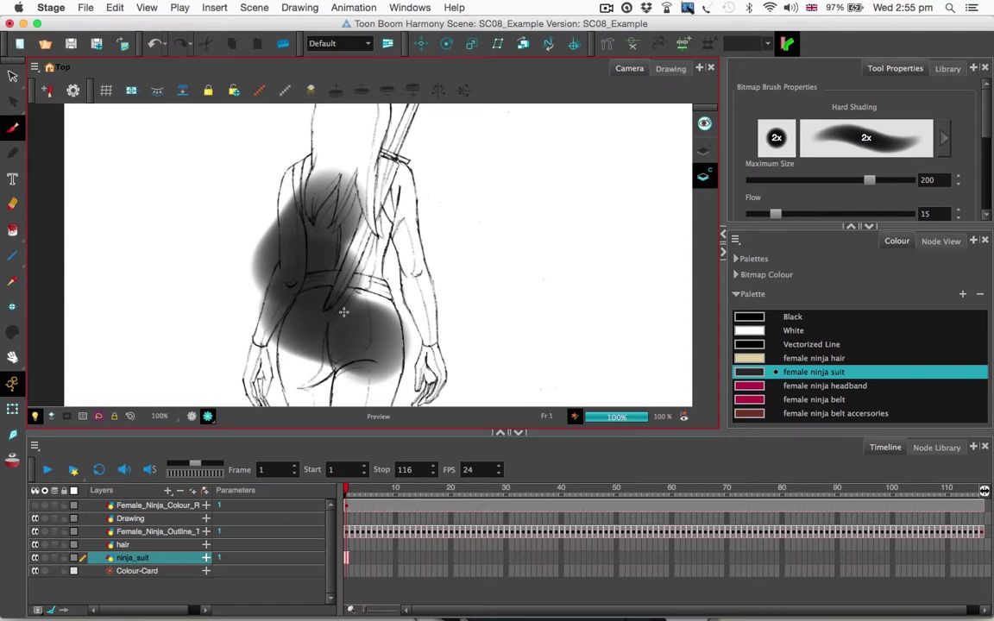
key("super+z")
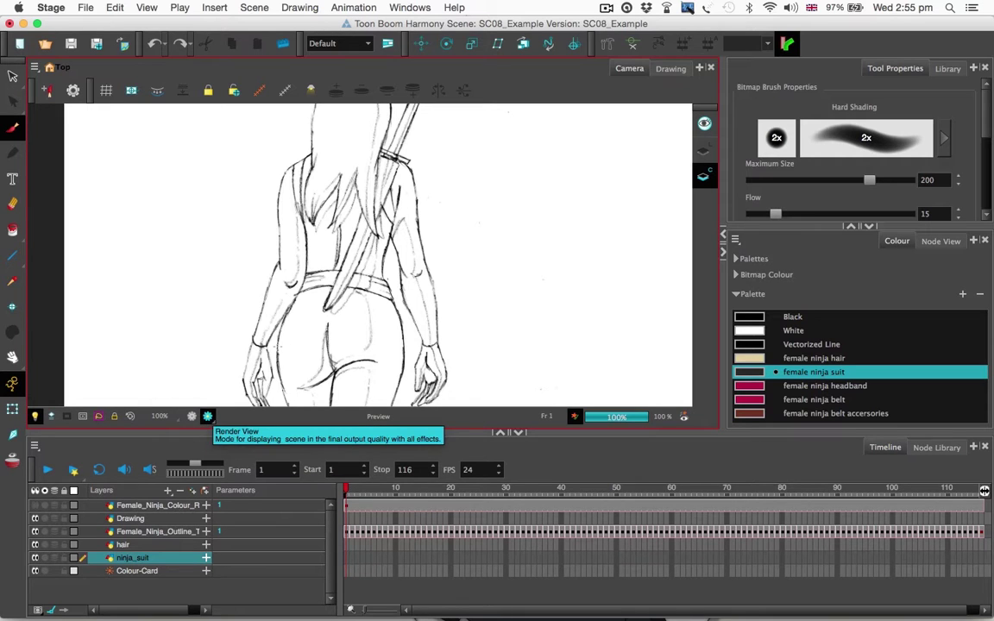
mouse_move(250, 312)
left_mouse_down()
mouse_move(284, 258)
mouse_move(310, 345)
mouse_move(335, 302)
mouse_move(329, 229)
left_mouse_up()
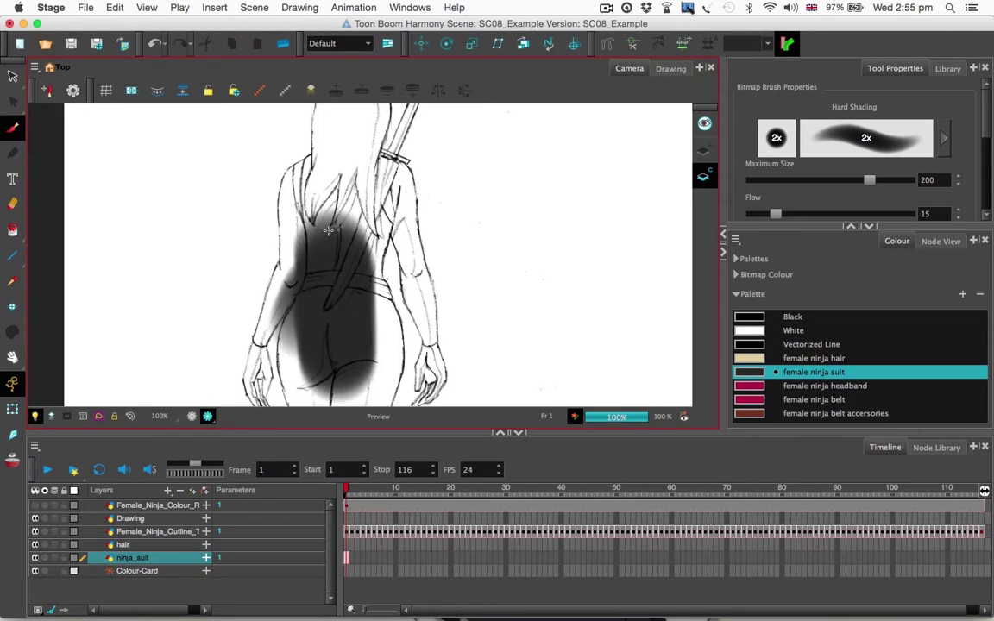
key("super+z")
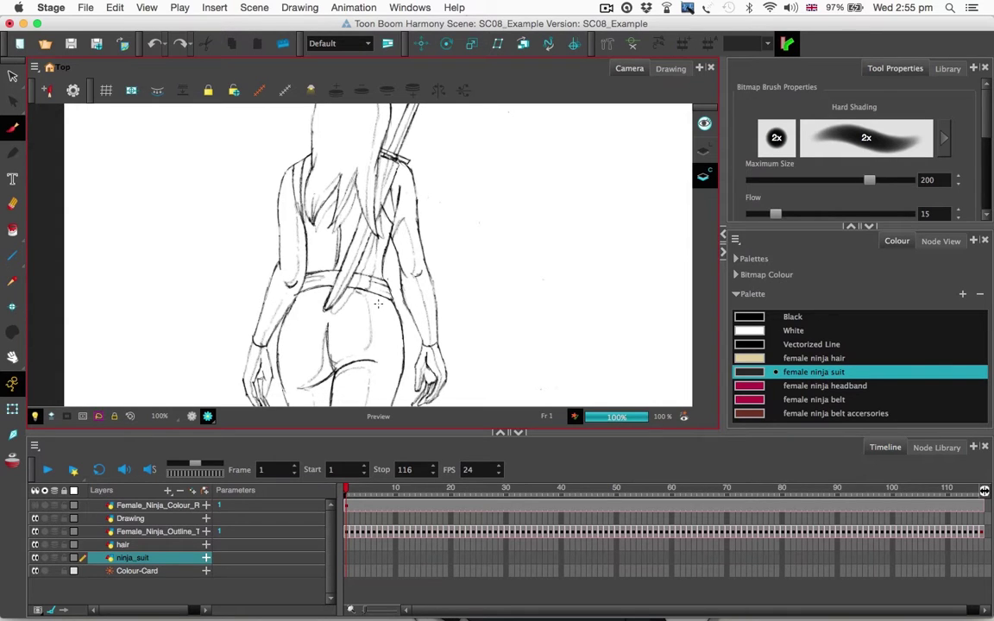
Return the Camera to OpenGL View, try a brush stroke down the torso, and undo it.
left_click(191, 416)
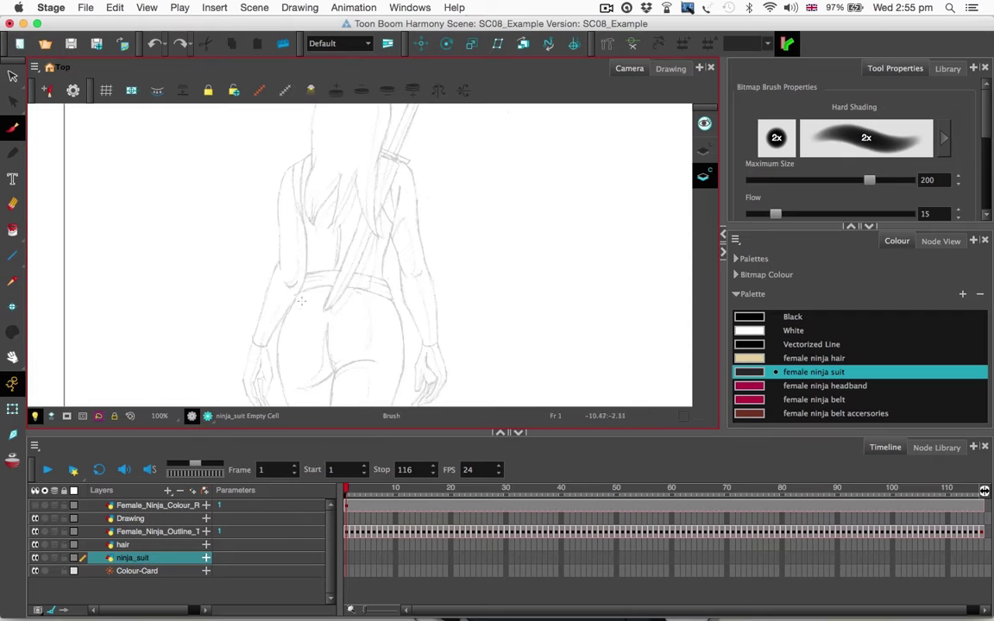
left_click_drag(314, 237, 366, 388)
key("super+z")
Compare the outline in Render View and OpenGL View, leaving the Camera in Render View.
left_click(207, 415)
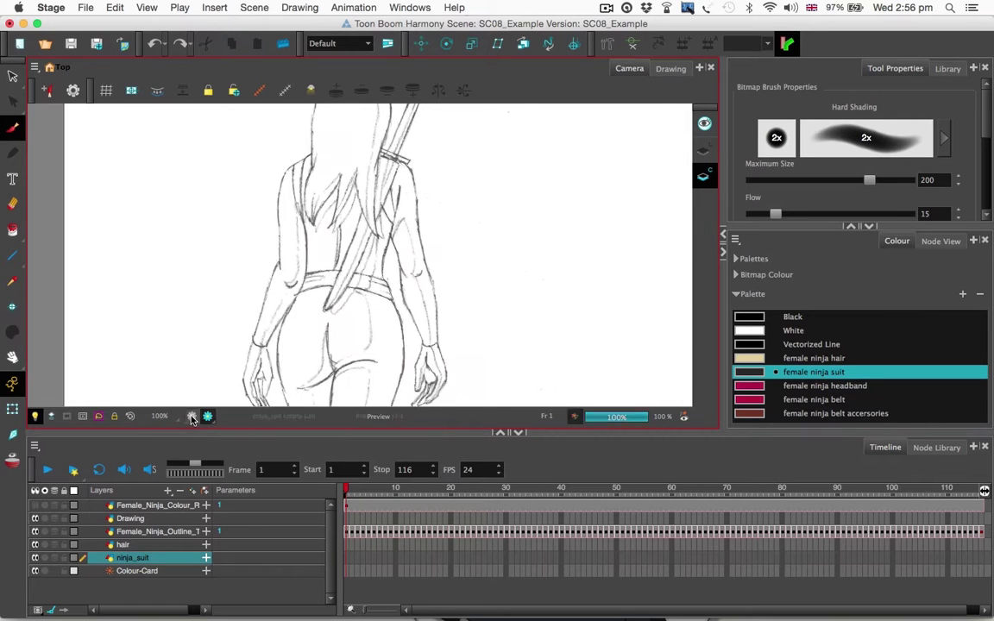
left_click(193, 418)
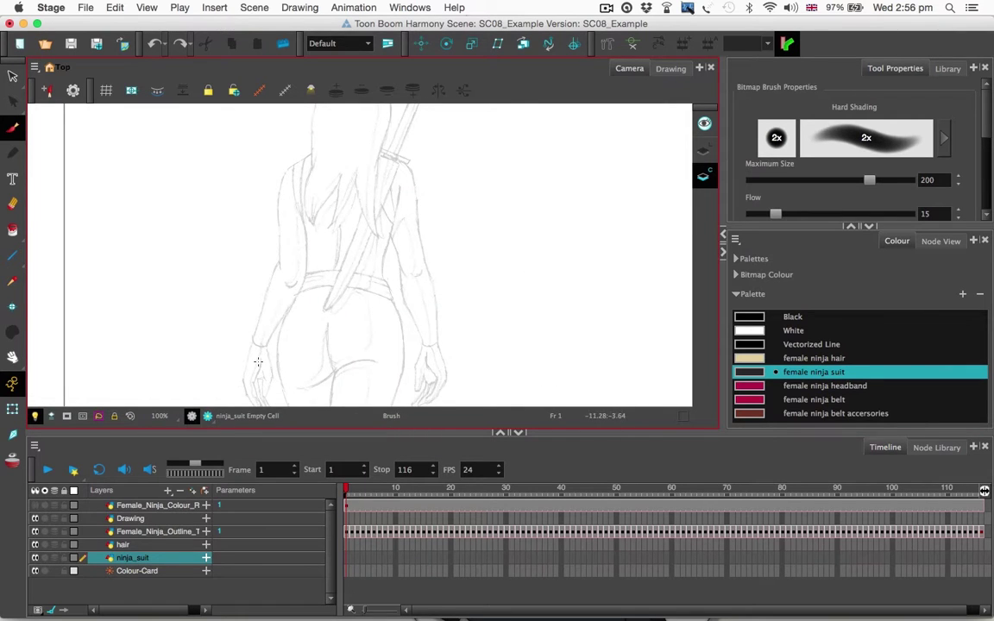
left_click(207, 415)
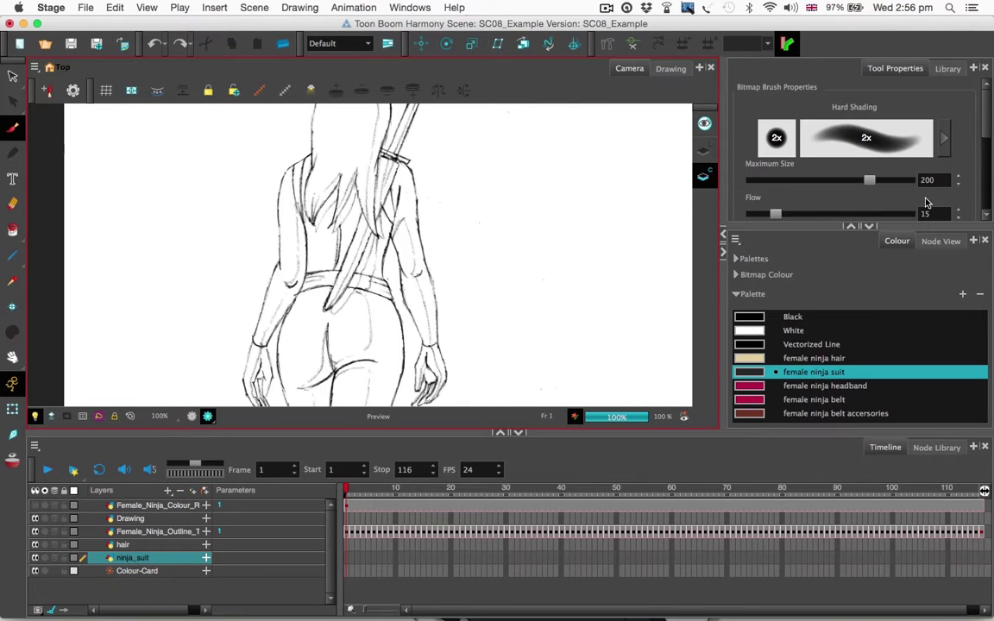
Set the bitmap brush flow to 100, try a vertical stroke over the lower back, and undo it.
scroll(862, 194, "down", 2)
scroll(815, 173, "up", 2)
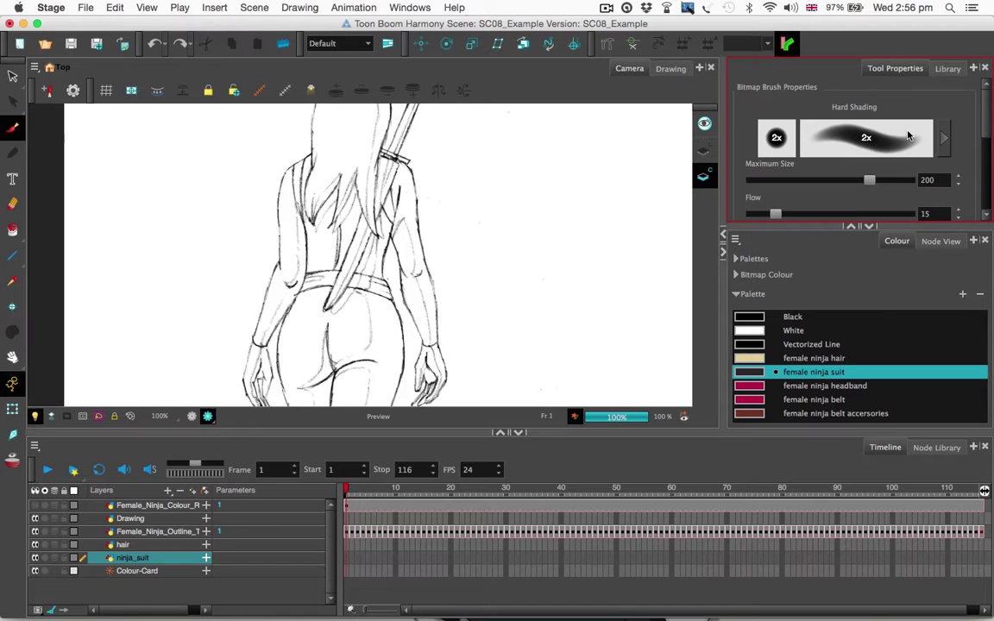
scroll(903, 152, "down", 2)
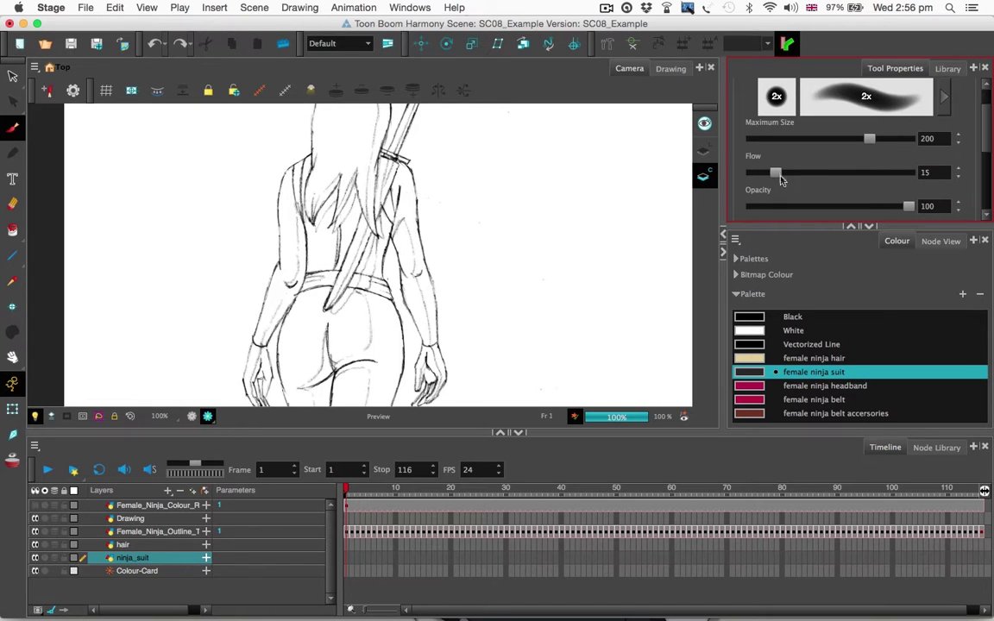
left_click_drag(776, 172, 923, 176)
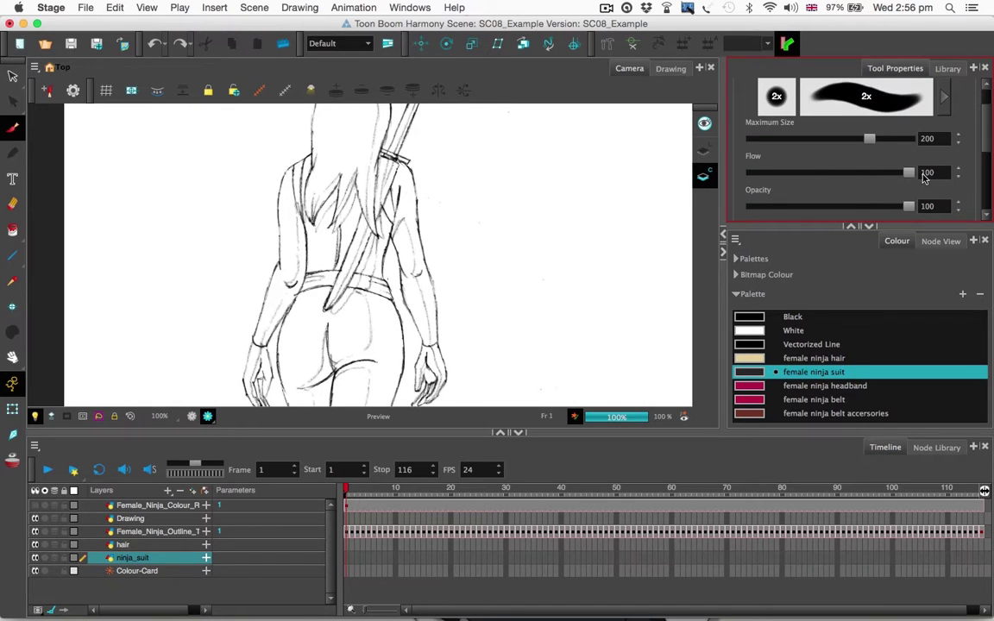
left_click_drag(326, 264, 327, 330)
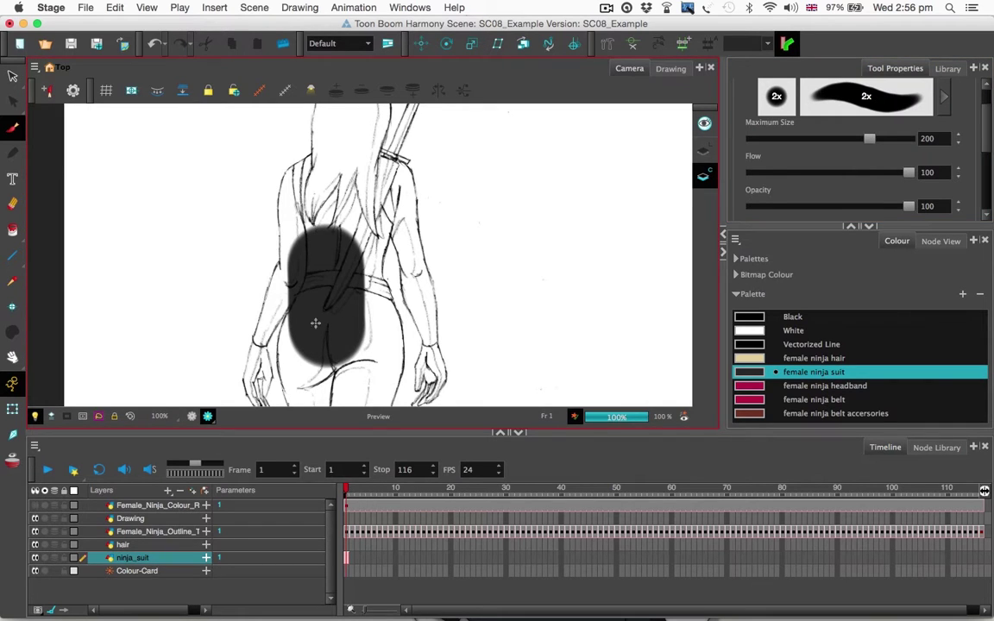
key("super+z")
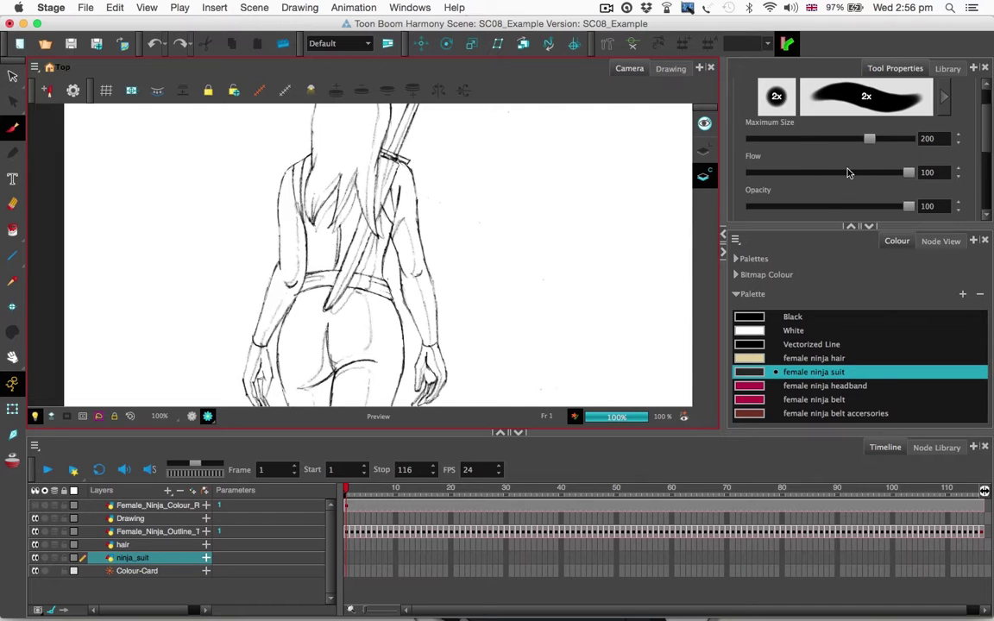
Set the brush flow to 41.5, try a stroke across the waist, and undo it.
left_click_drag(832, 172, 816, 172)
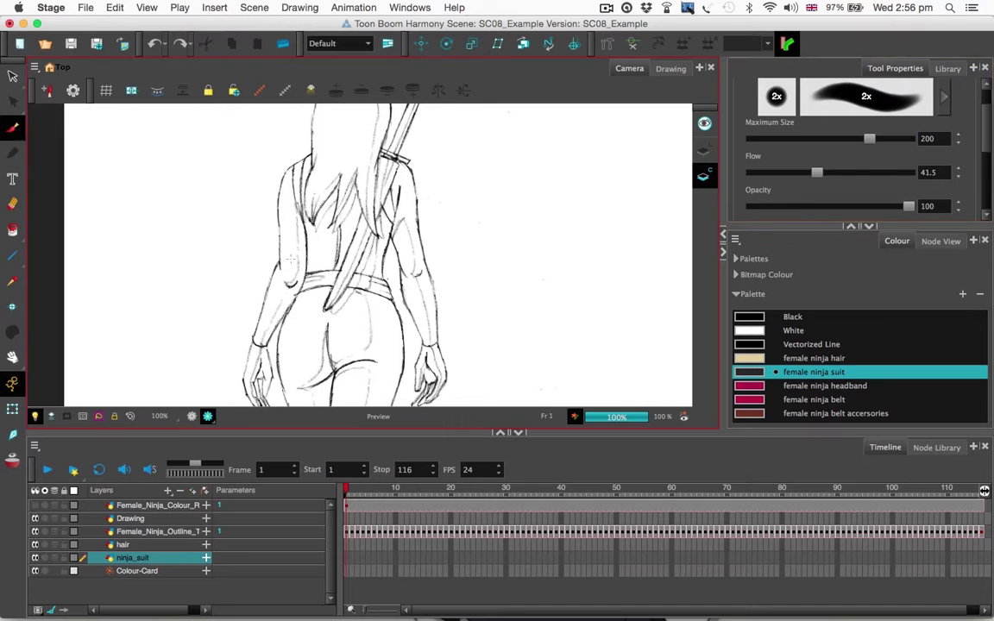
left_click_drag(261, 259, 405, 252)
key("super+z")
Set the brush flow to 10.9, try overlapping strokes across the torso, and undo them all.
left_click_drag(816, 173, 768, 172)
left_click_drag(233, 264, 351, 259)
mouse_move(251, 275)
left_mouse_down()
mouse_move(372, 253)
mouse_move(278, 315)
mouse_move(400, 232)
left_mouse_up()
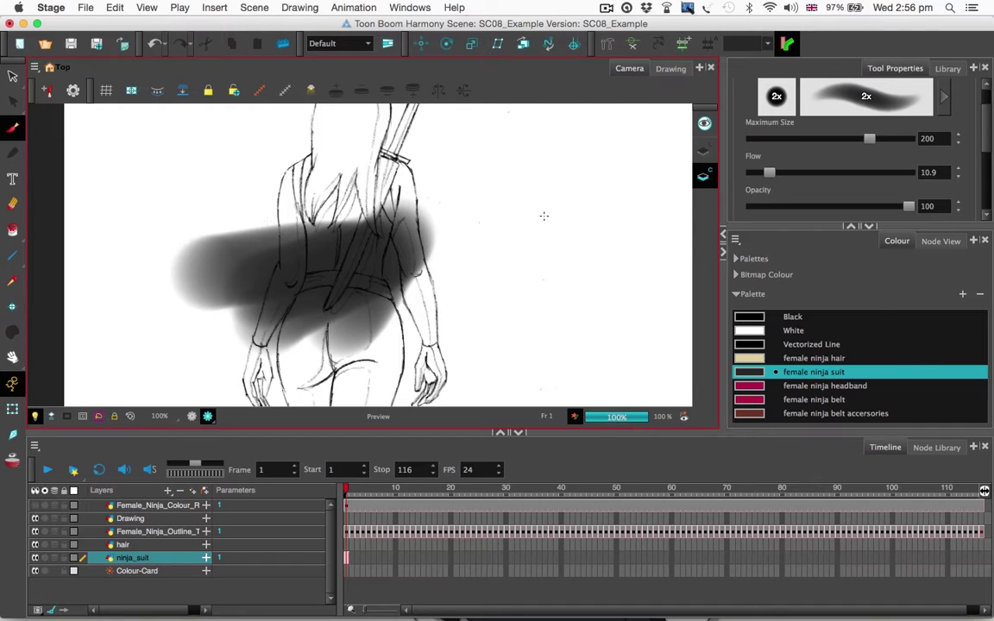
key("super+z")
key("super+z")
key("super+z")
key("super+z")
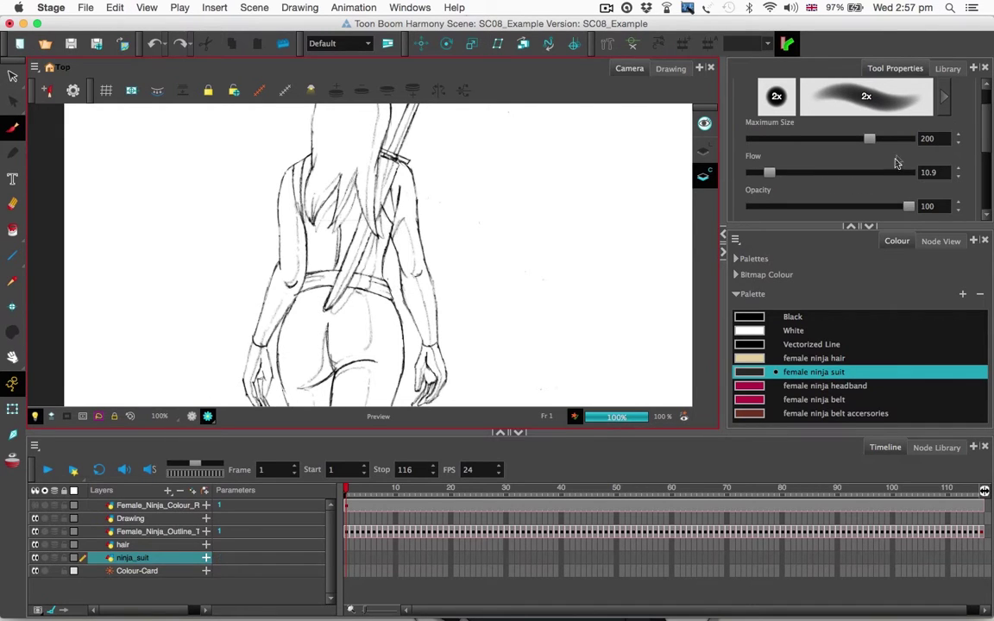
Set the brush flow to 100, try one stroke across the waist and arms, and undo it.
left_click_drag(769, 172, 922, 177)
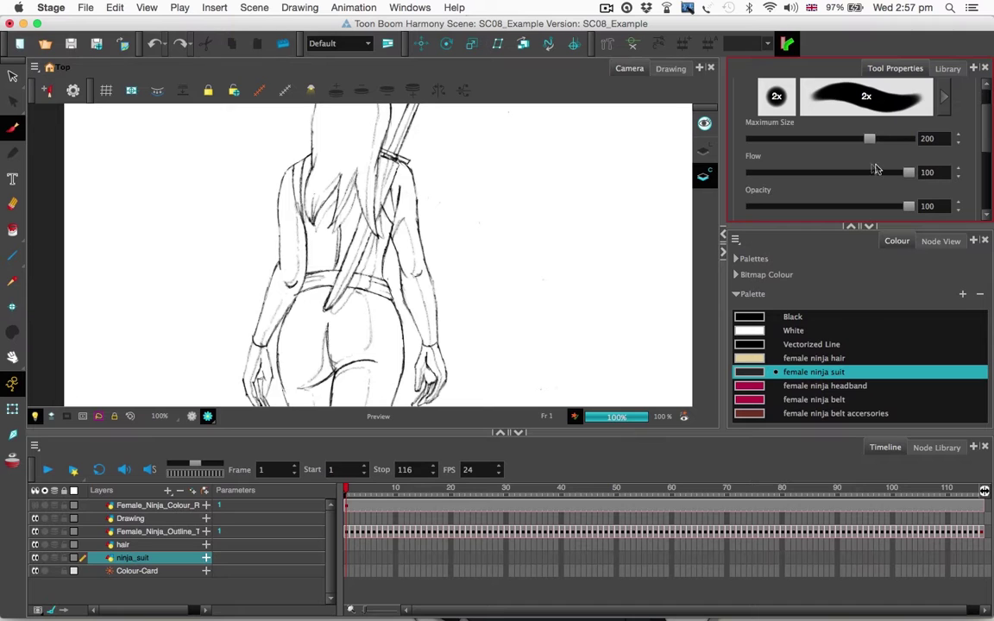
left_click_drag(242, 285, 455, 270)
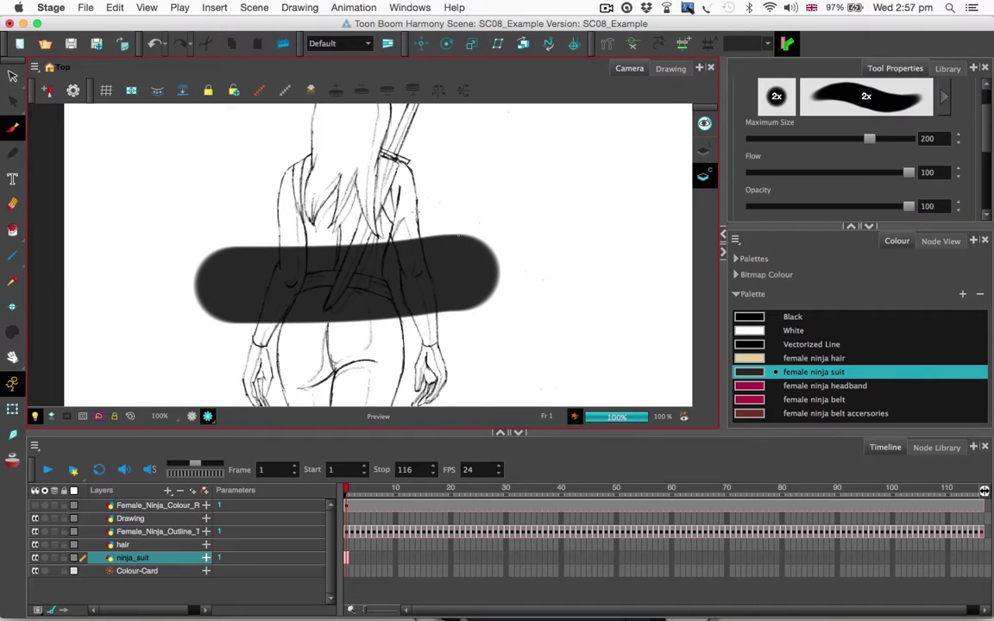
key("super+z")
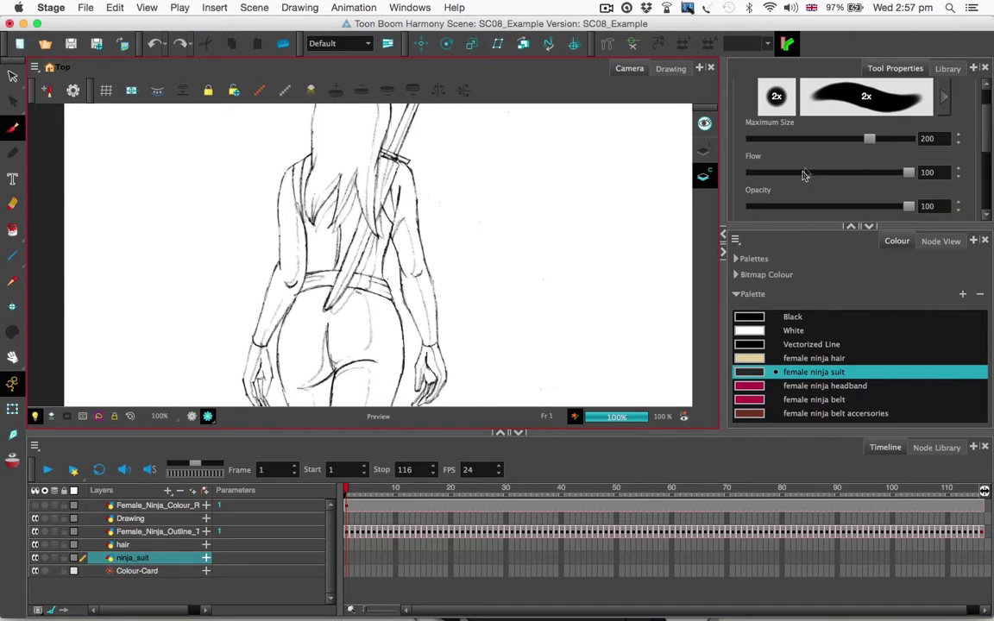
Set the brush's maximum size to 40.2, try a short stroke beside the figure's left elbow, and undo it.
left_click_drag(869, 139, 782, 149)
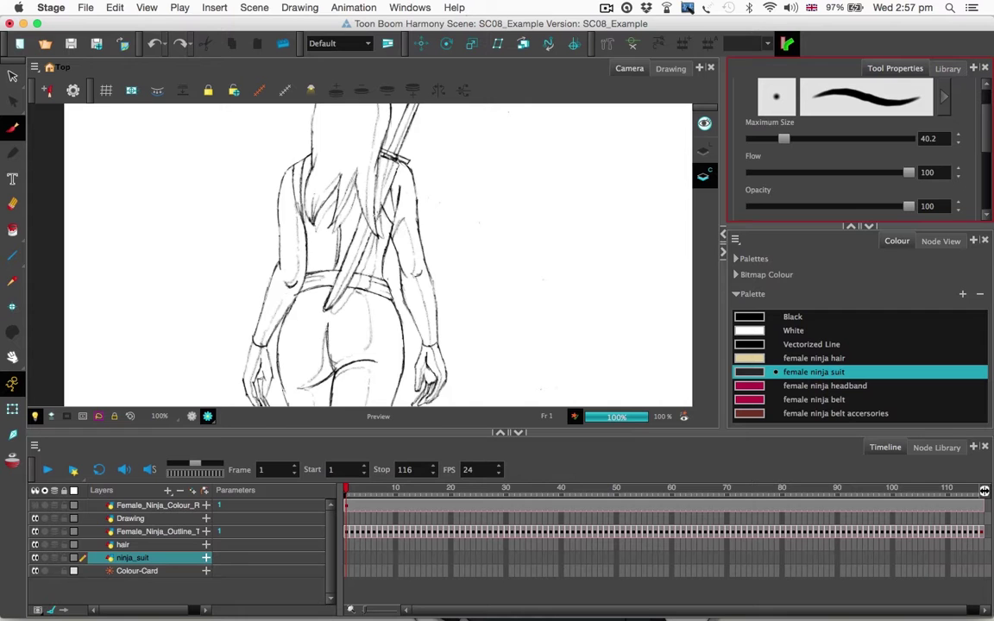
scroll(380, 237, "down", 3)
scroll(381, 236, "up", 3)
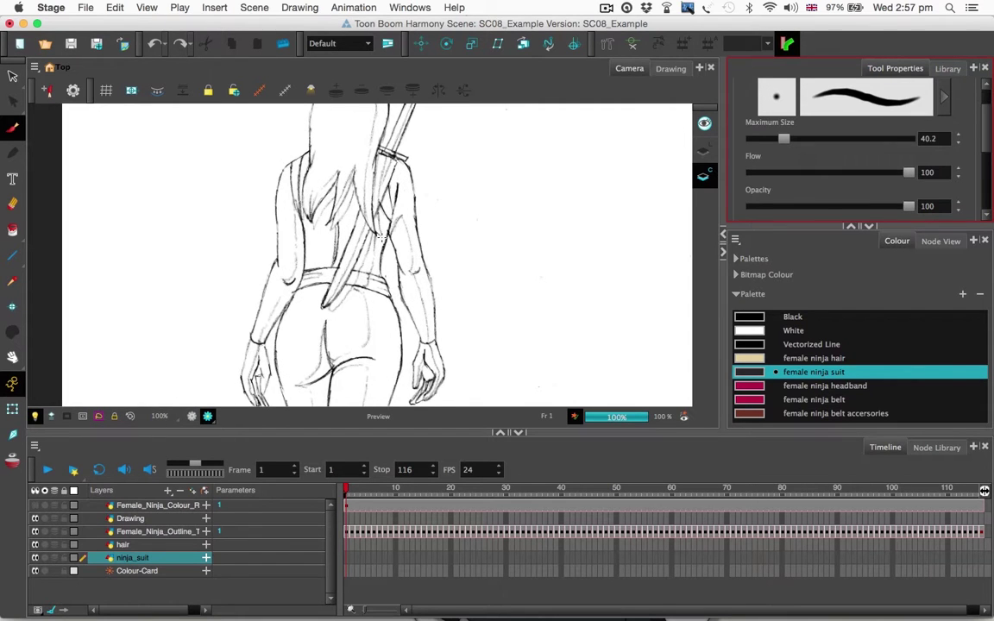
scroll(384, 240, "down", 3)
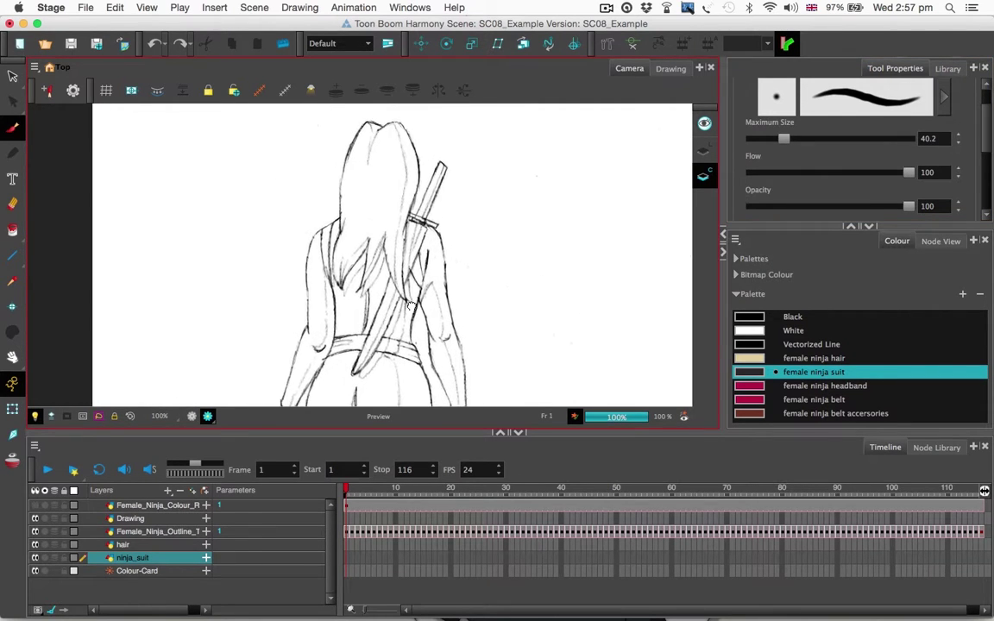
scroll(397, 247, "up", 3)
left_click_drag(394, 250, 418, 202)
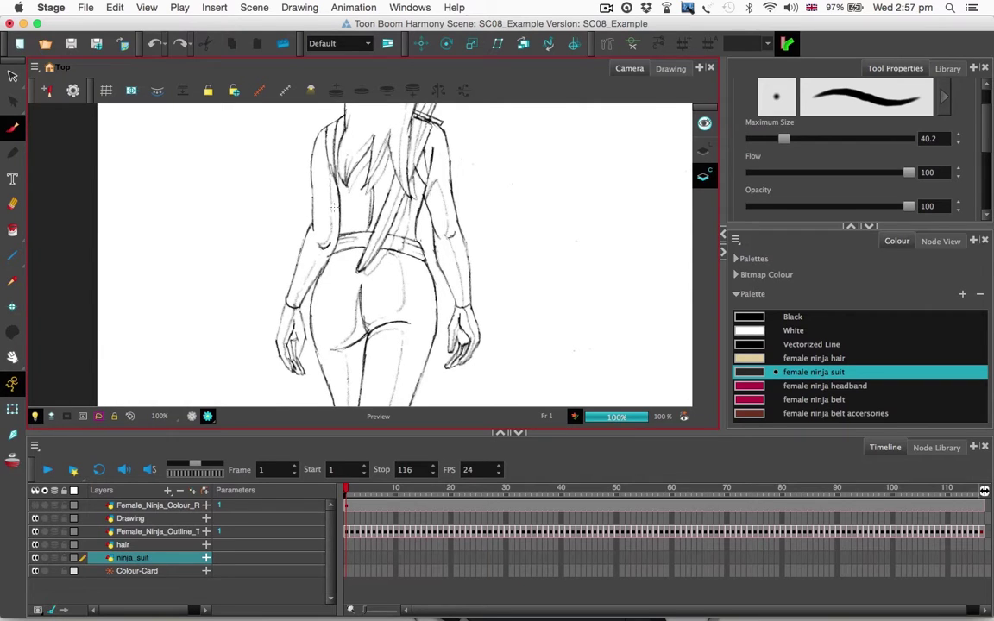
left_click_drag(329, 194, 333, 253)
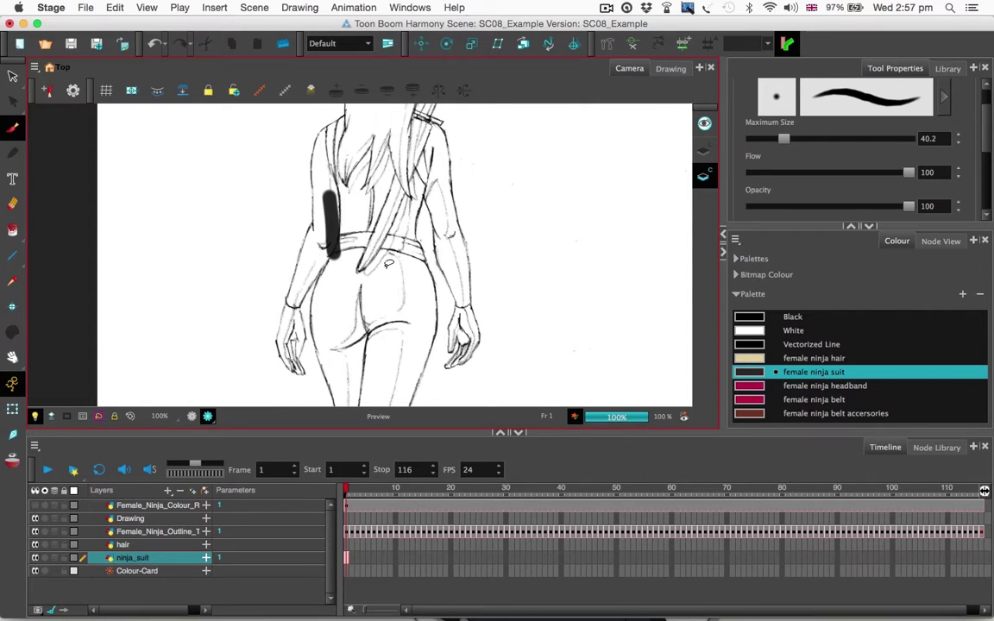
key("super+z")
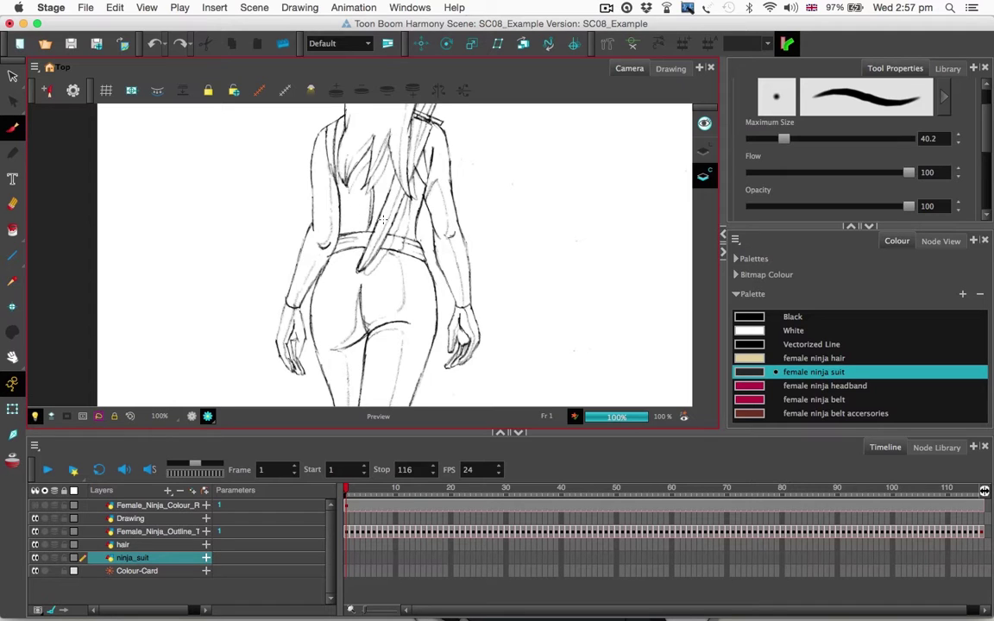
Paint the suit colour down the middle of the back to the hips, enlarging the brush's maximum size to 58.6.
mouse_move(348, 205)
left_mouse_down()
mouse_move(362, 276)
mouse_move(364, 226)
left_mouse_up()
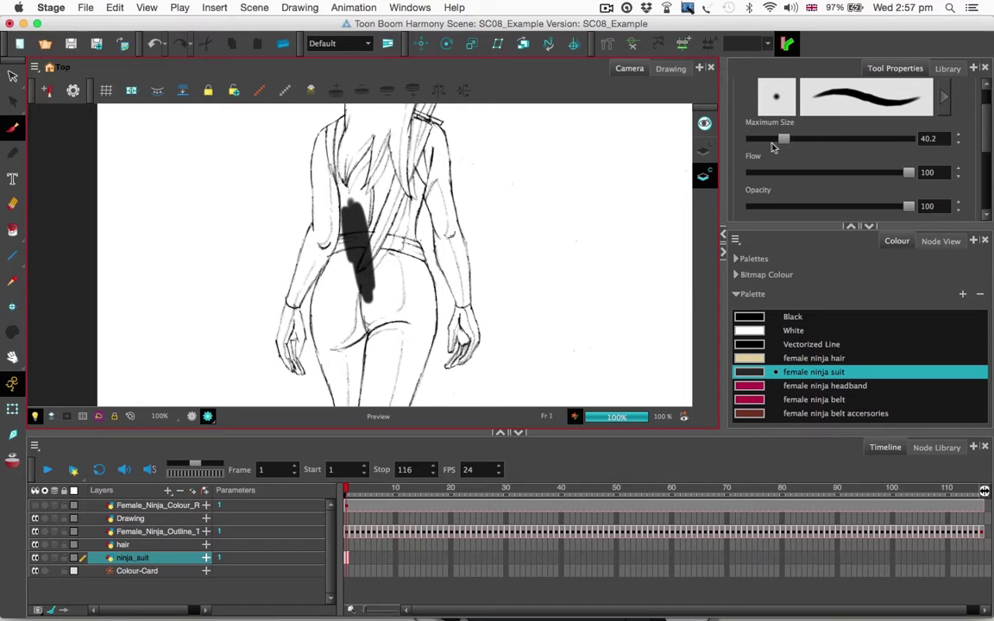
left_click_drag(783, 141, 797, 144)
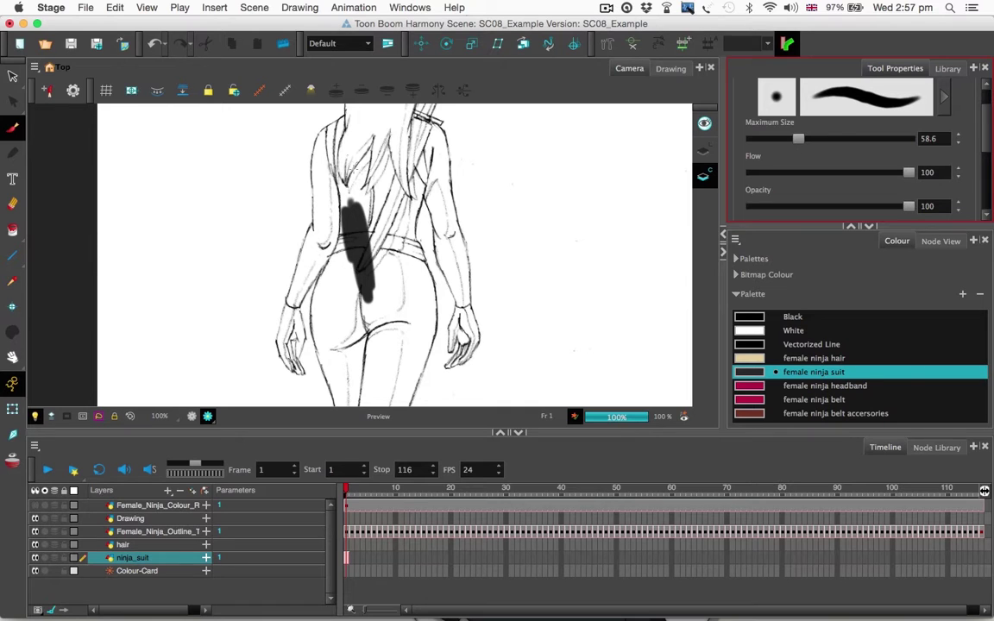
mouse_move(355, 168)
left_mouse_down()
mouse_move(385, 257)
mouse_move(349, 194)
left_mouse_up()
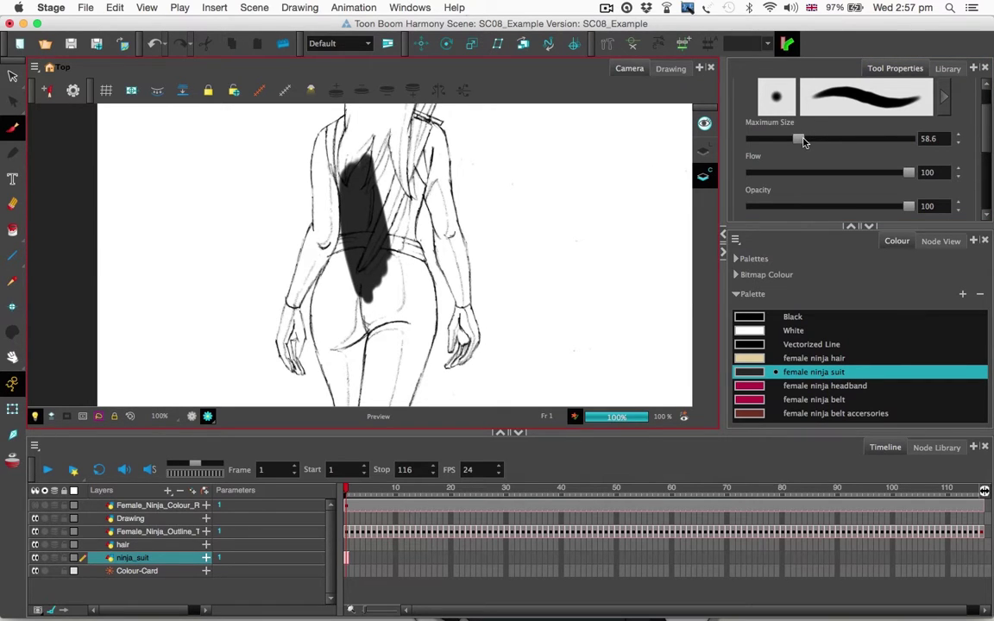
Set the brush's maximum size to 85.6 and paint the suit colour over the left shoulder, upper arm and hip.
left_click_drag(801, 143, 811, 141)
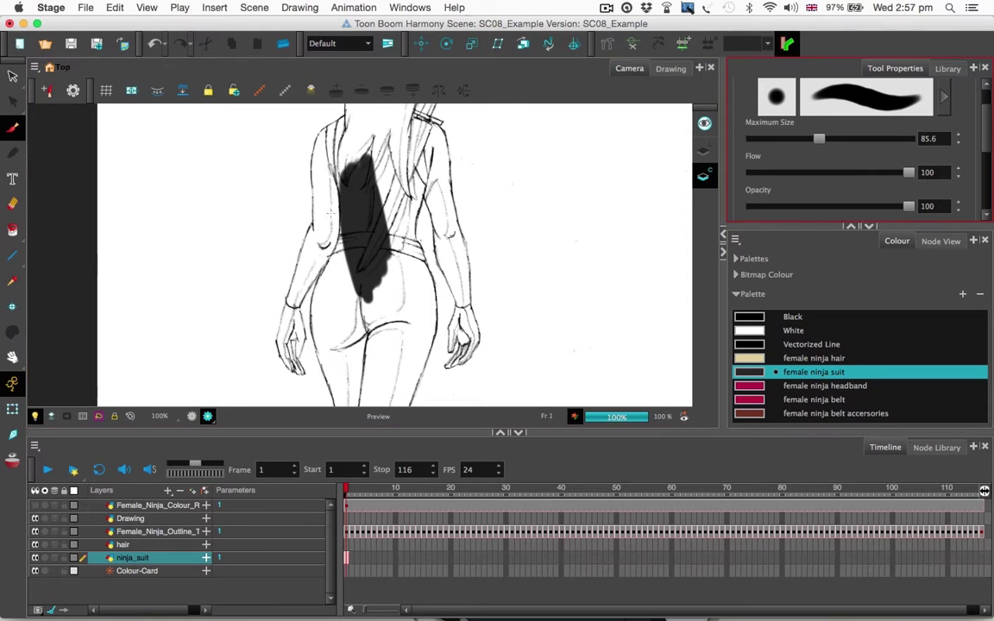
mouse_move(328, 213)
left_mouse_down()
mouse_move(326, 259)
mouse_move(337, 195)
mouse_move(328, 213)
mouse_move(323, 177)
mouse_move(333, 134)
mouse_move(345, 143)
mouse_move(336, 182)
mouse_move(322, 182)
left_mouse_up()
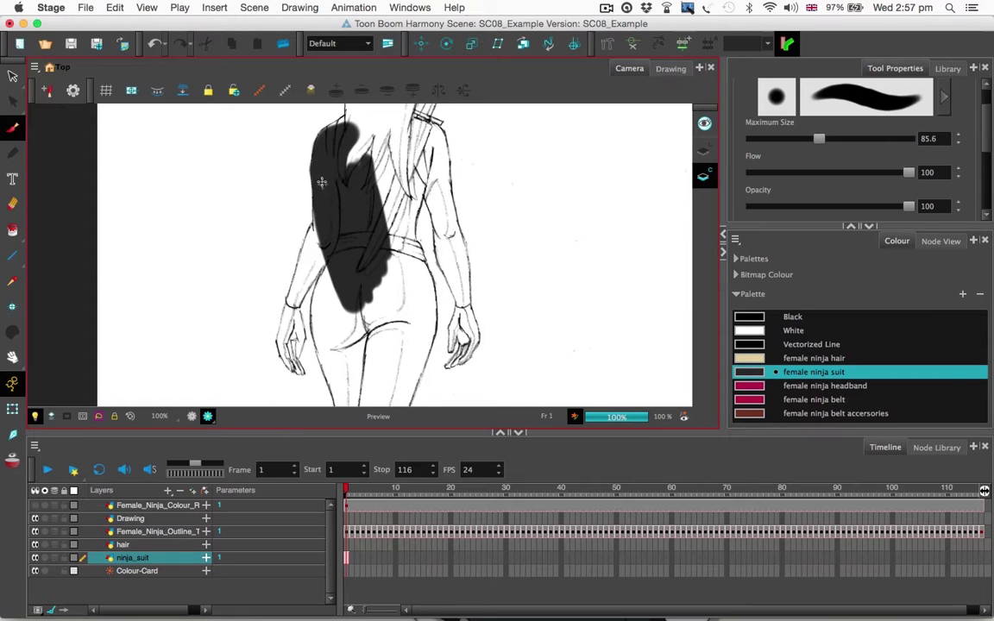
mouse_move(328, 141)
left_mouse_down()
mouse_move(304, 121)
mouse_move(315, 107)
mouse_move(321, 169)
mouse_move(324, 121)
left_mouse_up()
Erase the suit colour spilling over the outline of the left shoulder and upper arm with the Eraser tool.
left_click_drag(418, 195, 465, 272)
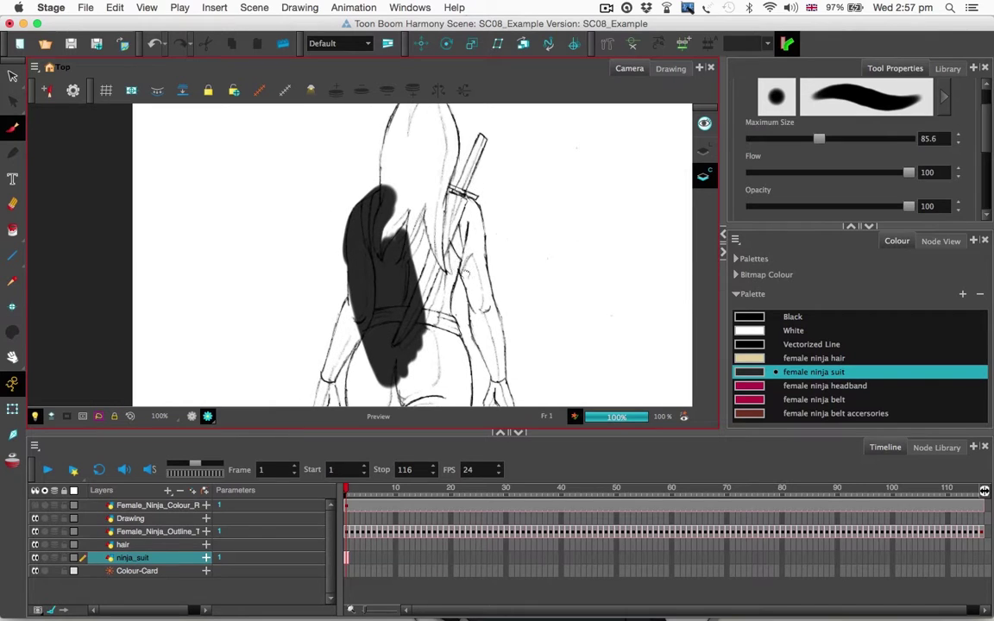
left_click(12, 205)
mouse_move(336, 257)
left_mouse_down()
mouse_move(335, 213)
mouse_move(340, 250)
mouse_move(359, 188)
mouse_move(379, 176)
mouse_move(348, 221)
mouse_move(392, 181)
mouse_move(353, 200)
mouse_move(338, 228)
left_mouse_up()
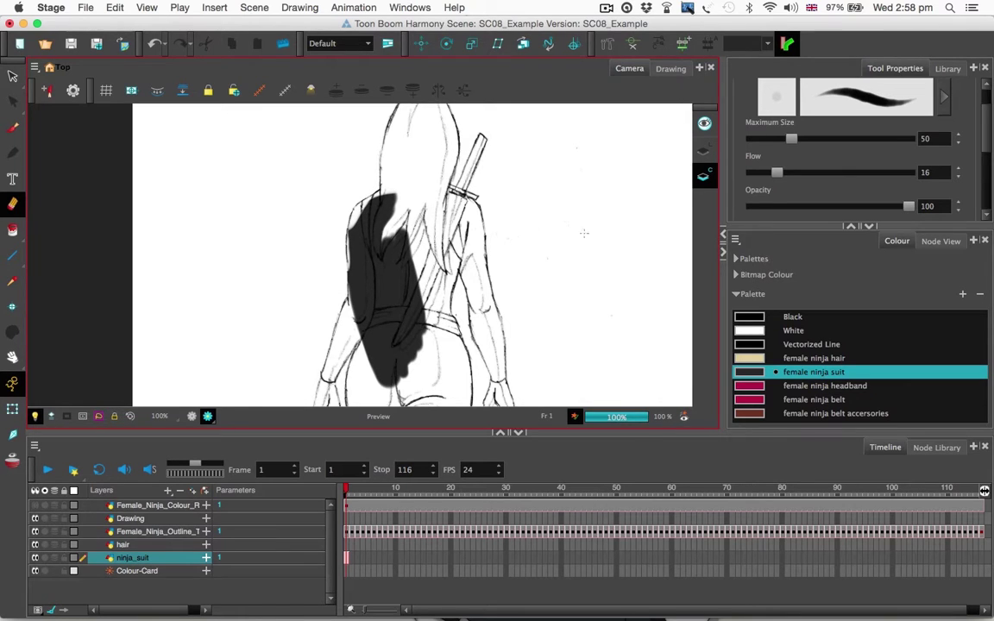
Paint the suit colour across the back, right shoulder and right upper arm down to the elbow with the Brush tool.
left_click(15, 128)
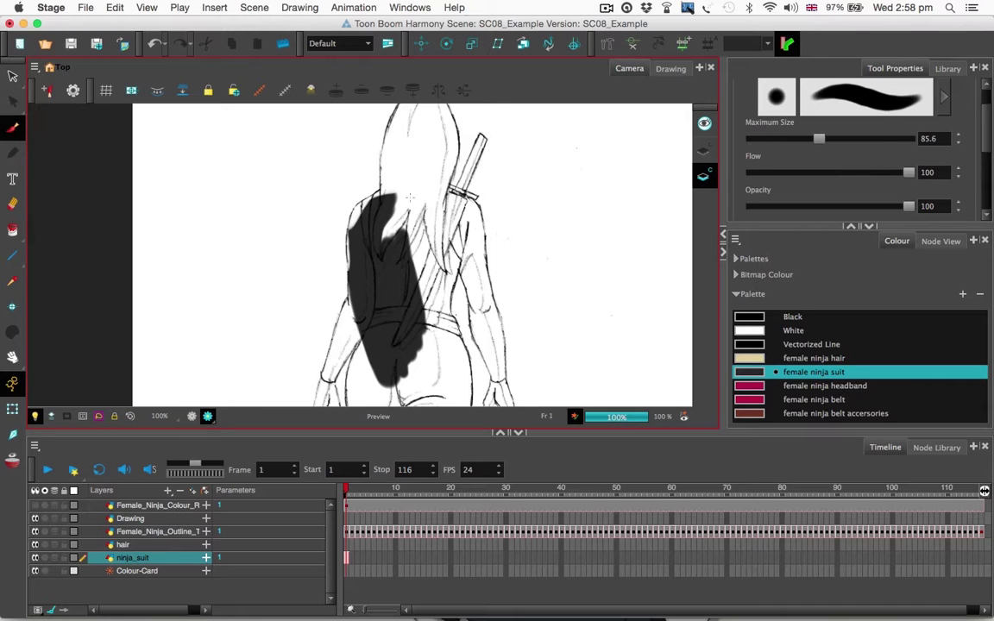
left_click_drag(415, 266, 465, 227)
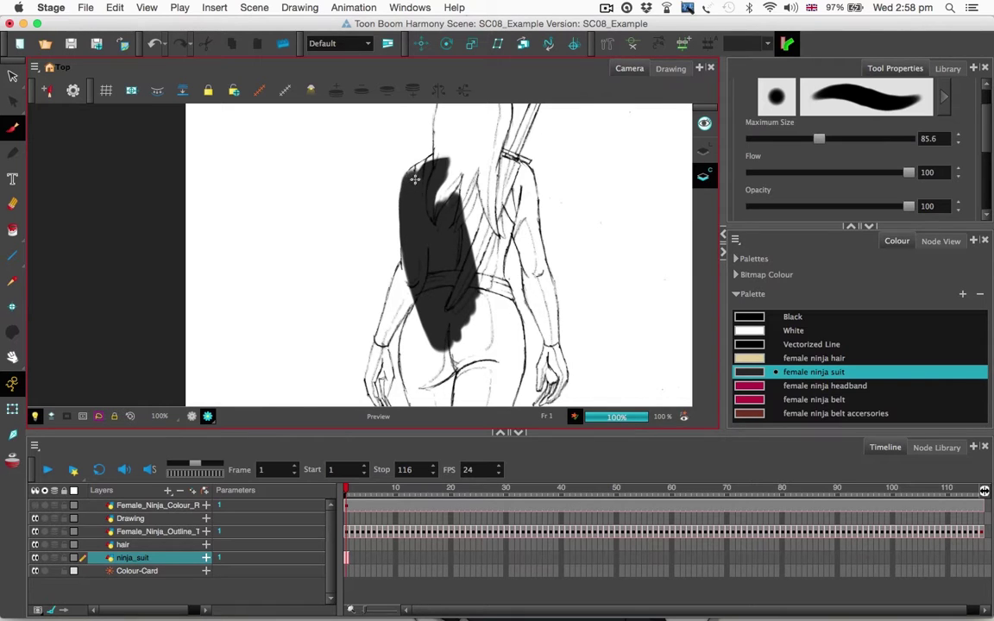
mouse_move(437, 167)
left_mouse_down()
mouse_move(404, 190)
mouse_move(432, 202)
mouse_move(492, 259)
mouse_move(455, 258)
mouse_move(461, 293)
mouse_move(464, 275)
left_mouse_up()
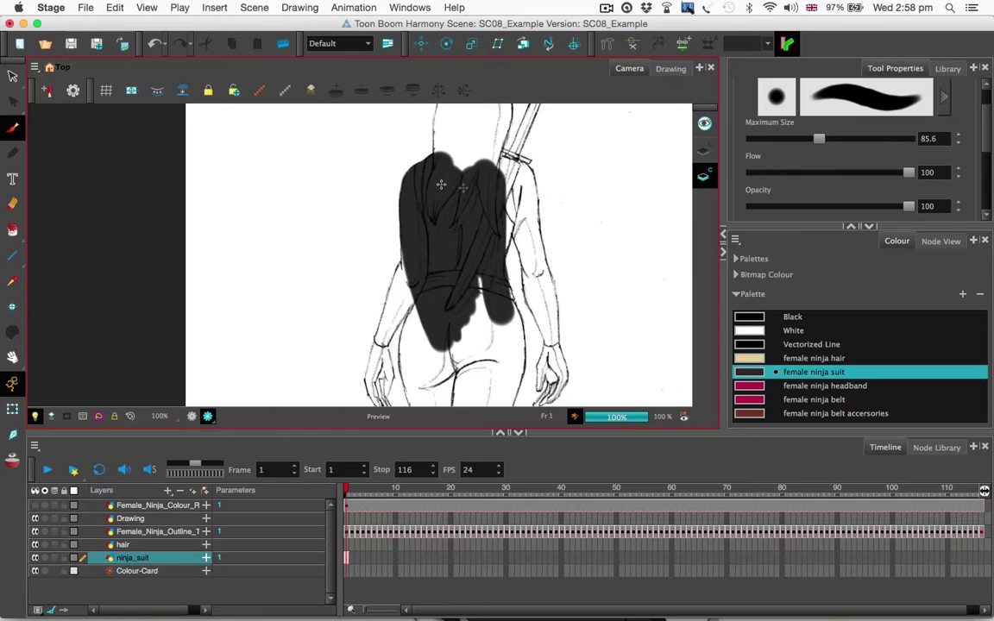
mouse_move(441, 184)
left_mouse_down()
mouse_move(471, 226)
mouse_move(455, 289)
mouse_move(416, 287)
mouse_move(414, 255)
mouse_move(414, 268)
mouse_move(494, 160)
mouse_move(522, 177)
mouse_move(513, 213)
mouse_move(530, 253)
mouse_move(529, 196)
left_mouse_up()
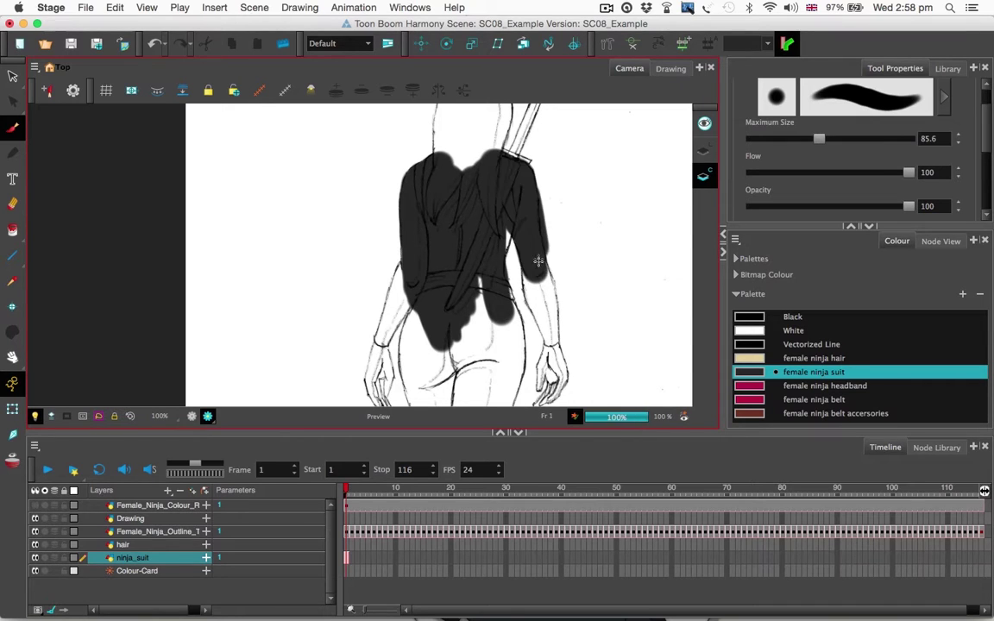
left_click_drag(569, 236, 567, 171)
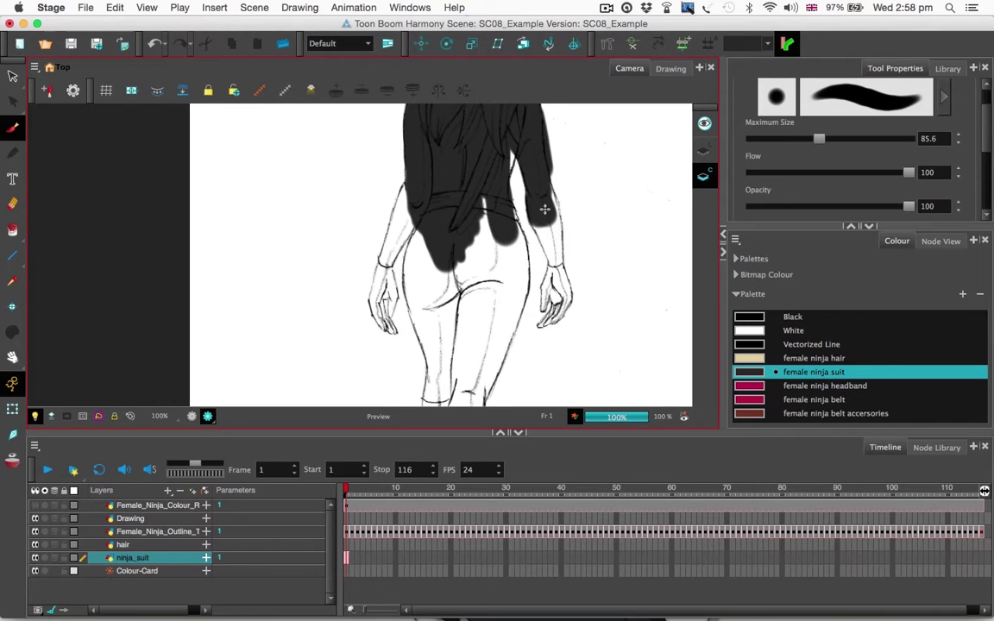
Set the brush's maximum size to 42 and paint the suit colour down the right forearm to the wrist.
scroll(545, 211, "up", 1)
scroll(547, 212, "up", 2)
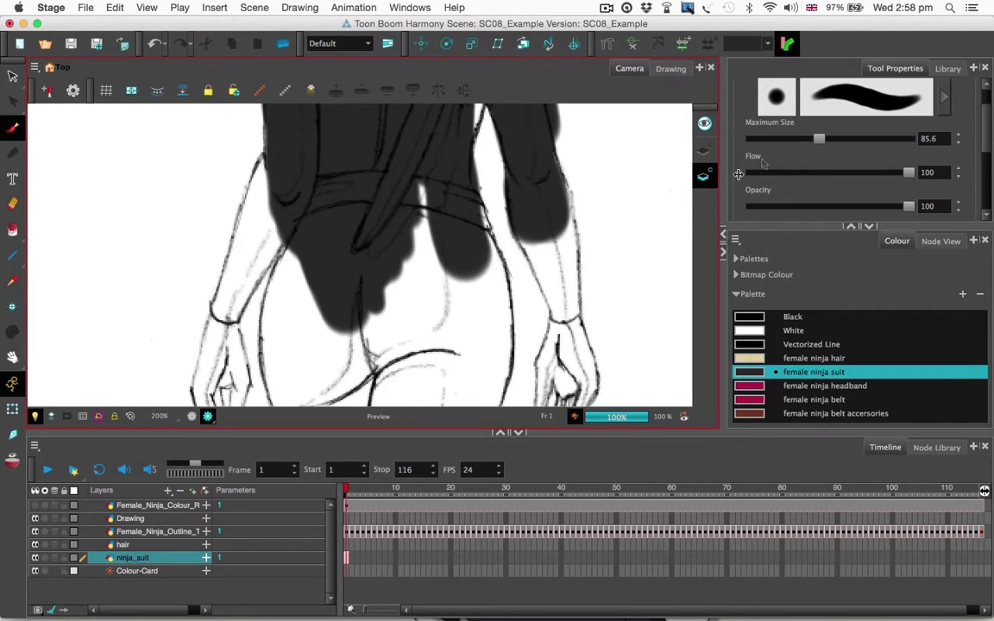
left_click(788, 138)
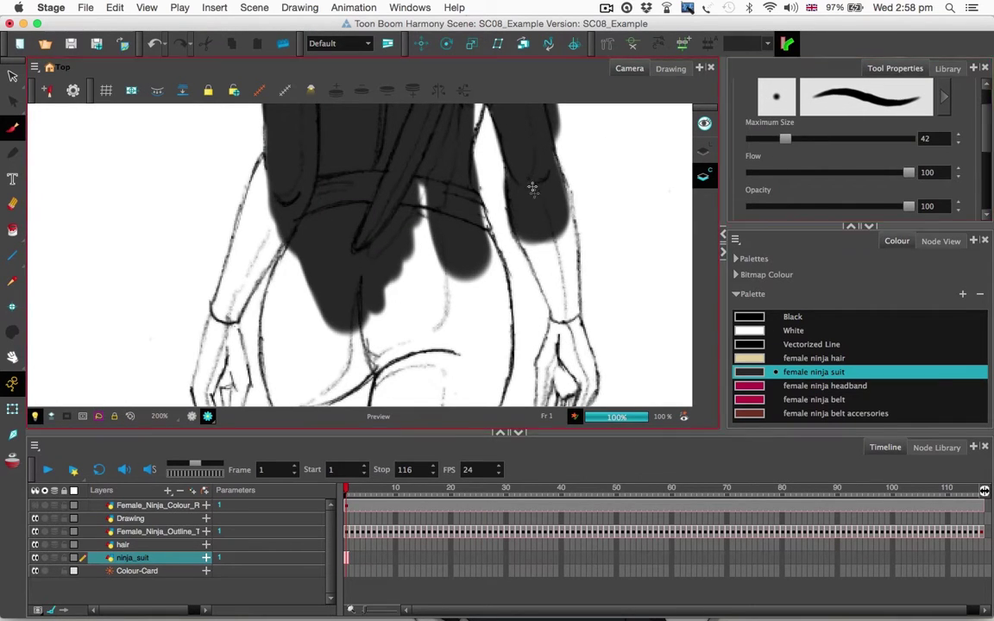
mouse_move(518, 199)
left_mouse_down()
mouse_move(541, 260)
mouse_move(524, 223)
mouse_move(530, 232)
mouse_move(541, 187)
mouse_move(553, 213)
mouse_move(543, 147)
mouse_move(571, 260)
mouse_move(552, 253)
mouse_move(555, 281)
mouse_move(547, 274)
mouse_move(562, 314)
mouse_move(540, 260)
mouse_move(562, 296)
mouse_move(559, 333)
mouse_move(564, 318)
mouse_move(573, 329)
mouse_move(550, 265)
mouse_move(556, 226)
mouse_move(567, 276)
mouse_move(551, 238)
left_mouse_up()
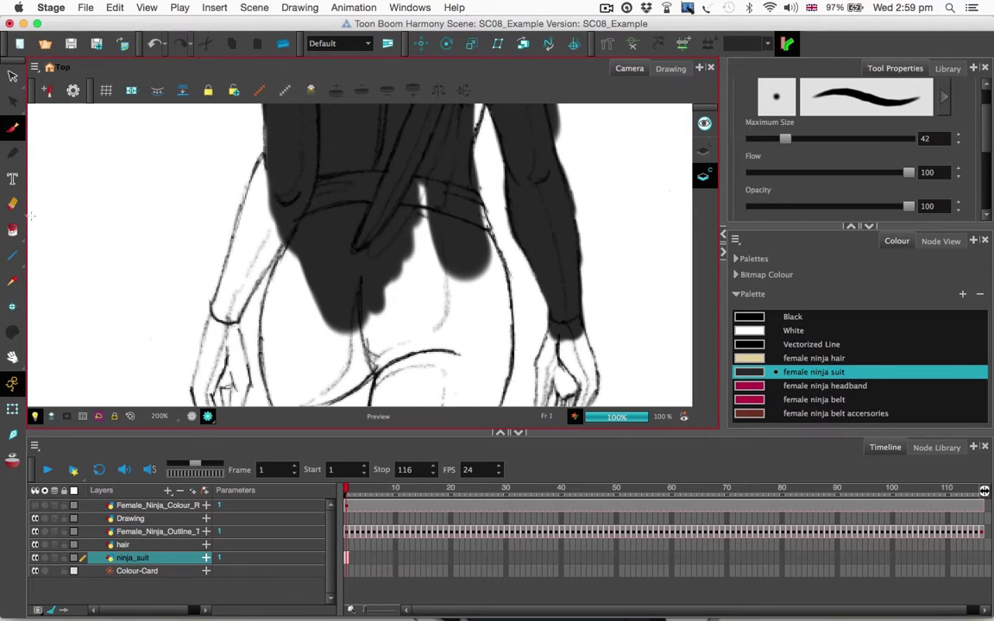
Erase the suit colour spilling over the outer outline of the right forearm, upper arm and shoulder.
left_click(12, 203)
left_click_drag(589, 169, 591, 273)
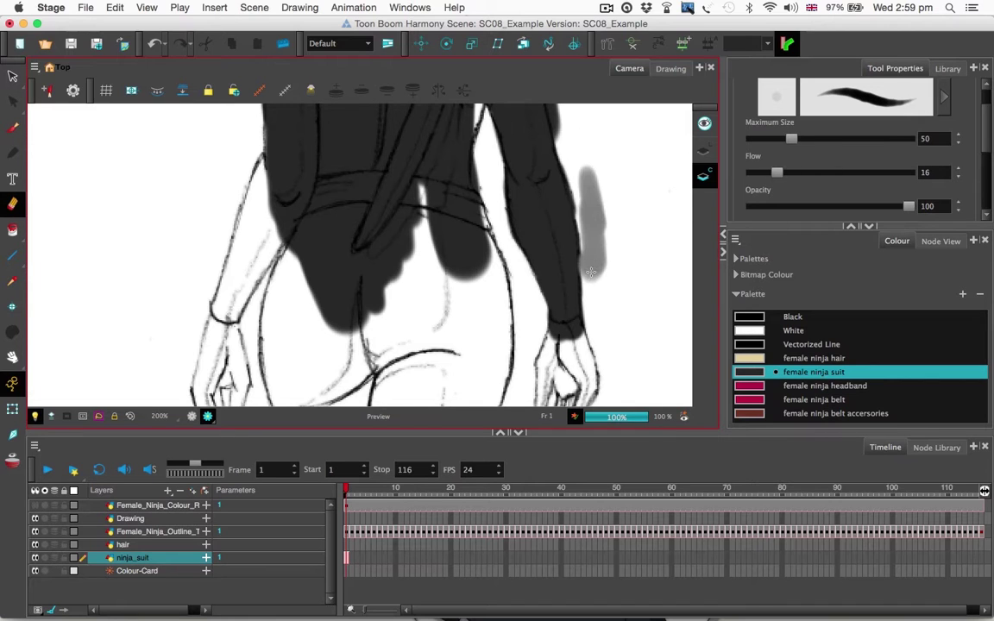
key("ctrl+z")
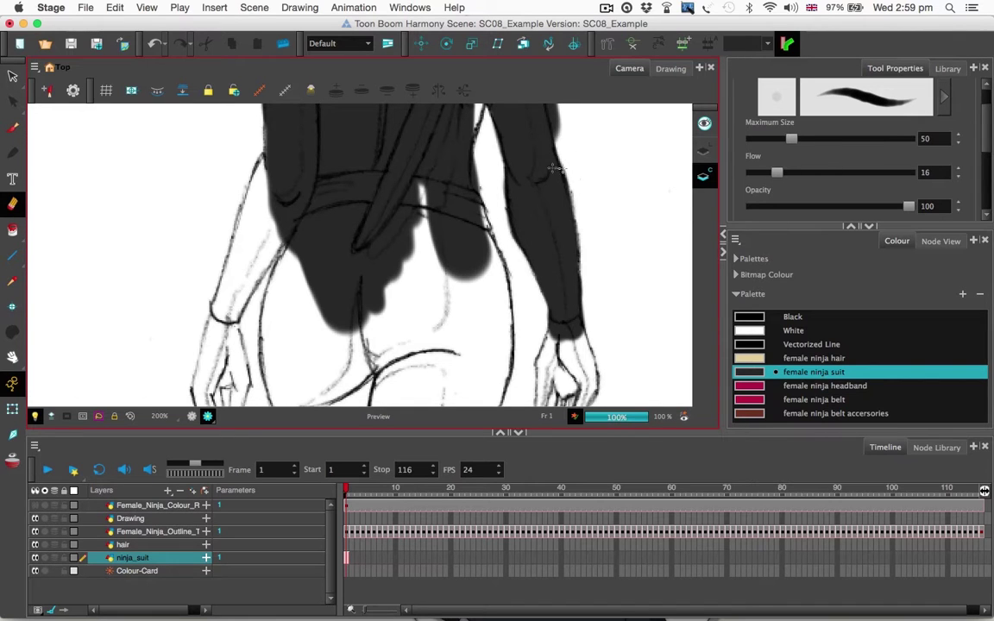
left_click_drag(554, 166, 560, 261)
mouse_move(565, 122)
left_mouse_down()
mouse_move(573, 233)
mouse_move(563, 163)
mouse_move(580, 167)
mouse_move(592, 263)
left_mouse_up()
key("ctrl+z")
mouse_move(569, 170)
left_mouse_down()
mouse_move(573, 240)
mouse_move(555, 145)
left_mouse_up()
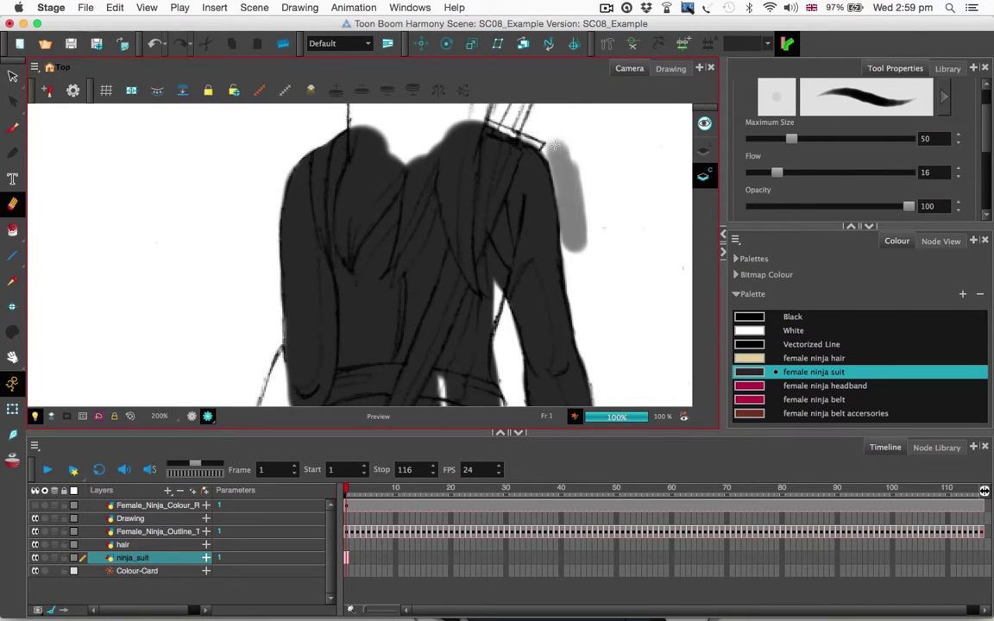
key("ctrl+z")
Erase the suit colour along the outer outline of the left shoulder and upper arm.
left_click_drag(390, 161, 500, 152)
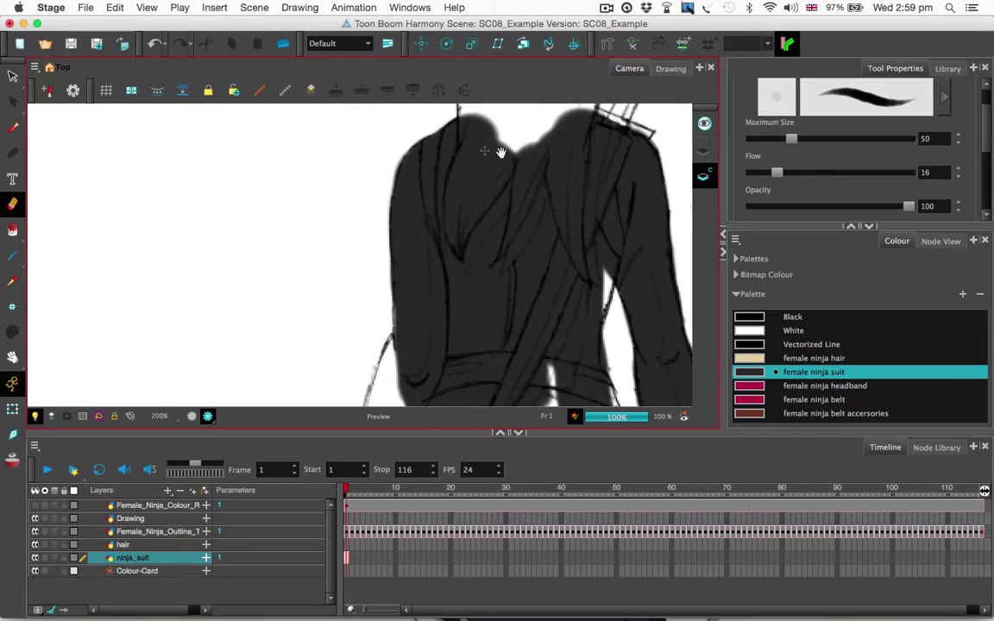
mouse_move(375, 149)
left_mouse_down()
mouse_move(347, 157)
mouse_move(379, 121)
mouse_move(393, 240)
mouse_move(388, 311)
left_mouse_up()
left_click_drag(383, 252, 355, 352)
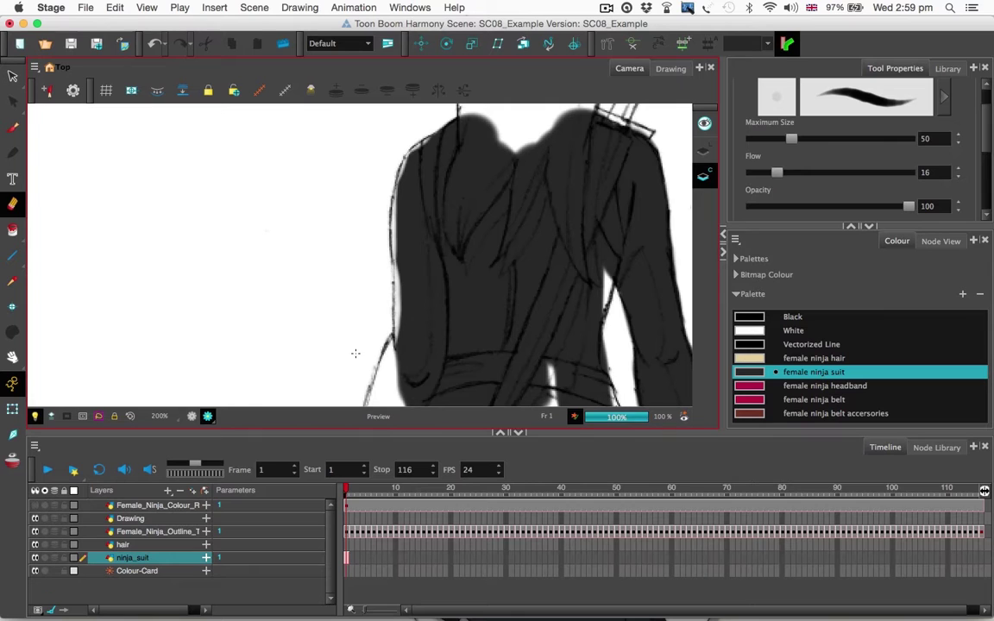
Repaint the suit colour up to the outline of the left shoulder and upper arm with the Brush tool.
left_click(12, 127)
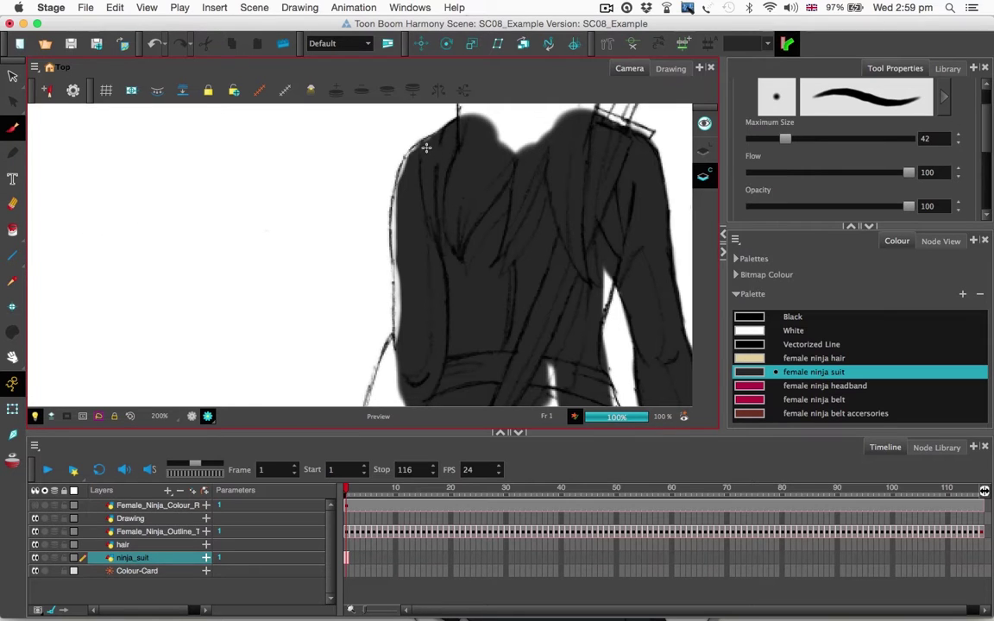
left_click_drag(429, 146, 423, 158)
key("super+z")
key("super+shift+z")
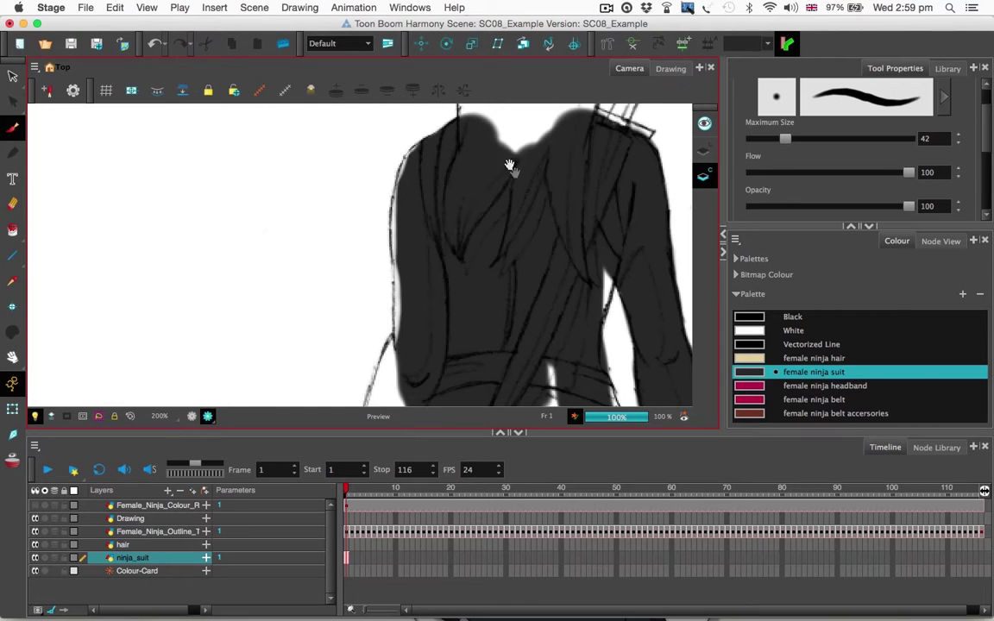
scroll(508, 160, "up", 3)
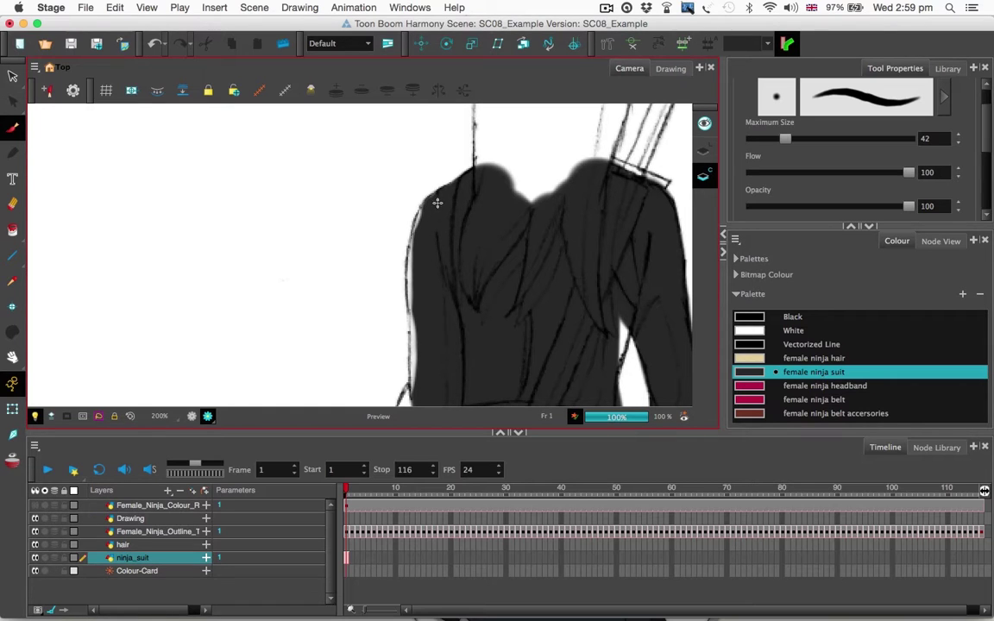
mouse_move(428, 212)
left_mouse_down()
mouse_move(416, 302)
mouse_move(418, 286)
left_mouse_up()
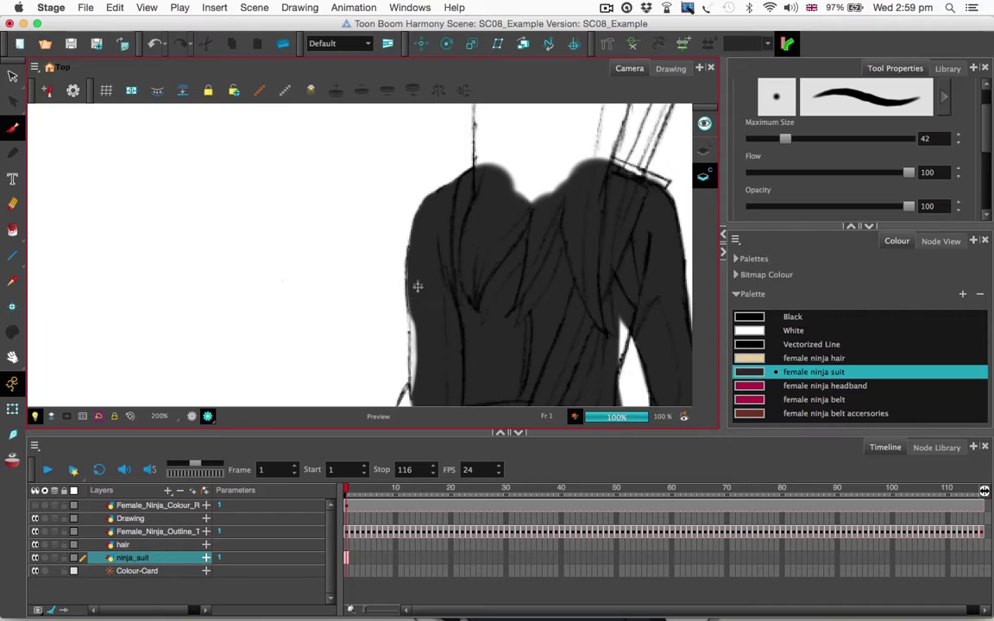
scroll(419, 278, "down", 3)
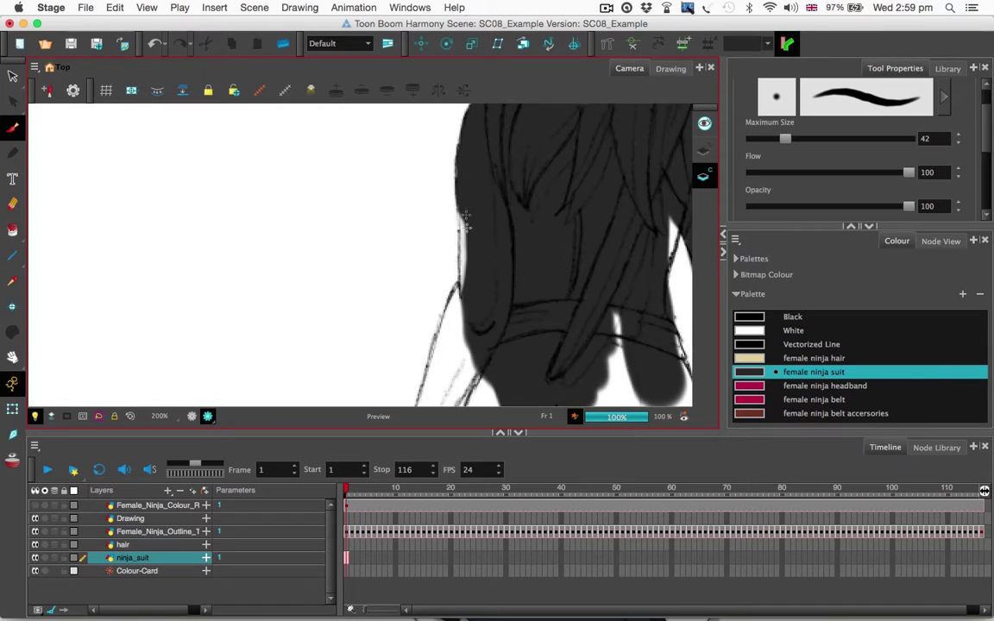
left_click_drag(464, 169, 470, 291)
Paint the suit colour down the left forearm from the elbow to the wrist.
scroll(528, 306, "down", 3)
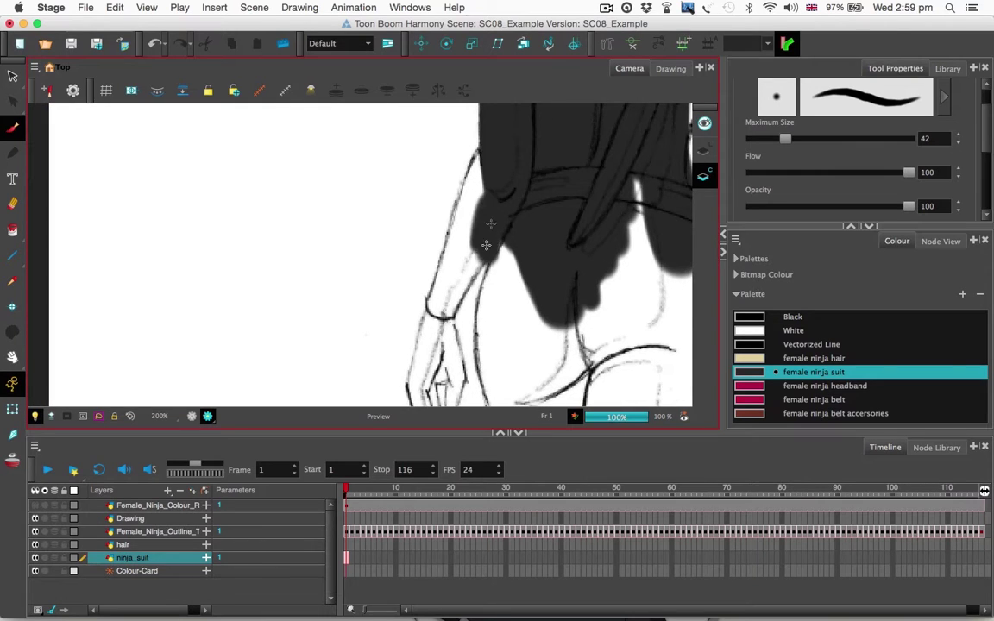
mouse_move(492, 239)
left_mouse_down()
mouse_move(503, 198)
mouse_move(510, 243)
mouse_move(504, 213)
mouse_move(483, 239)
mouse_move(492, 241)
mouse_move(517, 199)
mouse_move(483, 163)
mouse_move(458, 262)
mouse_move(485, 157)
mouse_move(470, 207)
mouse_move(491, 200)
mouse_move(462, 267)
mouse_move(468, 212)
left_mouse_up()
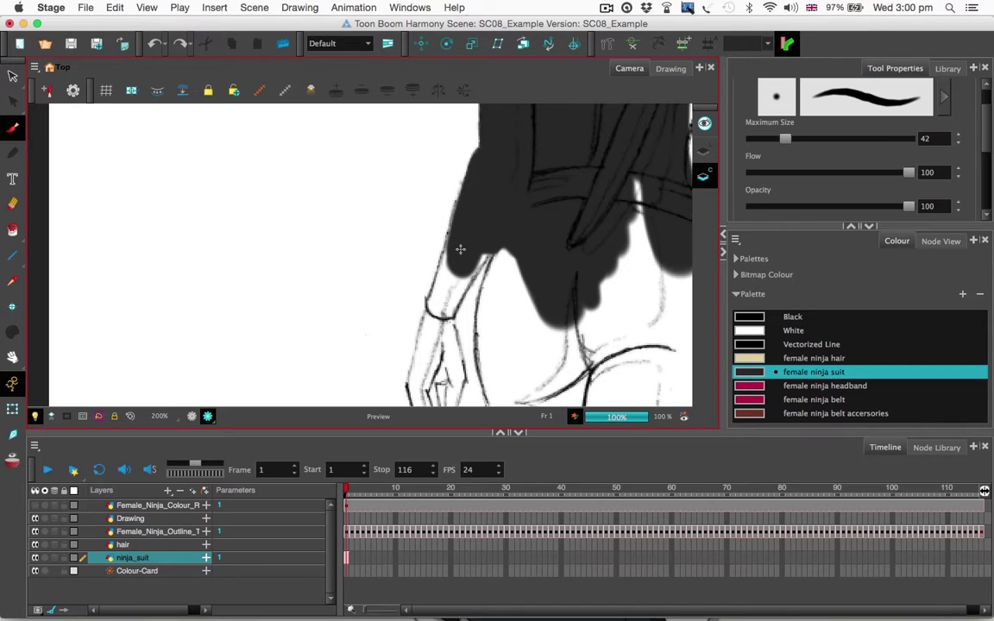
mouse_move(460, 249)
left_mouse_down()
mouse_move(466, 268)
mouse_move(437, 307)
mouse_move(448, 250)
mouse_move(468, 226)
mouse_move(460, 260)
mouse_move(482, 240)
mouse_move(436, 304)
mouse_move(450, 299)
mouse_move(499, 195)
left_mouse_up()
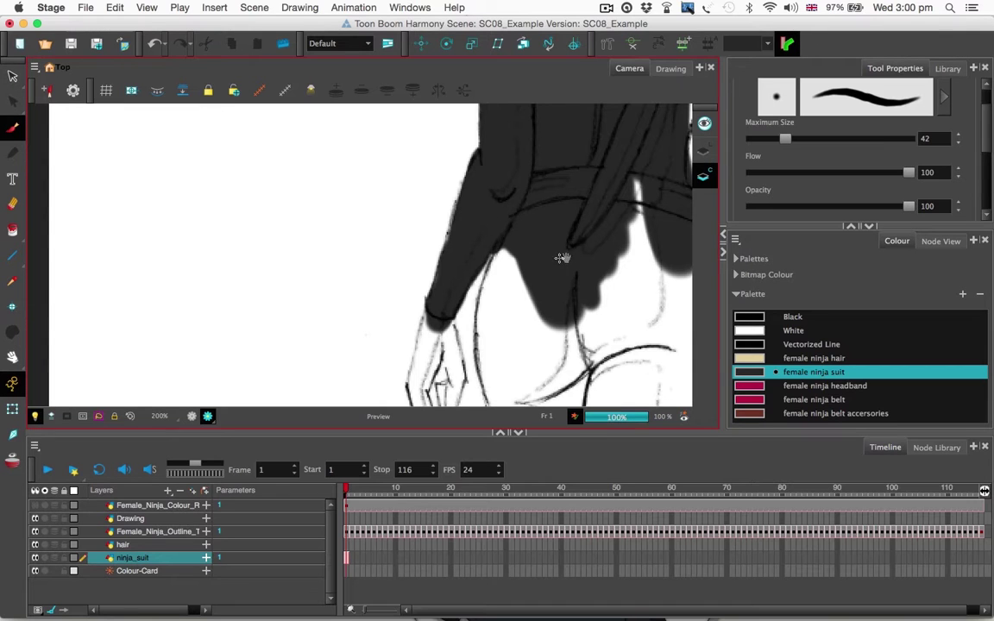
Paint the suit colour over the middle of the buttocks and across the right hip below the belt.
mouse_move(562, 258)
left_mouse_down()
mouse_move(530, 202)
mouse_move(555, 232)
mouse_move(570, 234)
mouse_move(578, 302)
left_mouse_up()
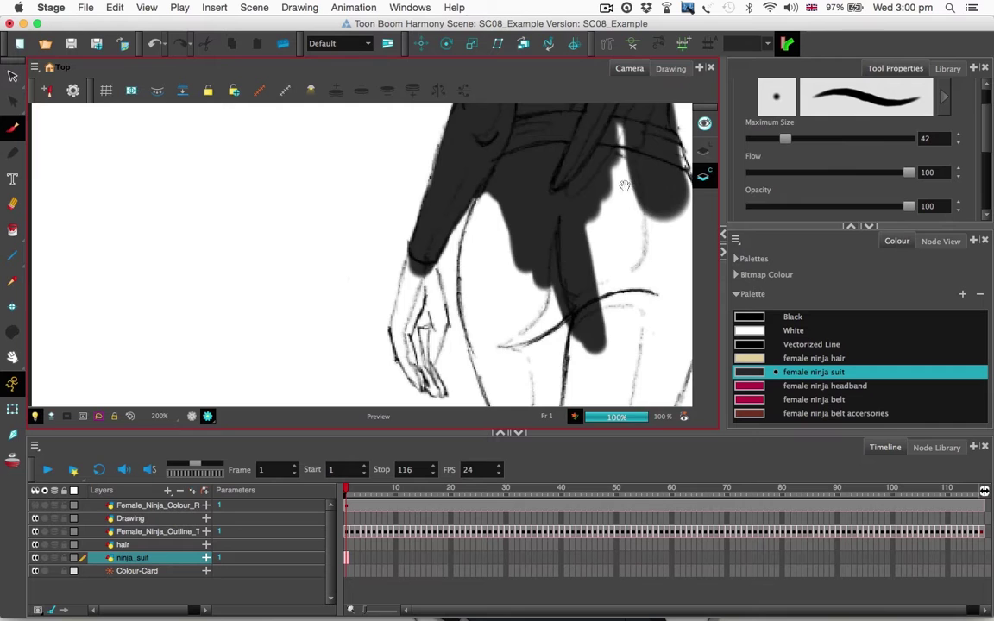
left_click_drag(623, 183, 564, 203)
mouse_move(552, 160)
left_mouse_down()
mouse_move(573, 220)
mouse_move(565, 152)
mouse_move(612, 189)
mouse_move(613, 170)
mouse_move(611, 226)
mouse_move(590, 162)
left_mouse_up()
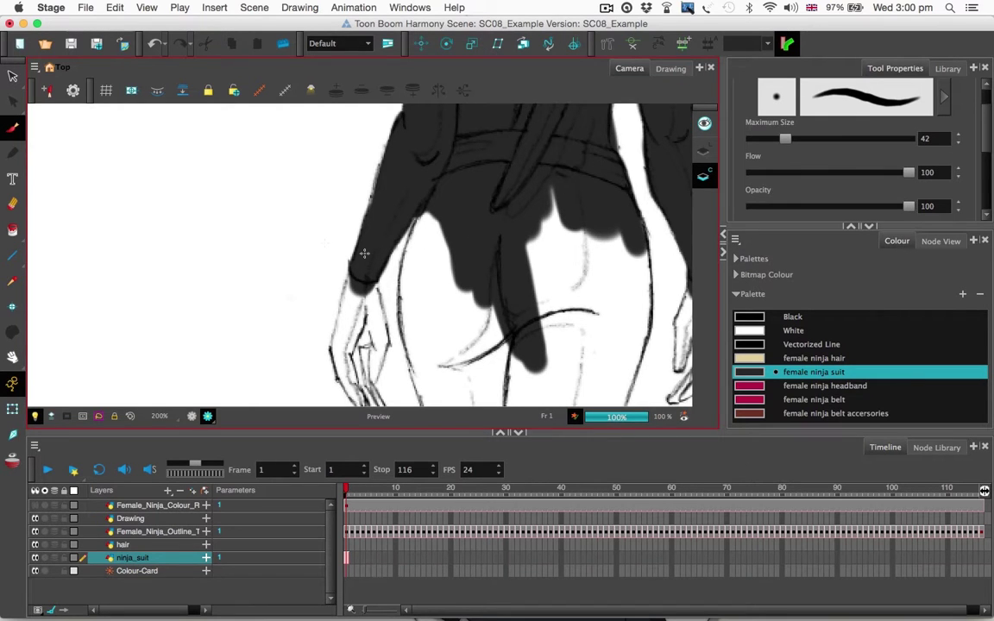
Erase the suit colour spilling between the waist and right arm, and touch up the gap below the right armpit with the brush.
left_click(12, 204)
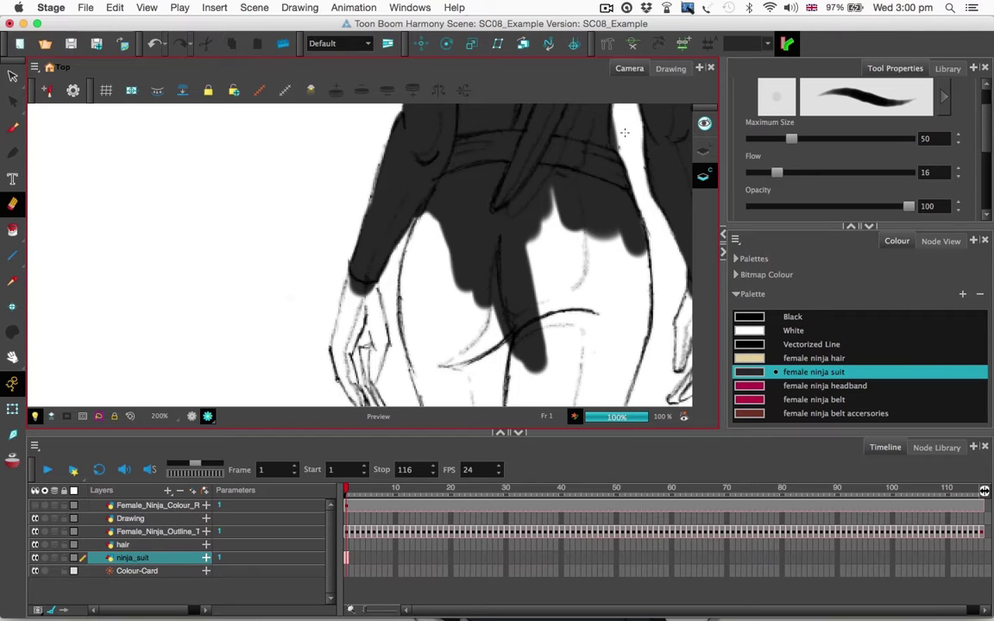
mouse_move(624, 132)
left_mouse_down()
mouse_move(621, 183)
mouse_move(568, 227)
left_mouse_up()
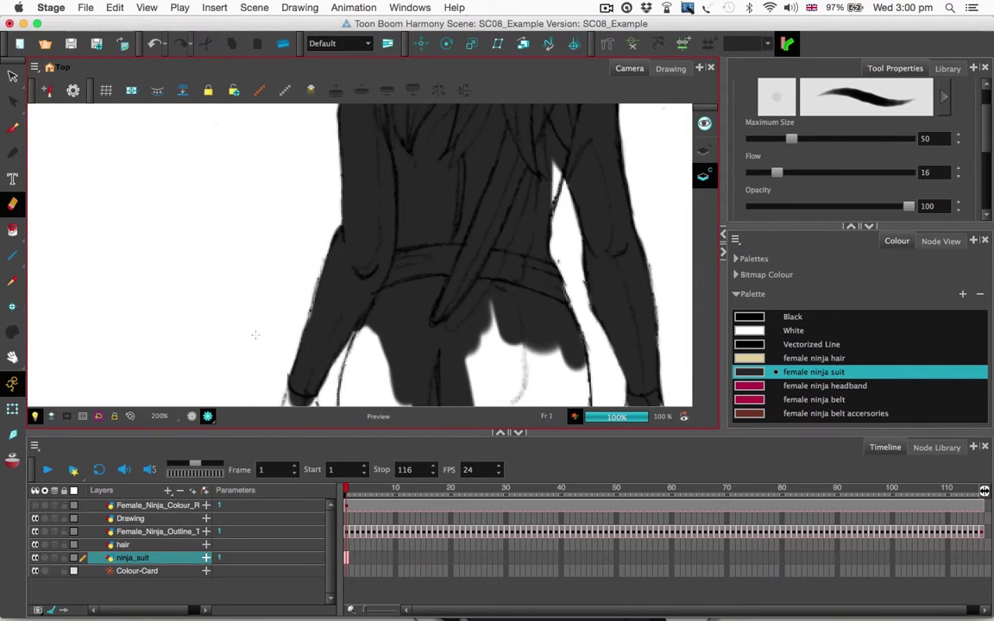
left_click(12, 128)
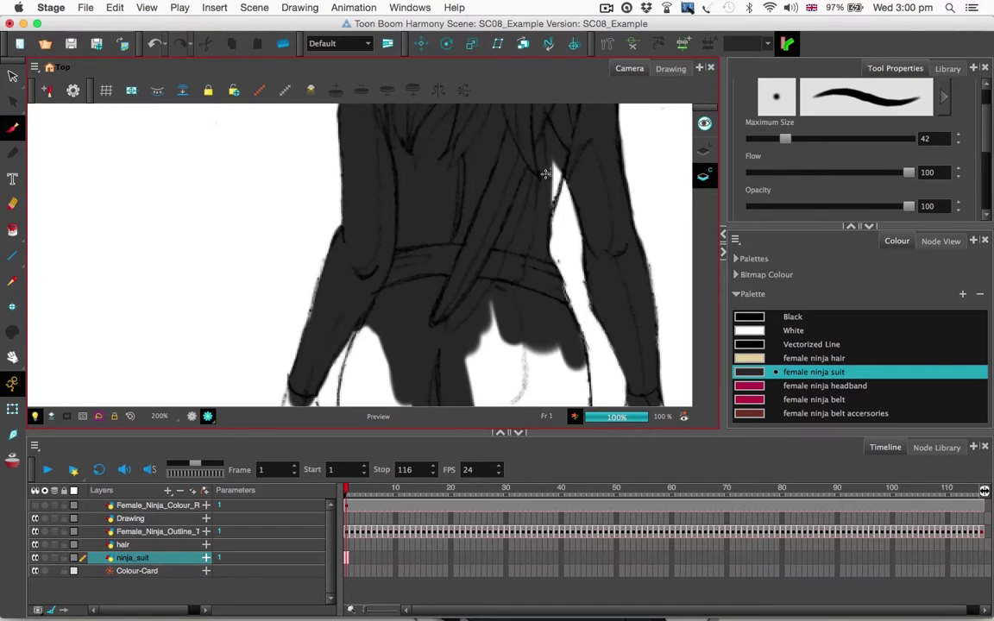
left_click_drag(554, 183, 532, 226)
Paint the suit colour over the right buttock down to the top of the right thigh.
scroll(595, 294, "down", 3)
mouse_move(487, 133)
left_mouse_down()
mouse_move(470, 207)
mouse_move(492, 211)
mouse_move(498, 344)
left_mouse_up()
left_click_drag(578, 310, 578, 191)
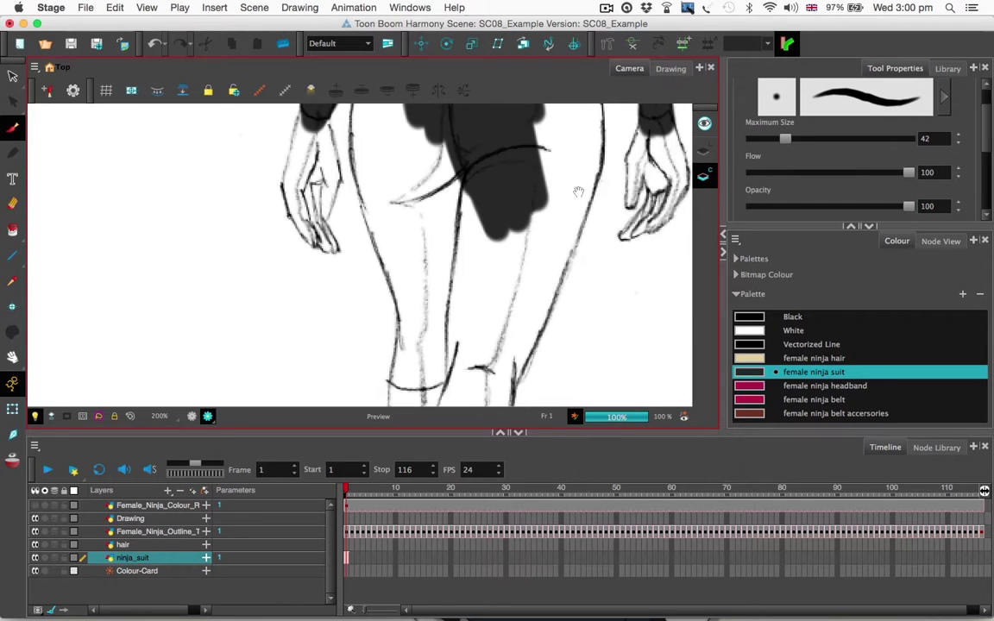
Set the brush's maximum size to 57.6 and fill the hips and buttocks with the suit colour.
left_click_drag(784, 138, 796, 138)
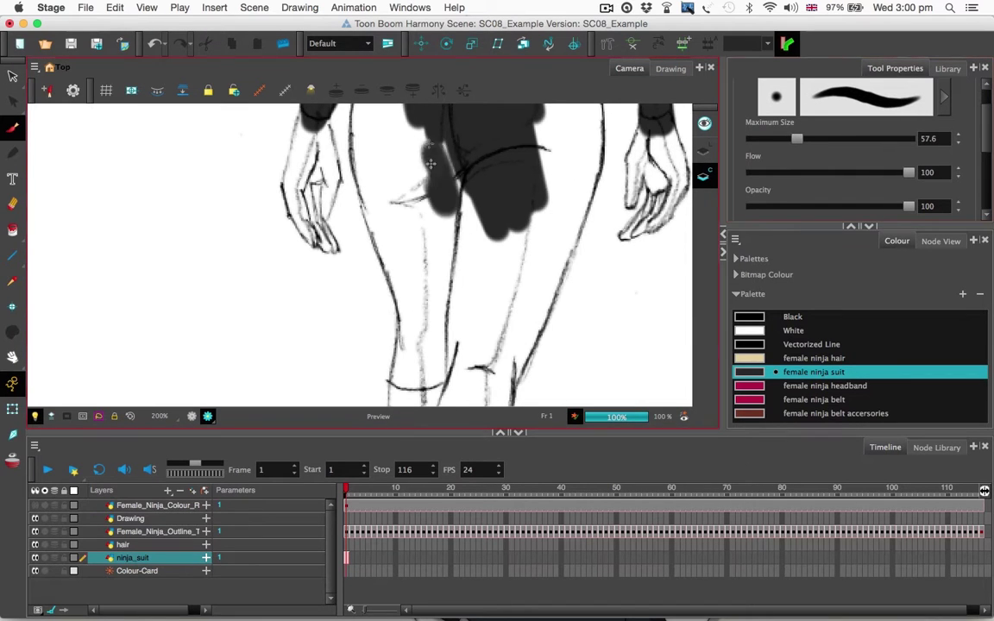
scroll(450, 212, "up", 5)
mouse_move(389, 158)
left_mouse_down()
mouse_move(412, 196)
mouse_move(412, 166)
mouse_move(413, 262)
mouse_move(403, 195)
mouse_move(460, 306)
left_mouse_up()
mouse_move(499, 195)
left_mouse_down()
mouse_move(553, 224)
mouse_move(577, 304)
mouse_move(581, 180)
mouse_move(604, 220)
mouse_move(612, 172)
mouse_move(612, 213)
mouse_move(590, 204)
mouse_move(564, 276)
mouse_move(546, 263)
mouse_move(578, 241)
mouse_move(597, 251)
mouse_move(600, 220)
mouse_move(614, 226)
mouse_move(617, 216)
mouse_move(616, 268)
mouse_move(550, 372)
left_mouse_up()
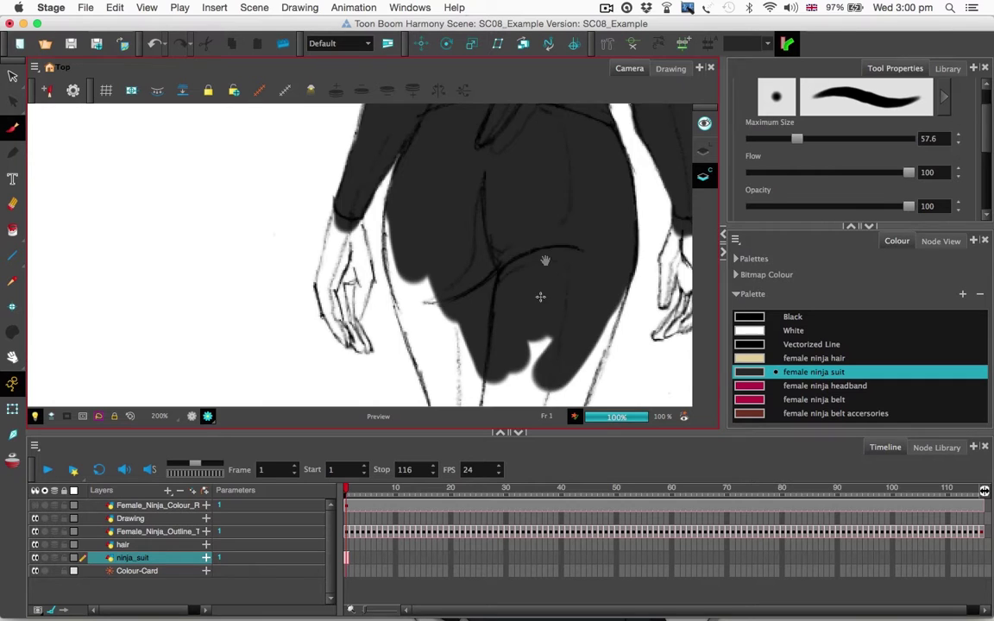
Paint the suit colour down the right thigh and lower leg to the end of the drawn leg.
mouse_move(545, 260)
left_mouse_down()
mouse_move(550, 217)
mouse_move(529, 128)
left_mouse_up()
mouse_move(500, 223)
left_mouse_down()
mouse_move(494, 187)
mouse_move(516, 290)
mouse_move(540, 245)
left_mouse_up()
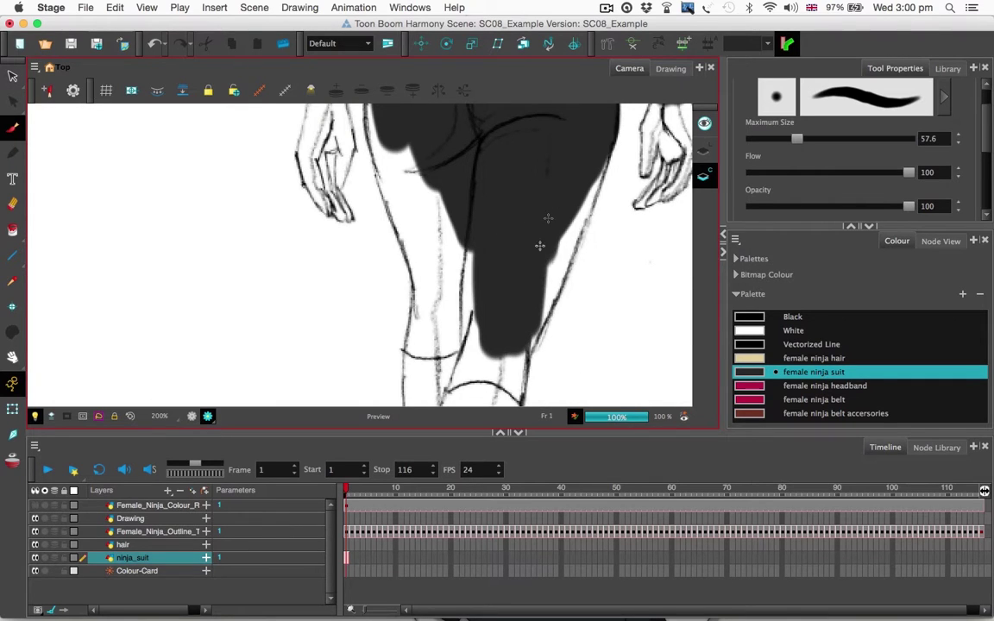
mouse_move(594, 155)
left_mouse_down()
mouse_move(528, 318)
mouse_move(557, 253)
mouse_move(563, 156)
mouse_move(564, 181)
mouse_move(520, 136)
left_mouse_up()
mouse_move(450, 235)
left_mouse_down()
mouse_move(415, 182)
mouse_move(444, 318)
mouse_move(457, 284)
mouse_move(444, 299)
left_mouse_up()
mouse_move(440, 251)
left_mouse_down()
mouse_move(453, 204)
mouse_move(494, 166)
mouse_move(460, 175)
mouse_move(471, 121)
left_mouse_up()
mouse_move(474, 190)
left_mouse_down()
mouse_move(480, 301)
mouse_move(467, 218)
mouse_move(477, 177)
mouse_move(458, 280)
mouse_move(472, 363)
mouse_move(474, 346)
mouse_move(491, 354)
mouse_move(487, 373)
mouse_move(516, 160)
mouse_move(529, 195)
mouse_move(531, 187)
mouse_move(507, 325)
mouse_move(481, 348)
left_mouse_up()
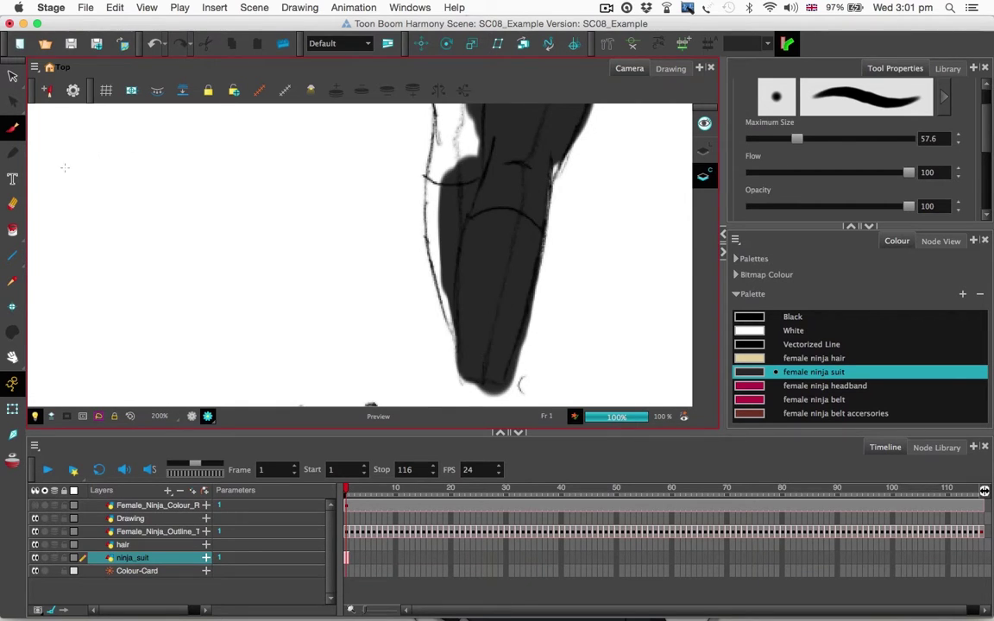
Erase the suit colour spilling over the outer outline of the right lower leg and knee.
left_click(12, 204)
mouse_move(540, 312)
left_mouse_down()
mouse_move(517, 401)
mouse_move(518, 378)
mouse_move(490, 399)
mouse_move(525, 403)
left_mouse_up()
left_click_drag(581, 213, 551, 287)
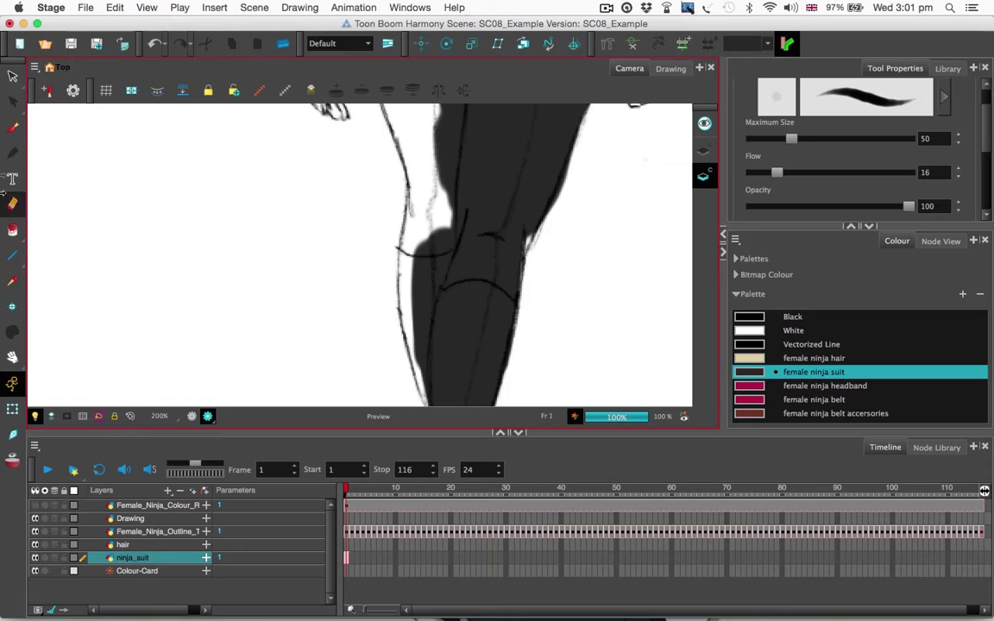
Paint the suit colour over the left knee, calf and thigh up to the hip with the Brush tool.
key("alt+b")
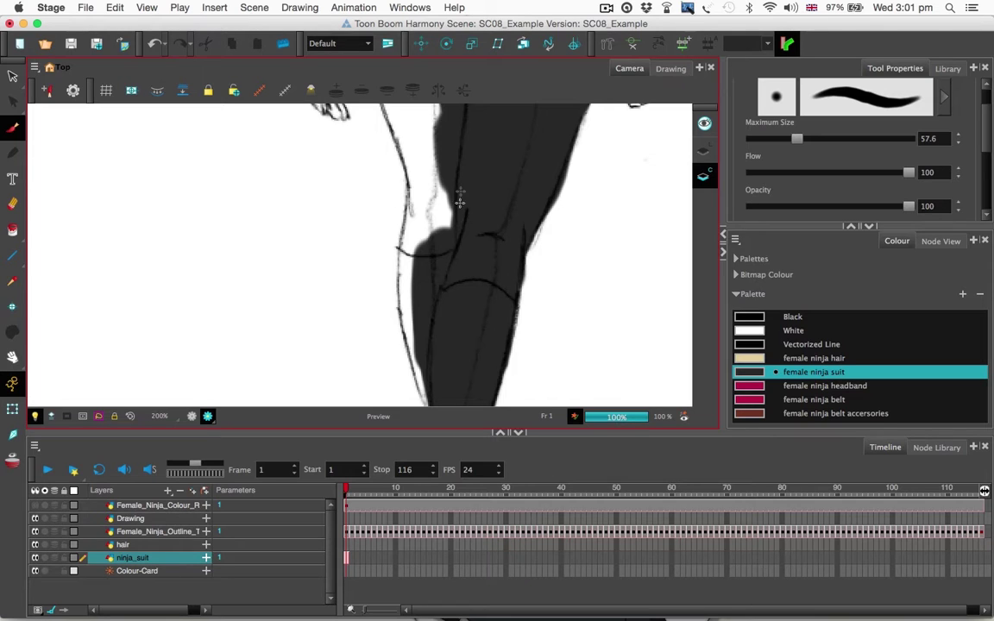
mouse_move(460, 201)
left_mouse_down()
mouse_move(442, 284)
mouse_move(428, 215)
mouse_move(421, 255)
mouse_move(422, 229)
mouse_move(424, 298)
mouse_move(412, 259)
mouse_move(434, 356)
left_mouse_up()
left_click_drag(464, 315, 460, 261)
mouse_move(442, 273)
left_mouse_down()
mouse_move(440, 329)
mouse_move(420, 288)
mouse_move(433, 325)
left_mouse_up()
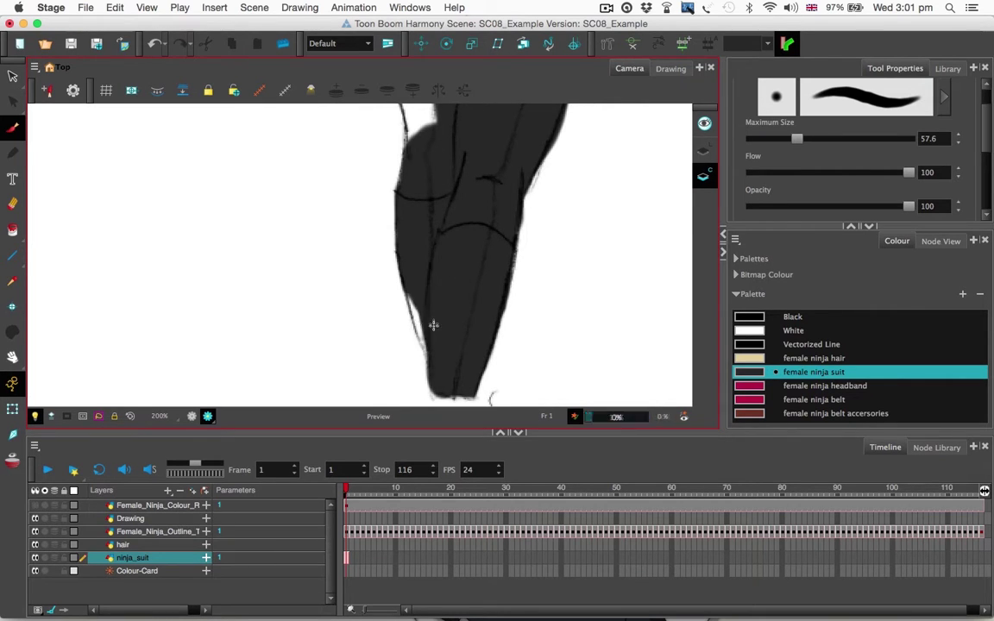
left_click_drag(455, 202, 464, 337)
mouse_move(458, 284)
left_mouse_down()
mouse_move(442, 160)
mouse_move(439, 297)
mouse_move(431, 284)
left_mouse_up()
left_click_drag(437, 166, 459, 288)
mouse_move(444, 228)
left_mouse_down()
mouse_move(430, 190)
mouse_move(413, 222)
mouse_move(406, 203)
mouse_move(408, 253)
mouse_move(453, 377)
mouse_move(432, 284)
mouse_move(469, 234)
left_mouse_up()
Erase the suit colour spilling over the outer outline of the left thigh and knee.
left_click(12, 203)
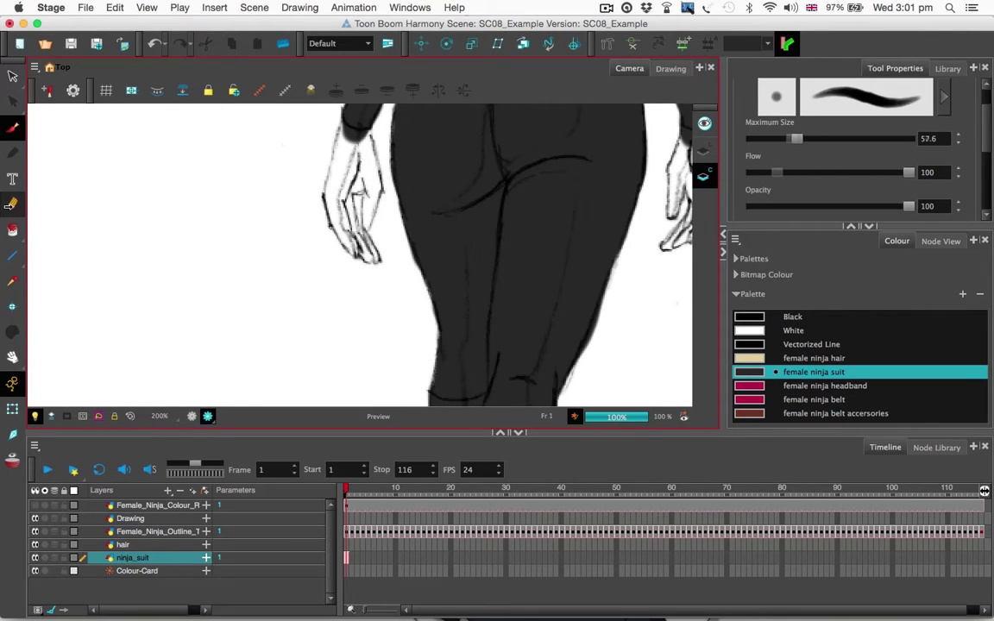
left_click_drag(395, 250, 418, 257)
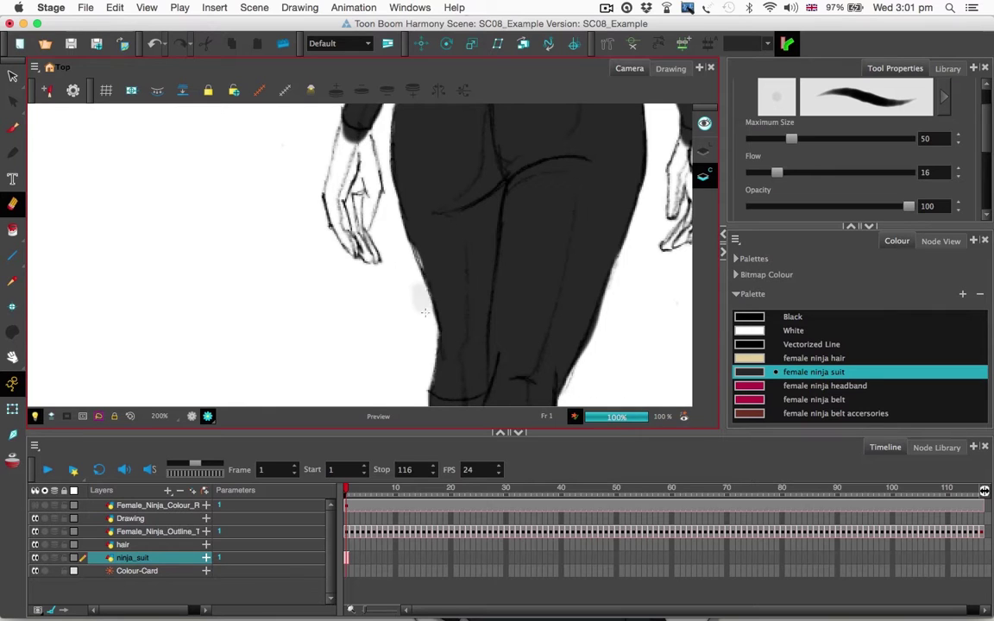
left_click_drag(423, 321, 437, 342)
Repaint the over-erased edge of the left knee in the suit colour, undoing the stroke that crosses the outline.
left_click(12, 127)
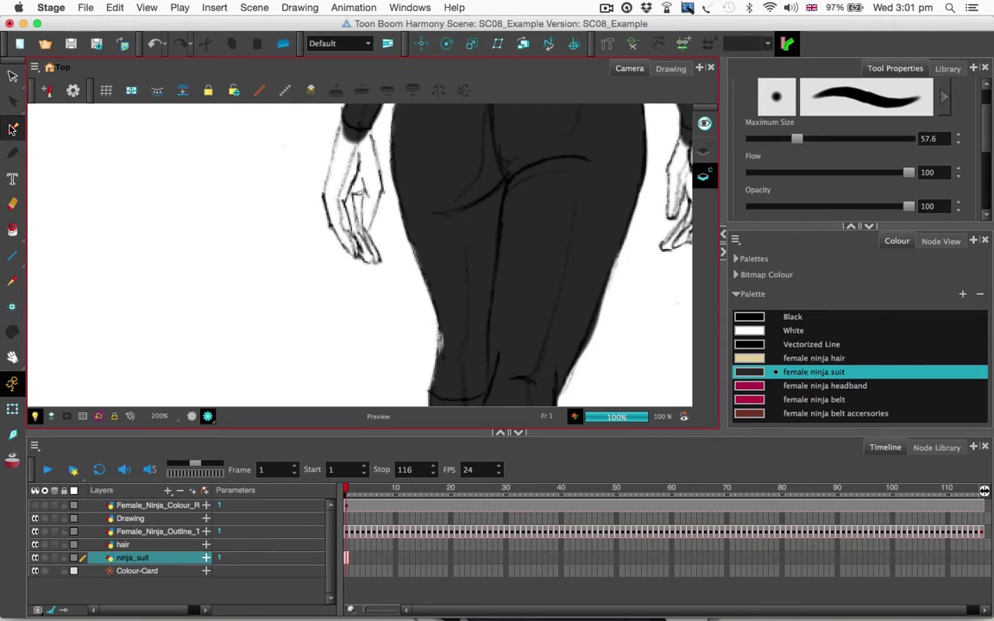
left_click(148, 7)
left_click(163, 7)
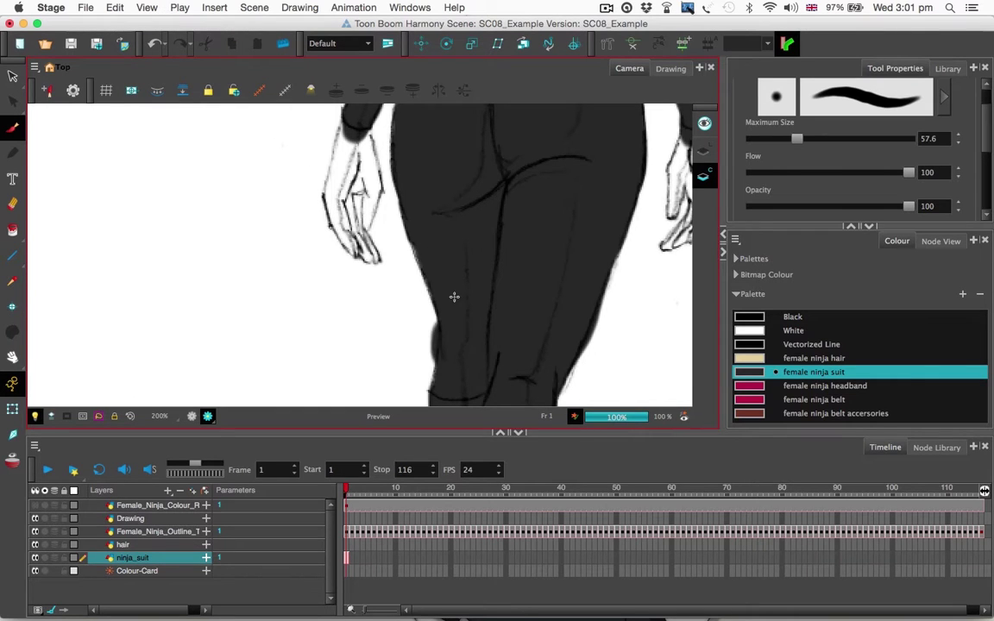
key("super+z")
left_click_drag(469, 294, 453, 265)
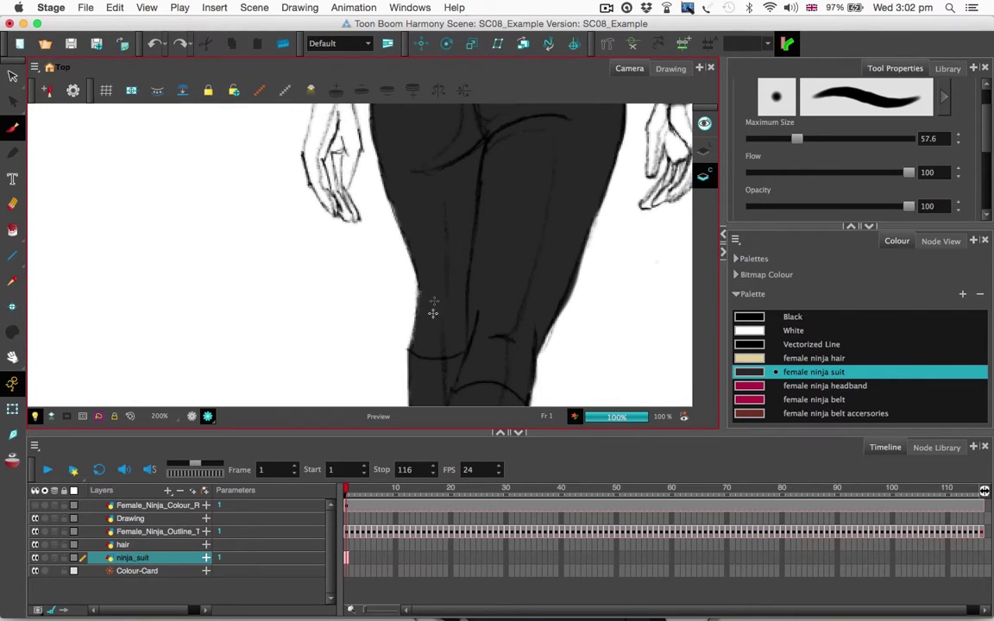
left_click_drag(433, 313, 440, 294)
left_click_drag(416, 180, 436, 229)
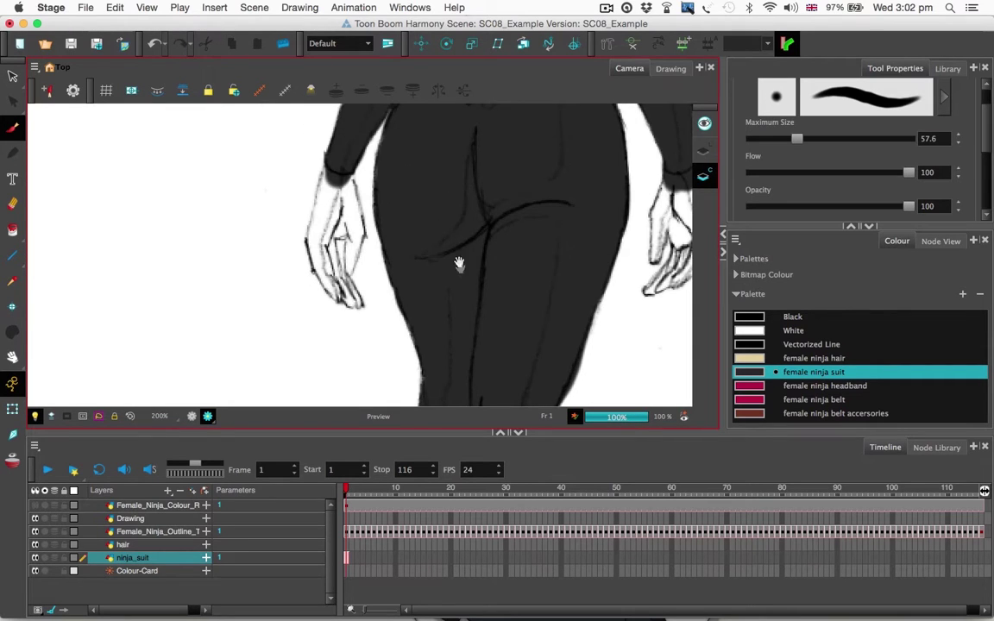
mouse_move(459, 264)
left_mouse_down()
mouse_move(460, 203)
mouse_move(464, 251)
mouse_move(443, 187)
left_mouse_up()
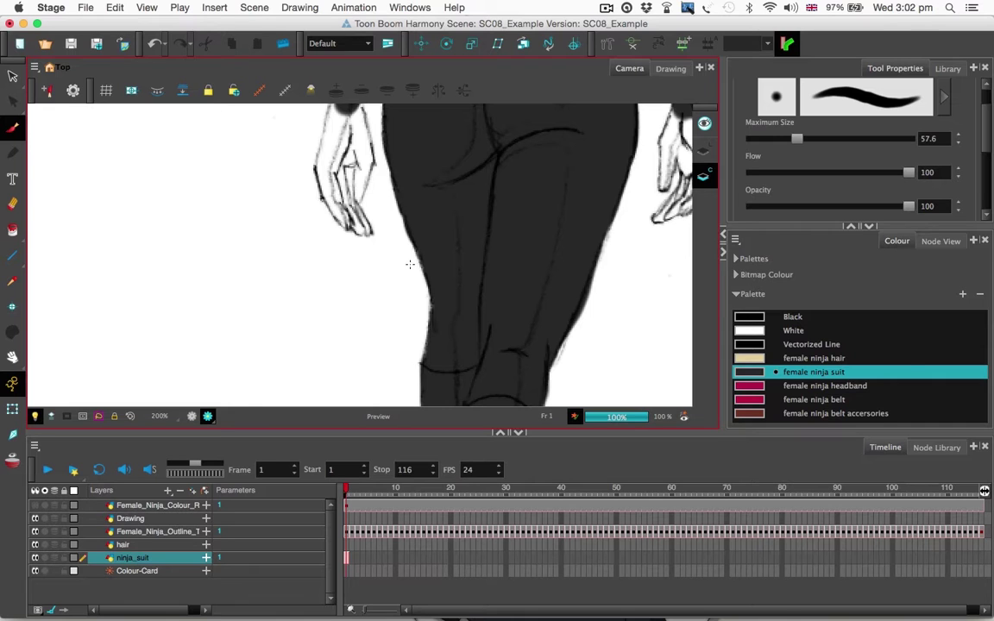
left_click(180, 7)
mouse_move(148, 9)
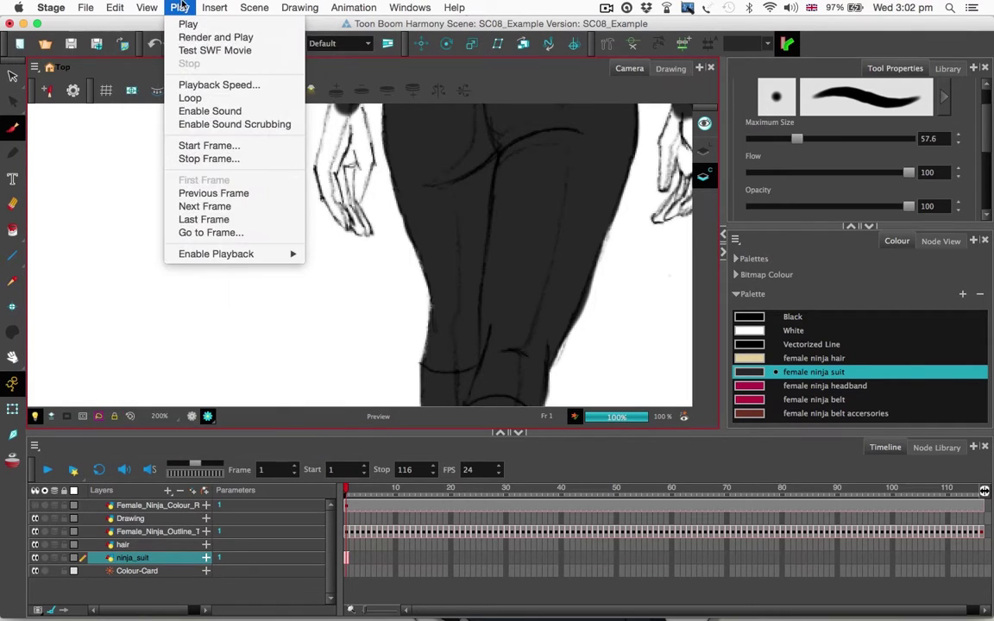
mouse_move(248, 7)
mouse_move(307, 9)
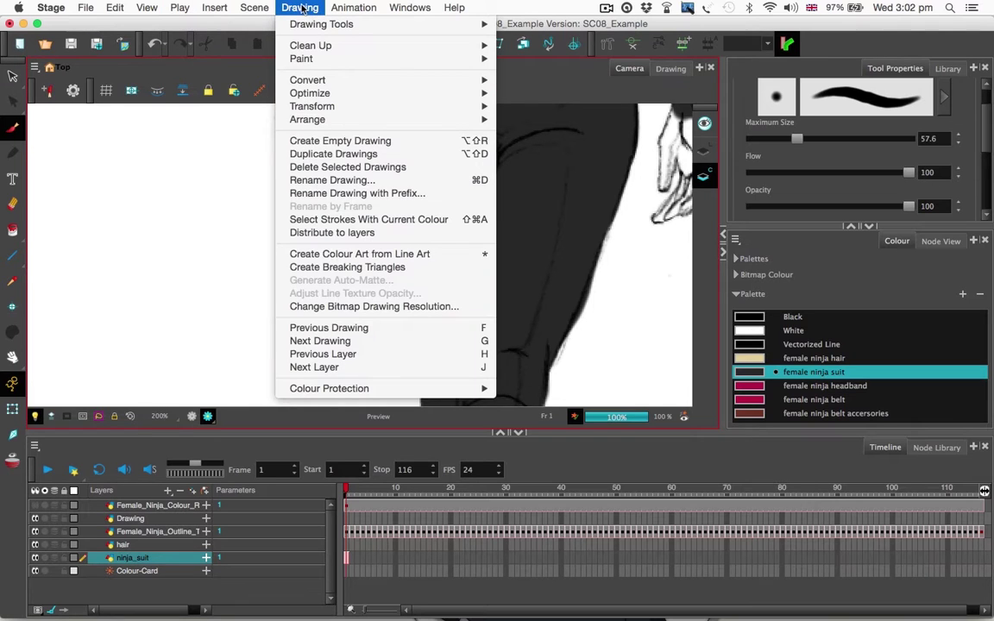
left_click(294, 7)
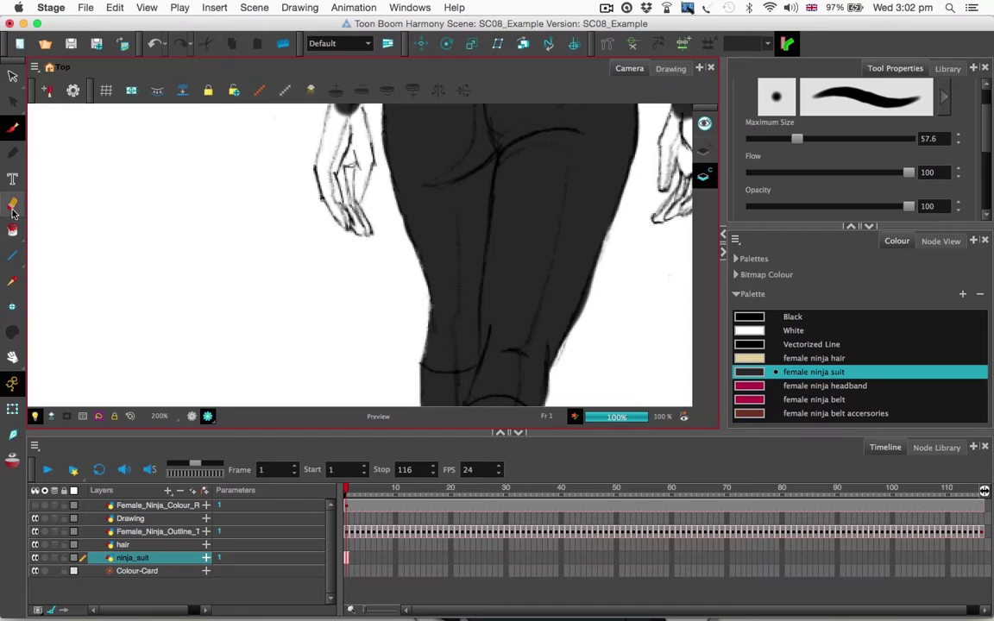
Clean up the outer edge of the left thigh with the Eraser and touch up the leg's suit colour with the Brush.
left_click(12, 207)
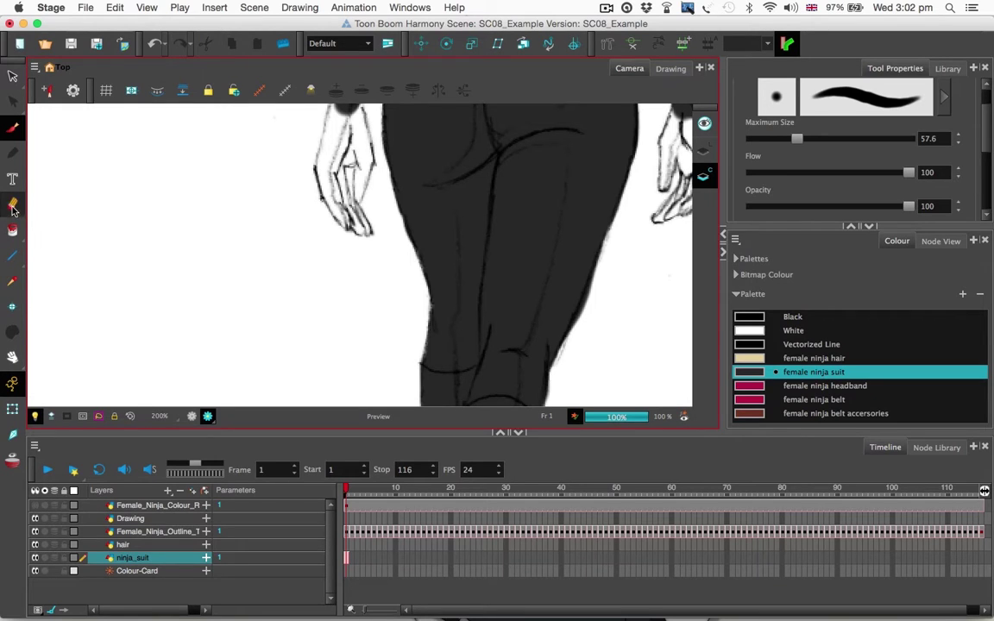
mouse_move(382, 222)
left_mouse_down()
mouse_move(377, 212)
mouse_move(388, 238)
left_mouse_up()
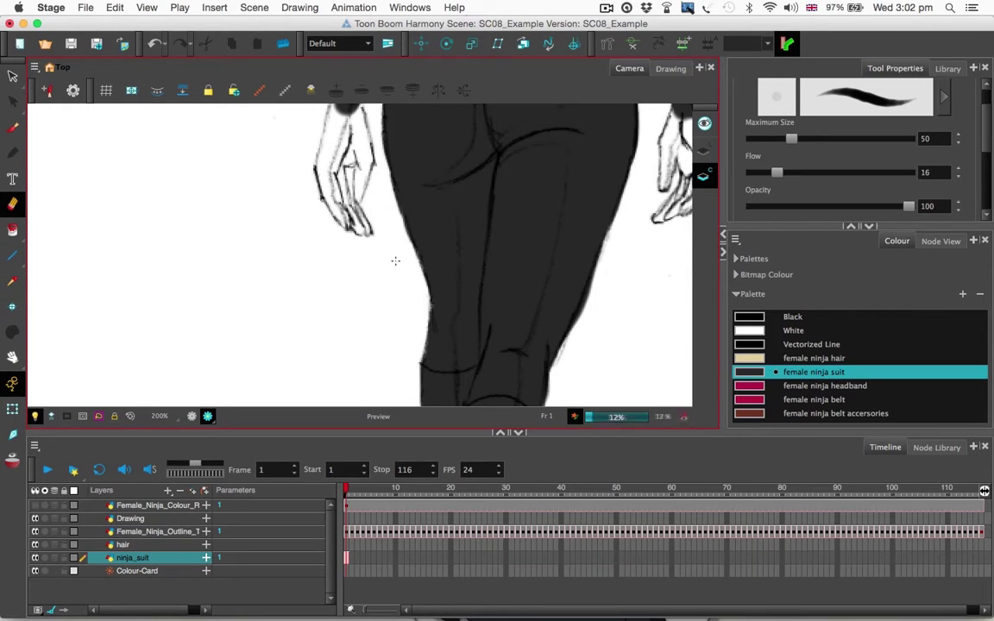
left_click(13, 128)
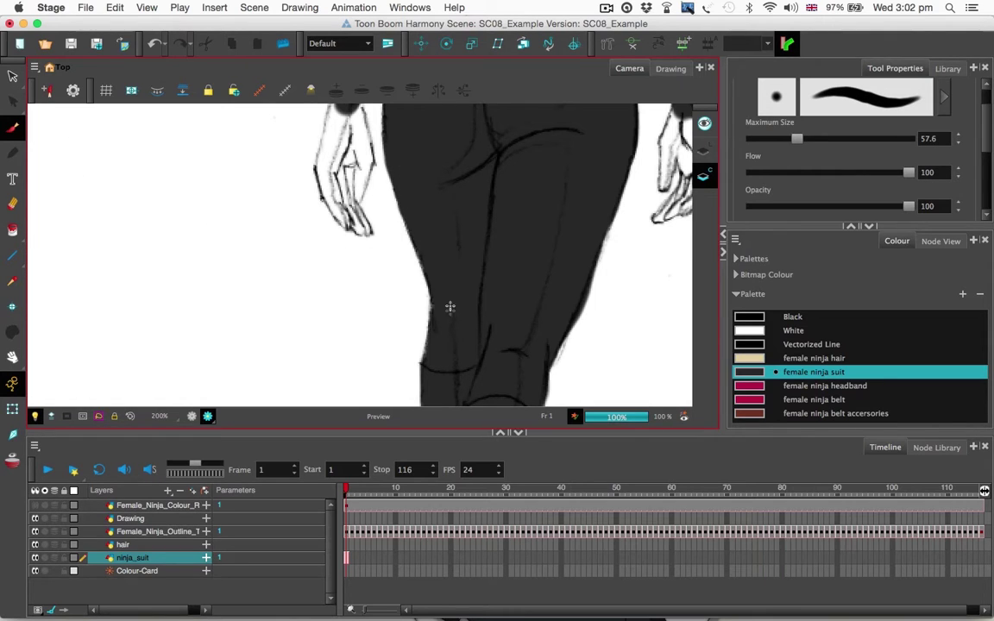
left_click_drag(477, 137, 495, 276)
scroll(500, 185, "down", 2)
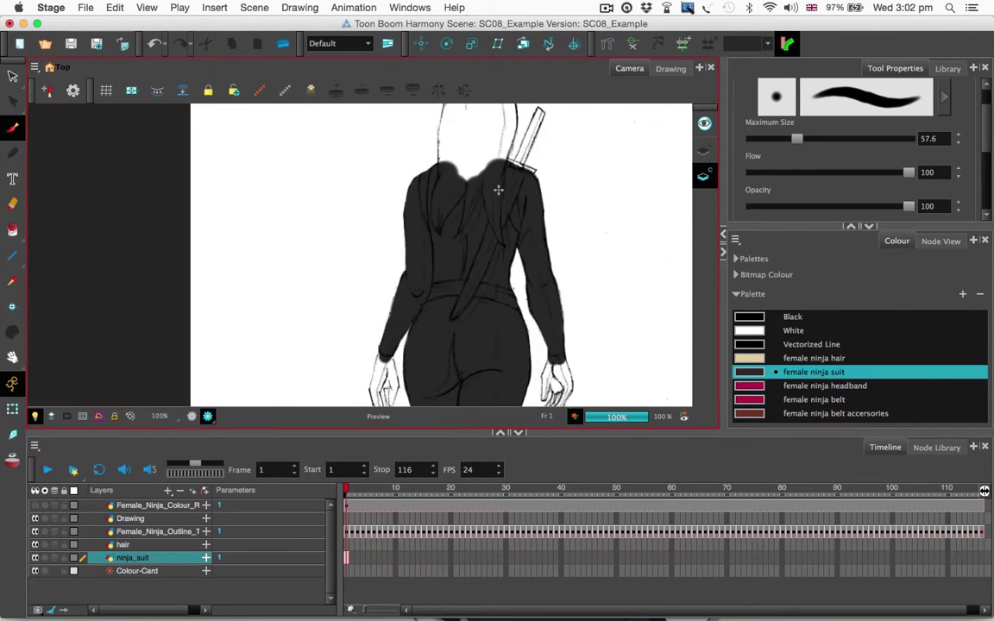
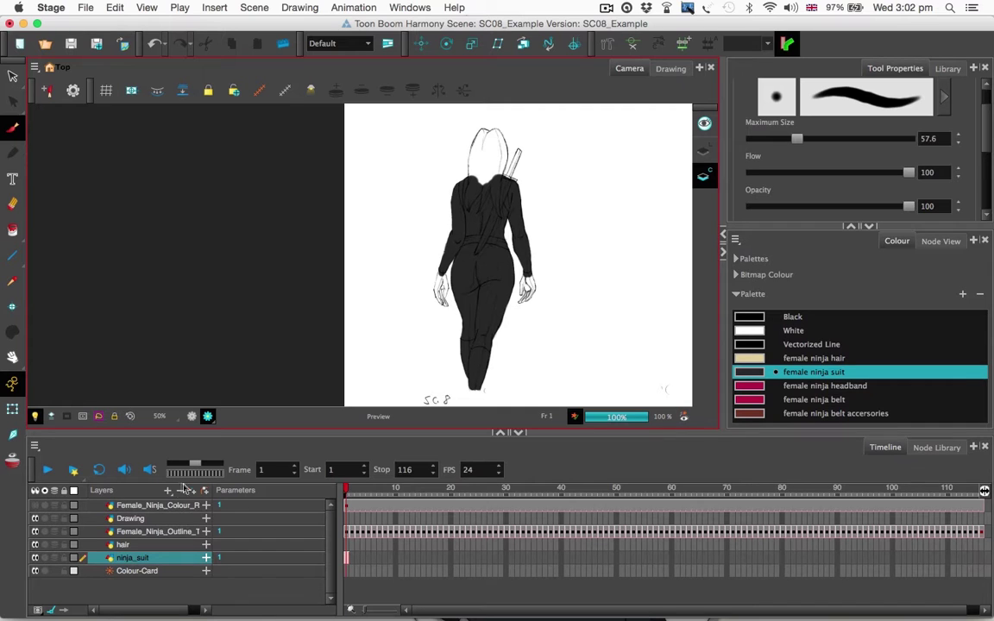
On the hair layer, paint the hair between the shoulders in female ninja hair with the brush's maximum size at 36.6.
left_click(165, 547)
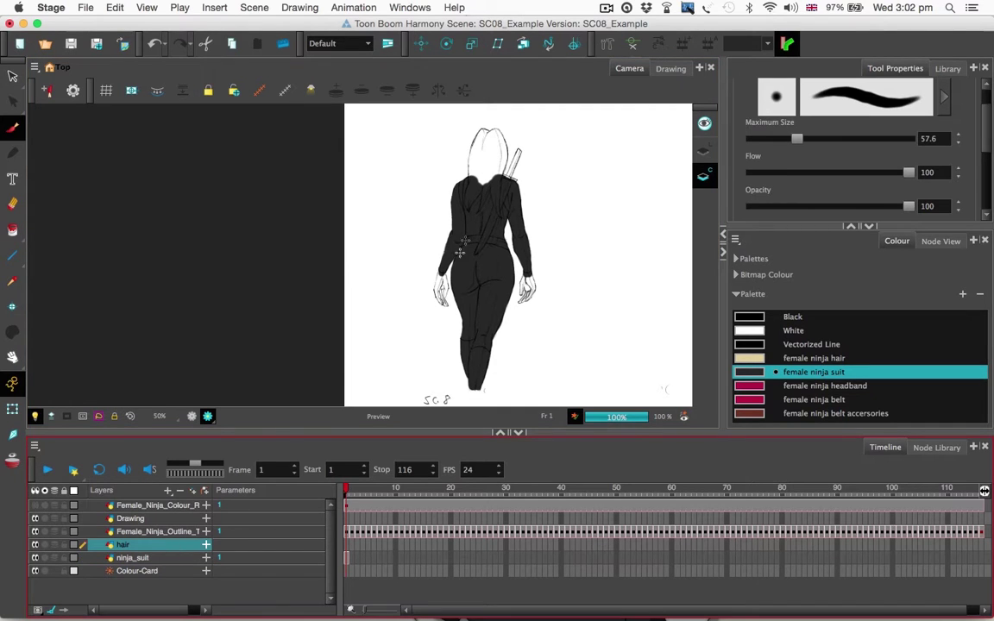
scroll(497, 210, "up", 5)
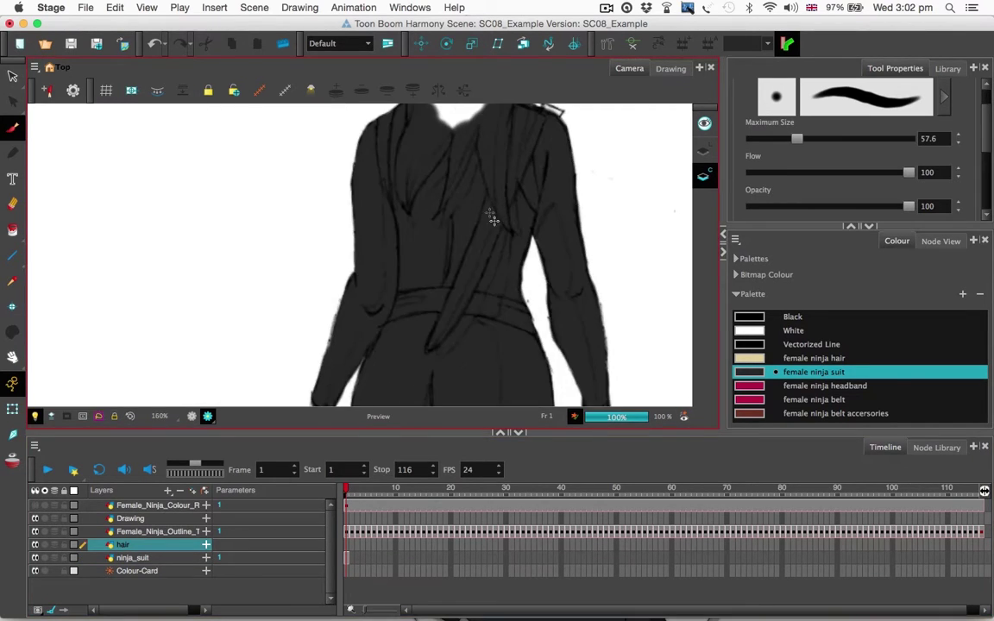
scroll(494, 220, "down", 2)
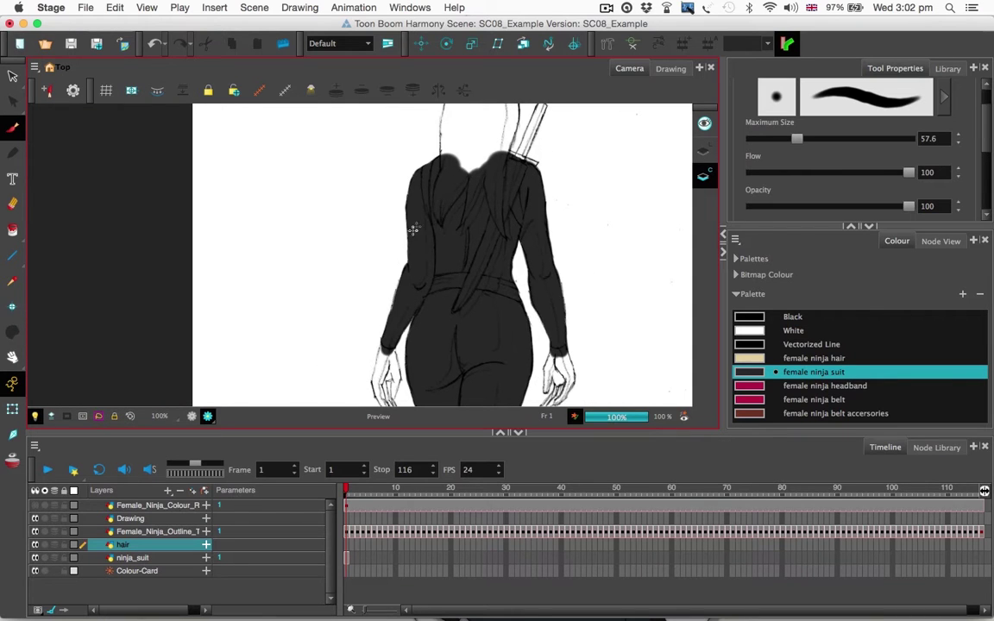
scroll(440, 230, "up", 1)
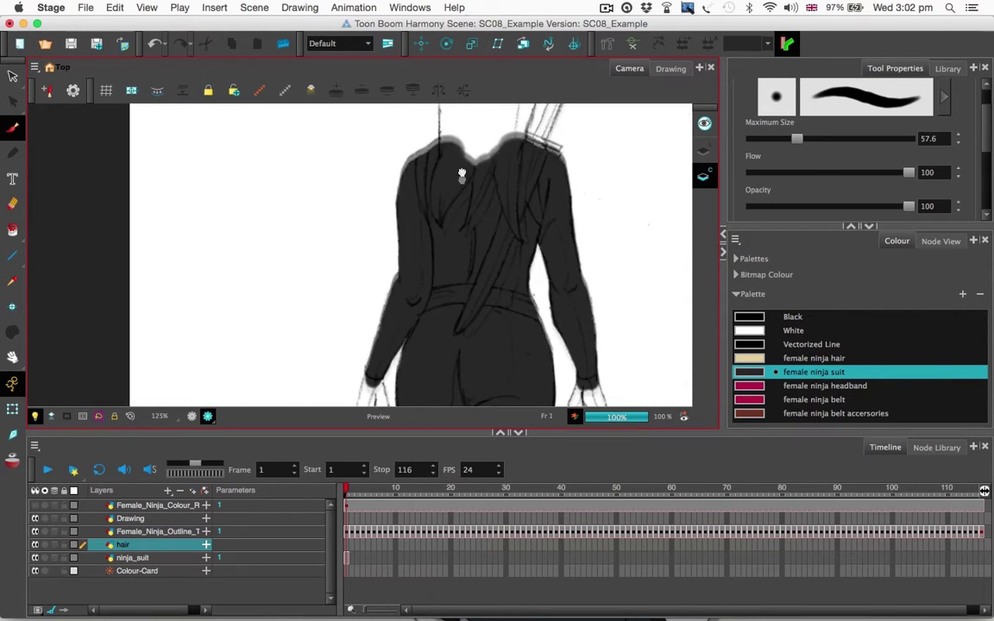
left_click_drag(451, 166, 448, 270)
left_click(804, 358)
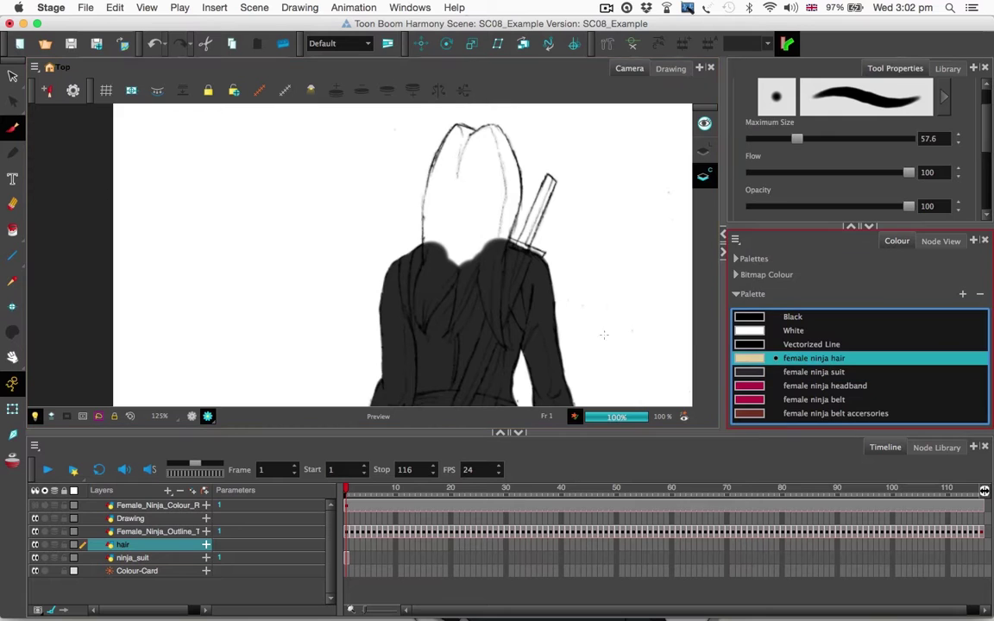
scroll(485, 237, "up", 5)
left_click_drag(796, 139, 780, 140)
left_click_drag(441, 266, 477, 152)
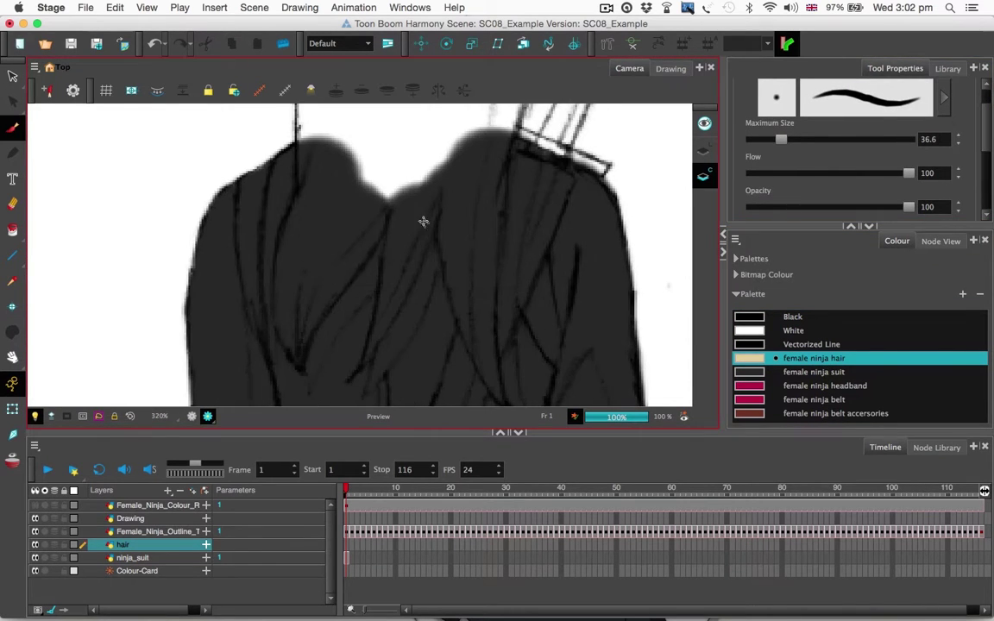
mouse_move(408, 223)
left_mouse_down()
mouse_move(403, 190)
mouse_move(406, 228)
left_mouse_up()
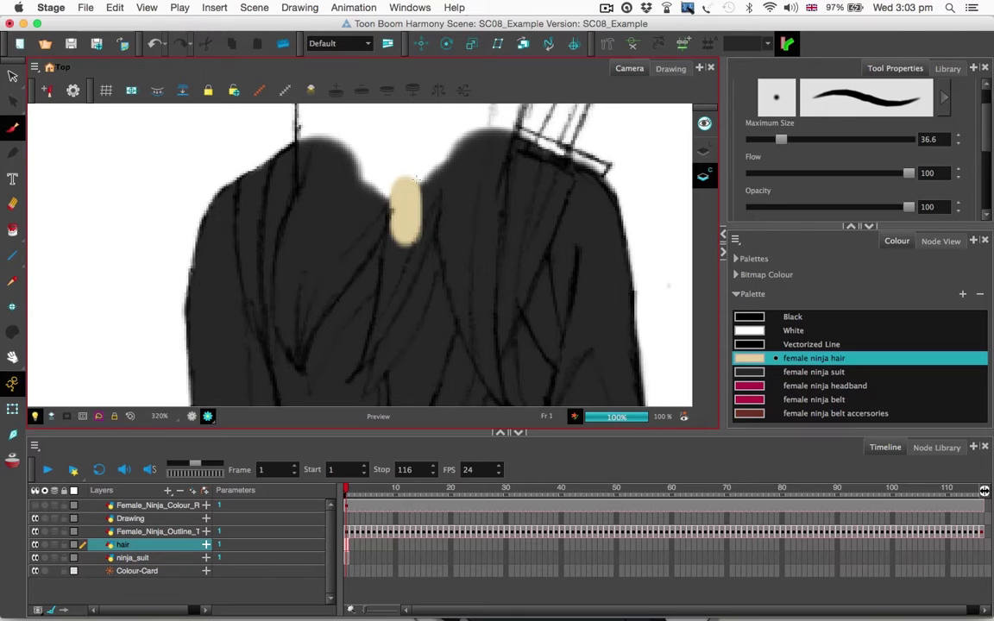
mouse_move(416, 179)
left_mouse_down()
mouse_move(424, 165)
mouse_move(405, 259)
mouse_move(409, 228)
mouse_move(404, 245)
mouse_move(390, 190)
mouse_move(369, 236)
mouse_move(383, 207)
left_mouse_up()
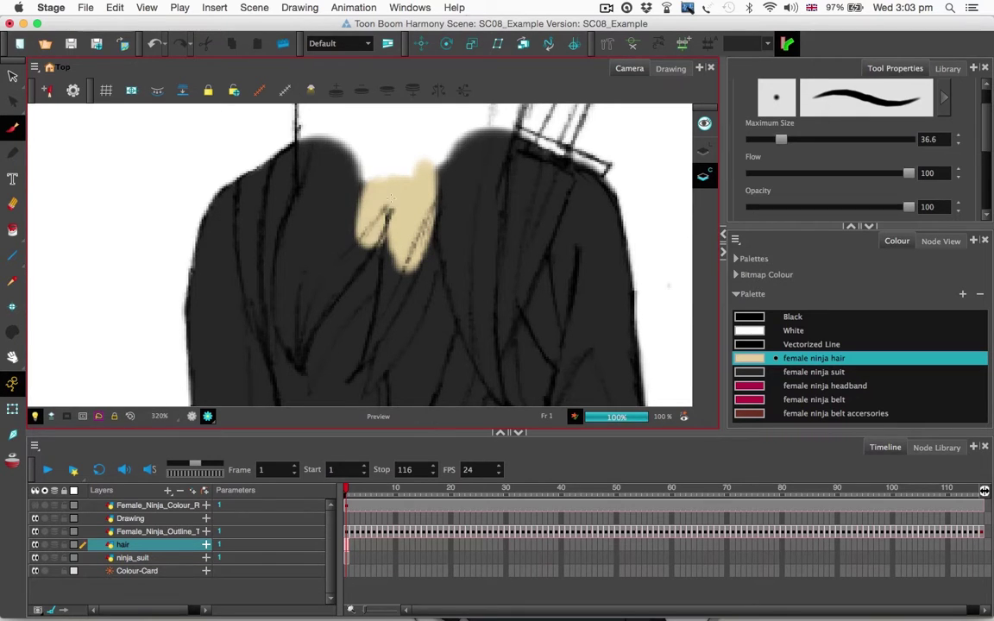
Paint the middle hair lock down the back towards its tip in the hair colour.
scroll(390, 197, "down", 3)
mouse_move(378, 163)
left_mouse_down()
mouse_move(367, 194)
mouse_move(396, 255)
mouse_move(382, 298)
mouse_move(408, 171)
mouse_move(376, 315)
mouse_move(417, 153)
left_mouse_up()
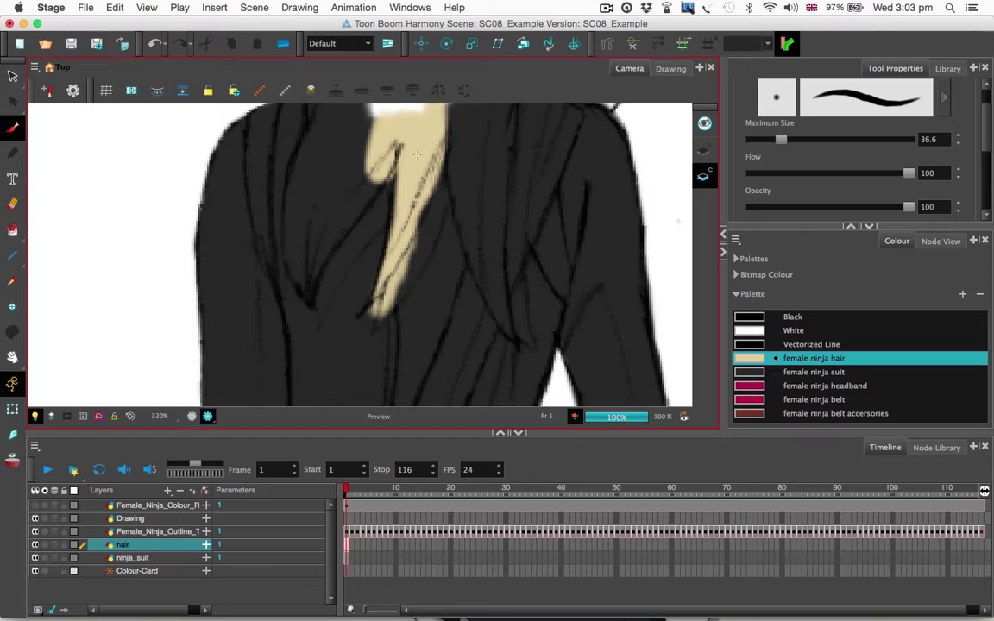
left_click_drag(490, 136, 536, 161)
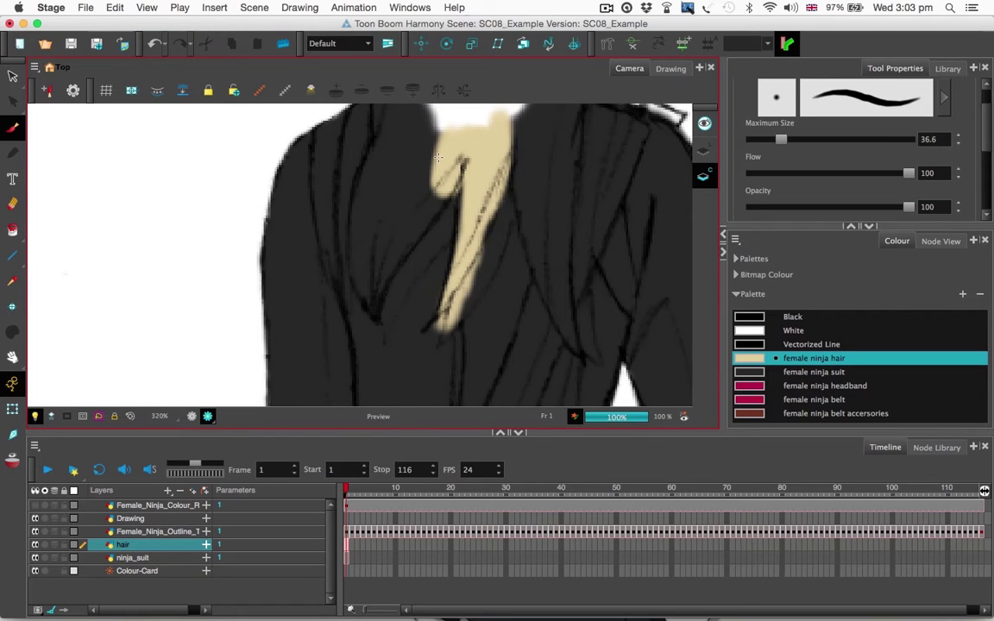
Erase the hair colour spilling past both sides of the middle lock to sharpen its tip.
left_click(12, 204)
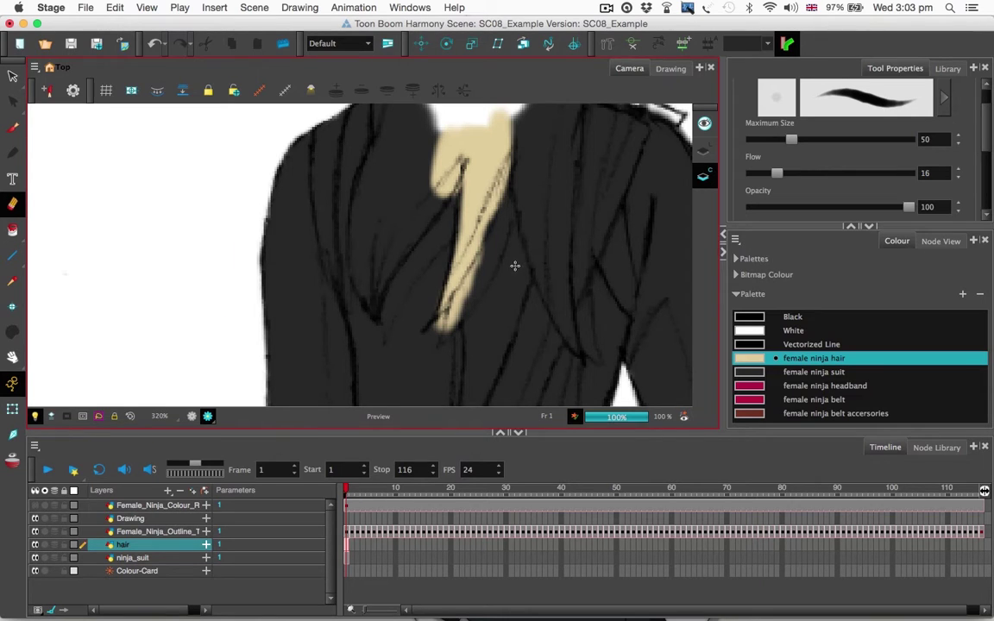
mouse_move(514, 266)
left_mouse_down()
mouse_move(539, 206)
mouse_move(525, 199)
mouse_move(535, 235)
mouse_move(473, 231)
mouse_move(484, 252)
mouse_move(489, 323)
left_mouse_up()
mouse_move(447, 260)
left_mouse_down()
mouse_move(447, 286)
mouse_move(484, 324)
left_mouse_up()
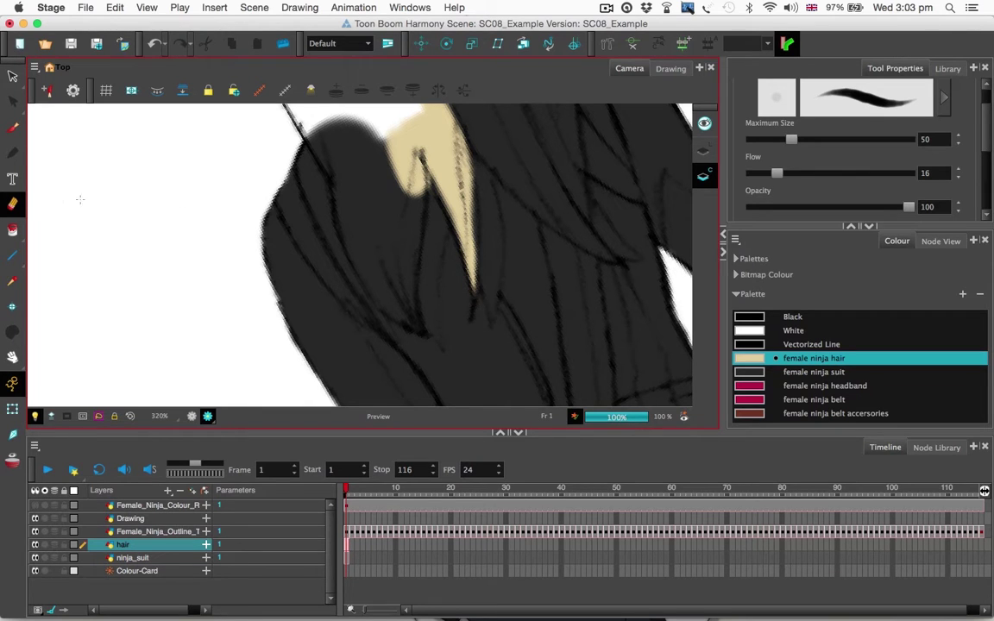
Refill the middle lock's edge with the Brush and paint the left hair lock down to its tip.
key("alt+b")
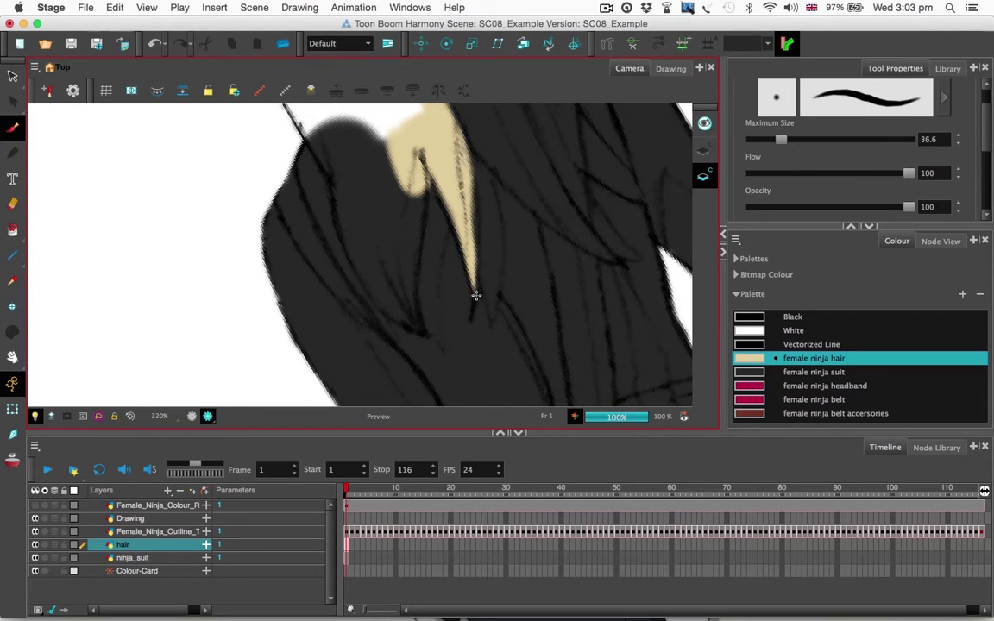
left_click_drag(476, 295, 468, 218)
left_click_drag(460, 175, 462, 197)
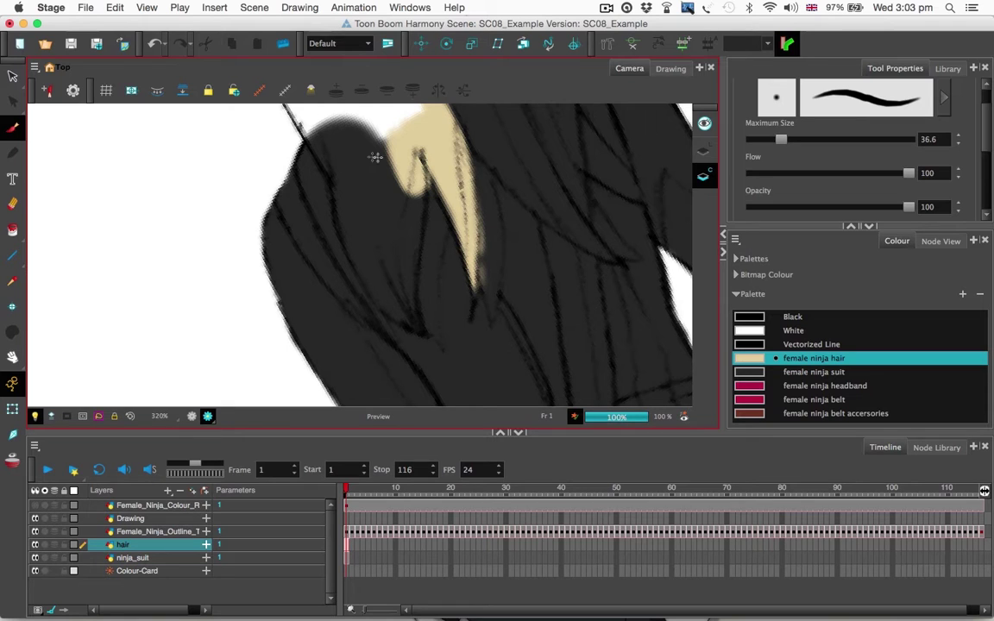
mouse_move(376, 157)
left_mouse_down()
mouse_move(370, 203)
mouse_move(402, 308)
mouse_move(294, 147)
mouse_move(310, 112)
mouse_move(395, 227)
mouse_move(415, 238)
mouse_move(406, 285)
left_mouse_up()
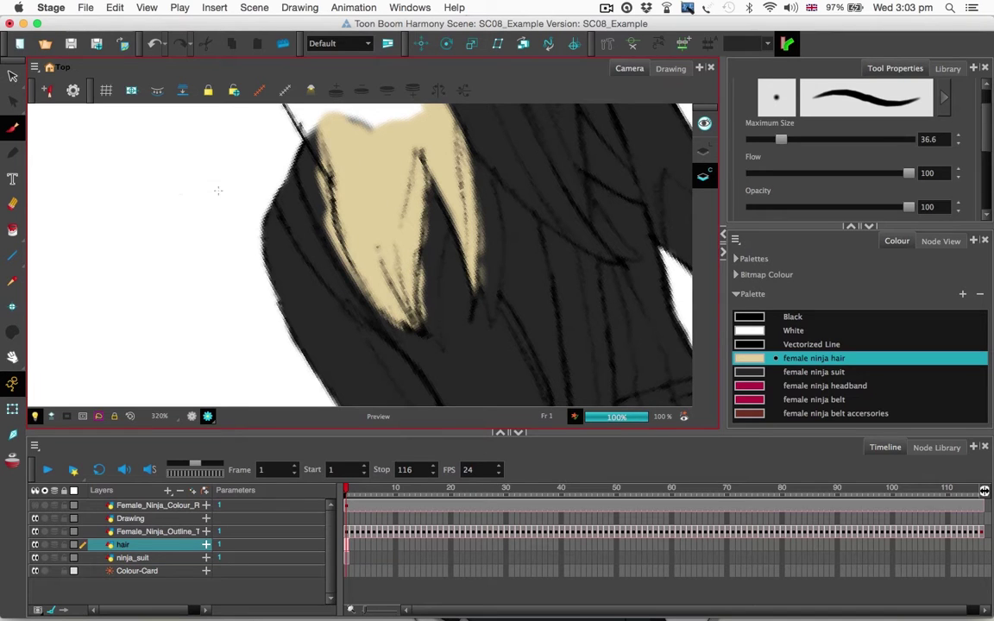
Erase the spill along the left lock's outer edge, and set the eraser's flow to 72.5 and maximum size to 24.4.
left_click(12, 204)
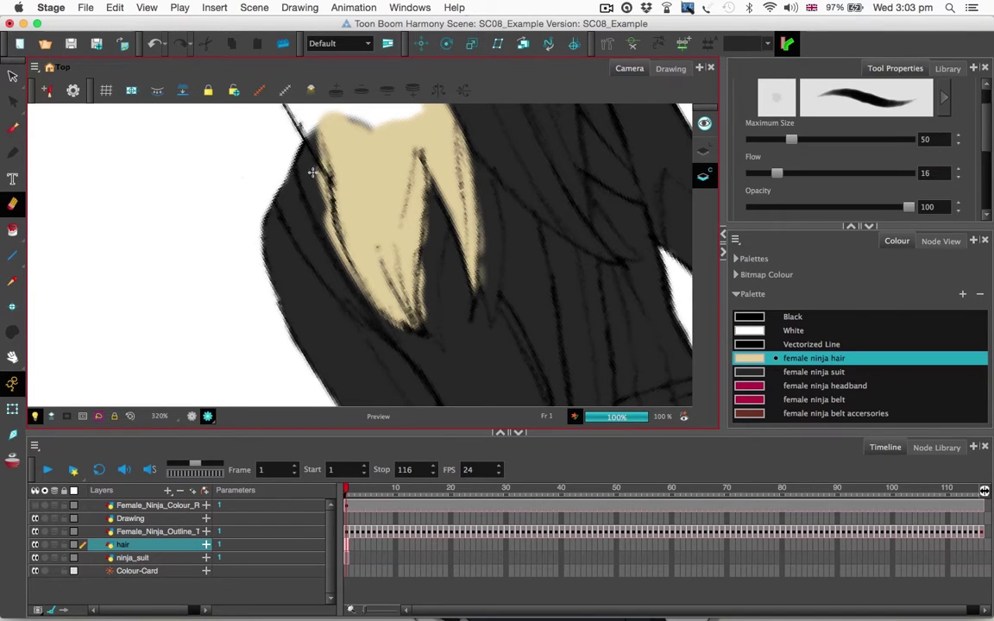
mouse_move(312, 172)
left_mouse_down()
mouse_move(332, 258)
mouse_move(371, 307)
left_mouse_up()
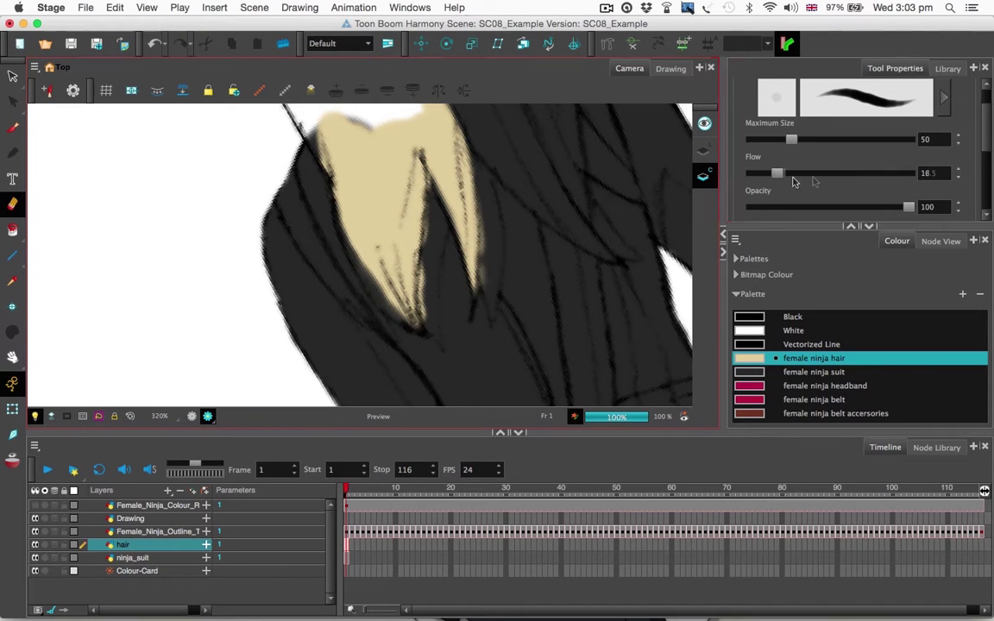
left_click_drag(776, 173, 865, 172)
left_click_drag(791, 140, 771, 143)
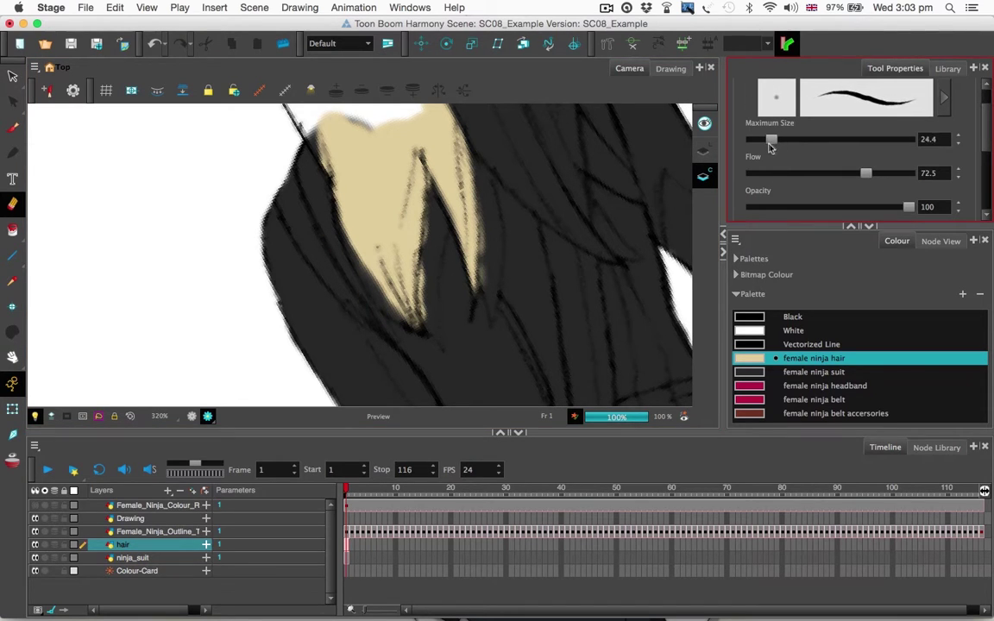
Set the brush's maximum size to 14.8 and touch up the left lock's outer edge near its tip in the hair colour.
left_click(13, 127)
left_click_drag(345, 233, 385, 287)
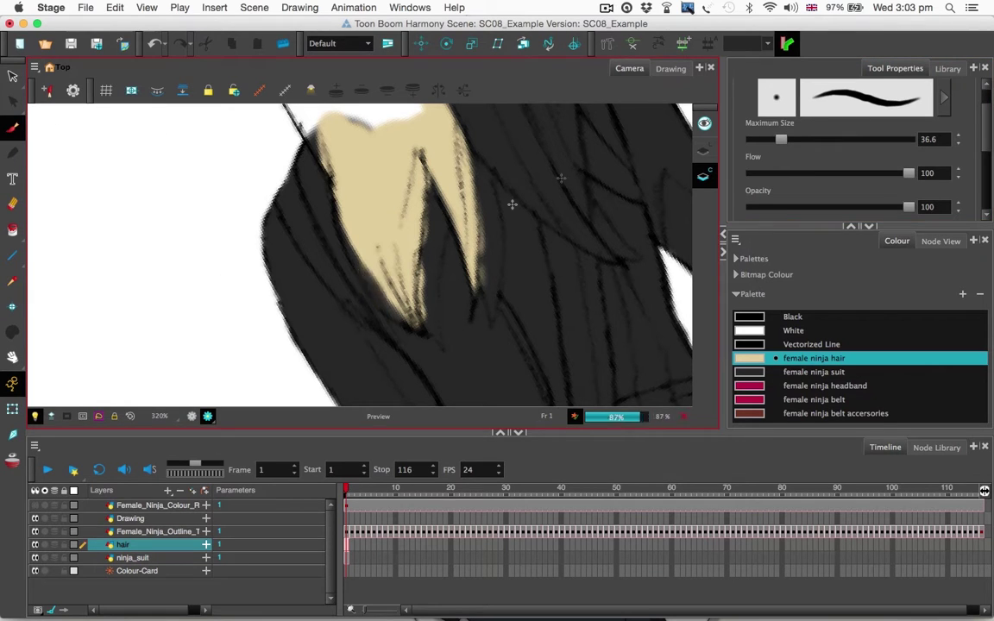
left_click_drag(780, 139, 763, 140)
left_click_drag(345, 285, 370, 257)
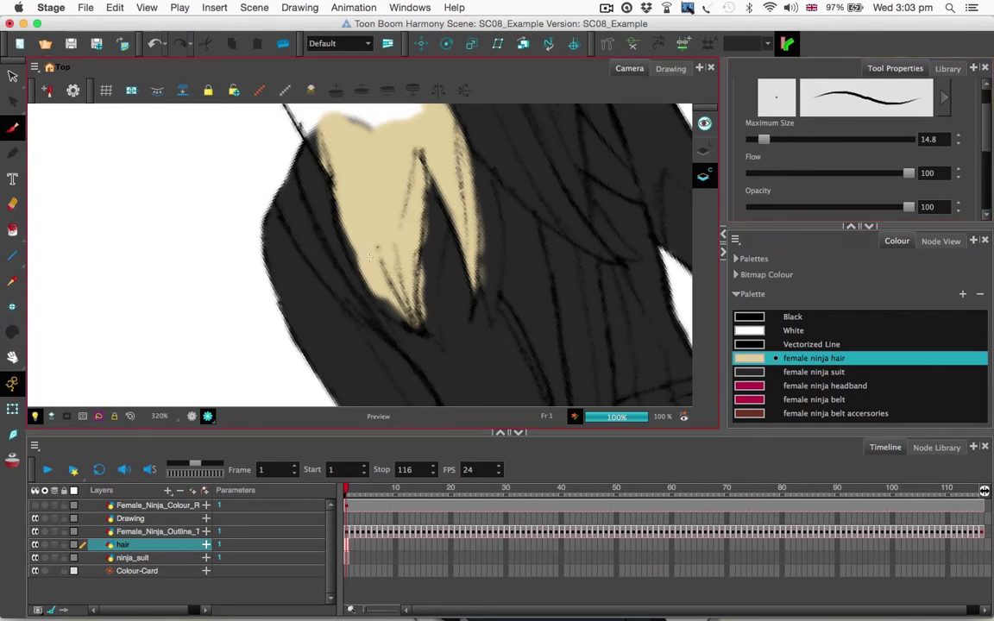
Fill the left hair lock's outer edge with the hair colour, and erase the spill along both sides of the lock.
mouse_move(394, 303)
left_mouse_down()
mouse_move(330, 255)
mouse_move(309, 221)
left_mouse_up()
left_click_drag(397, 311, 320, 138)
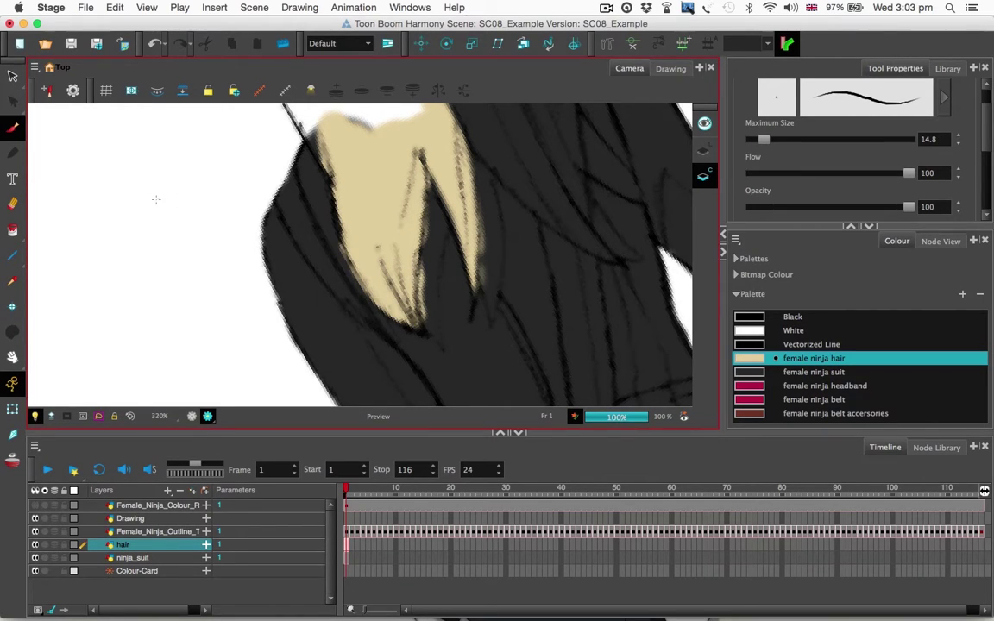
left_click(12, 203)
mouse_move(336, 253)
left_mouse_down()
mouse_move(306, 226)
mouse_move(348, 290)
left_mouse_up()
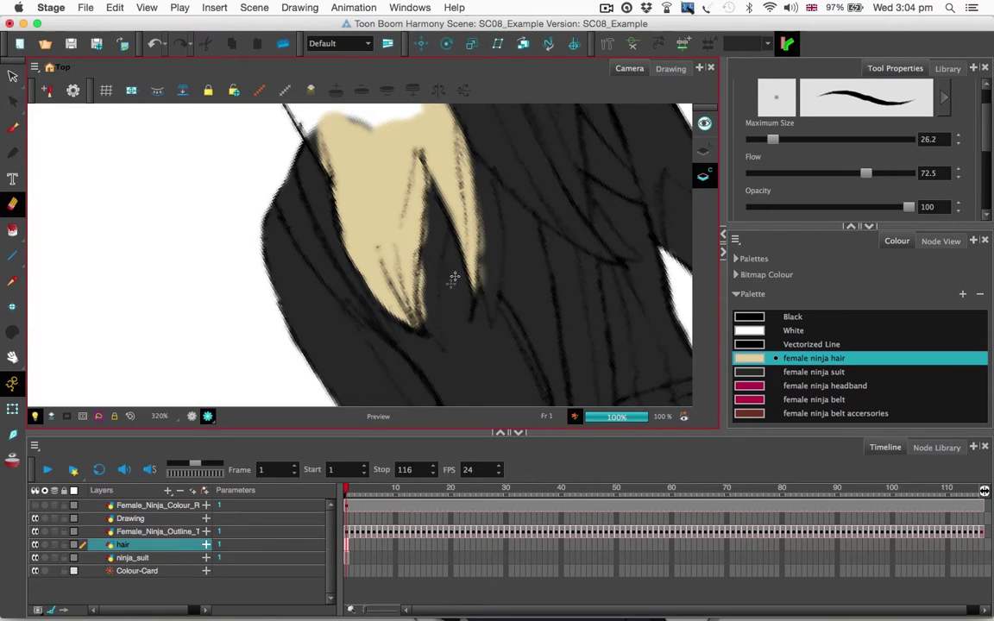
left_click_drag(433, 320, 426, 204)
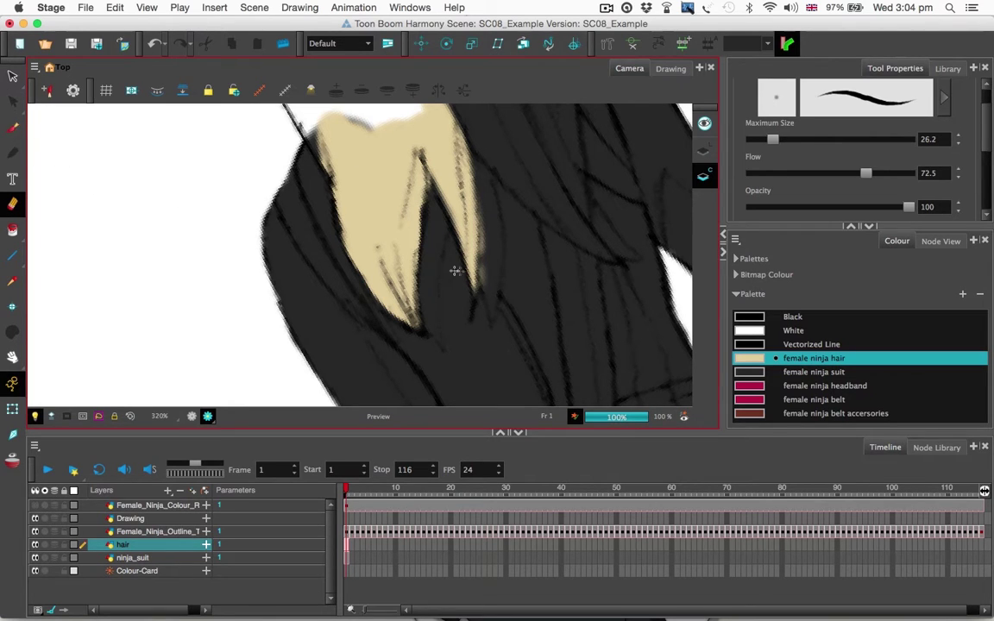
Paint the hair colour upward above the left and middle locks with the Brush, inside the left outline.
mouse_move(500, 219)
left_mouse_down()
mouse_move(498, 288)
mouse_move(489, 292)
mouse_move(488, 209)
mouse_move(527, 240)
mouse_move(536, 280)
left_mouse_up()
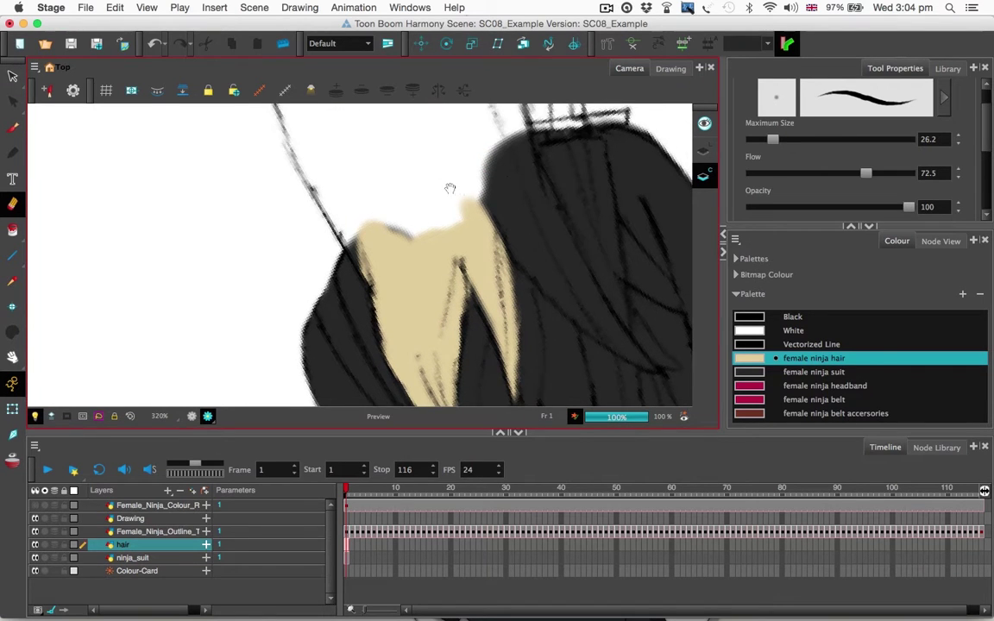
left_click_drag(524, 207, 555, 133)
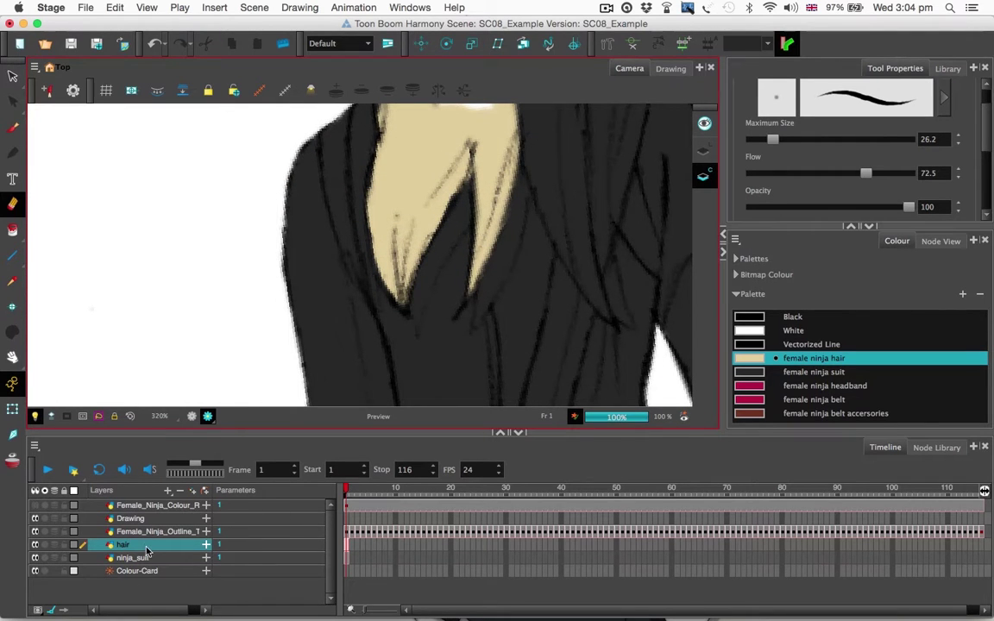
left_click_drag(476, 164, 473, 235)
key("alt+b")
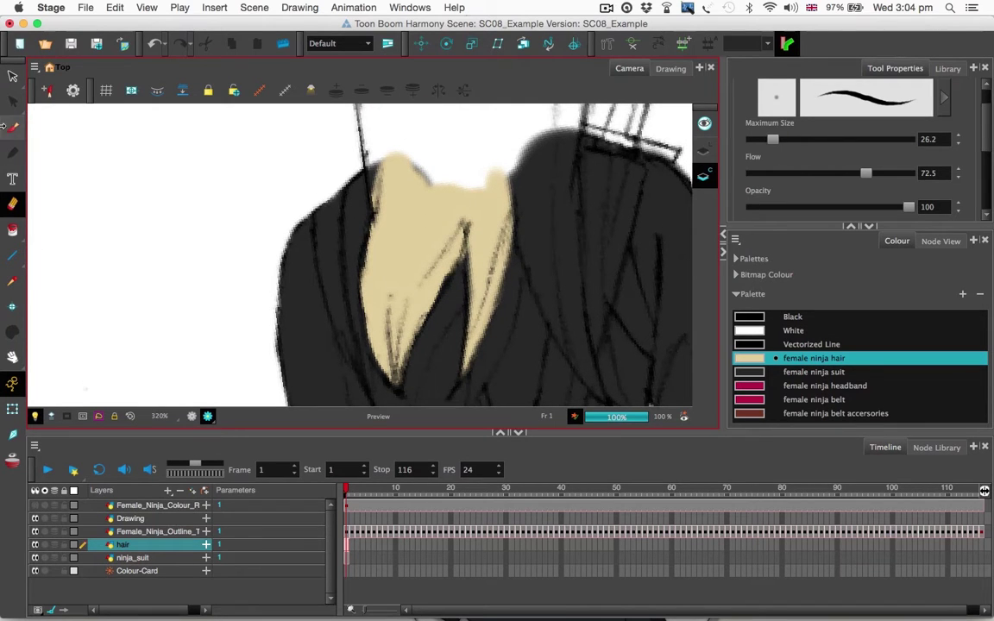
mouse_move(397, 123)
left_mouse_down()
mouse_move(398, 186)
mouse_move(379, 148)
mouse_move(388, 217)
mouse_move(368, 115)
mouse_move(384, 179)
mouse_move(364, 121)
mouse_move(389, 179)
mouse_move(397, 143)
mouse_move(428, 188)
mouse_move(421, 121)
mouse_move(482, 211)
mouse_move(442, 125)
mouse_move(434, 167)
left_mouse_up()
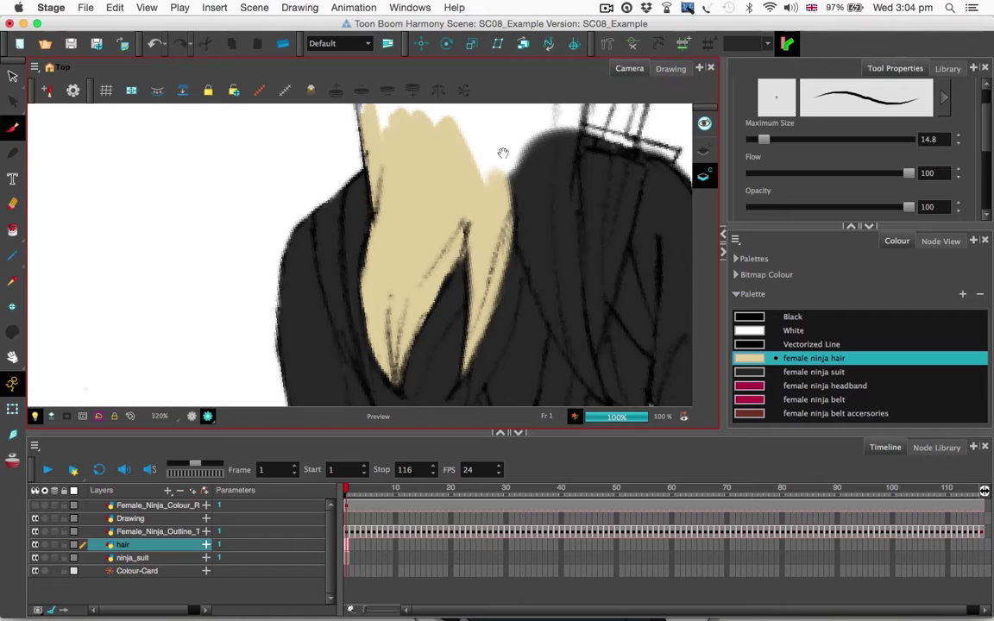
Paint the right hair lock down to its tip and fill the hair area above the locks in the hair colour.
left_click_drag(503, 153, 472, 148)
left_click_drag(472, 156, 529, 304)
mouse_move(508, 166)
left_mouse_down()
mouse_move(532, 226)
mouse_move(538, 198)
mouse_move(534, 184)
mouse_move(521, 224)
mouse_move(529, 299)
mouse_move(498, 242)
mouse_move(539, 335)
left_mouse_up()
left_click_drag(519, 216, 485, 148)
mouse_move(513, 247)
left_mouse_down()
mouse_move(526, 281)
mouse_move(511, 279)
mouse_move(527, 316)
left_mouse_up()
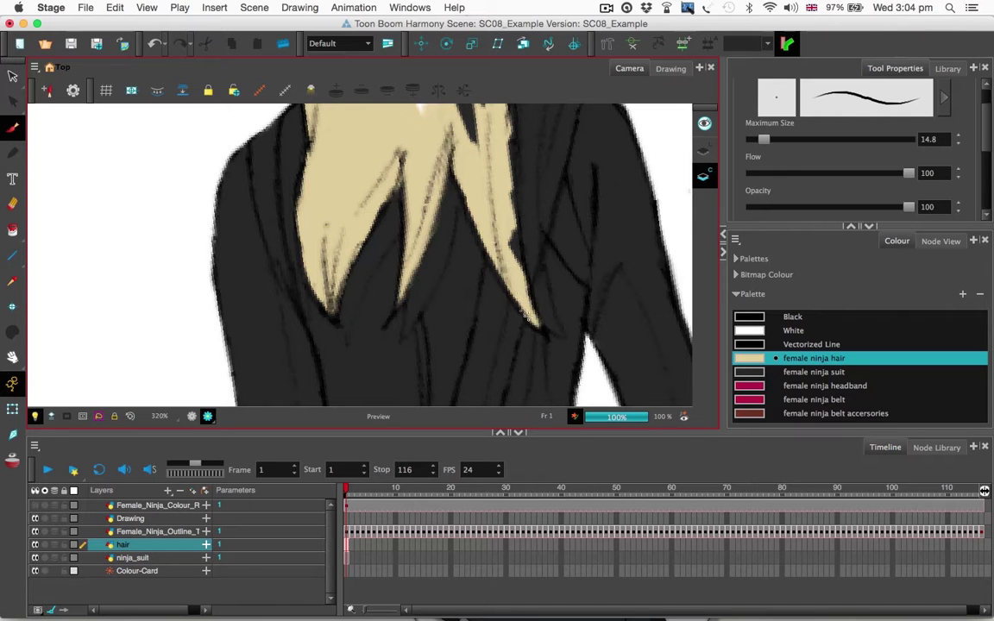
left_click_drag(511, 220, 529, 294)
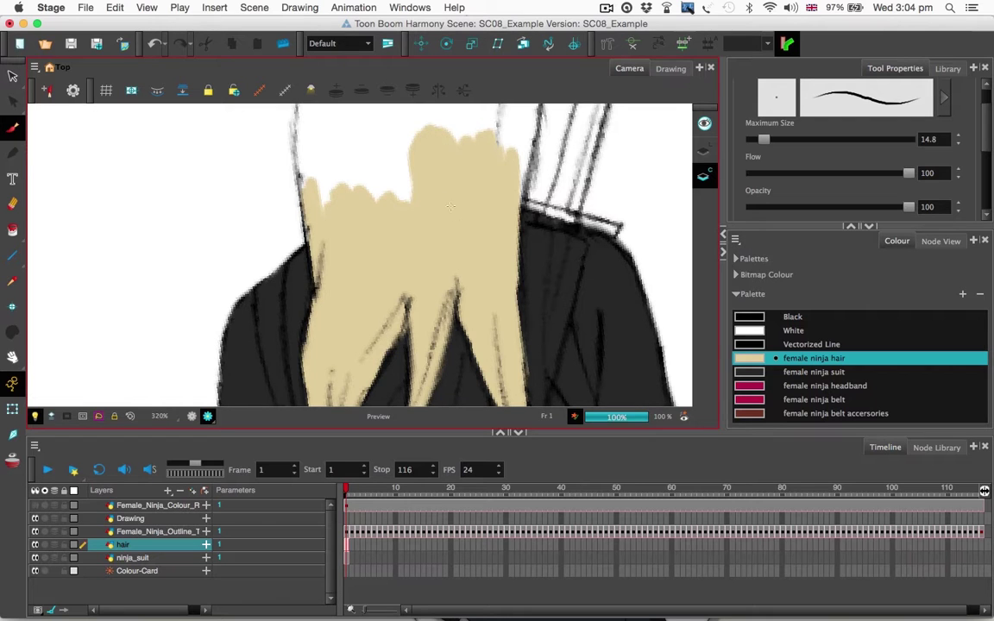
Erase the spill along the right lock's outer edge and touch up the hair locks with the Brush.
left_click_drag(492, 204, 463, 116)
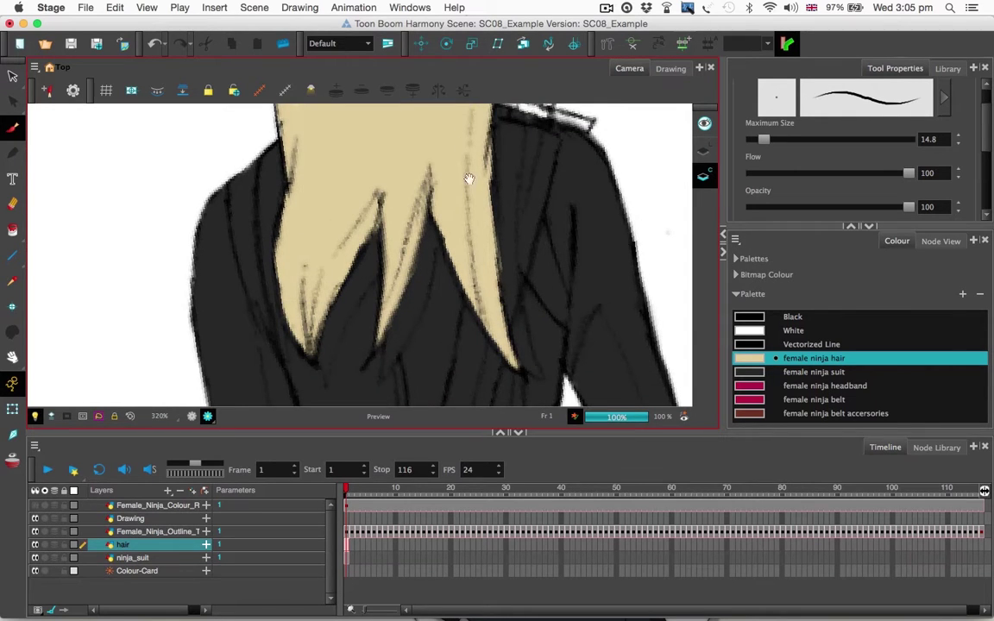
left_click(11, 201)
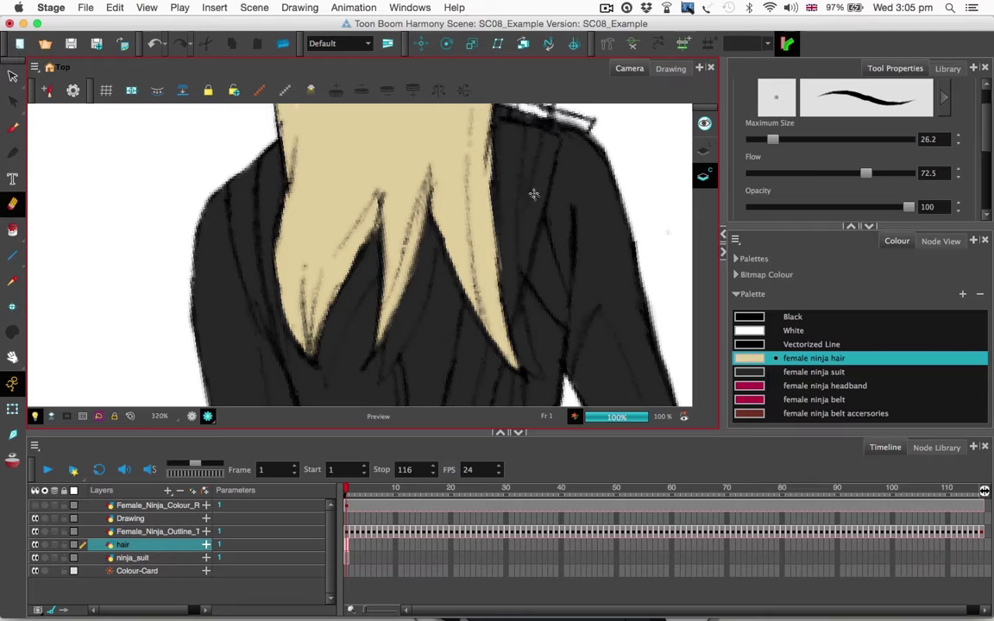
mouse_move(509, 250)
left_mouse_down()
mouse_move(559, 213)
mouse_move(532, 160)
mouse_move(521, 171)
mouse_move(561, 220)
mouse_move(541, 224)
left_mouse_up()
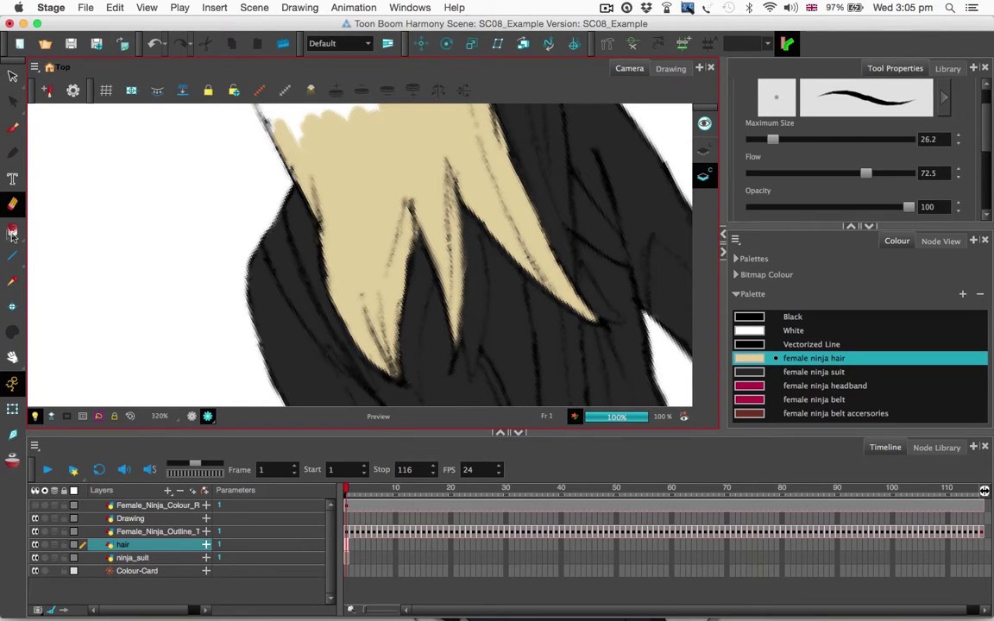
key("alt+b")
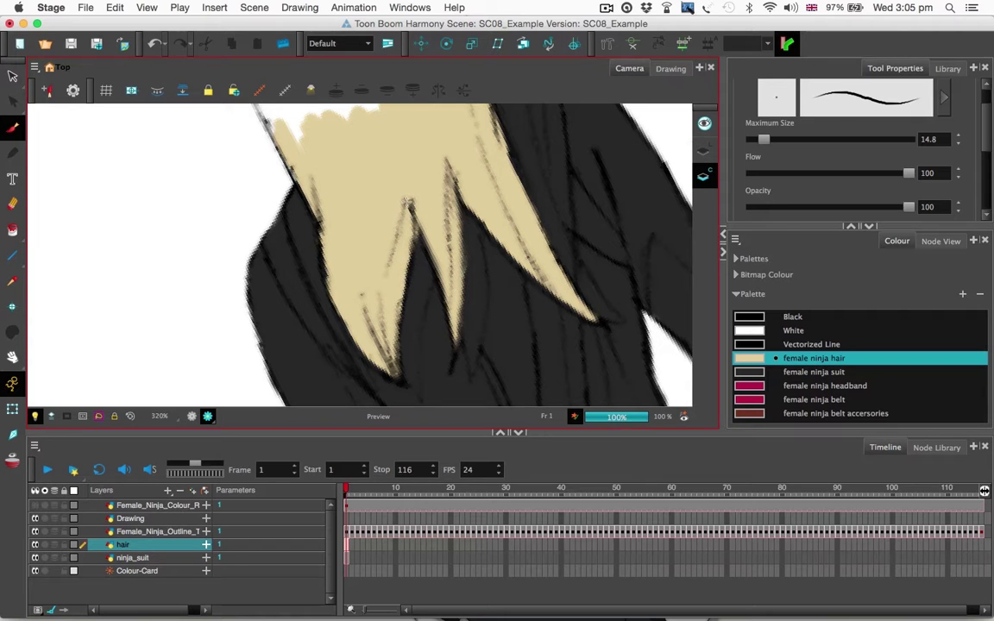
mouse_move(367, 181)
left_mouse_down()
mouse_move(449, 192)
mouse_move(484, 231)
mouse_move(517, 191)
mouse_move(511, 180)
left_mouse_up()
key("1")
key("1")
key("2")
mouse_move(512, 242)
left_mouse_down()
mouse_move(470, 180)
mouse_move(515, 159)
mouse_move(561, 178)
mouse_move(561, 187)
left_mouse_up()
left_click_drag(502, 169, 537, 255)
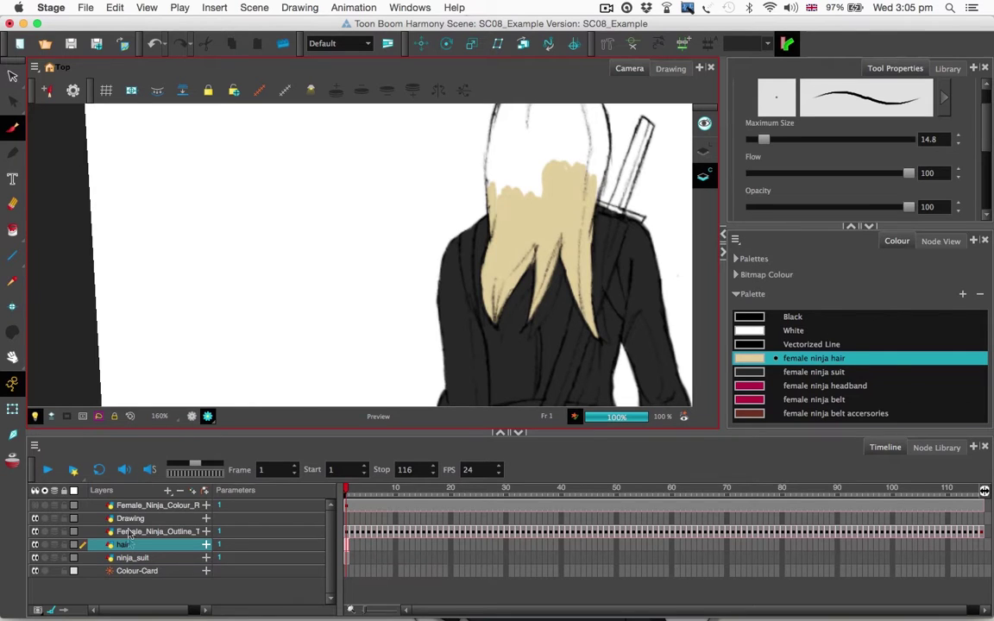
left_click(140, 561)
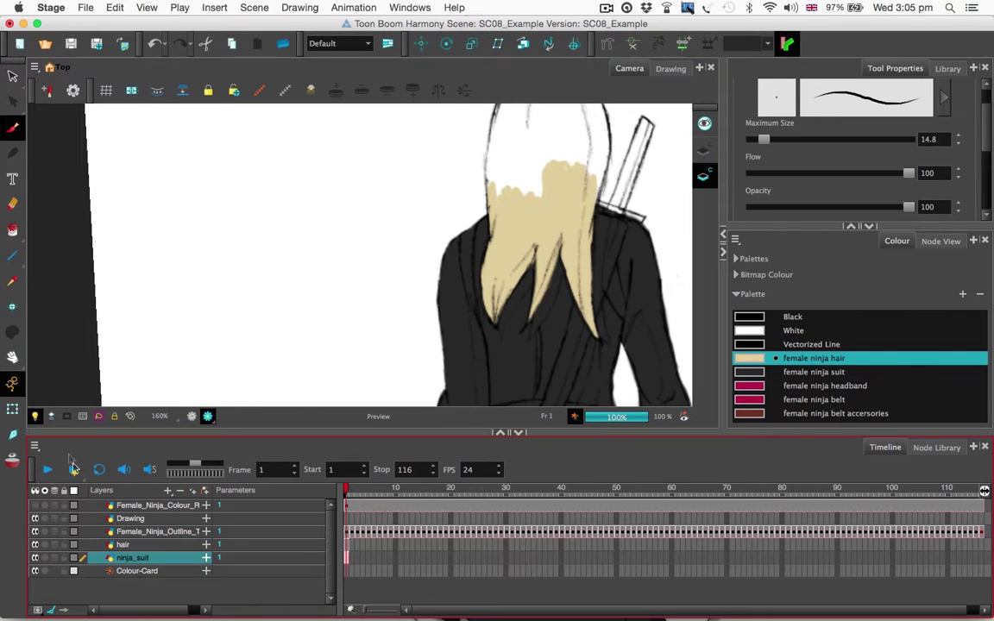
left_click(169, 492)
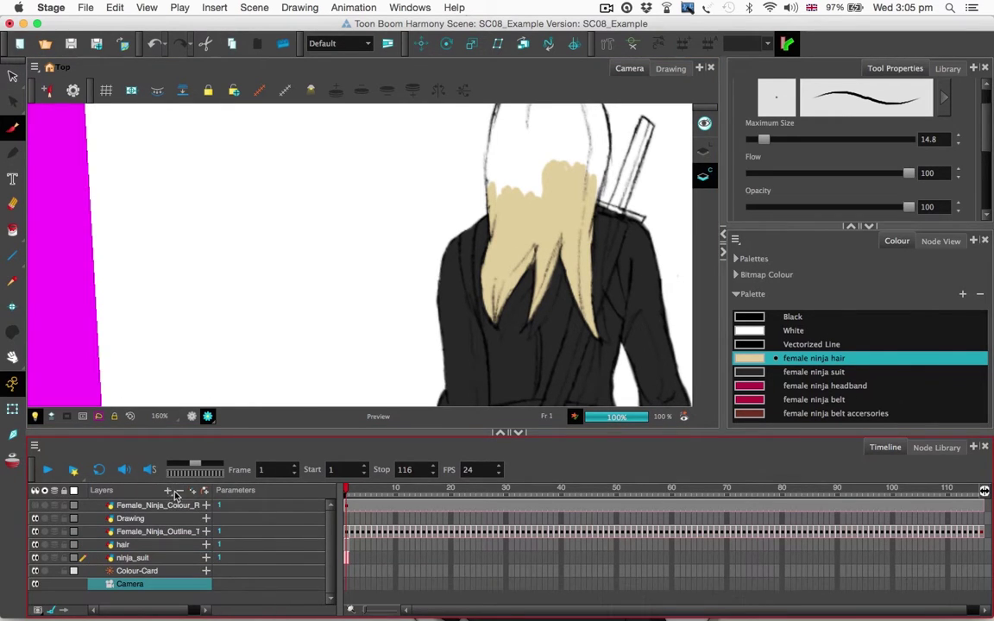
left_click(177, 492)
Add a vector drawing layer named shoulder_strap and a drawing layer named shoulder_strap_colour with bitmap line and colour art.
left_click(168, 490)
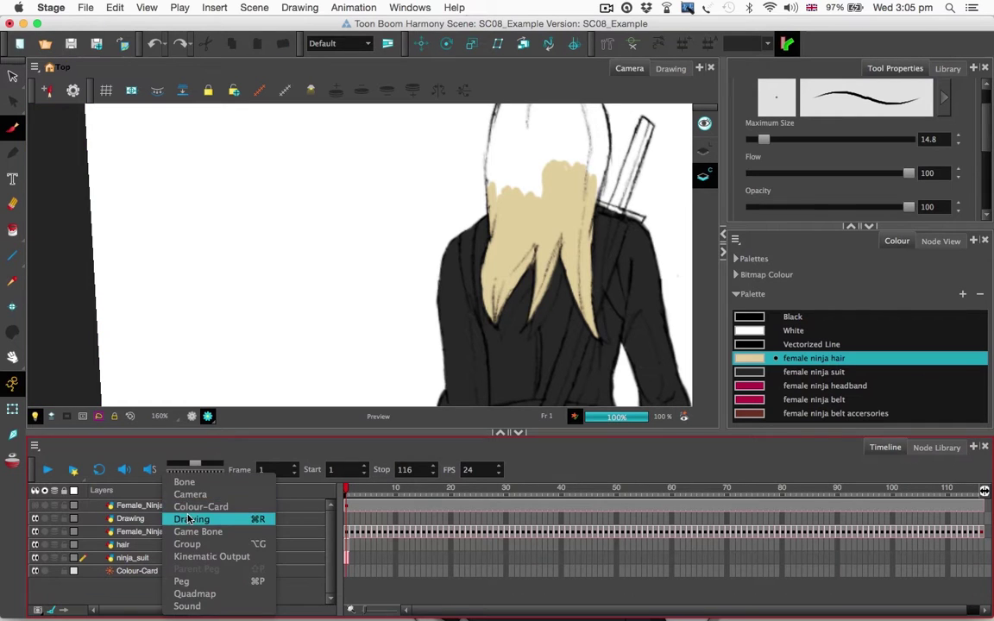
left_click(189, 520)
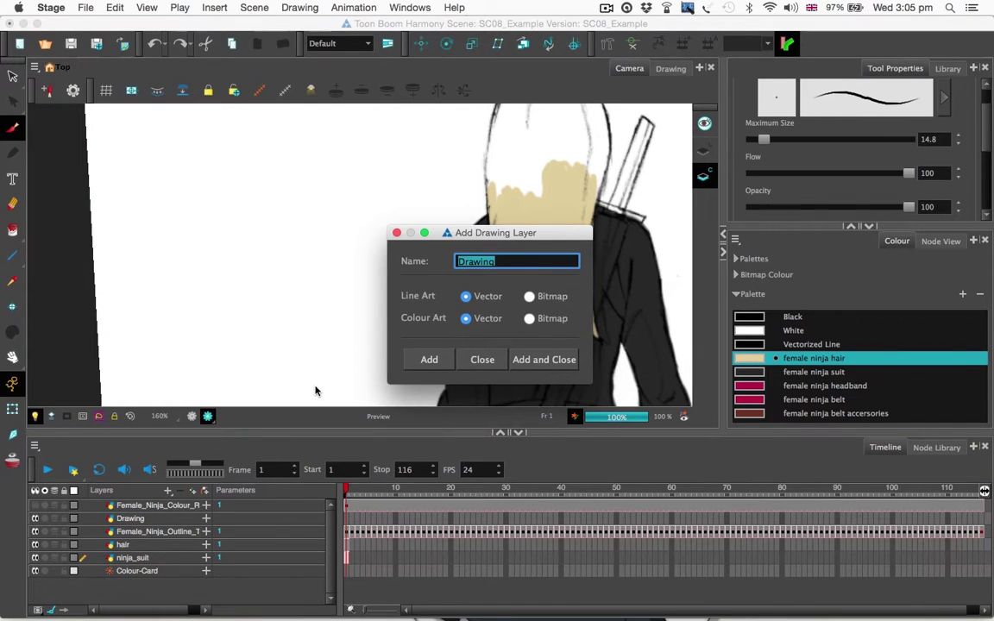
type("shoulder_strap")
key("Return")
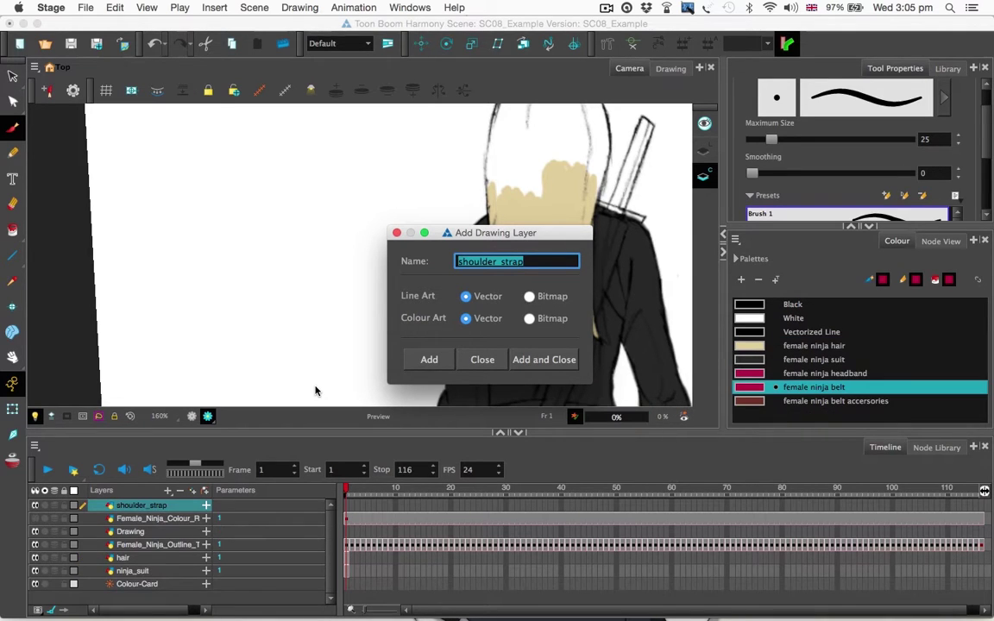
left_click(529, 296)
left_click(529, 318)
left_click(521, 262)
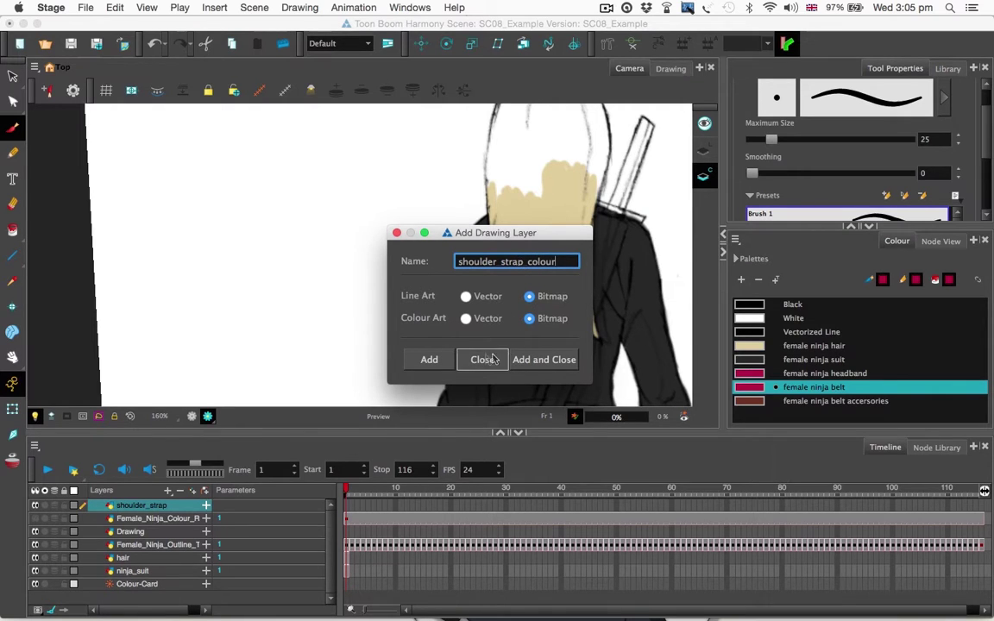
left_click(427, 359)
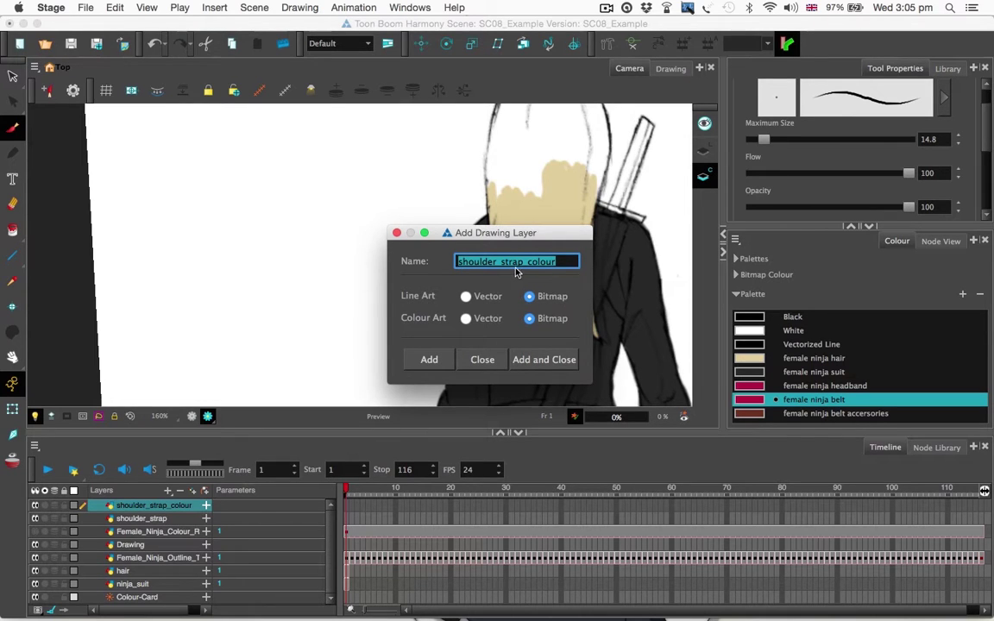
Add another bitmap drawing layer named belt and finish adding layers.
type("be")
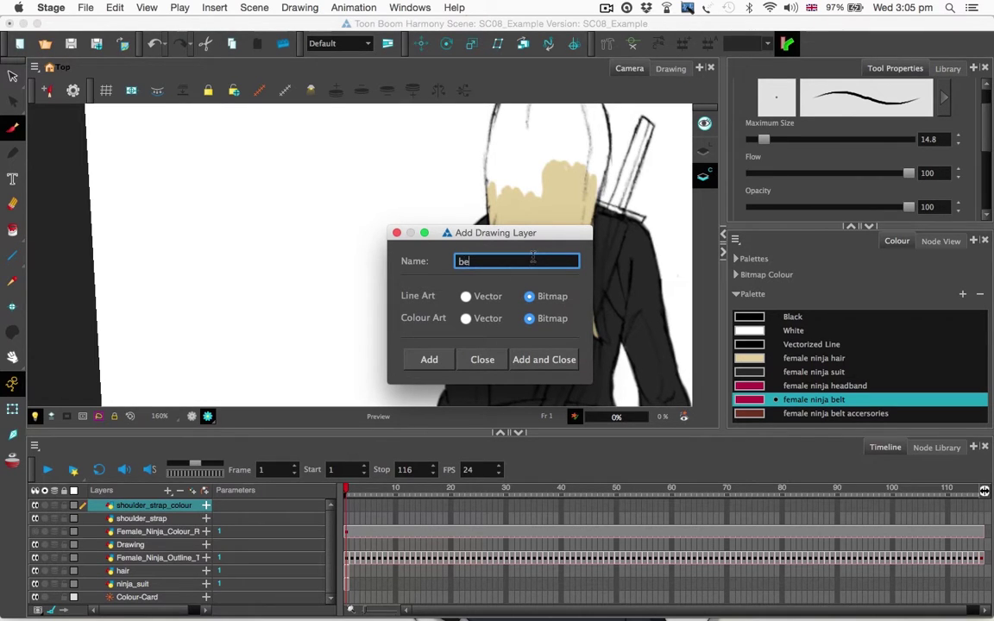
type("lt")
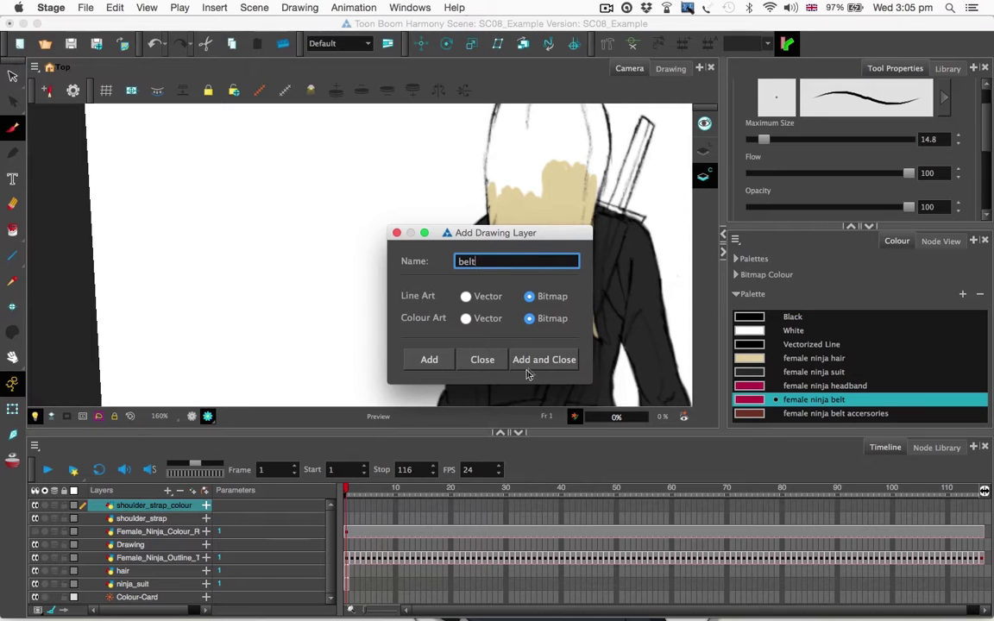
left_click(529, 363)
Delete the vector shoulder_strap layer from the timeline.
left_click(169, 532)
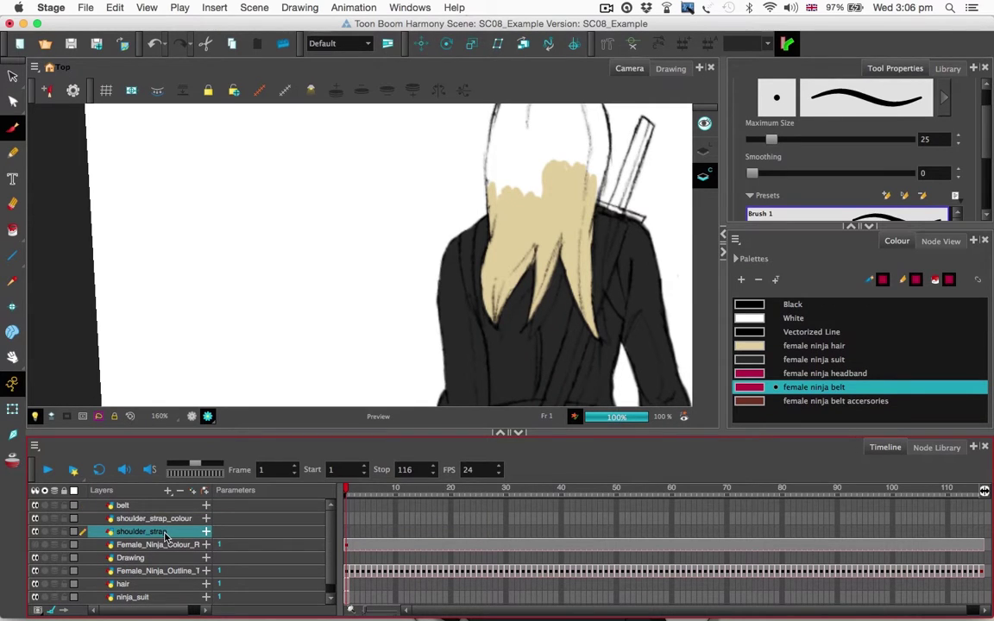
right_click(166, 536)
left_click(242, 180)
Move the belt and shoulder_strap_colour layers between hair and ninja_suit, with belt directly below shoulder_strap_colour.
left_click(155, 520)
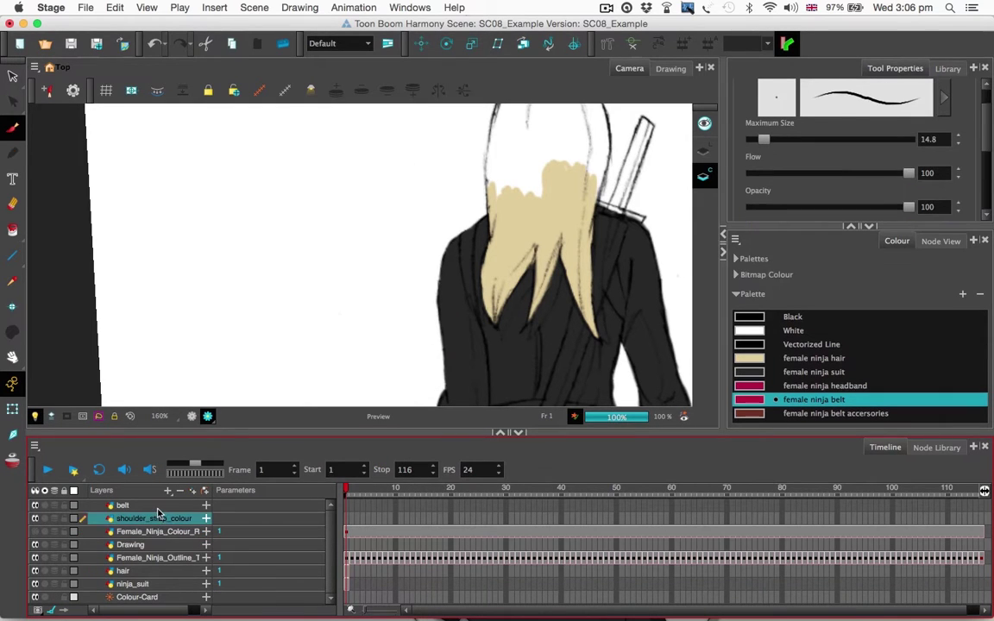
left_click_drag(138, 520, 130, 577)
left_click_drag(587, 289, 477, 248)
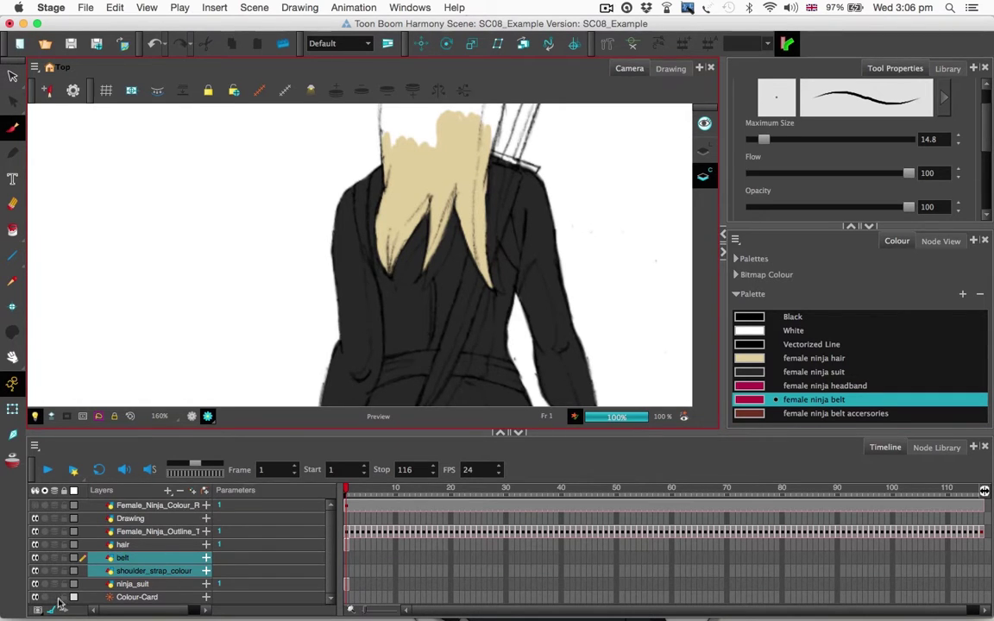
left_click(139, 560)
left_click(135, 559)
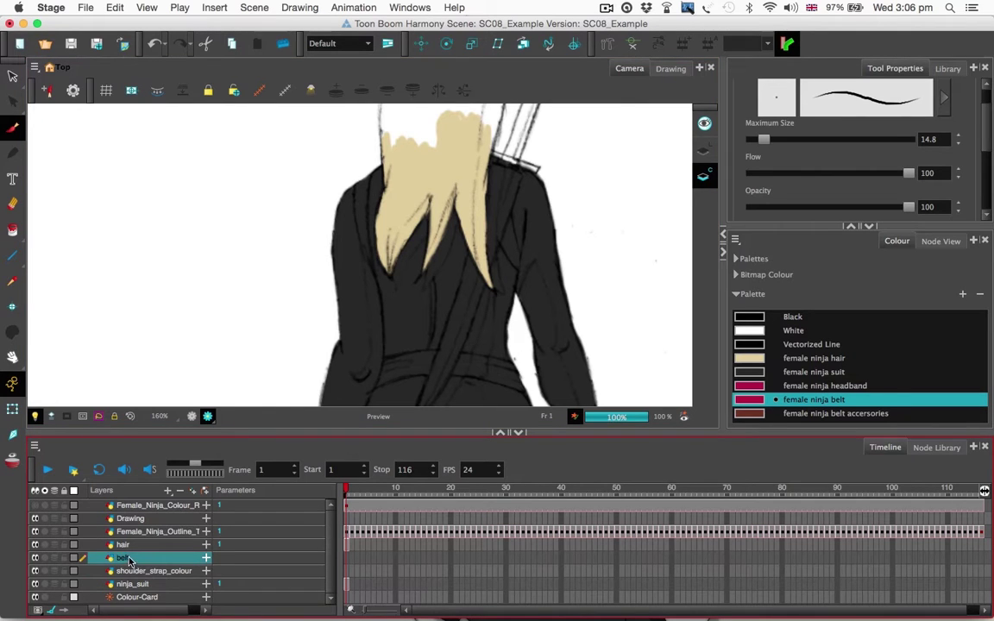
left_click_drag(128, 559, 125, 581)
double_click(160, 559)
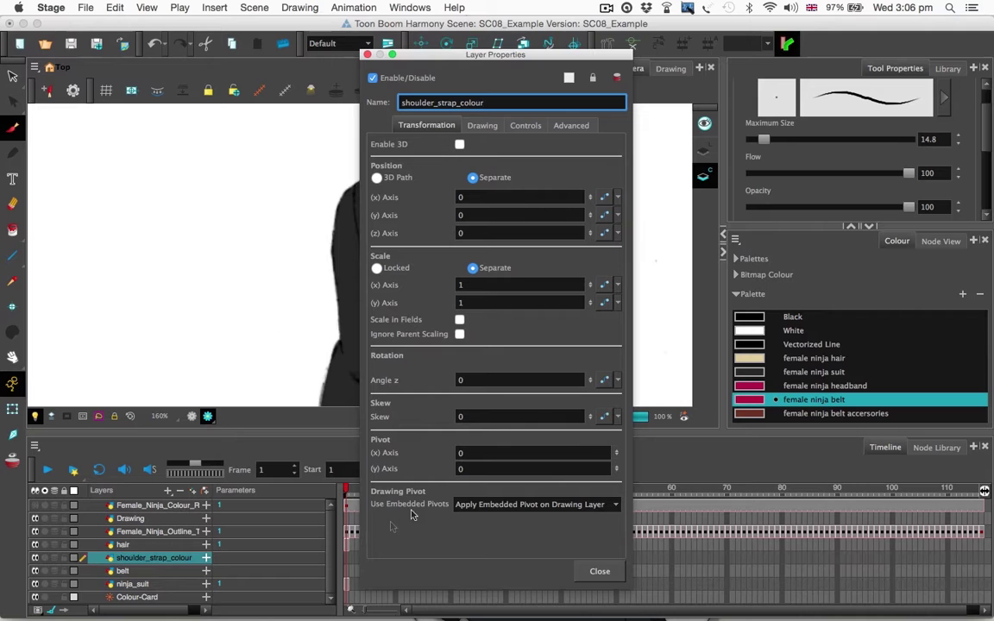
left_click(614, 573)
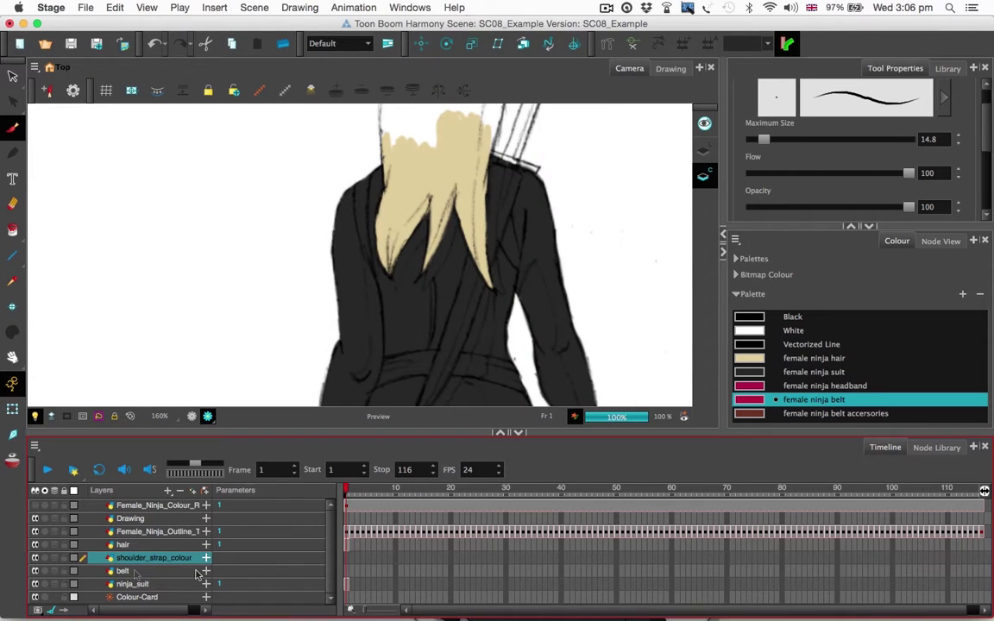
double_click(135, 559)
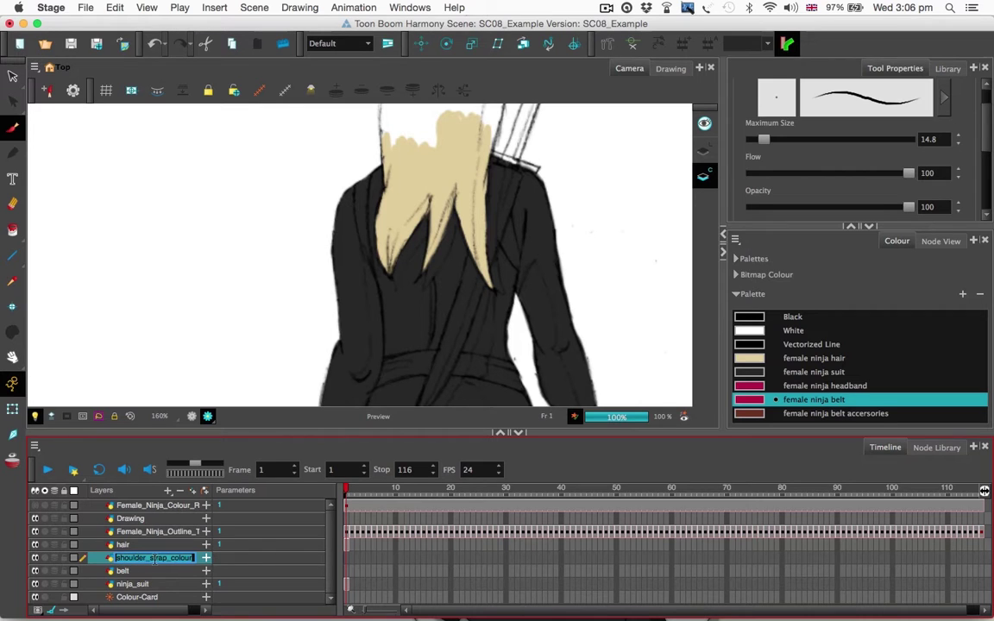
left_click(160, 544)
double_click(151, 558)
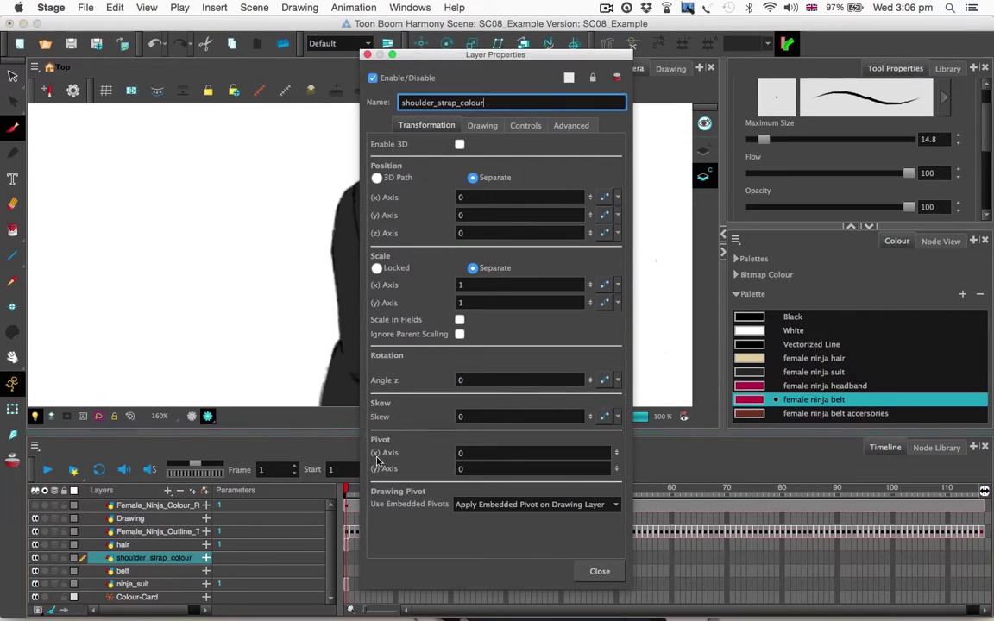
left_click(599, 571)
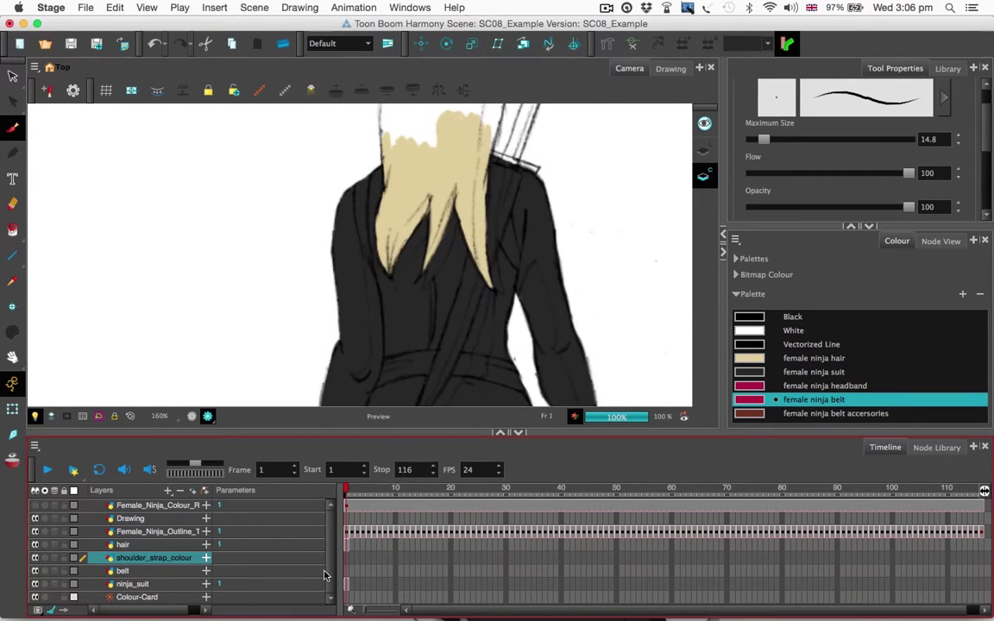
Rename the shoulder_strap_colour layer as accesories.
double_click(162, 558)
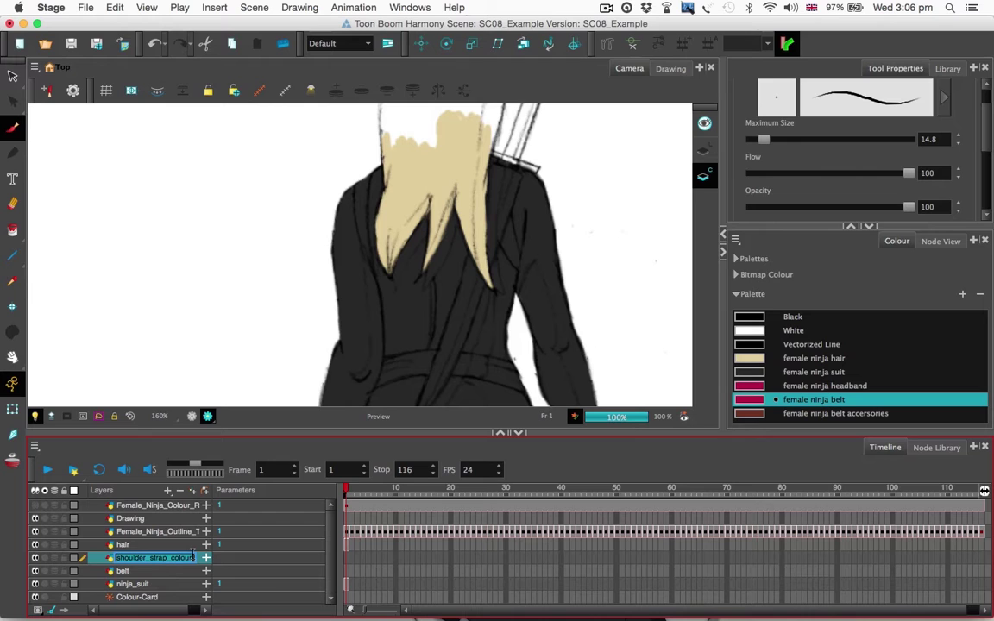
type("acces")
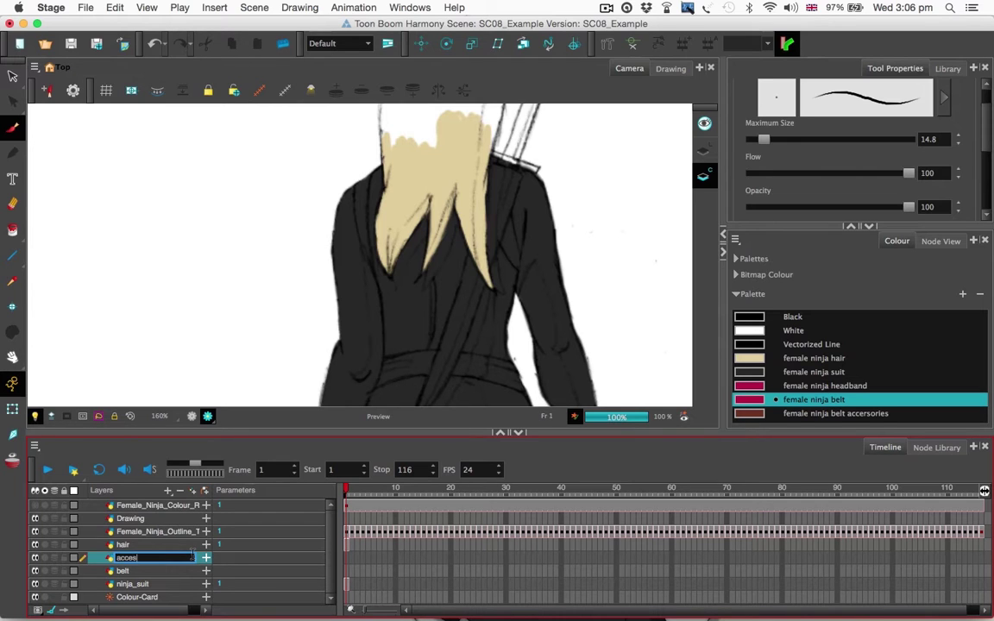
type("ories")
key("Return")
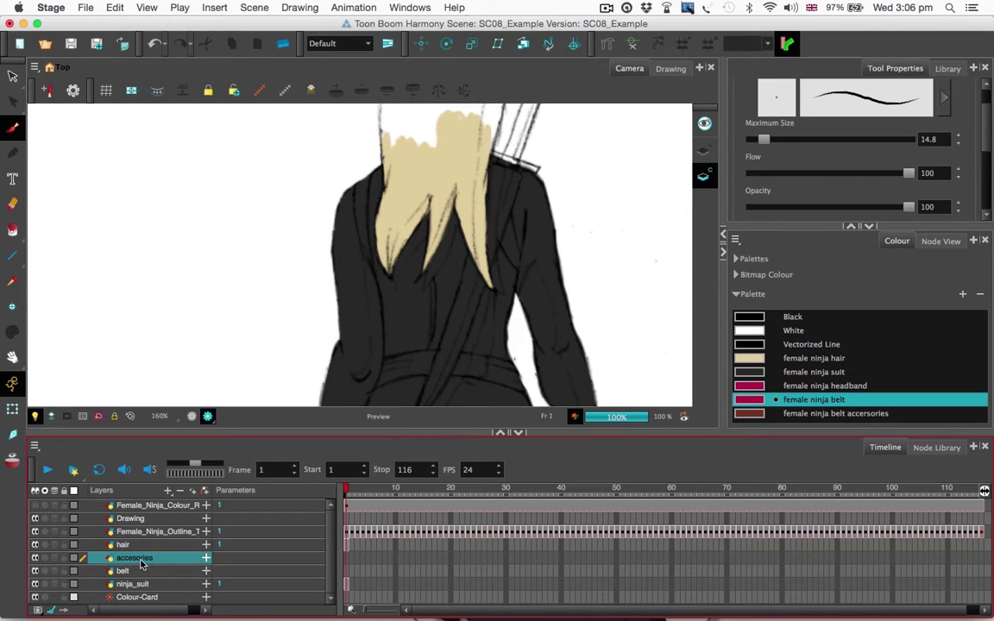
Paint the belt across the waist on the belt layer with the female ninja belt swatch, filling inside its outlines.
left_click(138, 571)
left_click_drag(454, 349, 431, 239)
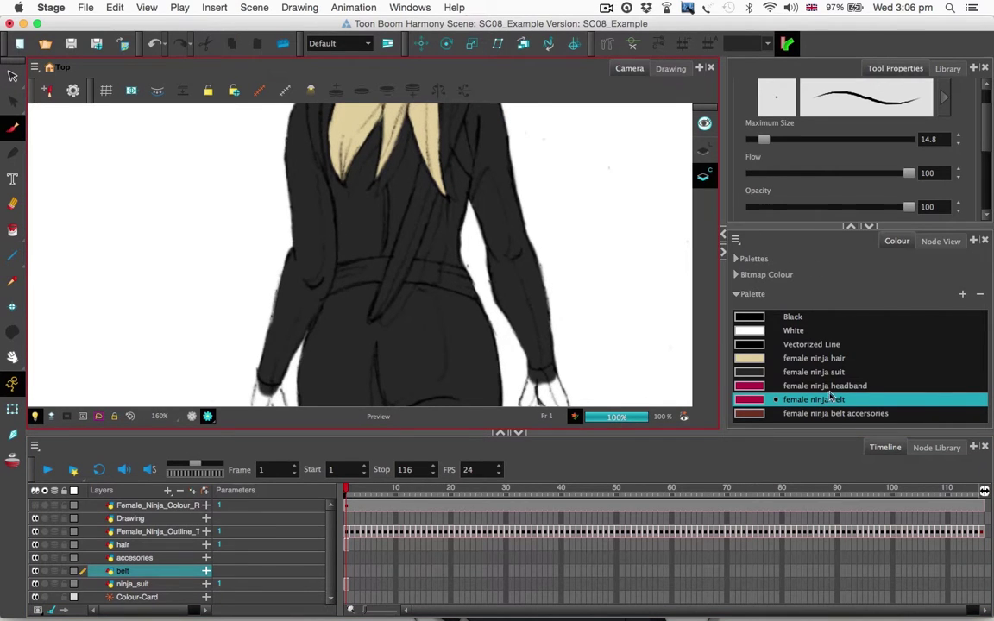
left_click(768, 385)
left_click(767, 400)
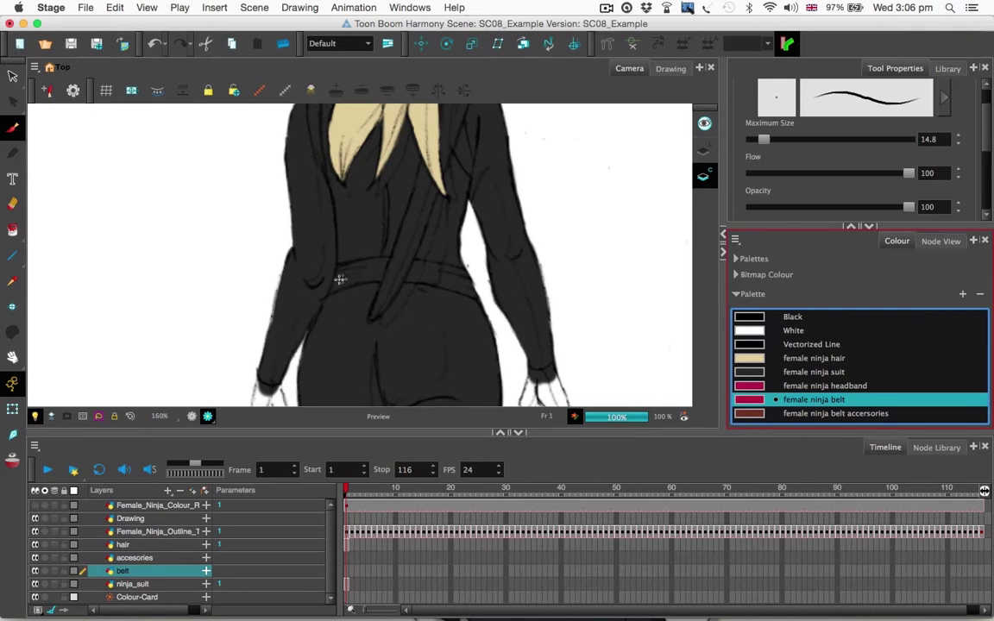
mouse_move(363, 269)
left_mouse_down()
mouse_move(408, 289)
mouse_move(417, 262)
mouse_move(342, 224)
mouse_move(370, 224)
mouse_move(344, 212)
mouse_move(349, 230)
mouse_move(333, 178)
mouse_move(368, 295)
mouse_move(404, 298)
left_mouse_up()
scroll(388, 250, "up", 2)
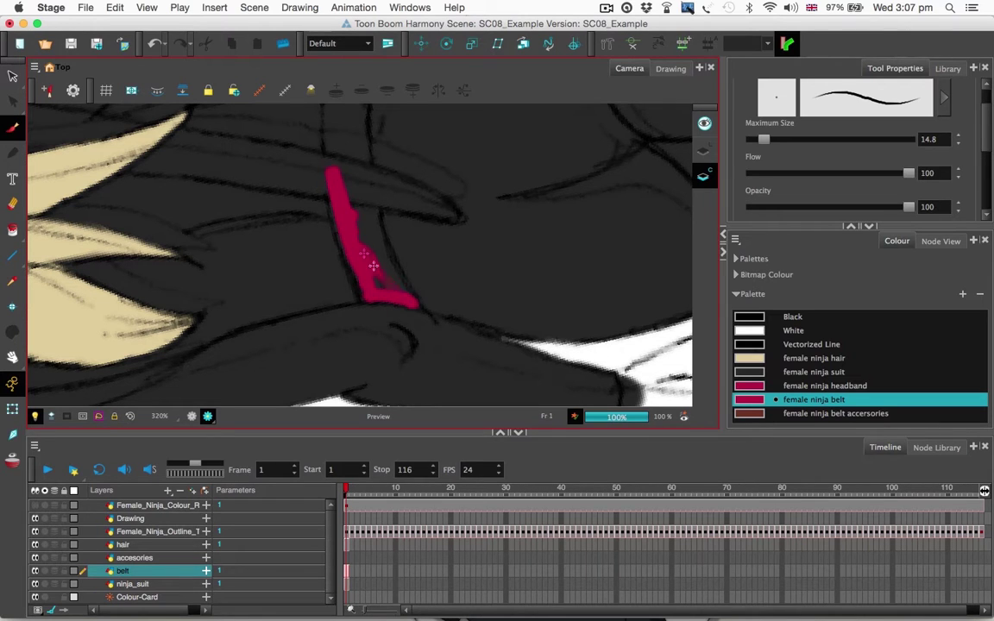
mouse_move(372, 265)
left_mouse_down()
mouse_move(360, 282)
mouse_move(376, 279)
left_mouse_up()
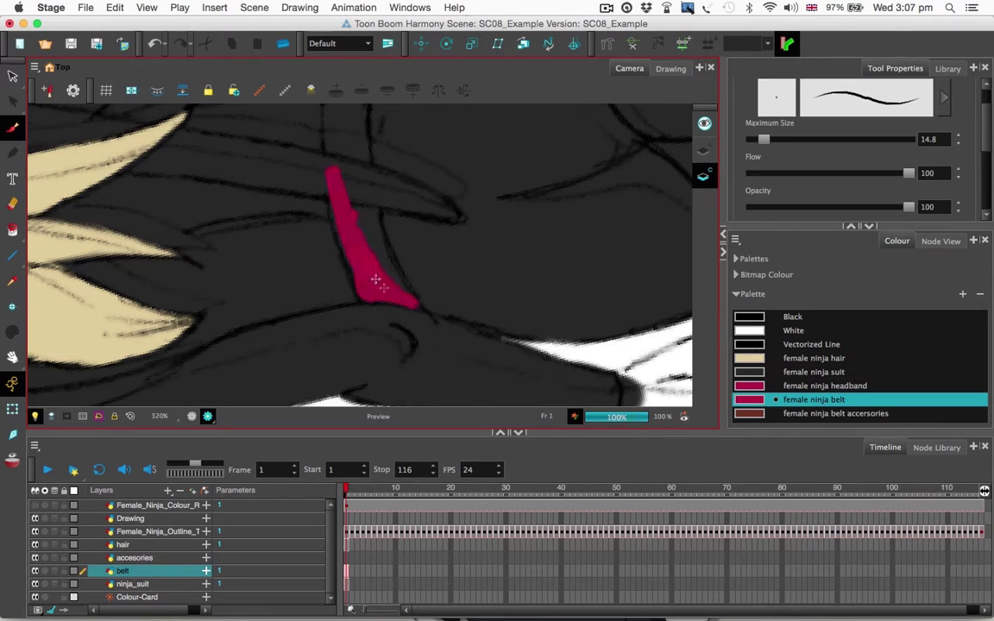
key("super+z")
mouse_move(416, 310)
left_mouse_down()
mouse_move(378, 252)
mouse_move(396, 293)
mouse_move(367, 213)
mouse_move(372, 249)
mouse_move(333, 156)
mouse_move(349, 226)
mouse_move(329, 132)
mouse_move(337, 154)
mouse_move(328, 175)
mouse_move(334, 162)
mouse_move(361, 178)
left_mouse_up()
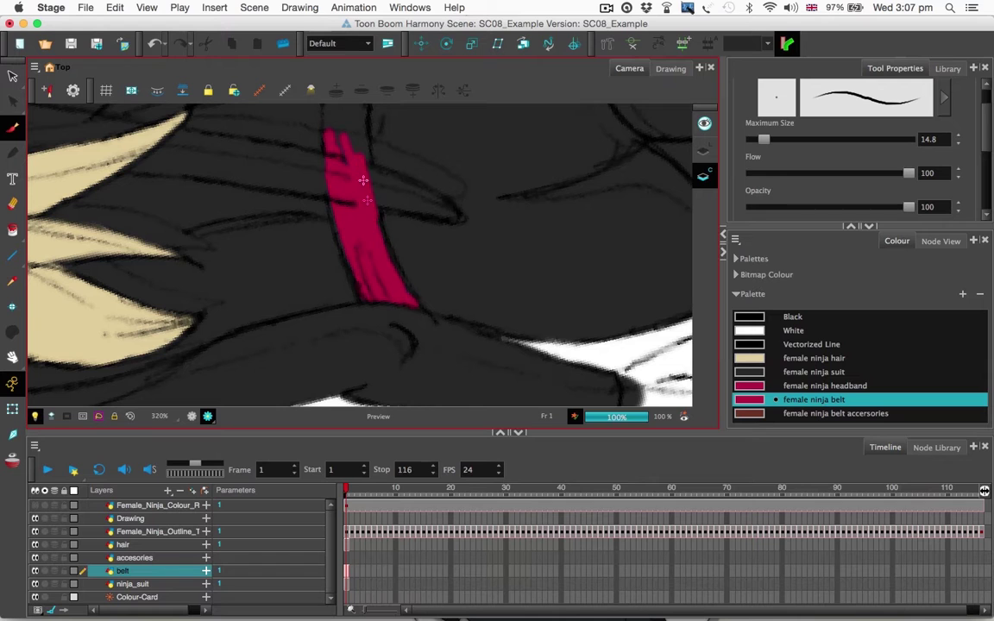
left_click_drag(370, 219, 400, 317)
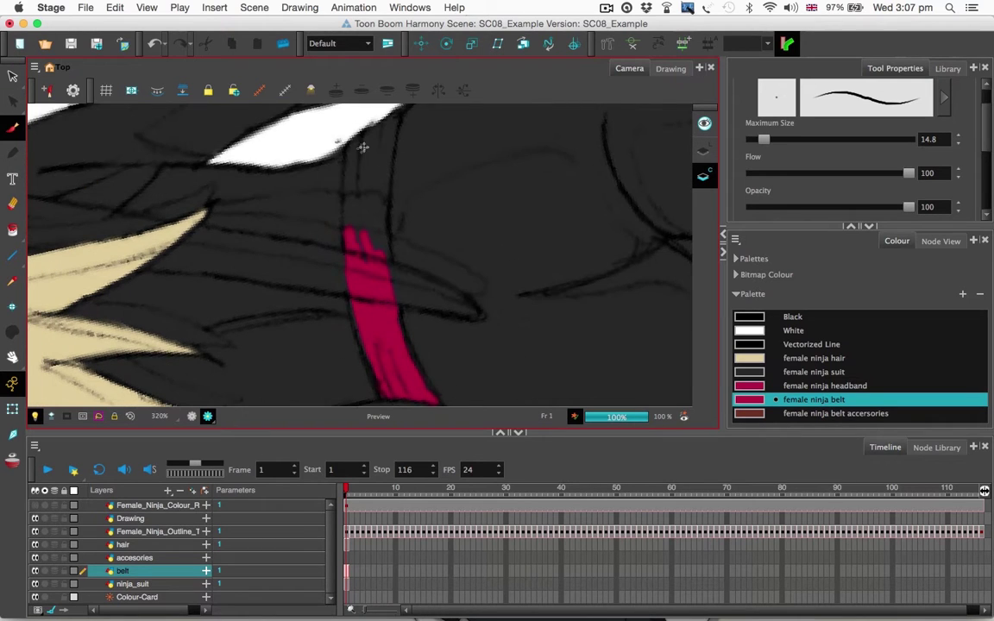
mouse_move(359, 149)
left_mouse_down()
mouse_move(390, 123)
mouse_move(373, 228)
mouse_move(350, 210)
mouse_move(351, 177)
mouse_move(355, 258)
mouse_move(349, 168)
mouse_move(377, 149)
left_mouse_up()
mouse_move(363, 186)
left_mouse_down()
mouse_move(366, 254)
mouse_move(348, 225)
left_mouse_up()
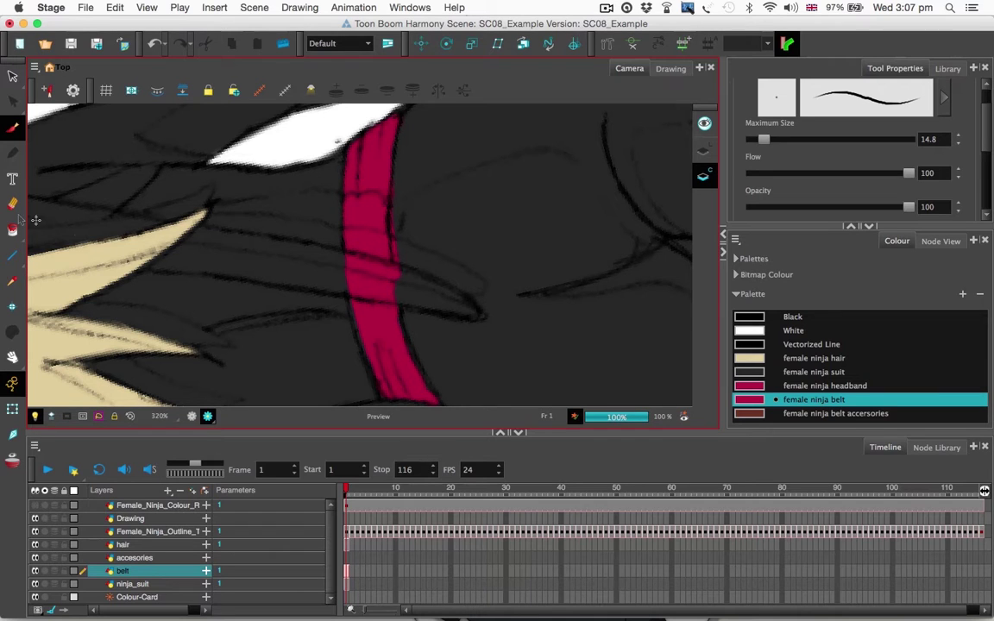
Erase the belt colour that spills over the belt's outline.
left_click(12, 203)
left_click_drag(407, 187, 406, 256)
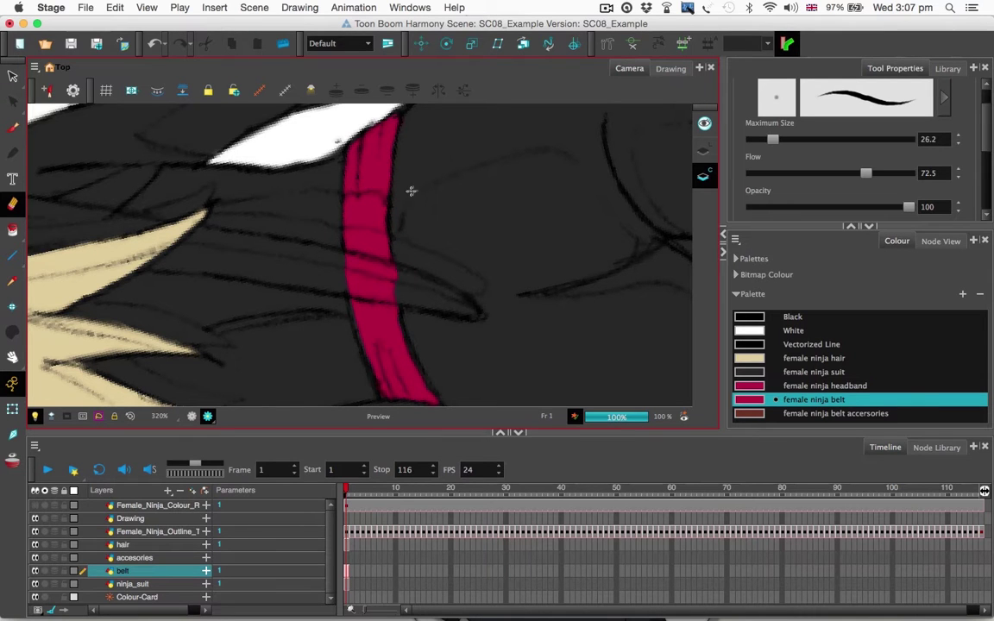
left_click_drag(477, 155, 419, 323)
Start painting the diagonal strap where it crosses the belt, on the accesories layer with the female ninja belt accersories swatch.
left_click(831, 414)
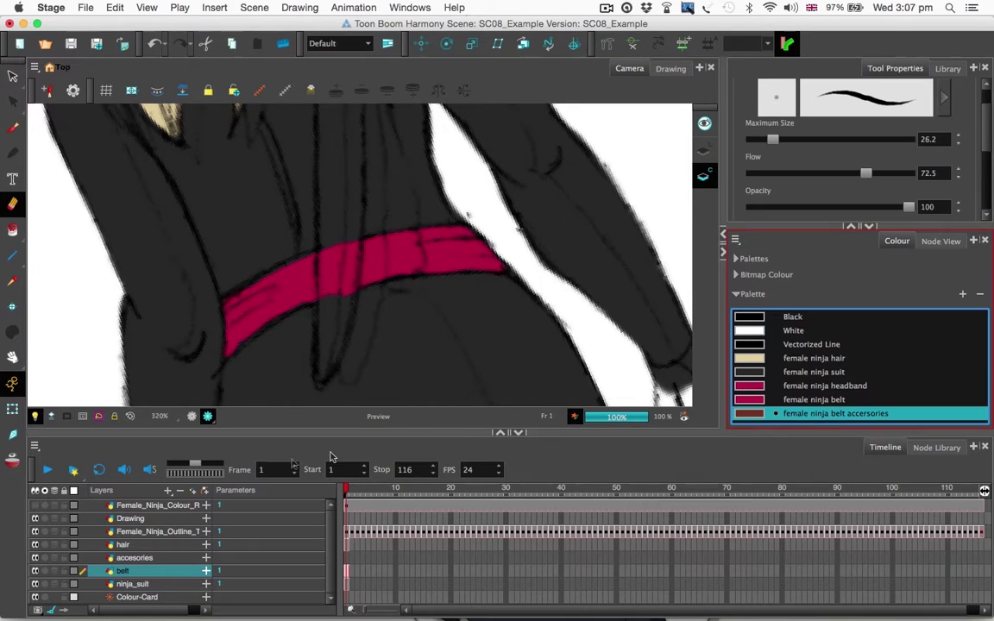
left_click(131, 557)
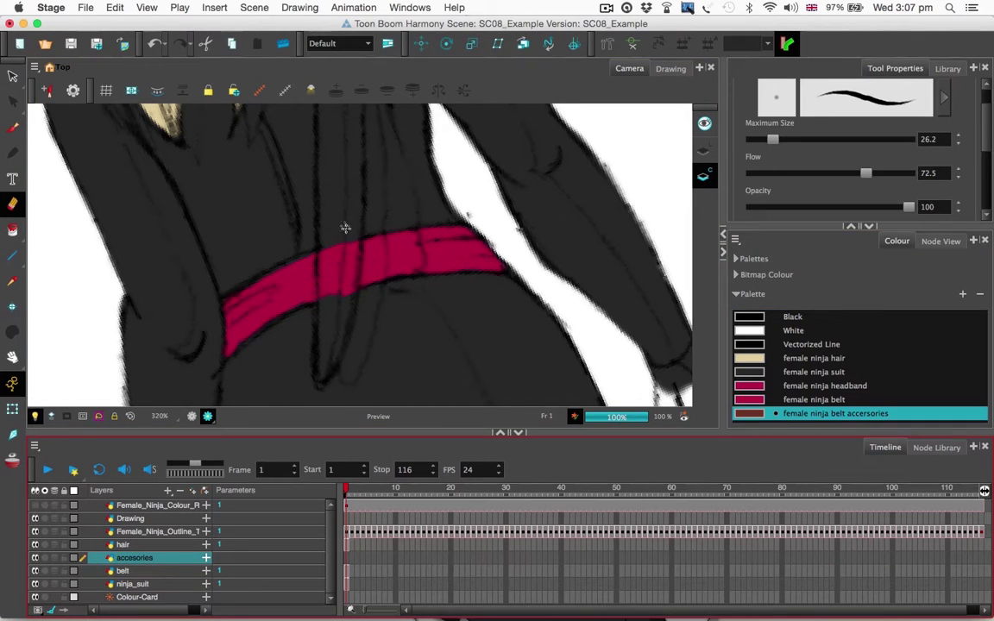
mouse_move(345, 228)
left_mouse_down()
mouse_move(346, 278)
mouse_move(343, 208)
left_mouse_up()
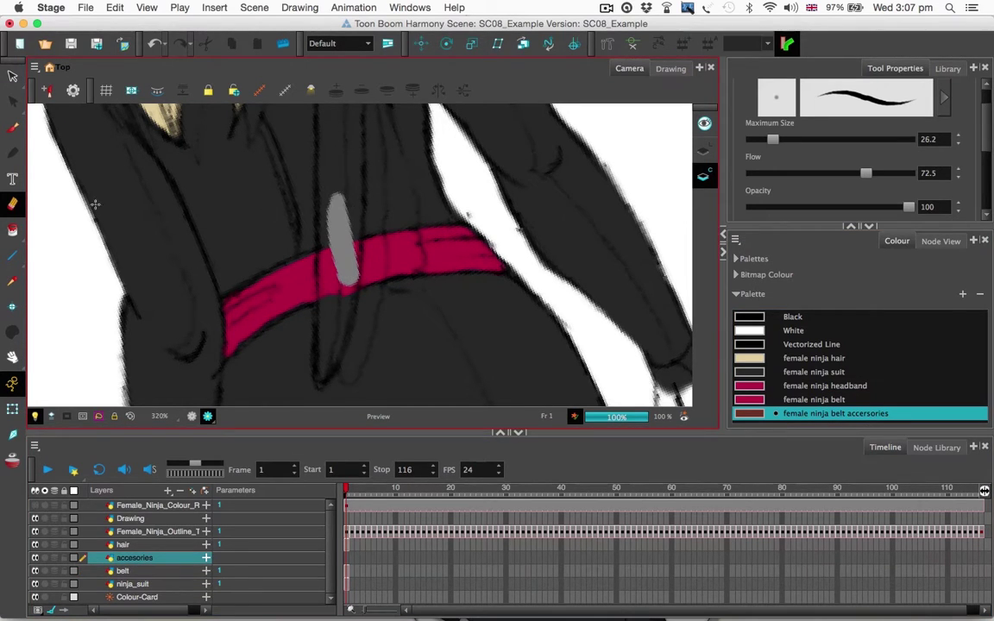
key("ctrl+z")
left_click(9, 129)
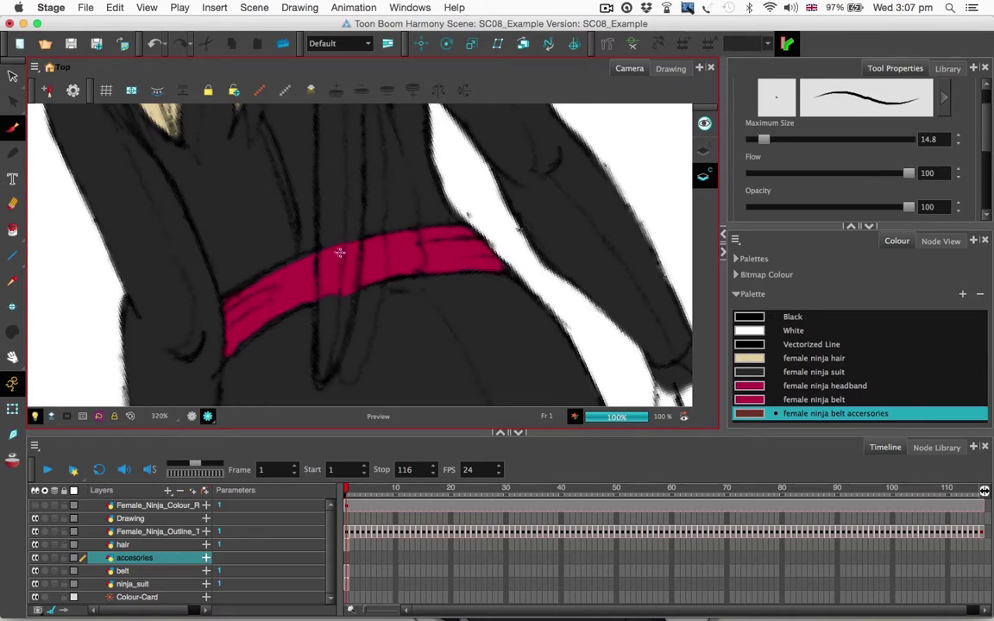
mouse_move(343, 231)
left_mouse_down()
mouse_move(347, 290)
mouse_move(330, 211)
mouse_move(334, 295)
mouse_move(336, 211)
left_mouse_up()
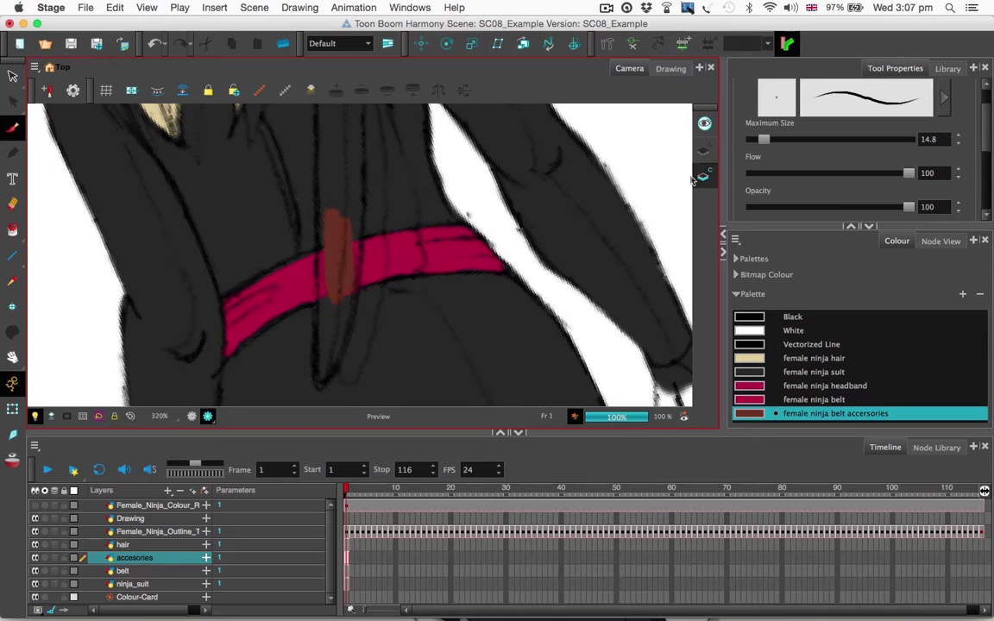
mouse_move(340, 257)
left_mouse_down()
mouse_move(328, 251)
mouse_move(327, 284)
mouse_move(325, 252)
left_mouse_up()
key("space")
left_click_drag(423, 247, 452, 199)
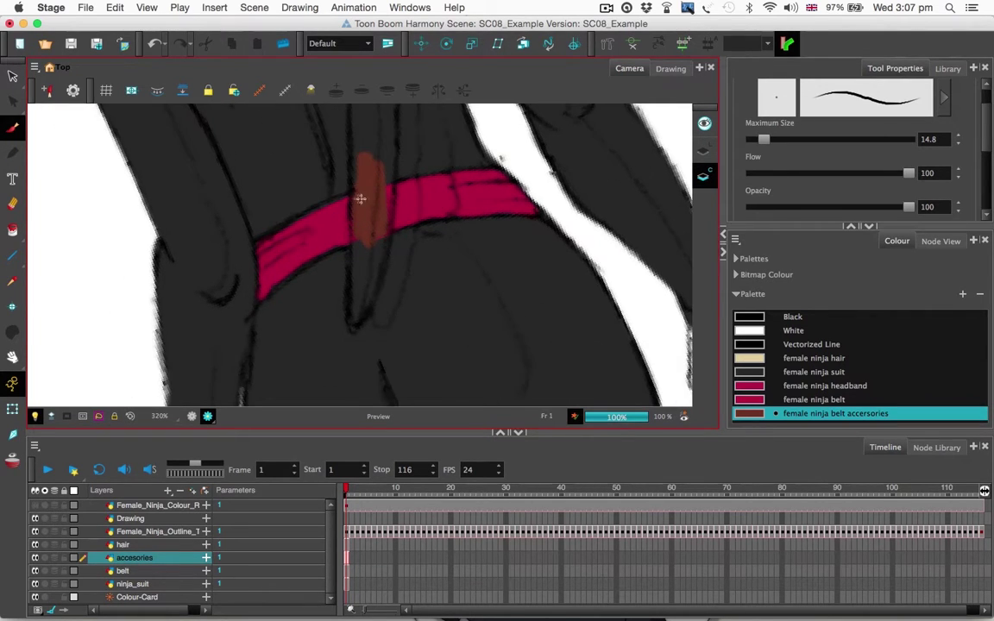
Try a brush stroke on the line art and an eraser stroke on the colour art of the accesories drawing, and undo them.
left_click(706, 153)
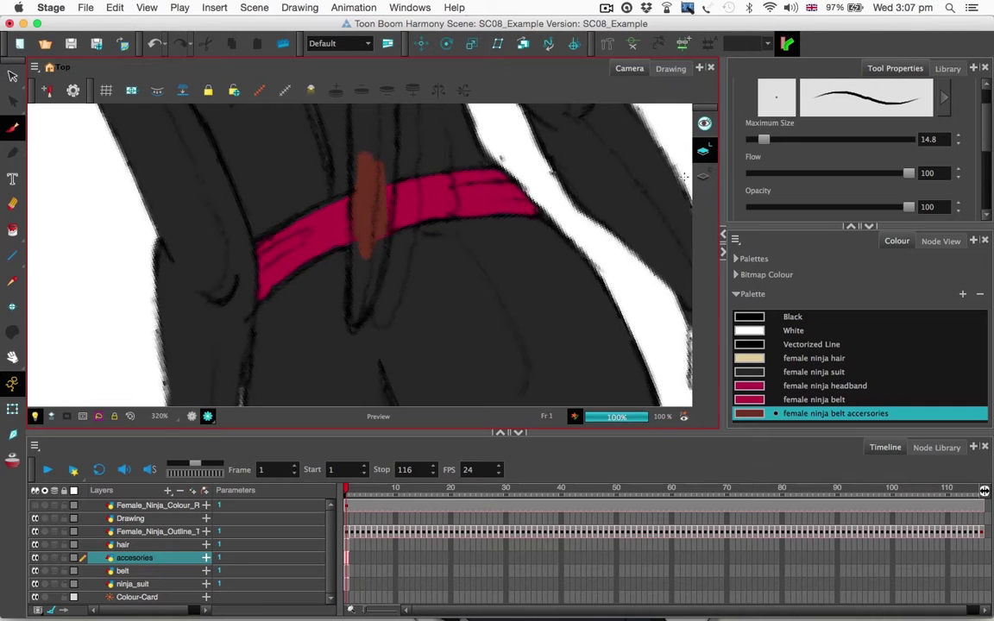
mouse_move(361, 188)
left_mouse_down()
mouse_move(380, 221)
mouse_move(348, 203)
mouse_move(430, 284)
left_mouse_up()
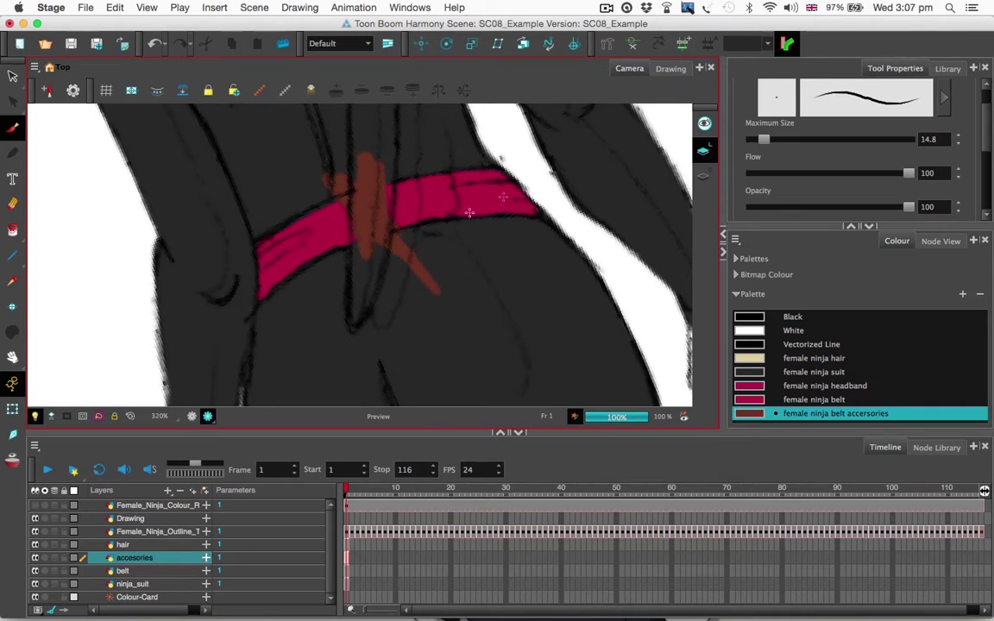
left_click(12, 206)
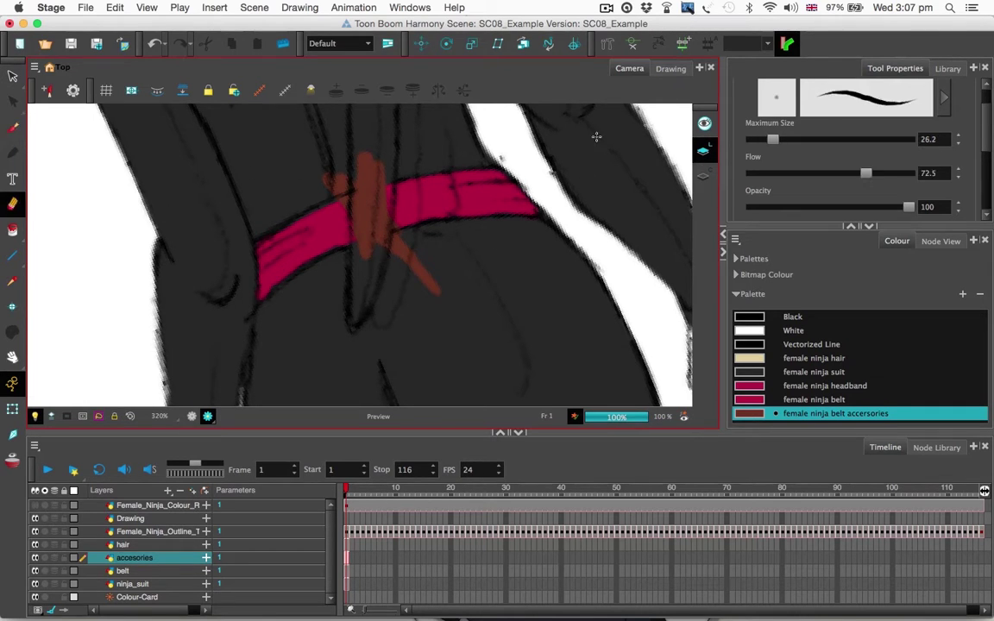
key("l")
mouse_move(304, 157)
left_mouse_down()
mouse_move(426, 264)
mouse_move(331, 160)
mouse_move(373, 179)
left_mouse_up()
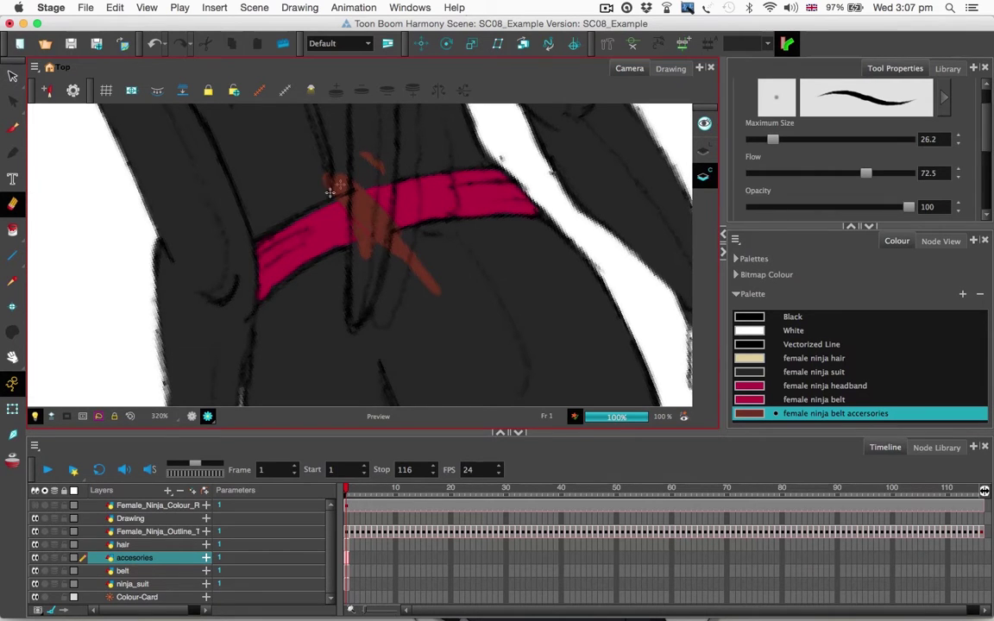
key("l")
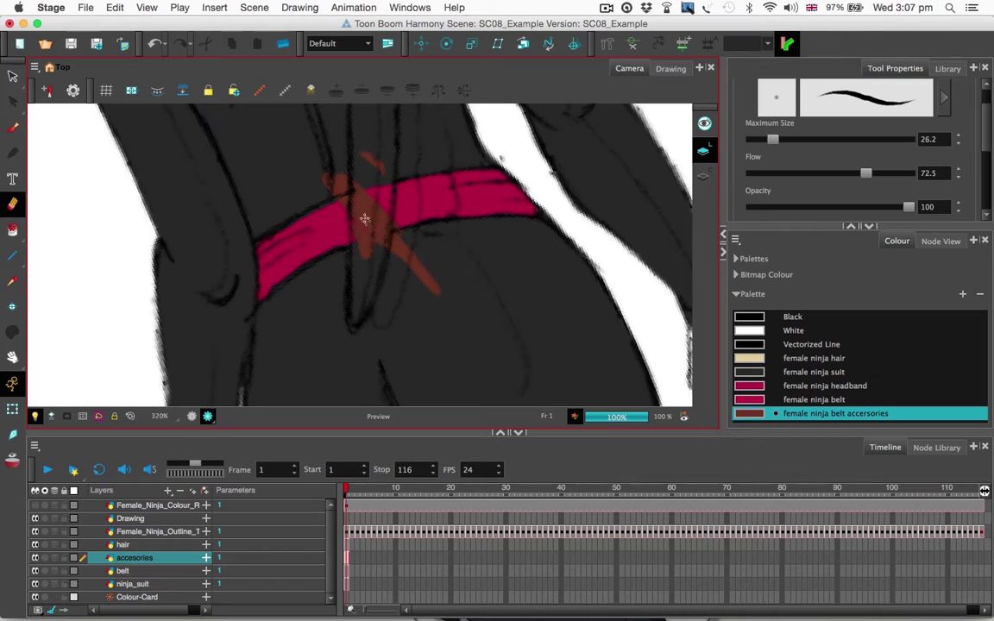
key("super+z")
key("super+z")
key("super+z")
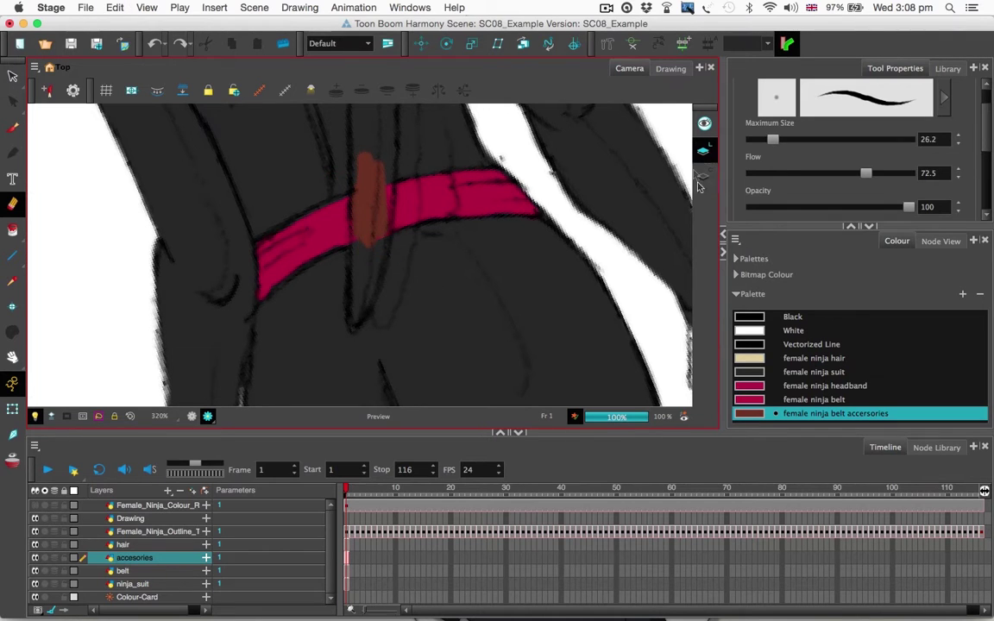
left_click(702, 177)
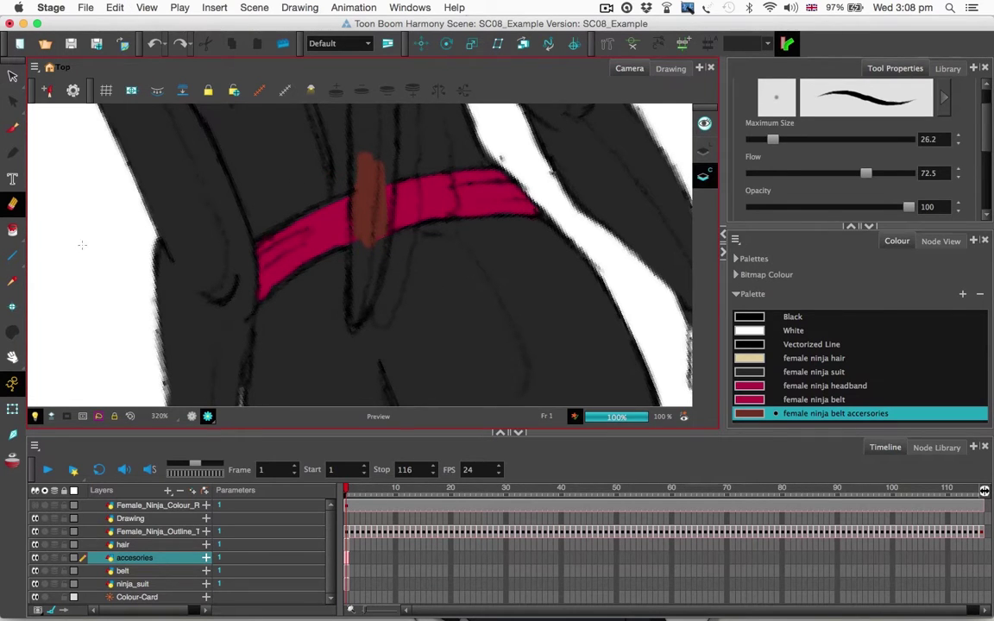
Paint the strap's pointed end below the belt on the colour art and trim the excess colour around its tip.
left_click(12, 126)
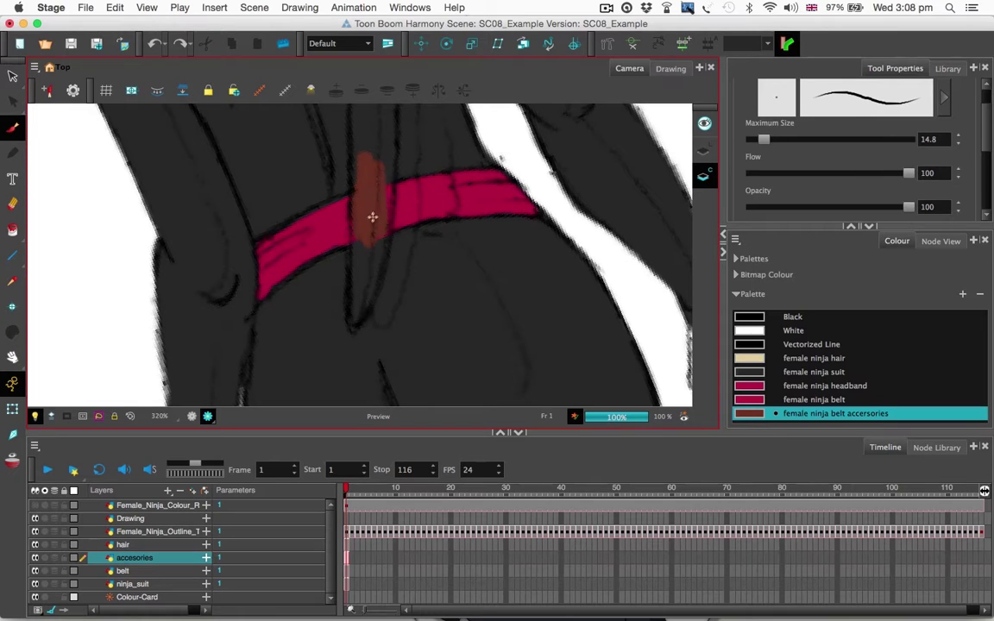
mouse_move(404, 204)
left_mouse_down()
mouse_move(391, 148)
mouse_move(355, 219)
mouse_move(355, 198)
mouse_move(364, 214)
mouse_move(356, 188)
mouse_move(388, 320)
mouse_move(361, 253)
mouse_move(374, 290)
mouse_move(371, 228)
mouse_move(388, 300)
left_mouse_up()
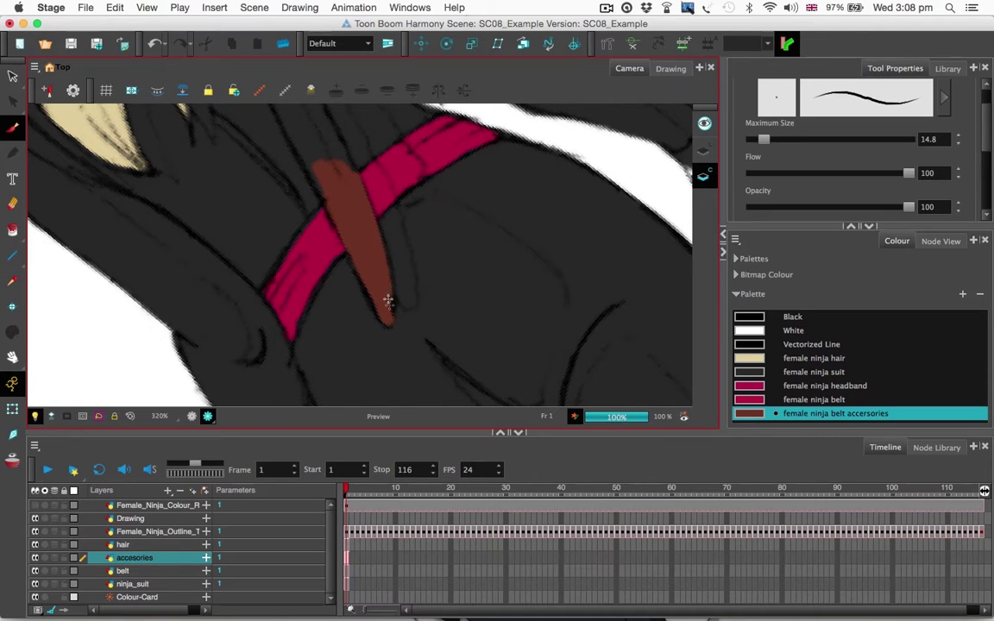
mouse_move(374, 249)
left_mouse_down()
mouse_move(389, 314)
mouse_move(361, 207)
left_mouse_up()
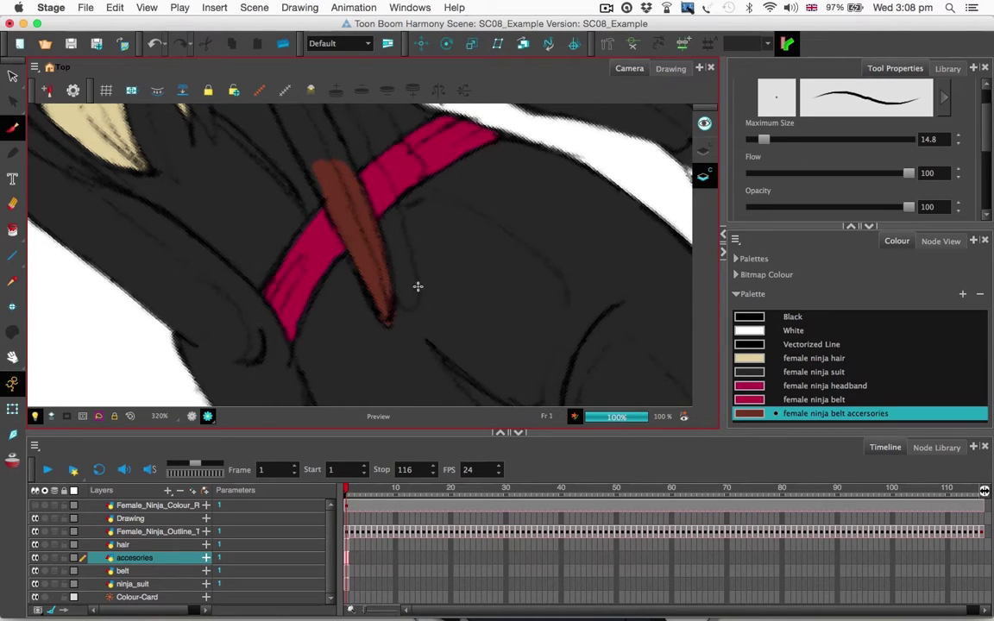
left_click(13, 204)
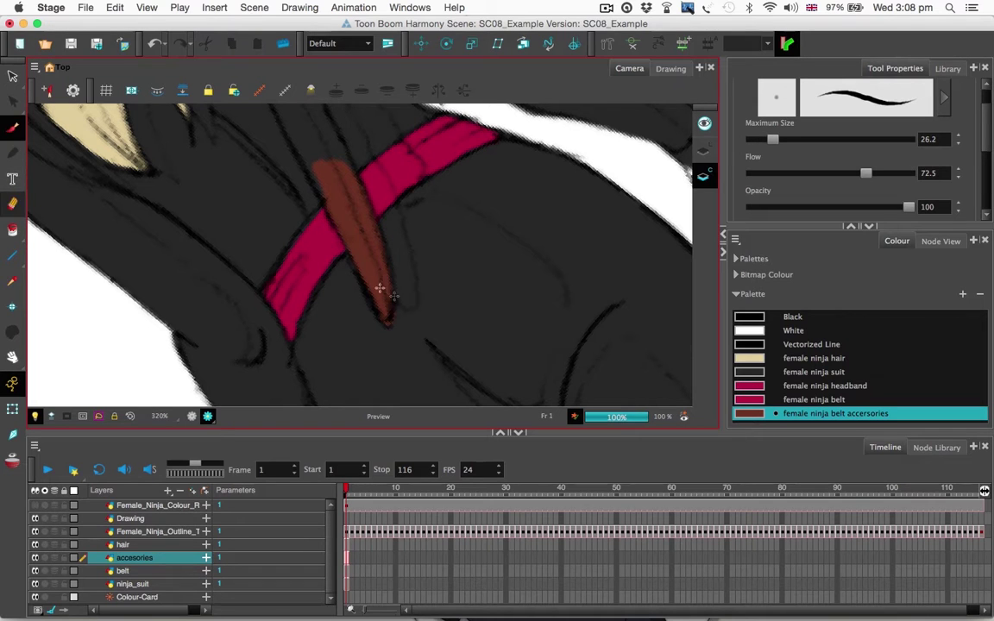
left_click_drag(405, 316, 402, 318)
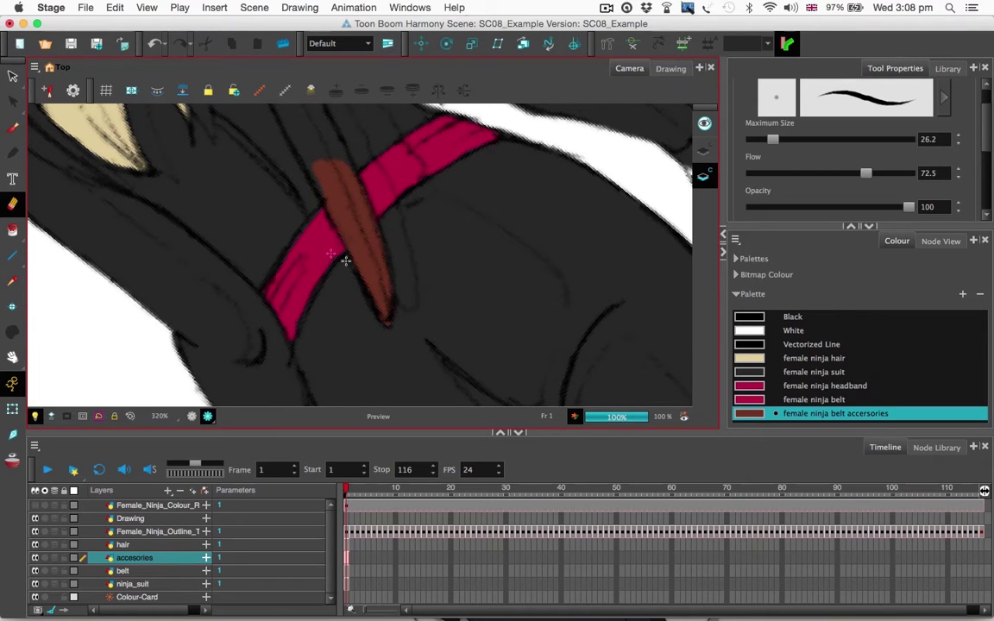
Paint the strap from the belt up the back to the tips of the hair in the belt accessories colour.
left_click(13, 128)
left_click_drag(435, 194, 443, 224)
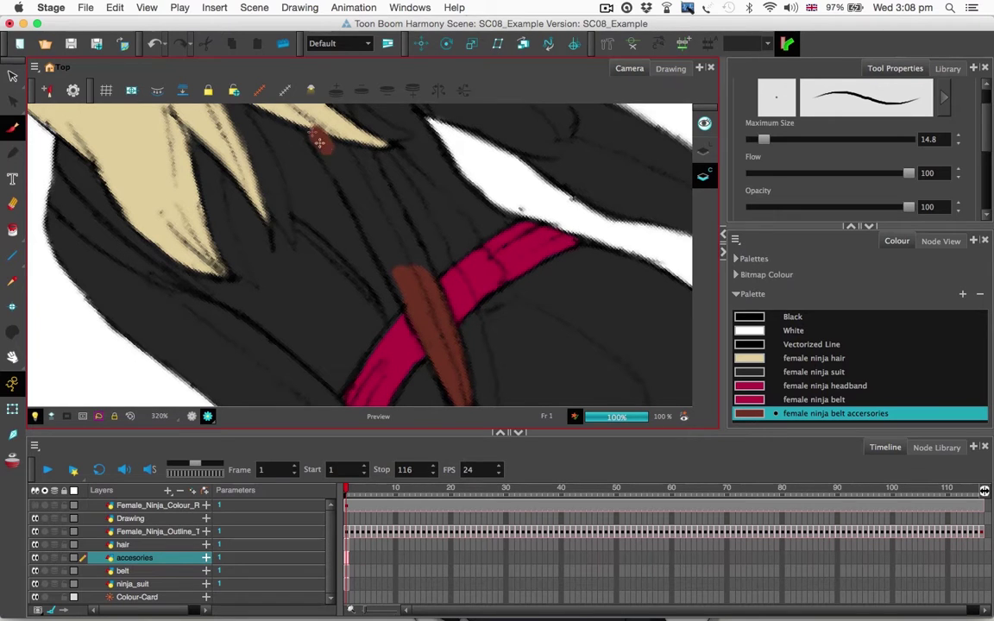
mouse_move(298, 130)
left_mouse_down()
mouse_move(323, 135)
mouse_move(353, 160)
mouse_move(355, 142)
mouse_move(346, 153)
mouse_move(372, 171)
mouse_move(364, 150)
mouse_move(387, 225)
mouse_move(311, 129)
mouse_move(336, 145)
mouse_move(333, 153)
mouse_move(317, 142)
mouse_move(382, 217)
mouse_move(361, 167)
mouse_move(412, 259)
mouse_move(352, 206)
mouse_move(355, 172)
mouse_move(305, 112)
mouse_move(364, 181)
mouse_move(337, 167)
mouse_move(384, 256)
mouse_move(370, 231)
mouse_move(412, 278)
mouse_move(380, 197)
mouse_move(413, 252)
mouse_move(392, 213)
mouse_move(376, 197)
mouse_move(368, 205)
mouse_move(435, 221)
mouse_move(416, 246)
mouse_move(428, 187)
mouse_move(428, 245)
left_mouse_up()
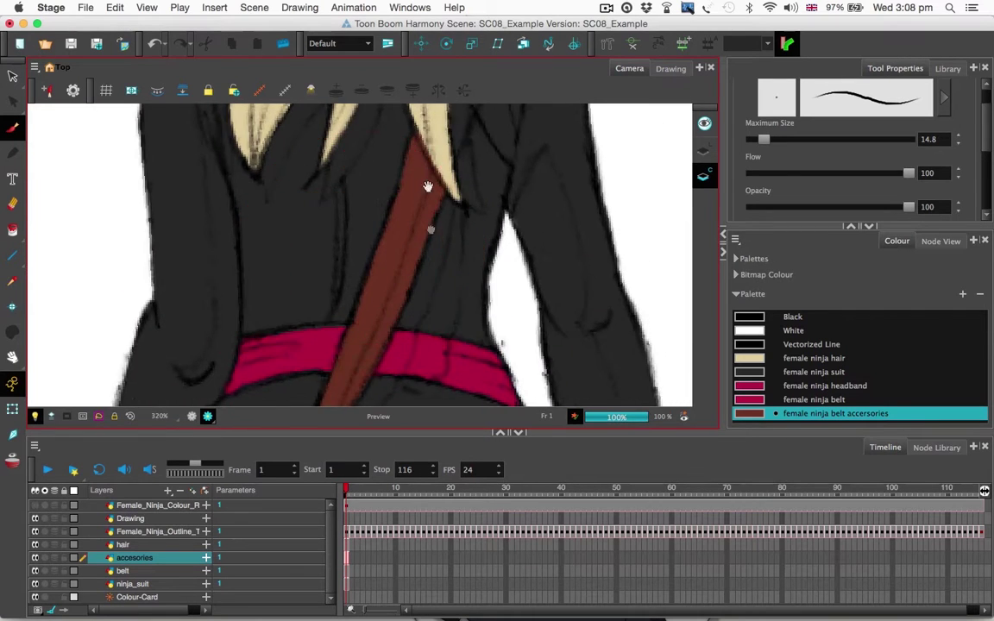
Paint the strap's upper part from the hair to the shoulder and erase the overflow along its upper edge.
left_click_drag(428, 181, 429, 245)
left_click_drag(465, 182, 473, 206)
mouse_move(468, 166)
left_mouse_down()
mouse_move(459, 229)
mouse_move(466, 142)
mouse_move(470, 186)
mouse_move(455, 137)
mouse_move(444, 226)
left_mouse_up()
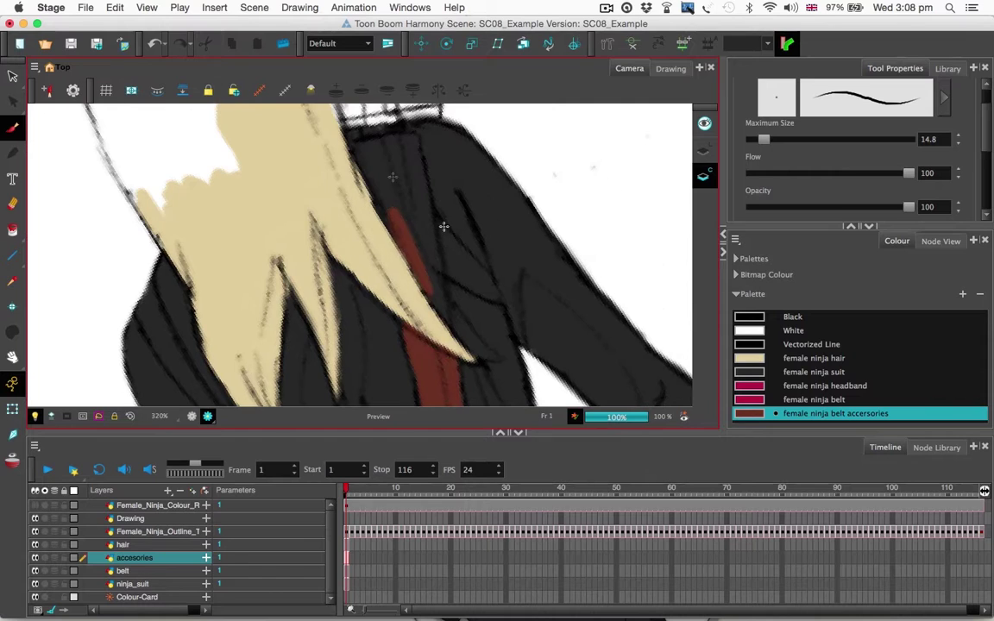
mouse_move(362, 145)
left_mouse_down()
mouse_move(406, 136)
mouse_move(445, 323)
mouse_move(376, 153)
mouse_move(354, 136)
mouse_move(406, 137)
mouse_move(414, 182)
mouse_move(402, 241)
mouse_move(370, 188)
mouse_move(370, 158)
mouse_move(400, 175)
mouse_move(383, 147)
mouse_move(408, 274)
mouse_move(366, 175)
left_mouse_up()
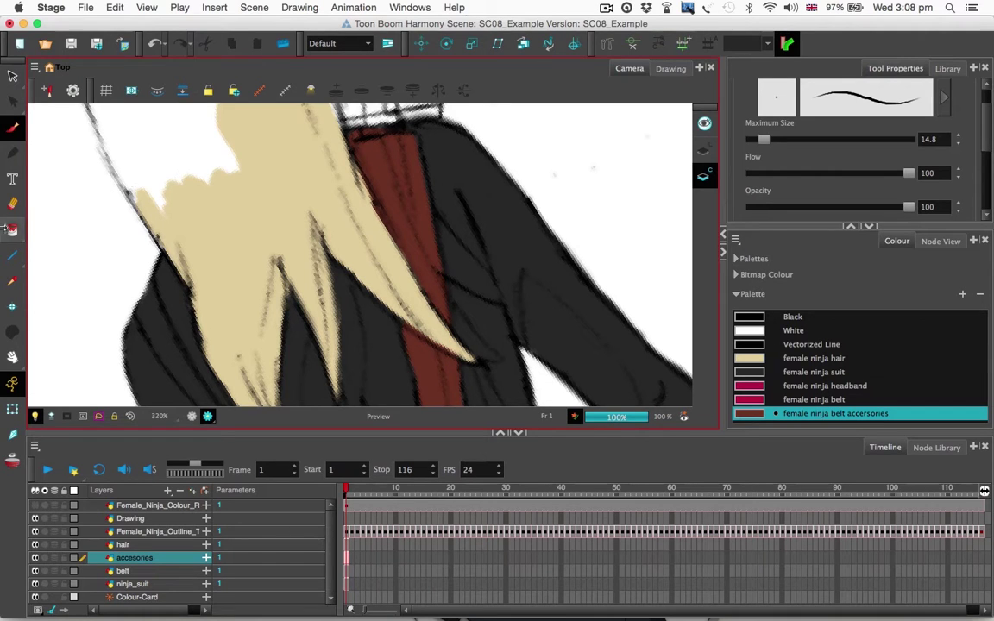
left_click(13, 206)
left_click_drag(353, 132, 405, 130)
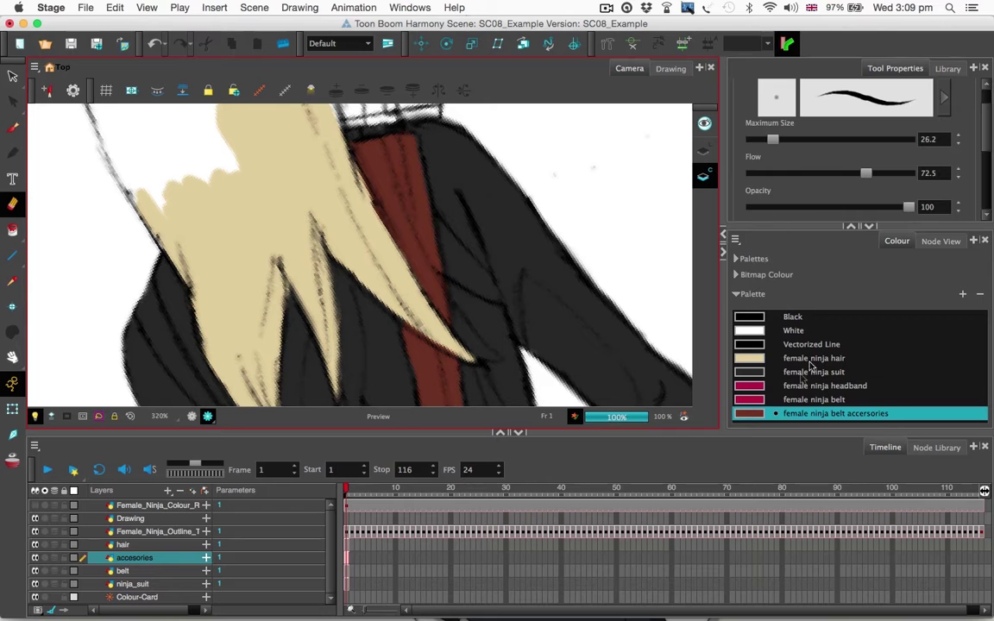
Touch up the hair strand overlapping the strap on the hair layer with the female ninja hair swatch.
left_click(748, 358)
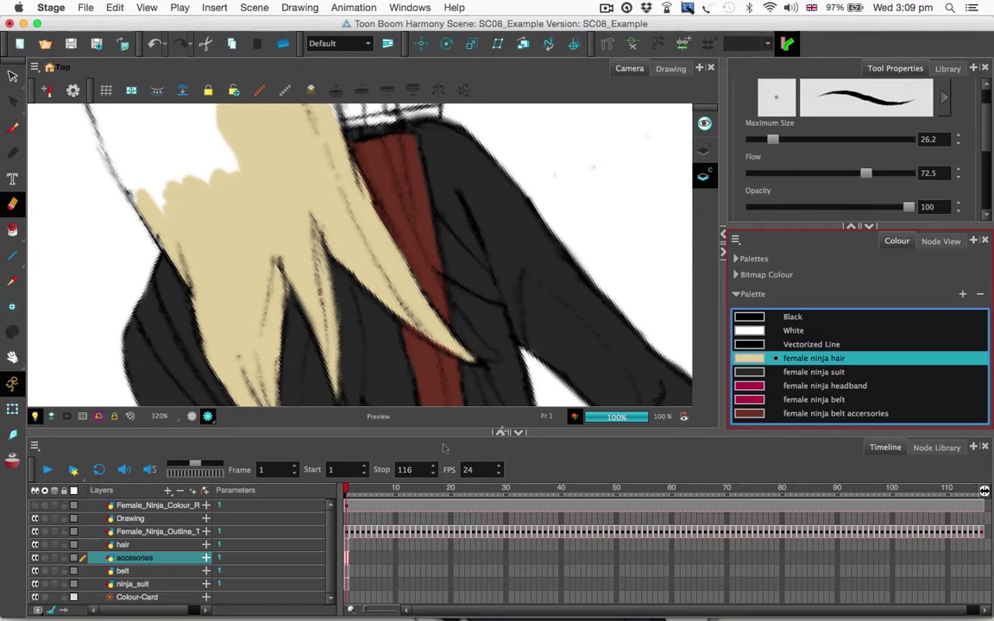
left_click(173, 544)
key("alt+b")
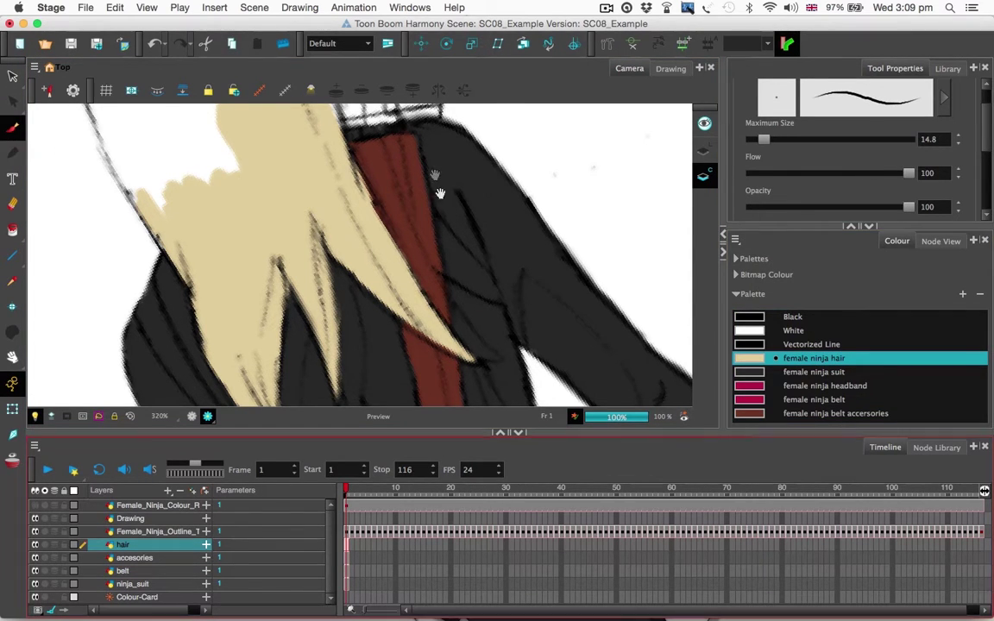
scroll(414, 199, "down", 3)
left_click_drag(387, 238, 437, 272)
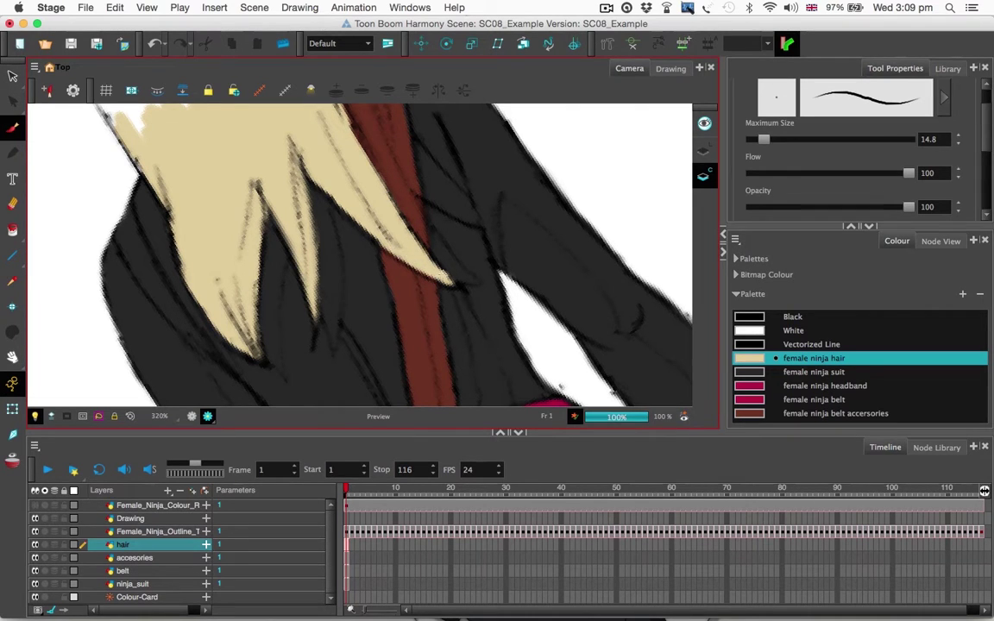
left_click_drag(390, 245, 429, 272)
mouse_move(348, 220)
left_mouse_down()
mouse_move(404, 249)
mouse_move(377, 241)
left_mouse_up()
left_click_drag(335, 213, 368, 233)
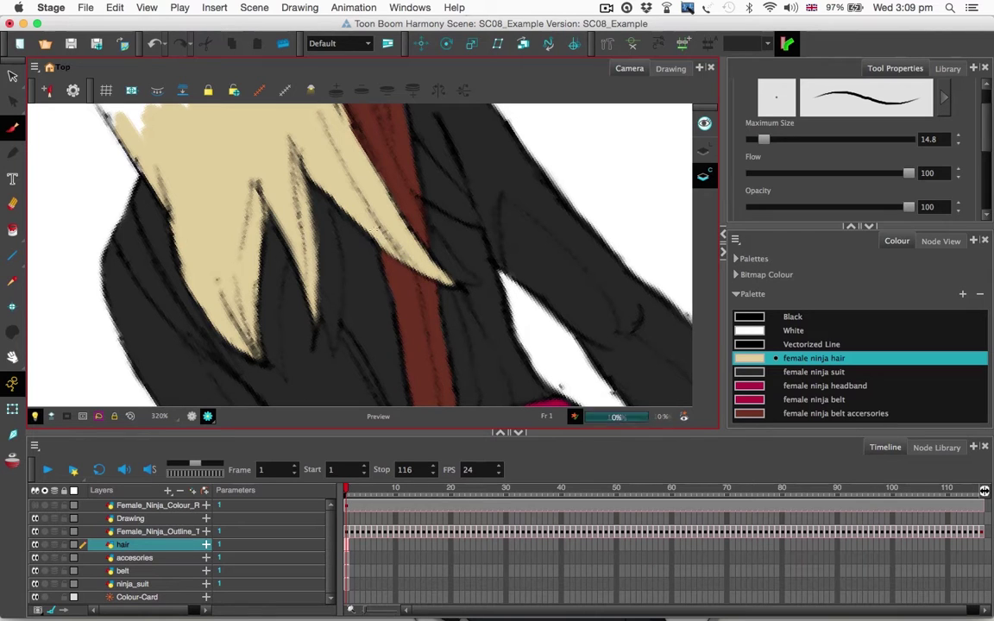
Paint the narrow strap over the left shoulder on the accesories layer with the female ninja belt accersories swatch and erase the overflow at its lower end.
left_click_drag(327, 206, 345, 221)
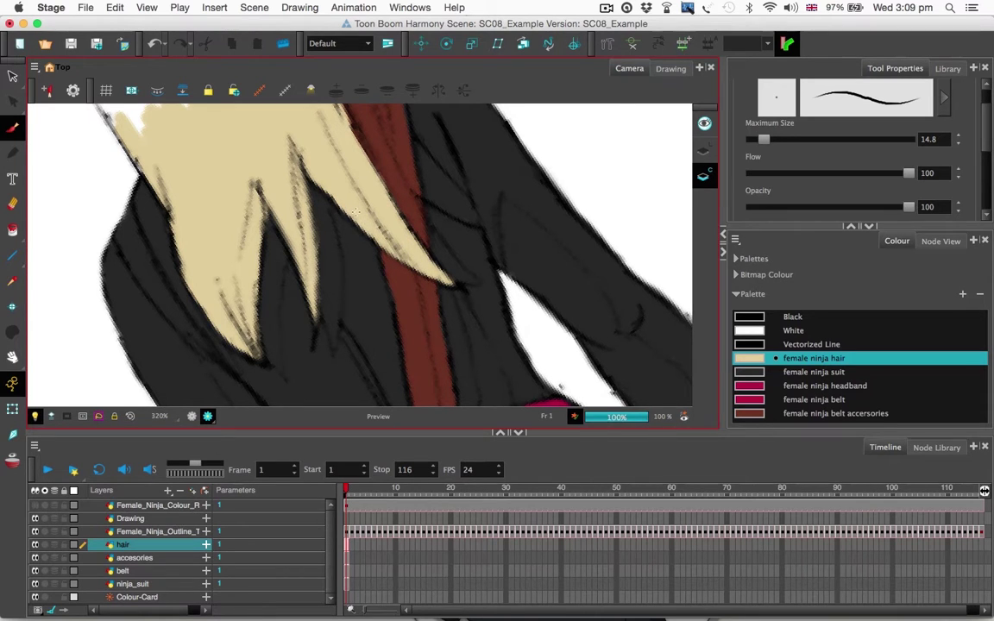
left_click_drag(393, 229, 470, 191)
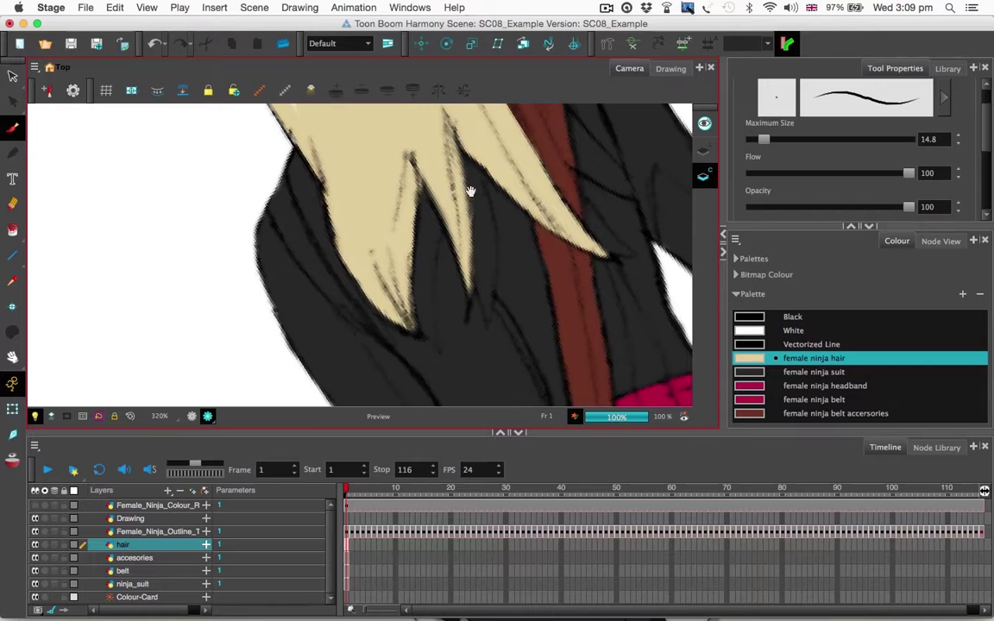
left_click(834, 414)
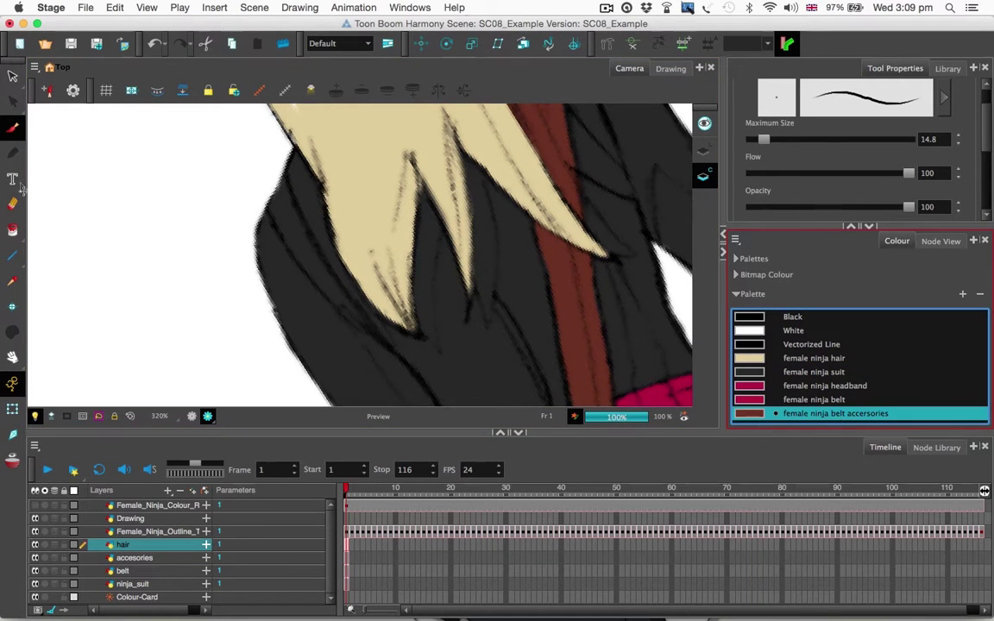
left_click(134, 558)
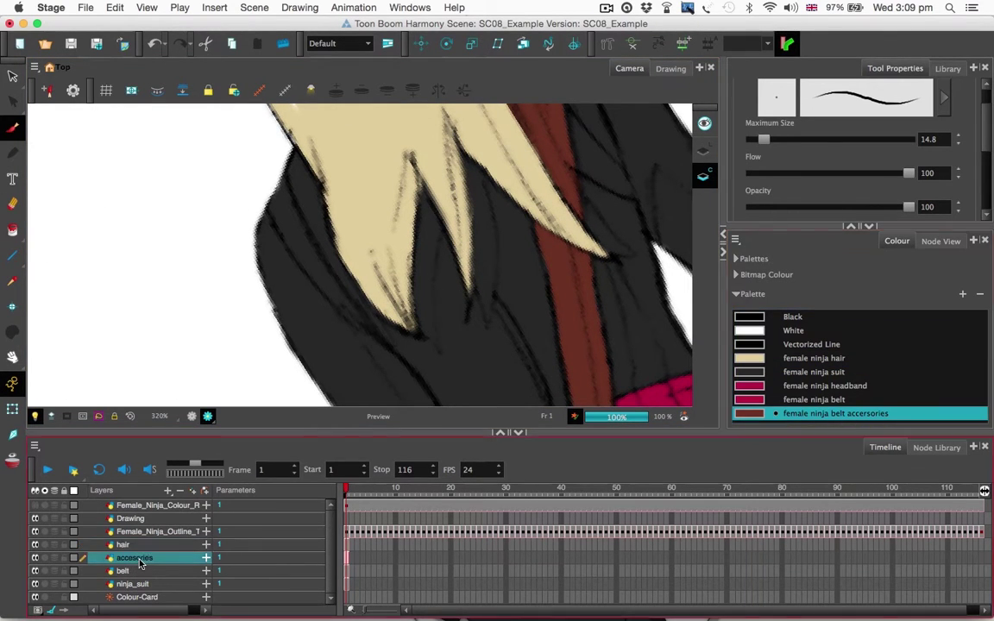
left_click(278, 206)
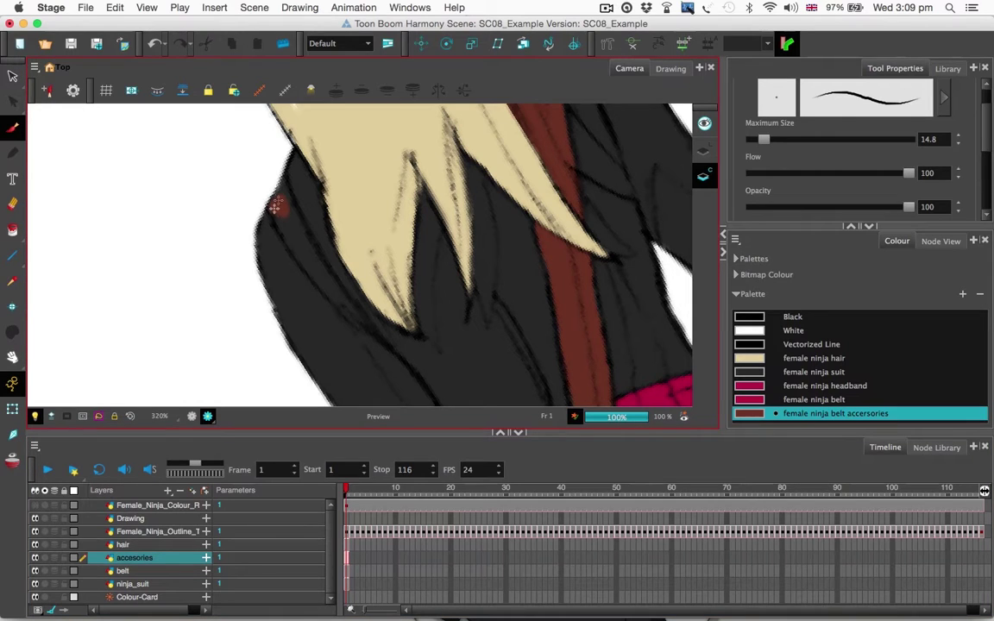
mouse_move(291, 220)
left_mouse_down()
mouse_move(363, 318)
mouse_move(282, 222)
mouse_move(308, 263)
mouse_move(283, 195)
mouse_move(298, 244)
mouse_move(364, 323)
left_mouse_up()
left_click(12, 204)
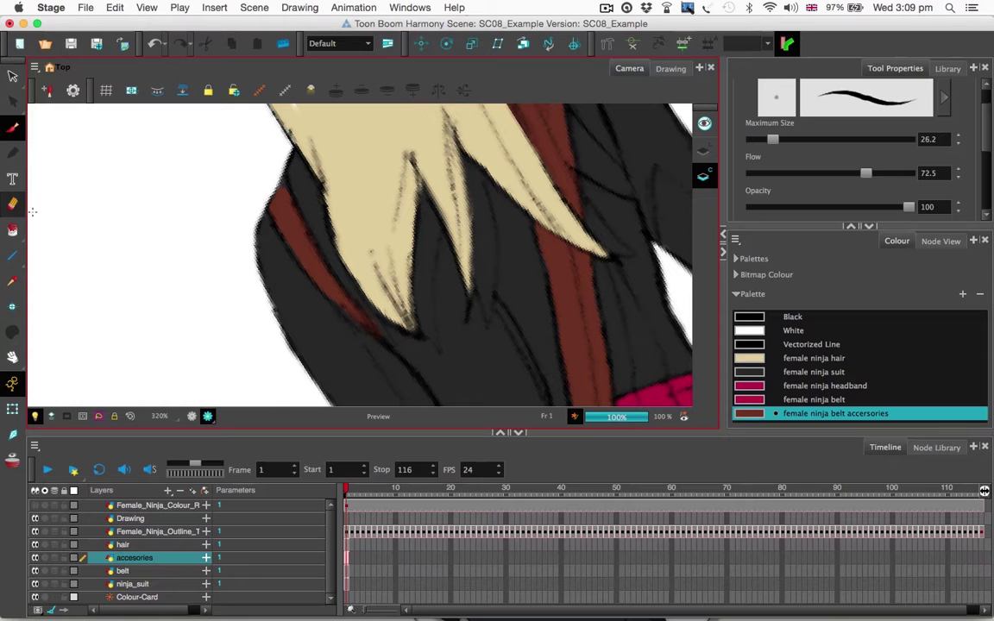
left_click_drag(386, 328, 379, 274)
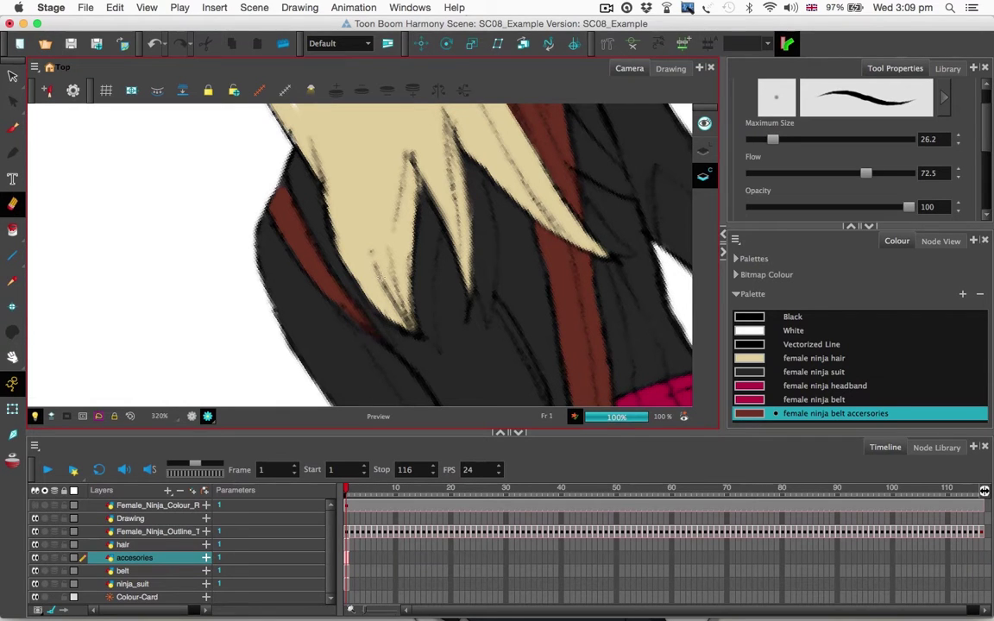
Paint the small pointed strap piece branching off the wide strap below the right shoulder in the belt accessories colour.
mouse_move(551, 270)
left_mouse_down()
mouse_move(568, 268)
mouse_move(581, 291)
mouse_move(594, 235)
mouse_move(539, 279)
left_mouse_up()
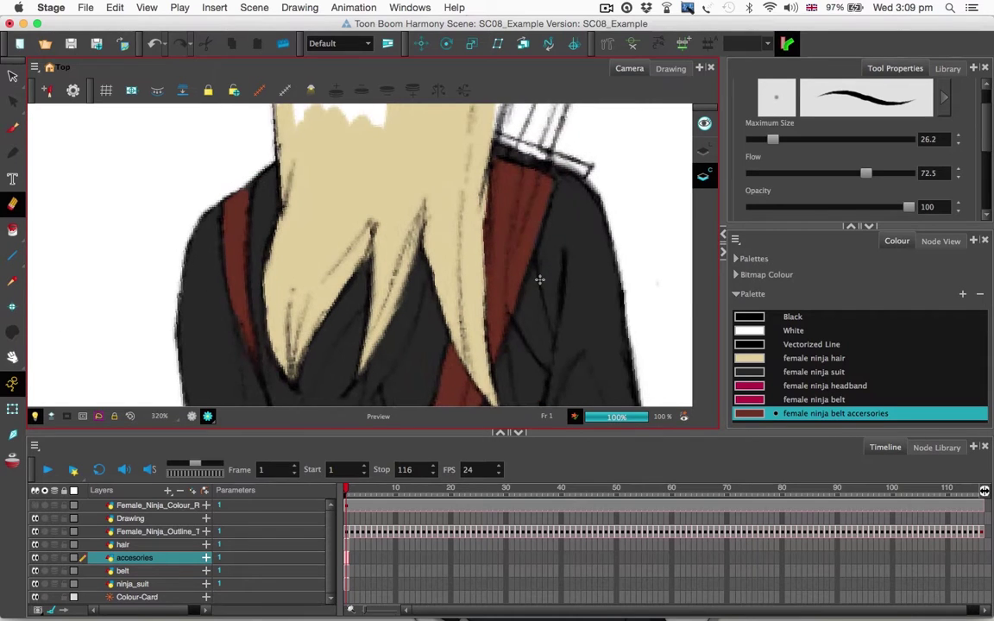
left_click(17, 125)
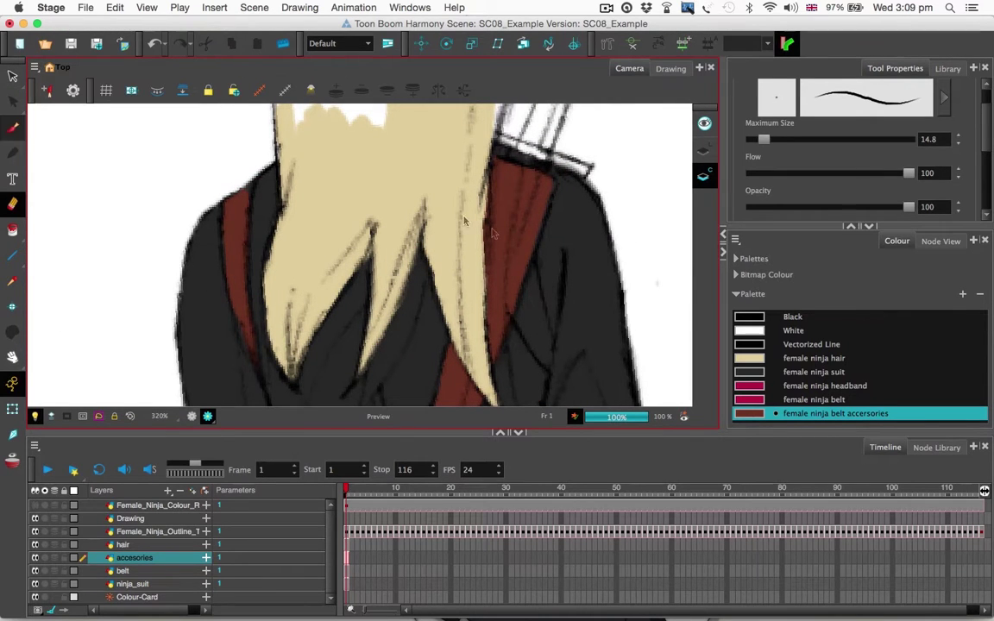
mouse_move(515, 285)
left_mouse_down()
mouse_move(537, 343)
mouse_move(522, 288)
mouse_move(540, 353)
left_mouse_up()
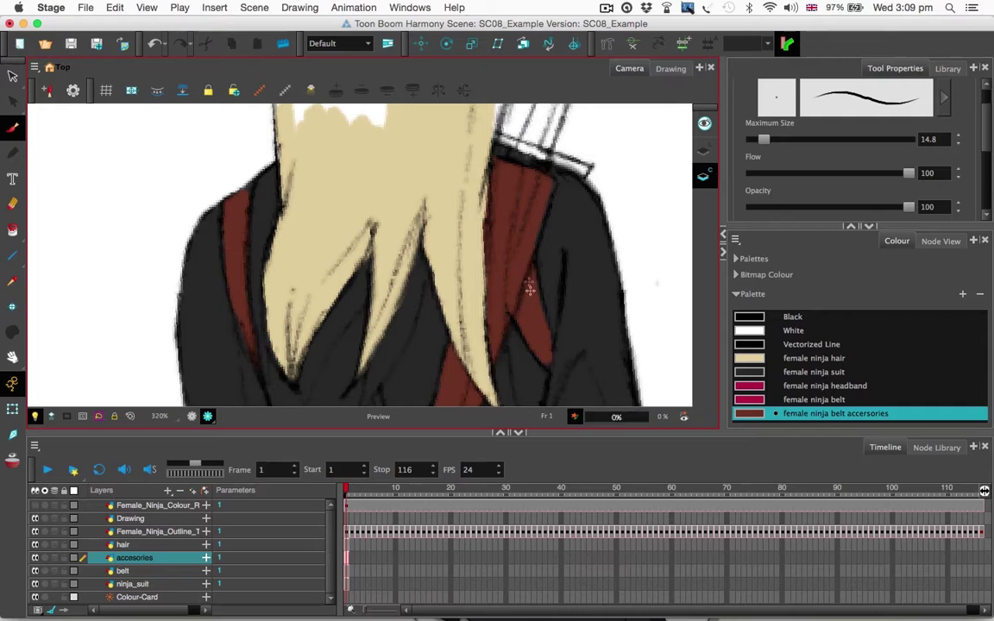
scroll(510, 238, "down", 7)
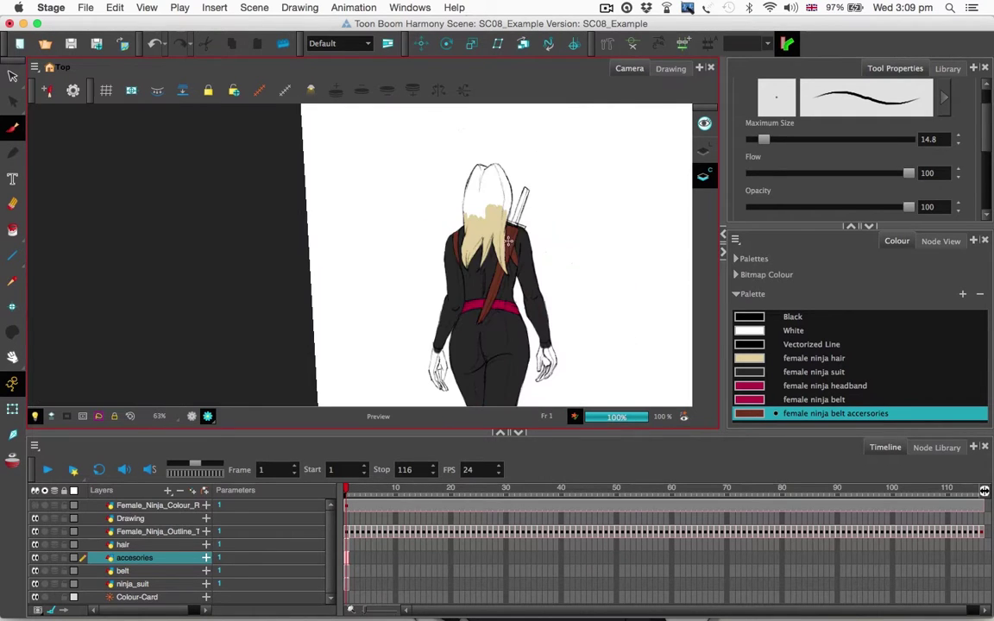
scroll(514, 249, "right", 5)
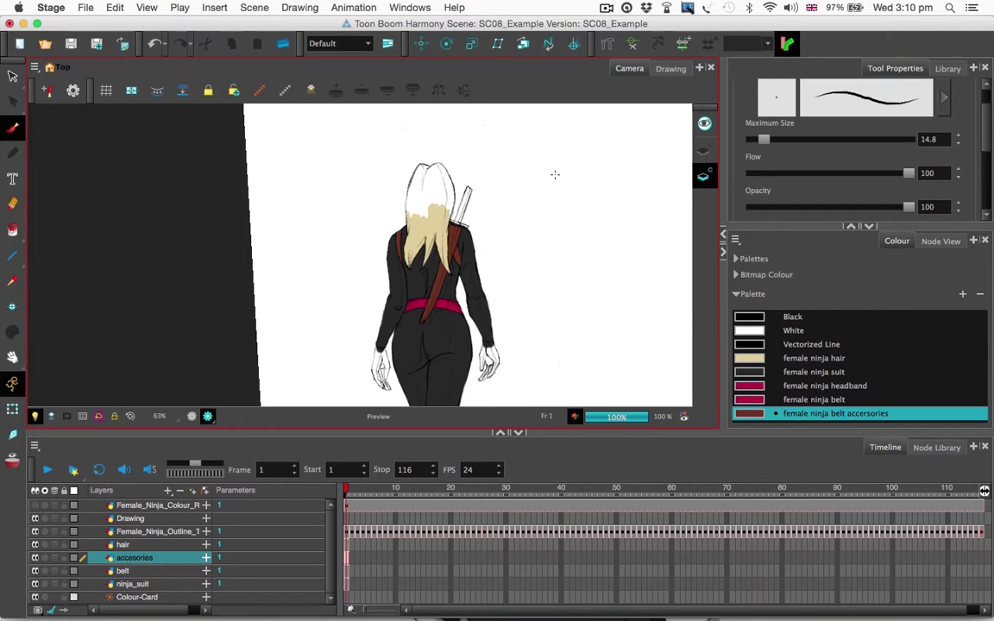
left_click(607, 8)
left_click(618, 37)
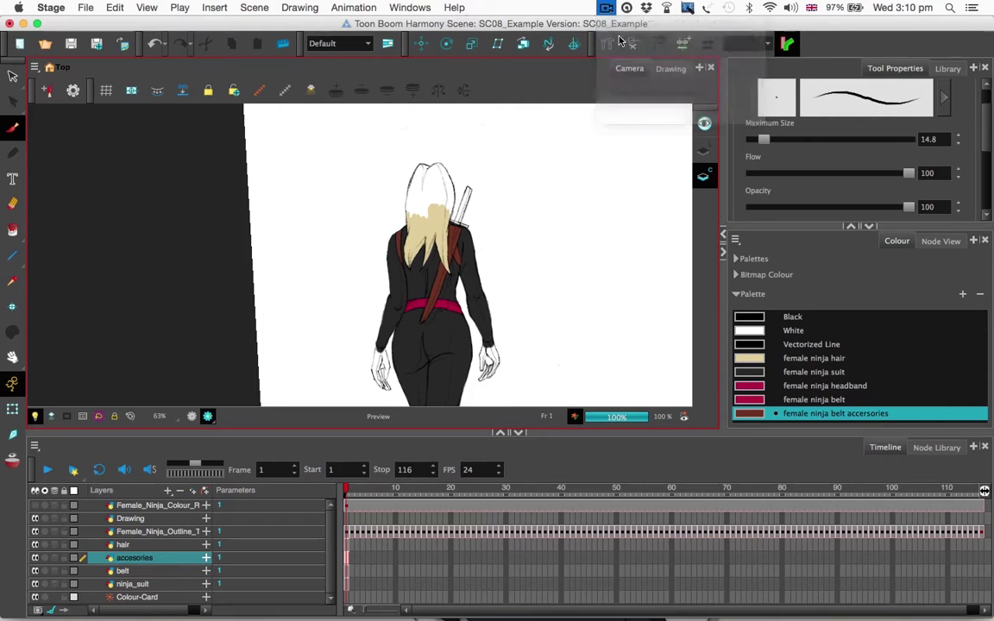